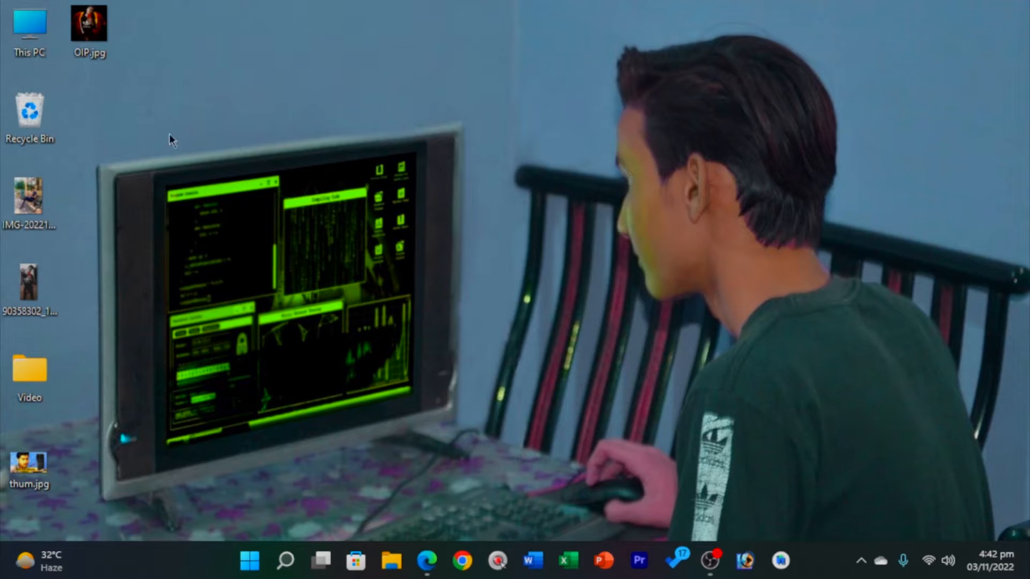
Bring up the Windows Start menu from the taskbar, closing and reopening it once.
left_click_drag(111, 92, 245, 327)
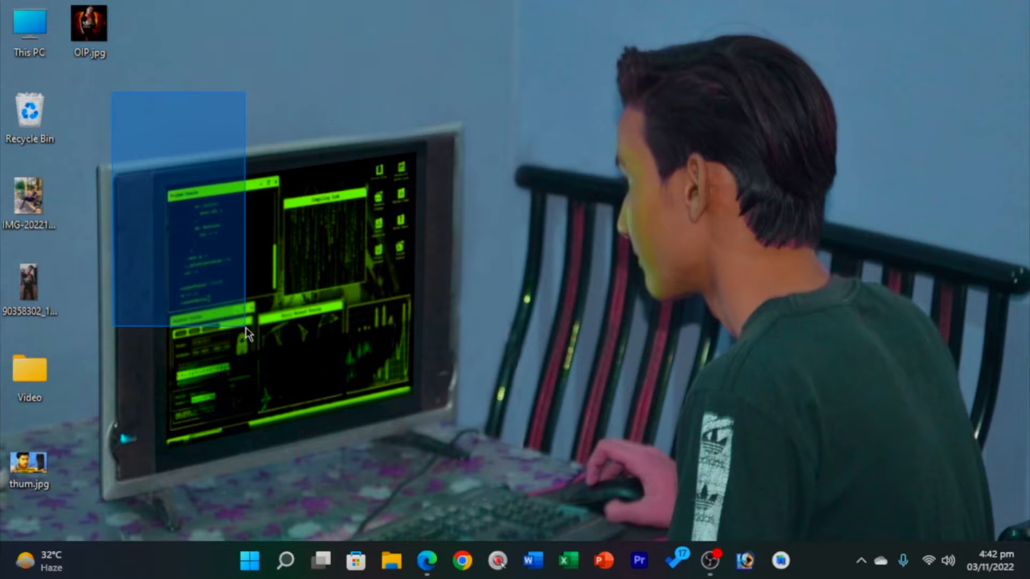
left_click_drag(245, 327, 246, 327)
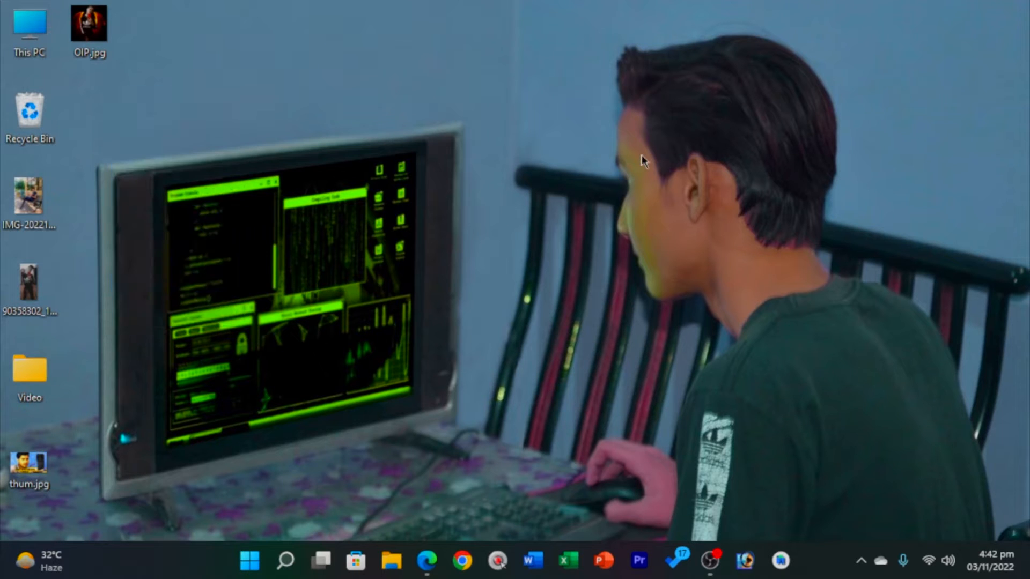
left_click(250, 563)
left_click(250, 560)
left_click(250, 561)
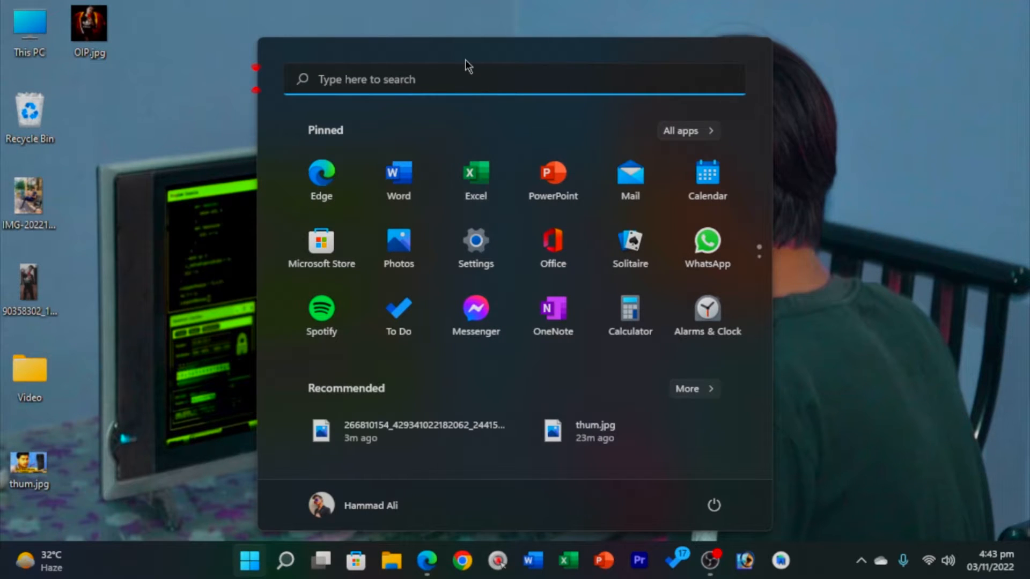
Search Windows for 'ms excel', correcting the typo, then dismiss the results without launching anything.
left_click(465, 75)
type("m")
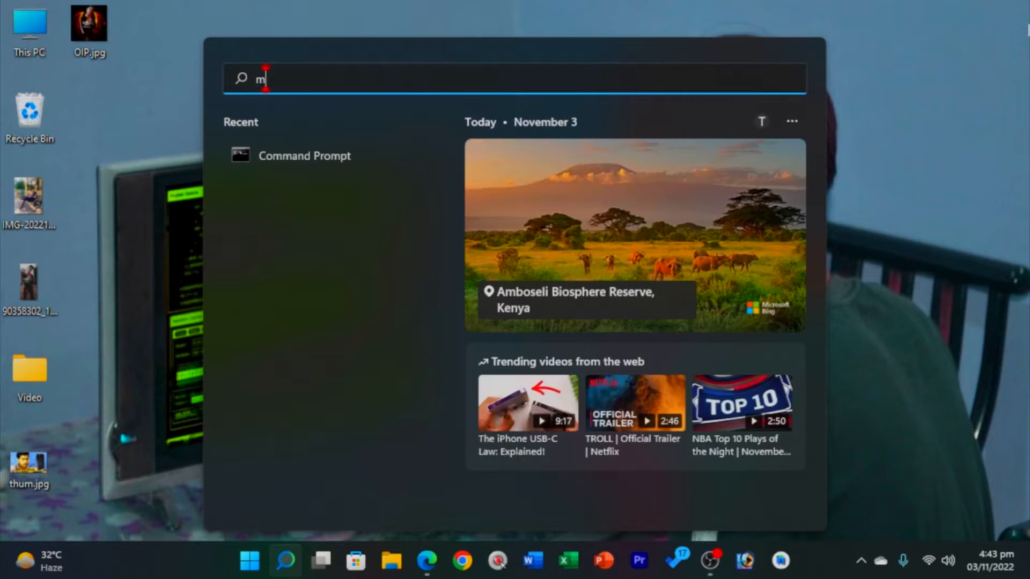
type("s sxcel")
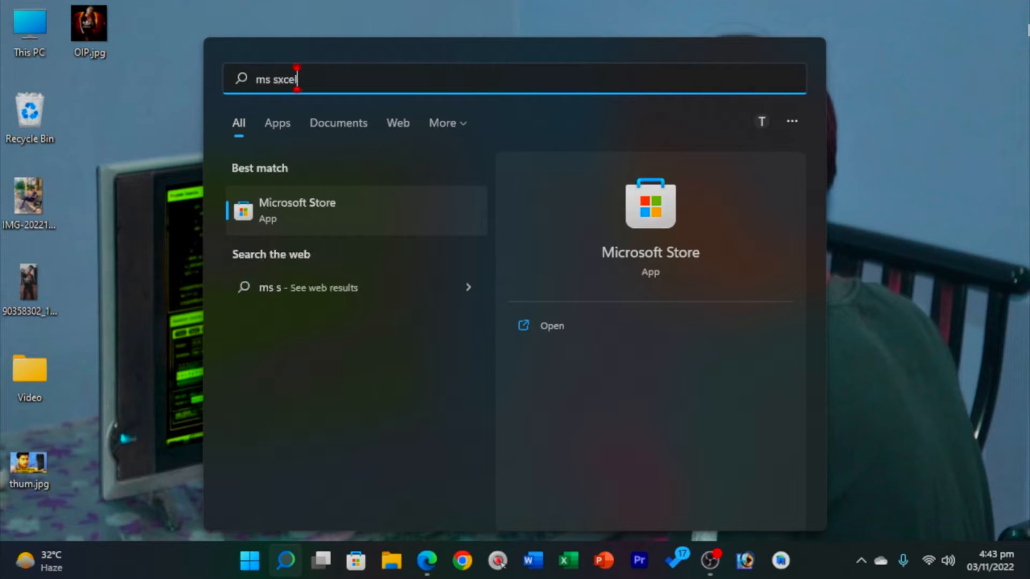
key("BackSpace")
key("BackSpace")
key("BackSpace")
key("BackSpace")
key("BackSpace")
key("BackSpace")
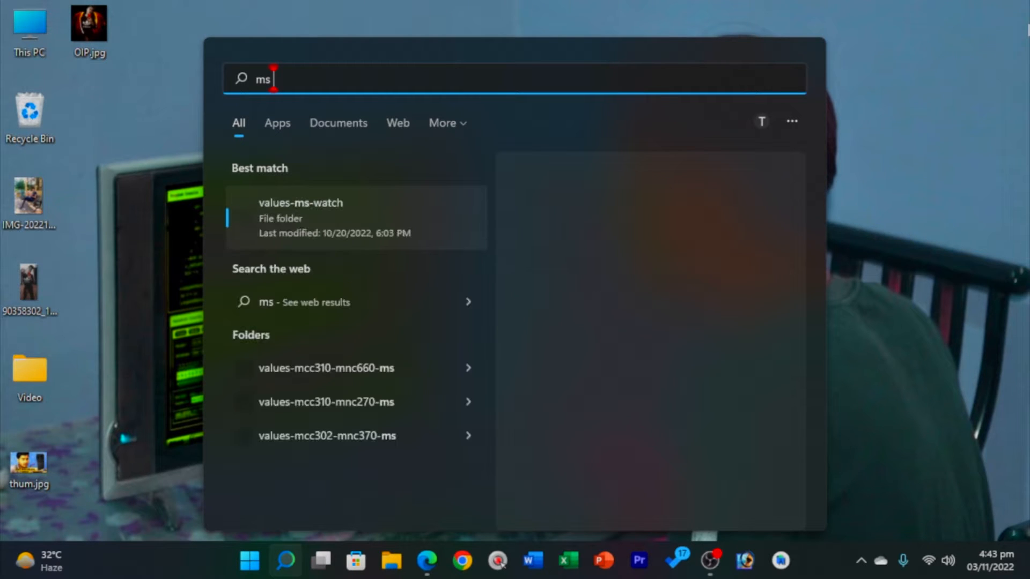
type("excel")
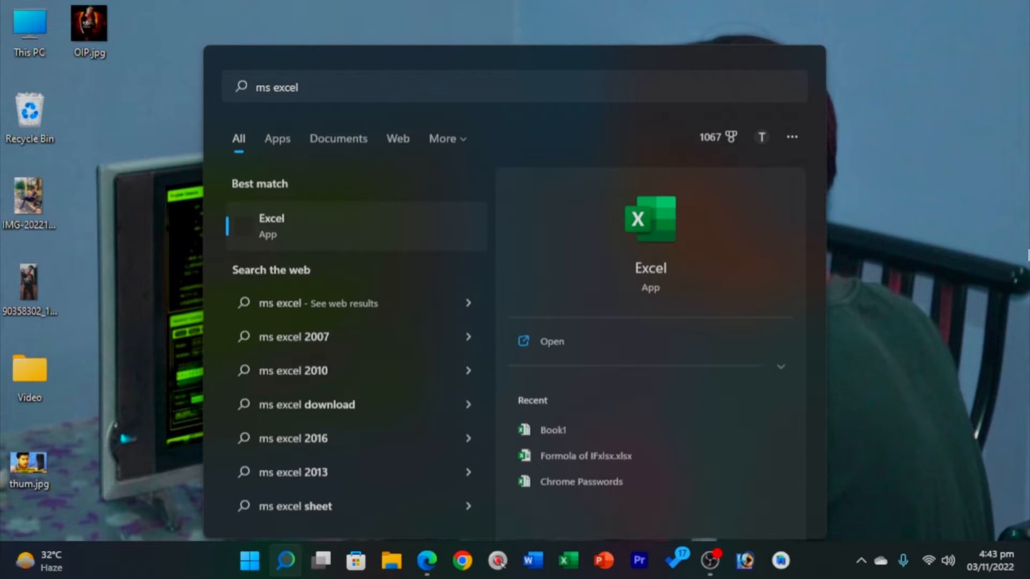
left_click(1008, 267)
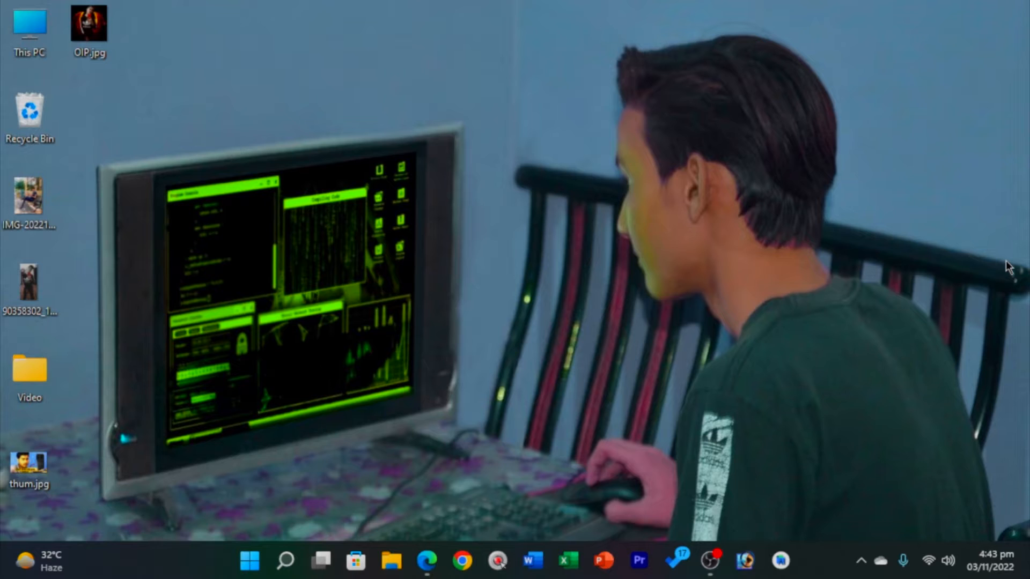
Open the Run dialog by searching 'run' in the Start menu.
key("super+r")
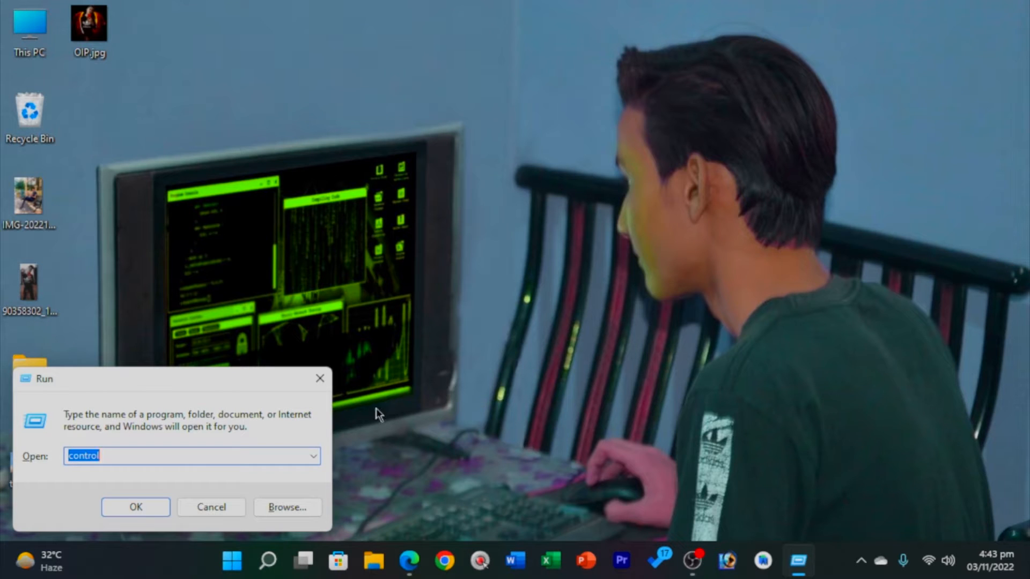
left_click(322, 377)
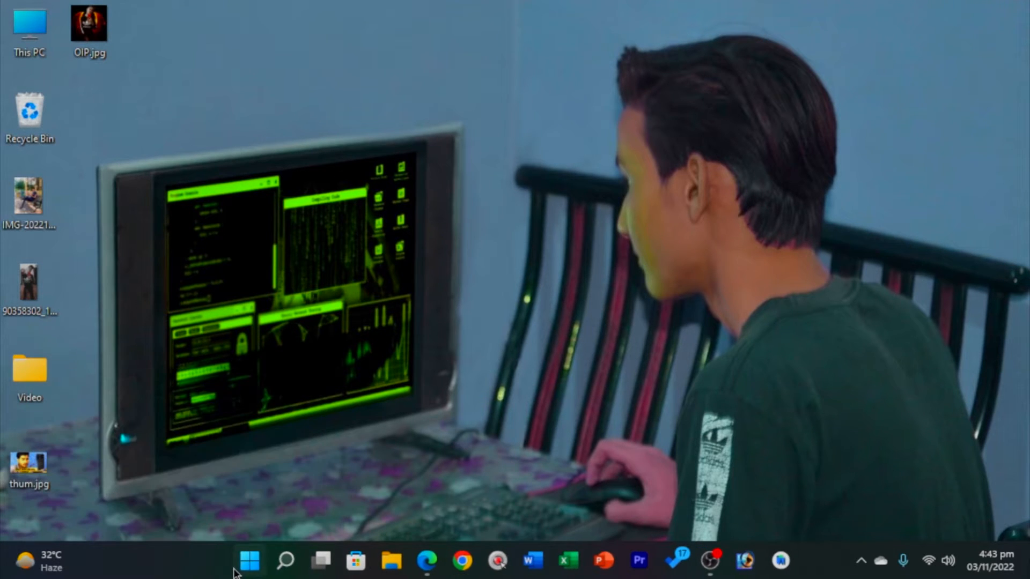
key("super")
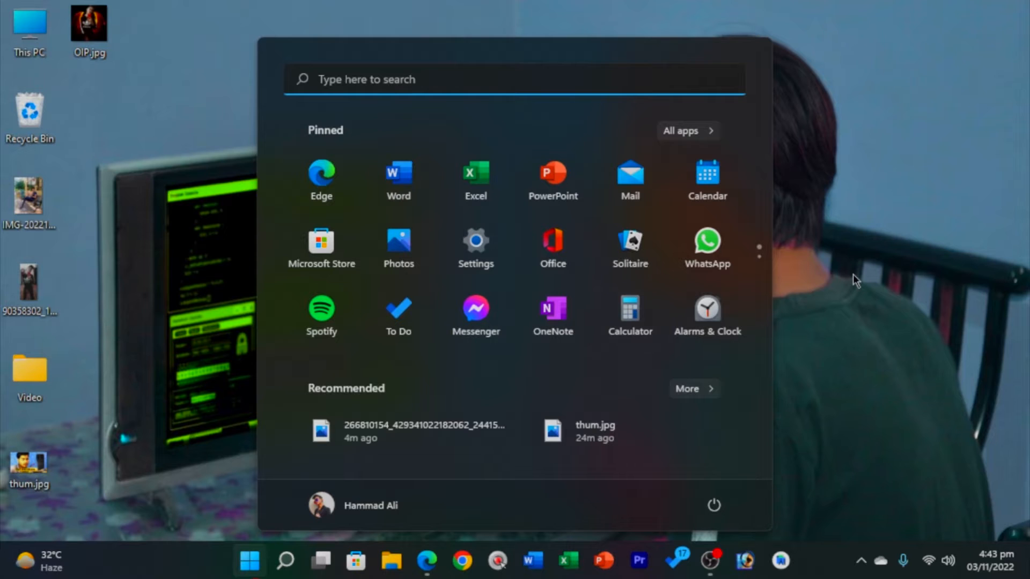
type("run")
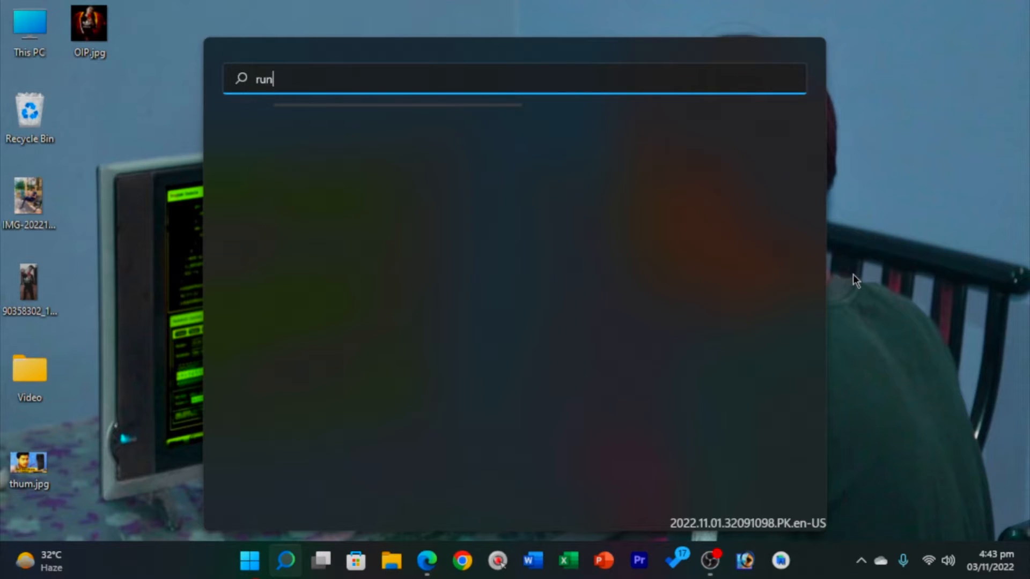
key("BackSpace")
key("BackSpace")
key("BackSpace")
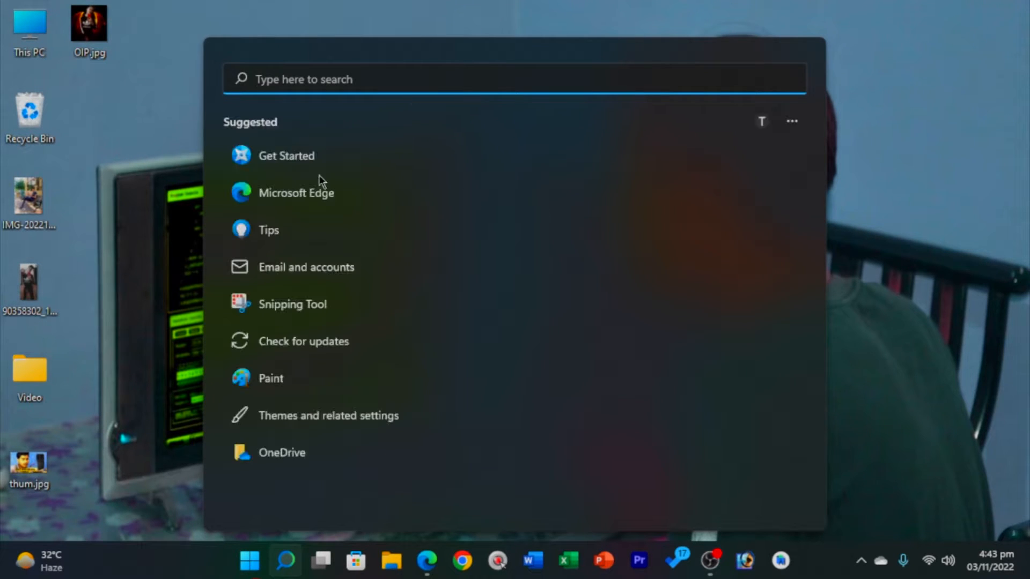
type("r")
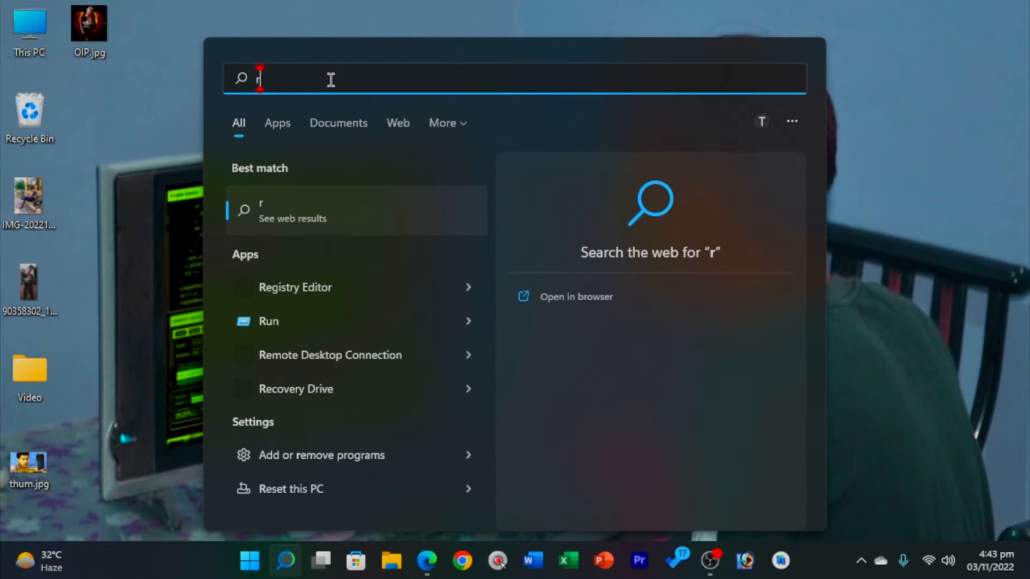
type("un")
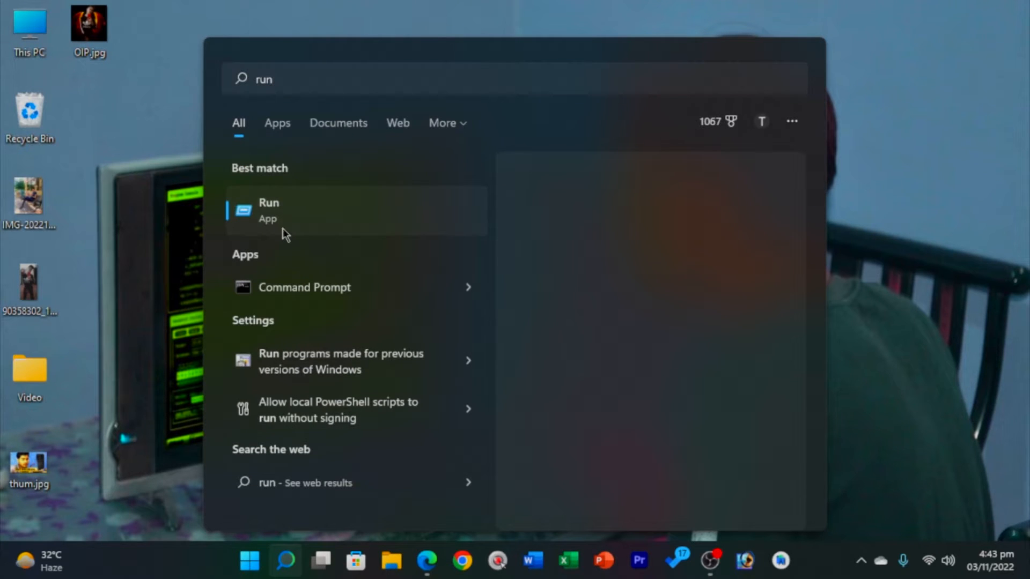
left_click(282, 228)
Enter 'excel' in the Run dialog and run it, closing a duplicate Run dialog.
left_click(179, 451)
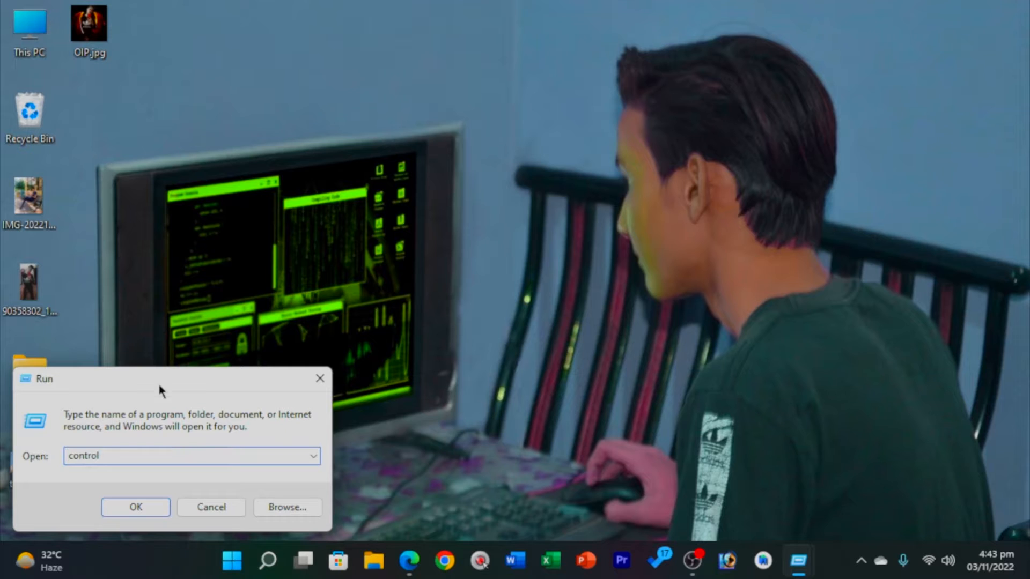
key("super+r")
left_click_drag(408, 316, 380, 378)
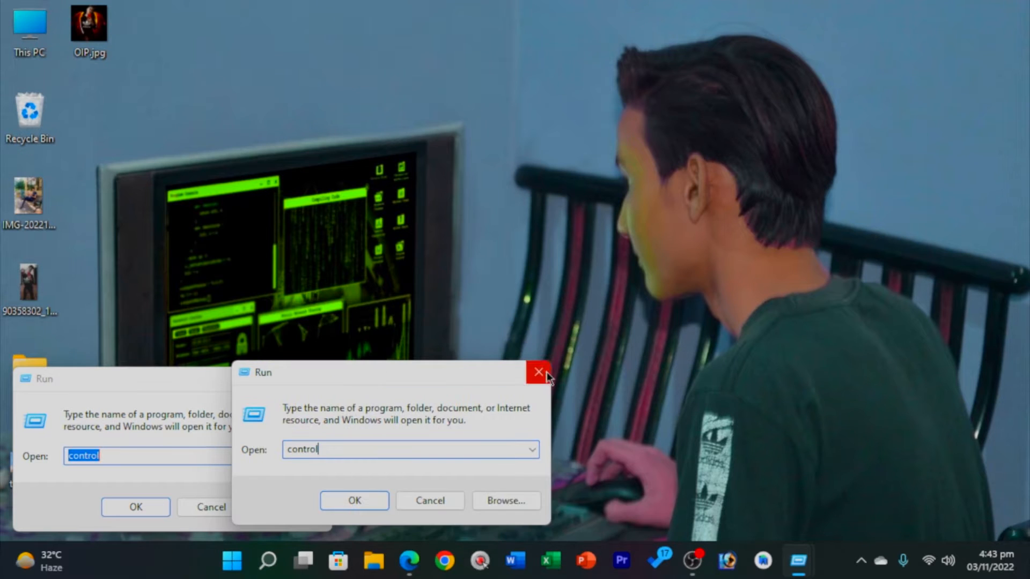
left_click(539, 372)
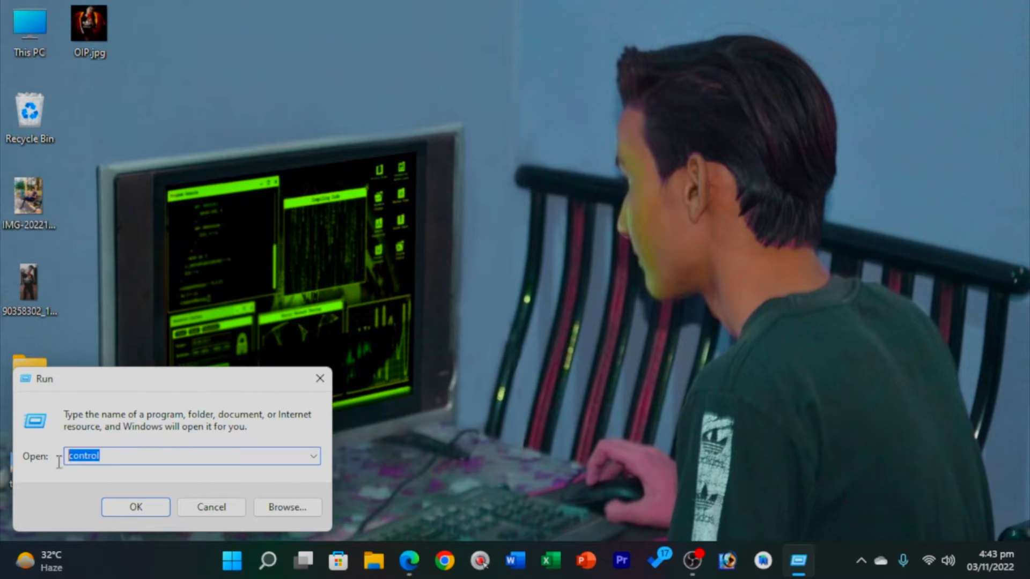
type("excel")
left_click(128, 513)
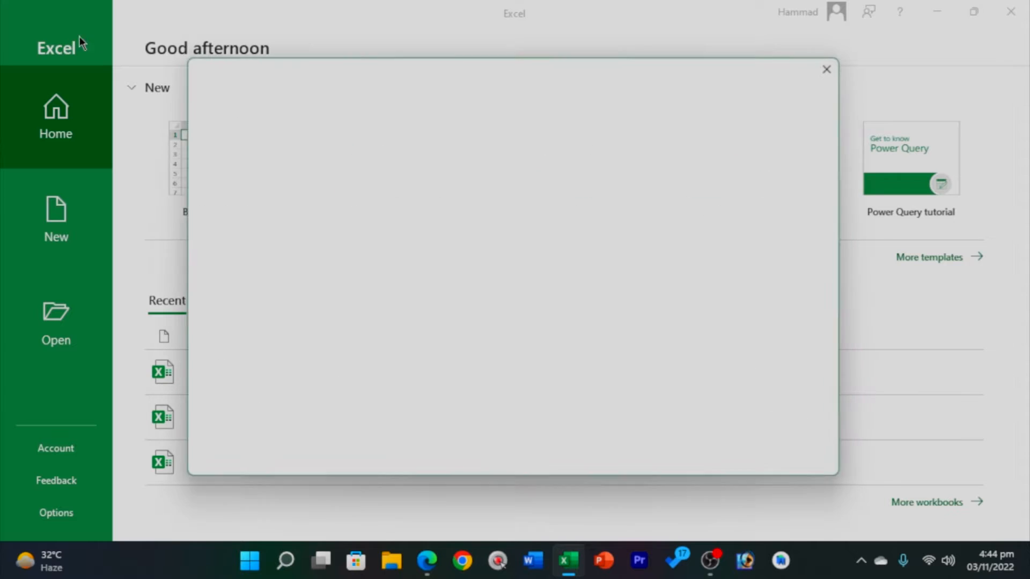
Dismiss the genuine Office prompt, then restore and re-maximize the Excel window.
left_click(837, 63)
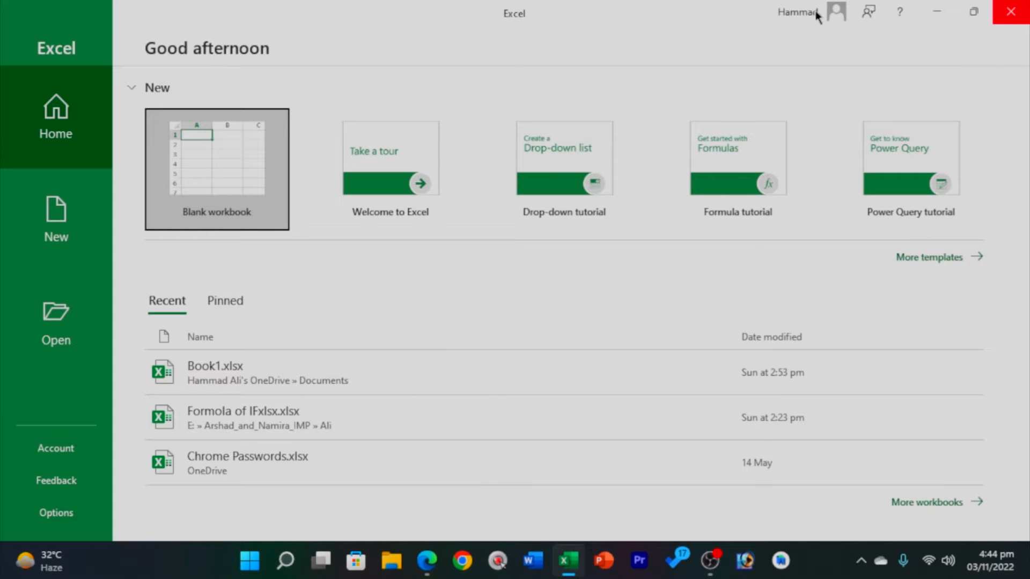
double_click(527, 14)
double_click(378, 17)
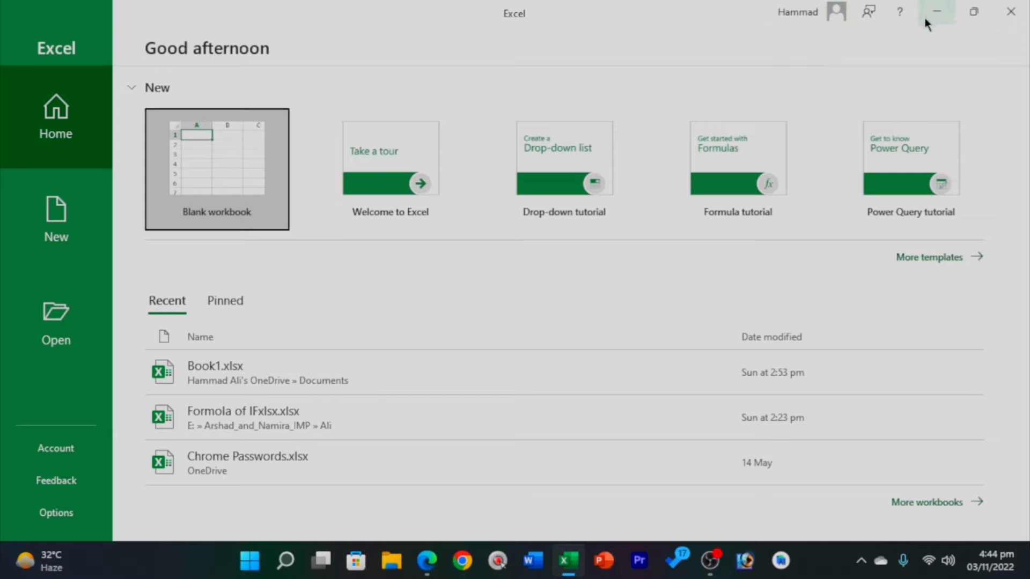
left_click(936, 12)
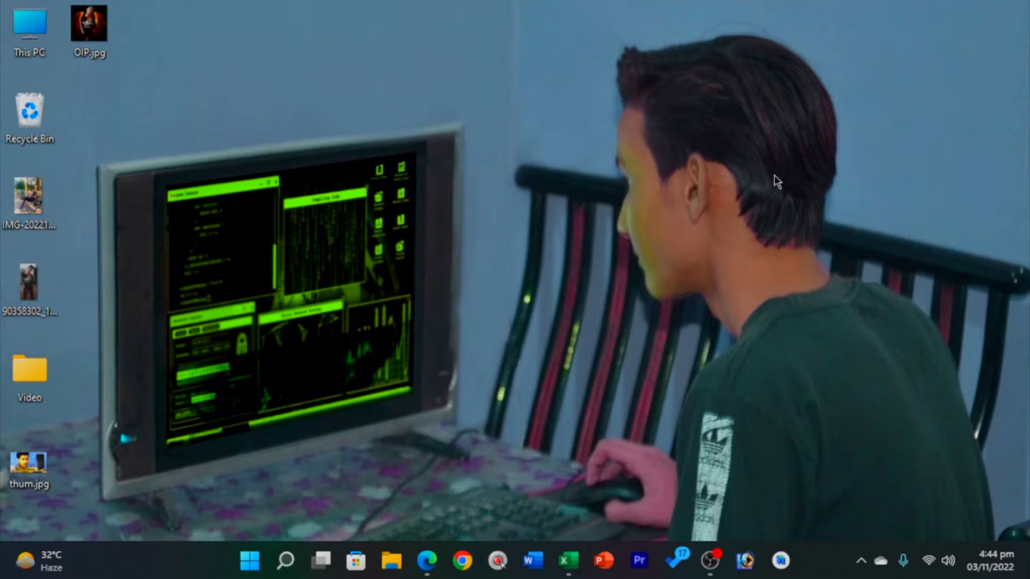
left_click(568, 560)
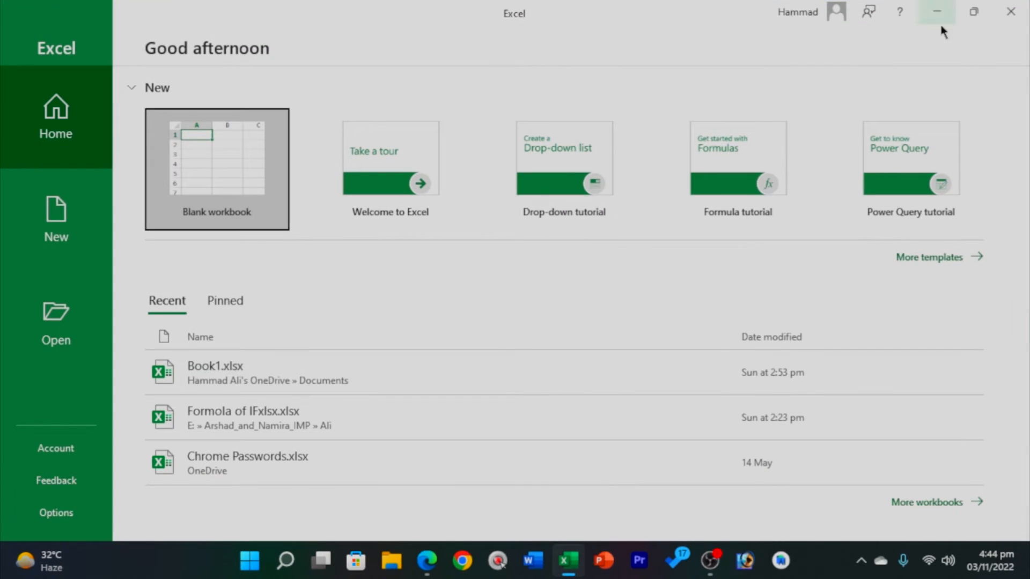
left_click(977, 10)
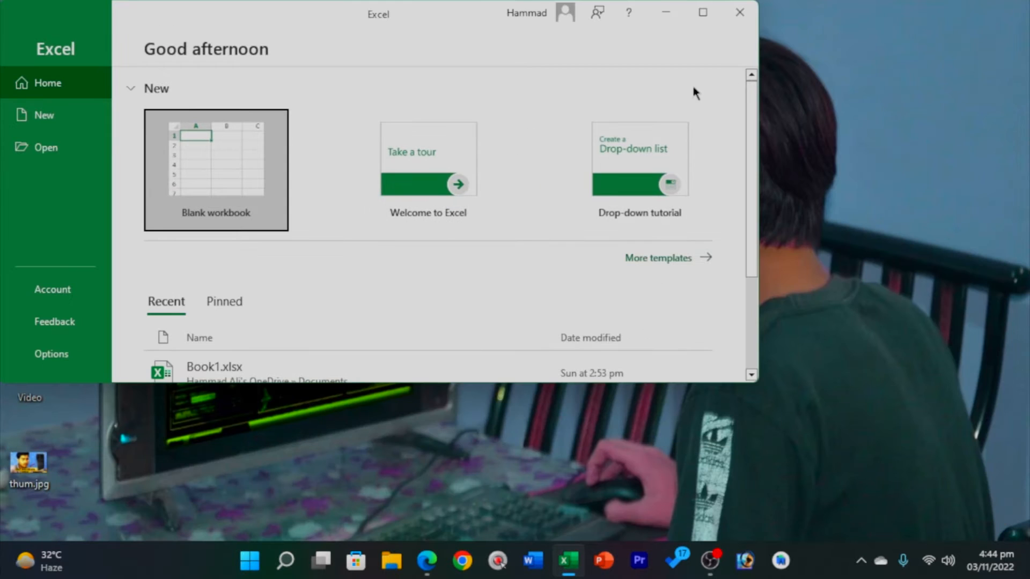
left_click_drag(433, 6, 485, 47)
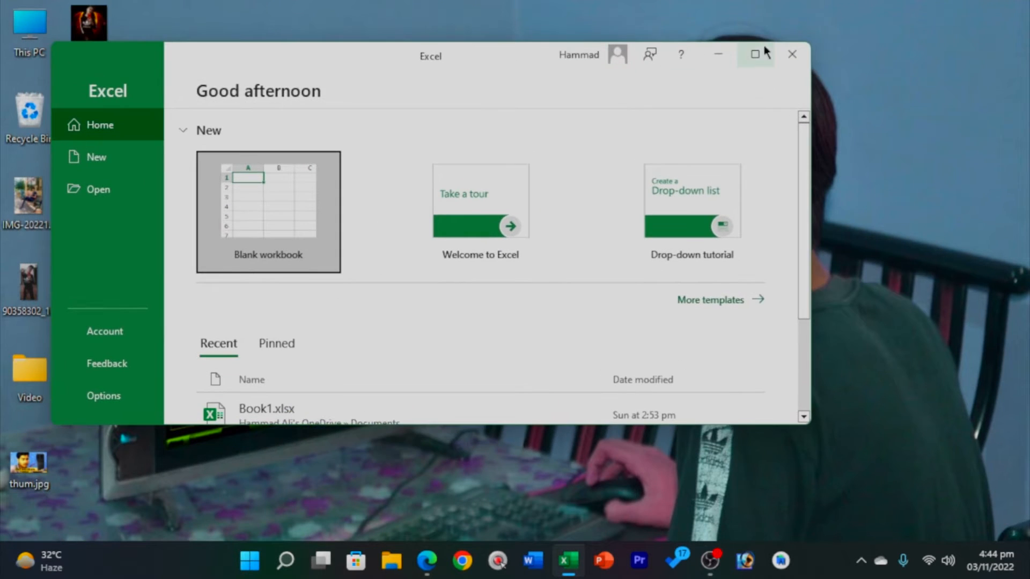
left_click(756, 51)
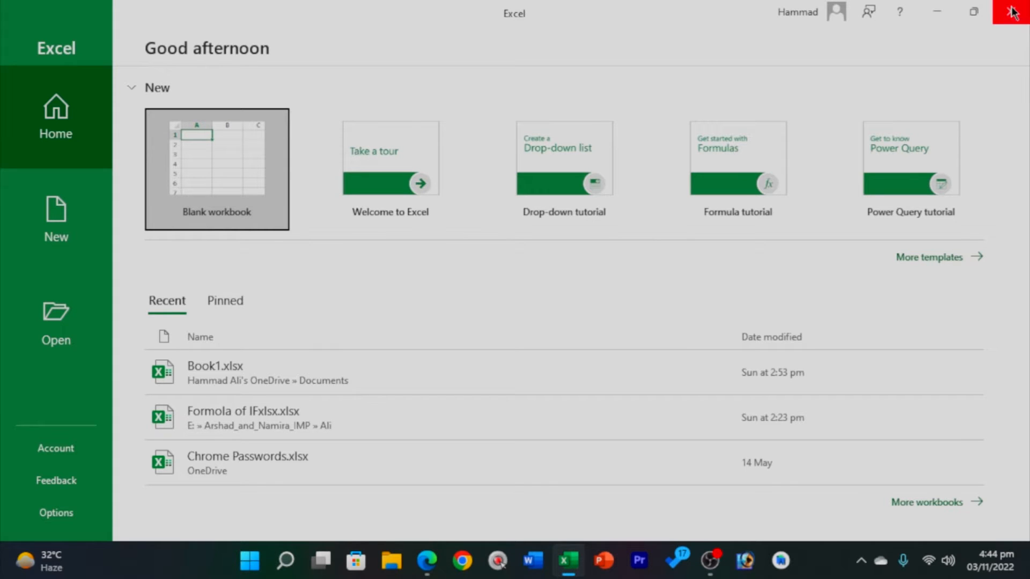
left_click(1013, 11)
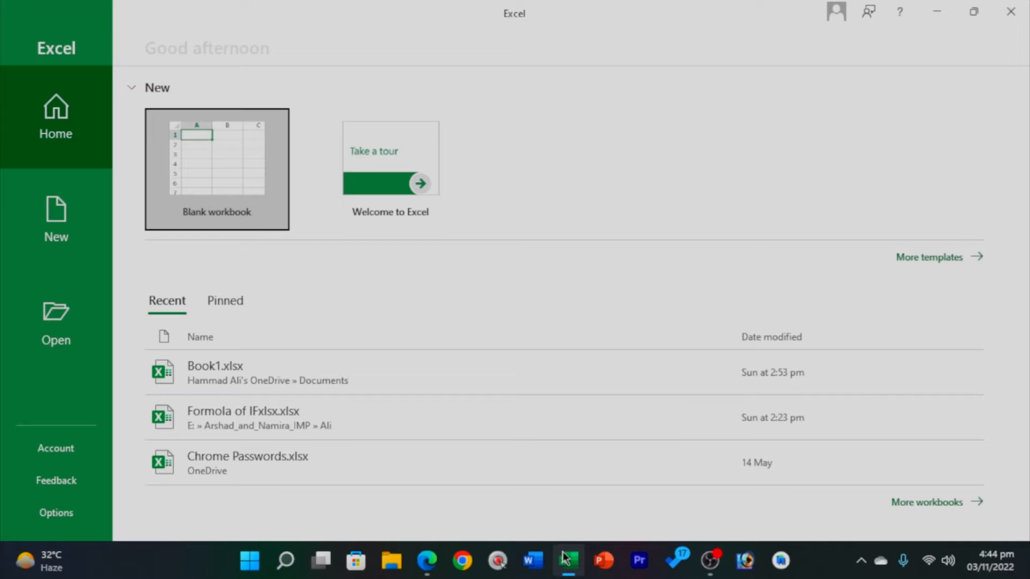
mouse_move(568, 563)
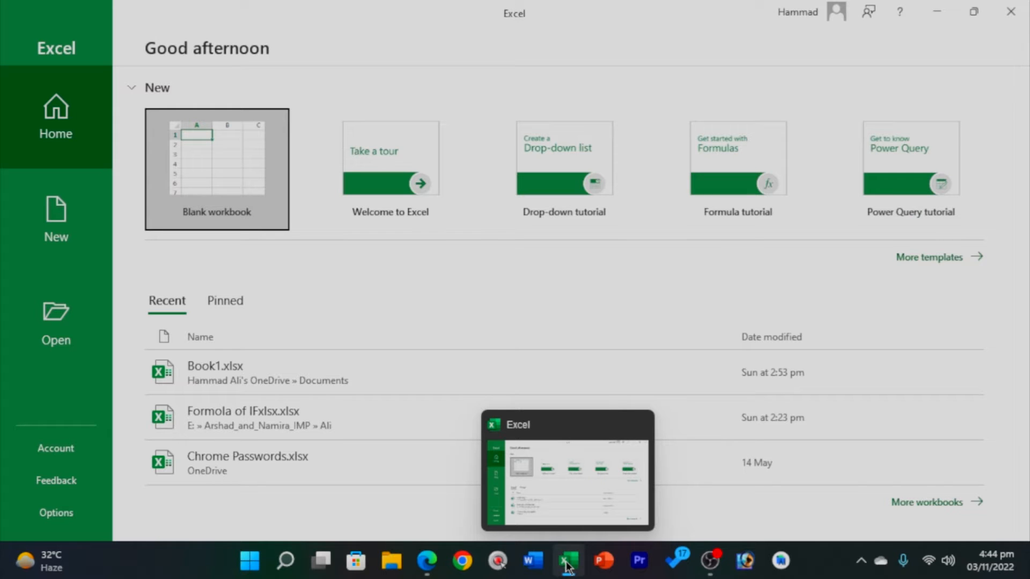
Pin OneNote to the taskbar from Start, then unpin it and close Start.
left_click(244, 564)
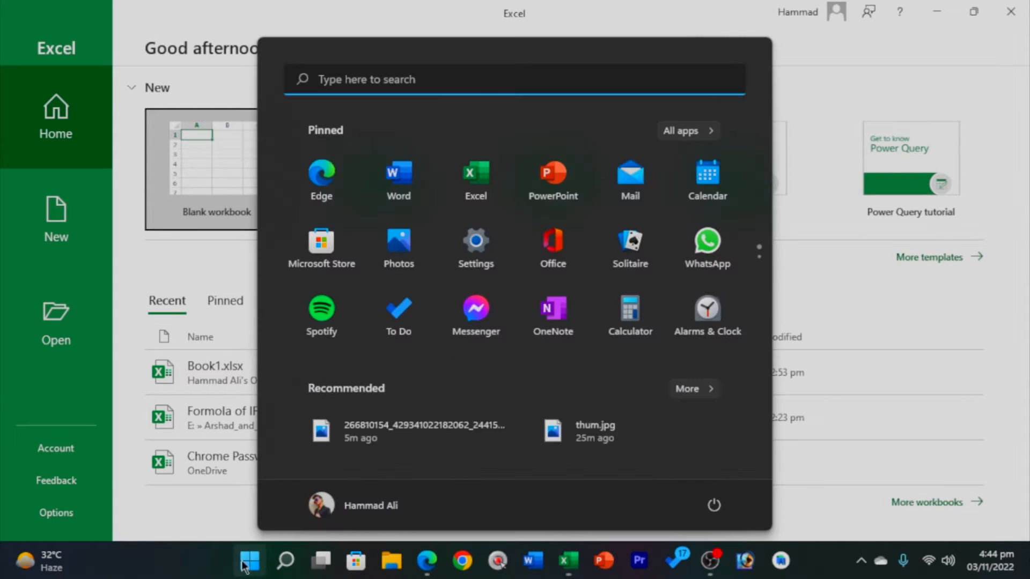
right_click(378, 295)
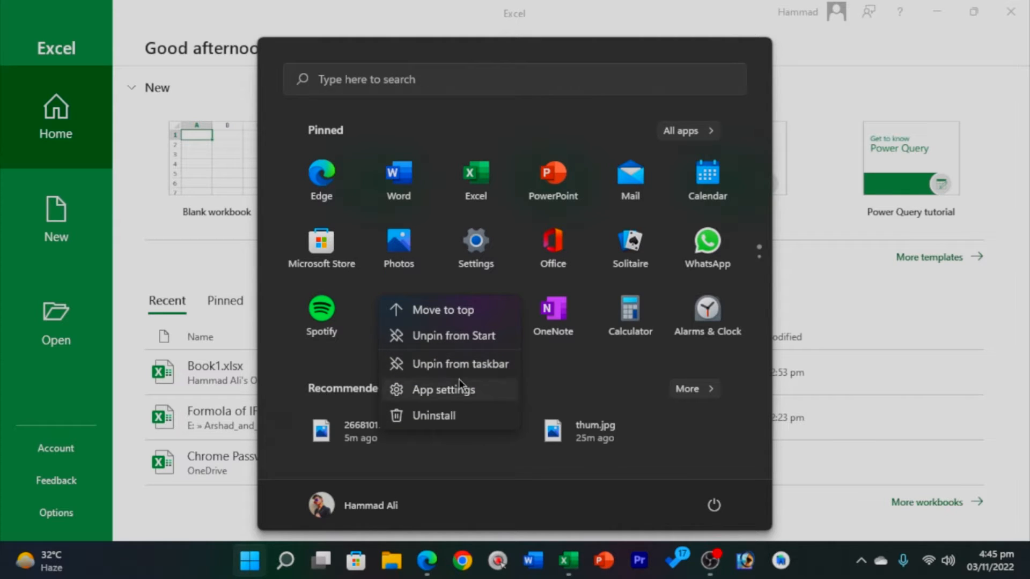
left_click(417, 458)
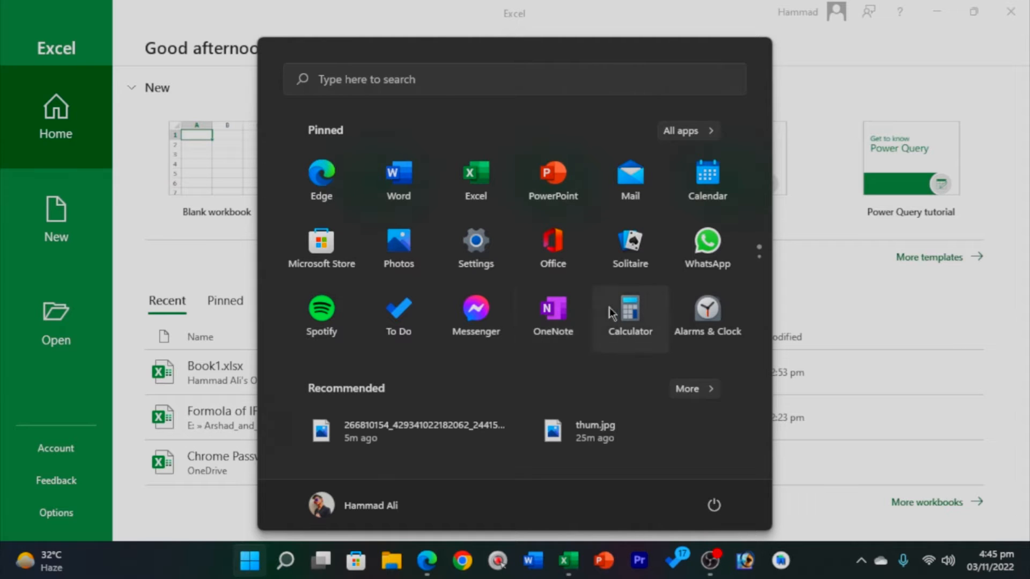
right_click(617, 333)
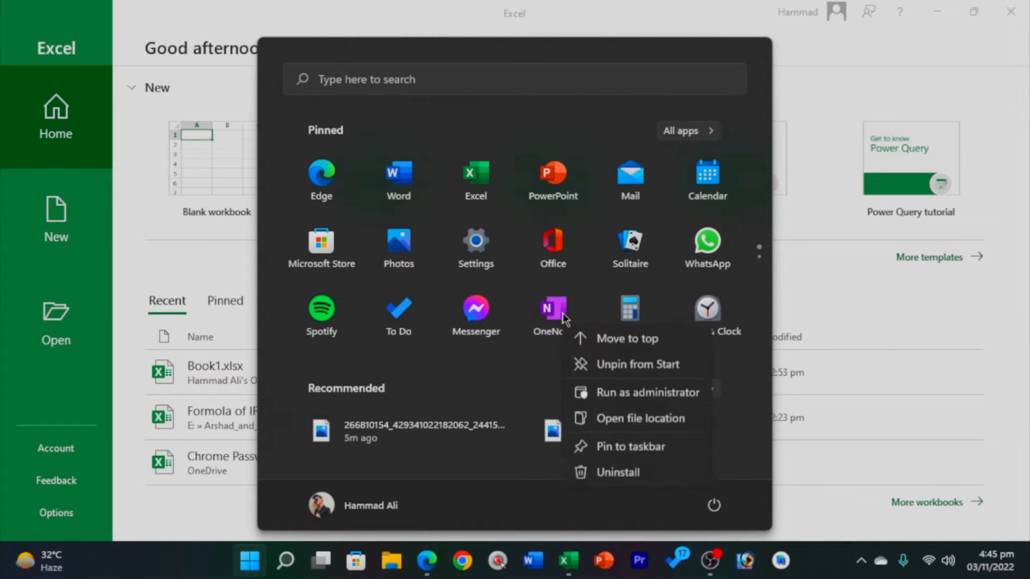
left_click(628, 449)
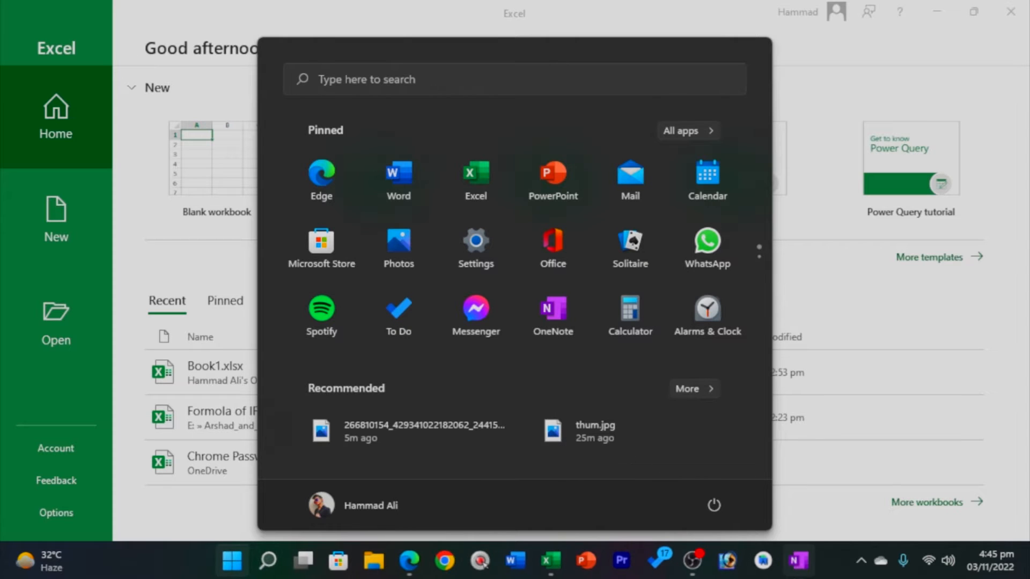
right_click(558, 341)
left_click(638, 452)
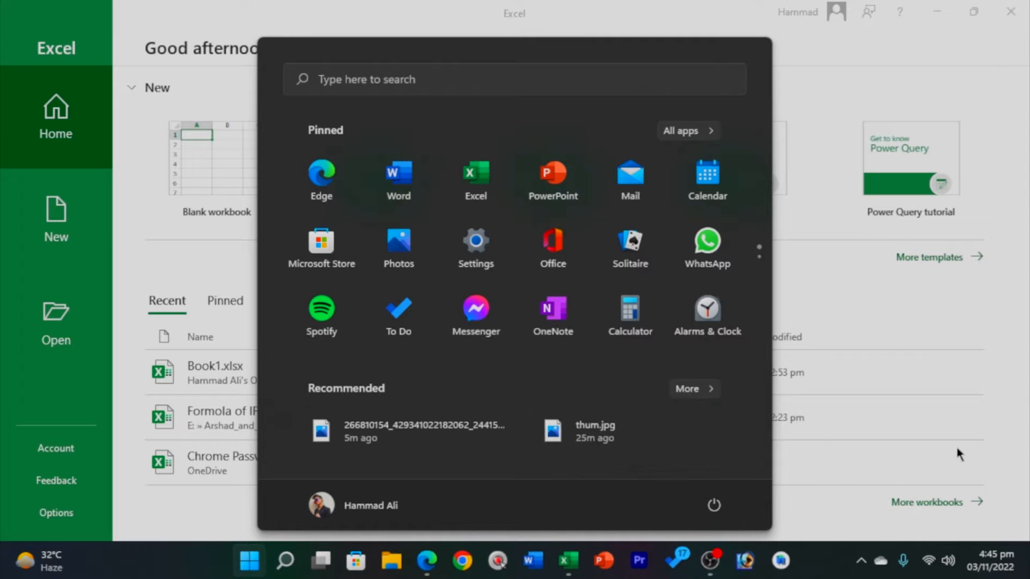
left_click(130, 187)
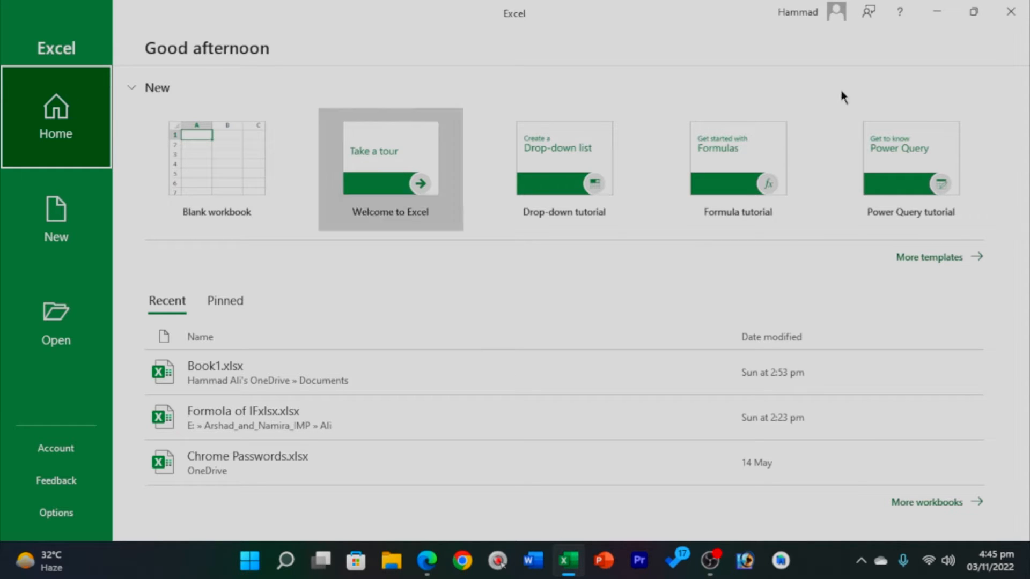
Show the New page and scroll through its calendar, budget and invoice templates and back.
left_click(65, 246)
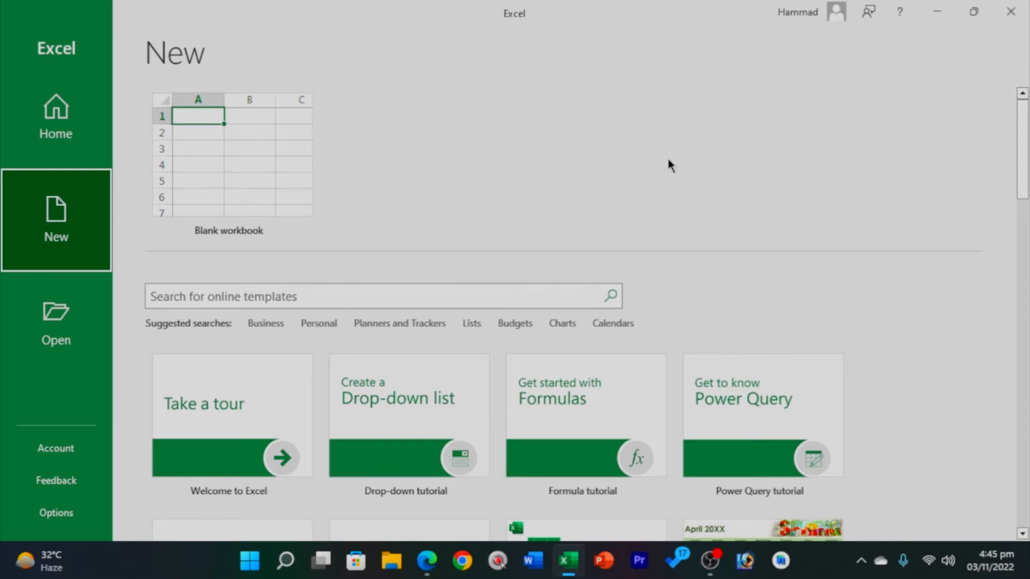
scroll(213, 144, "down", 10)
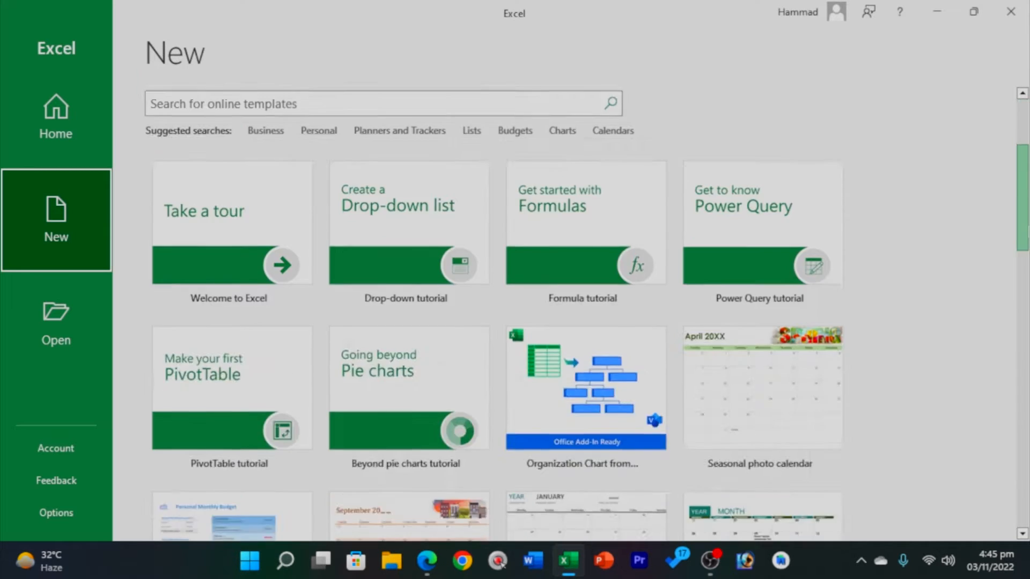
scroll(213, 143, "down", 7)
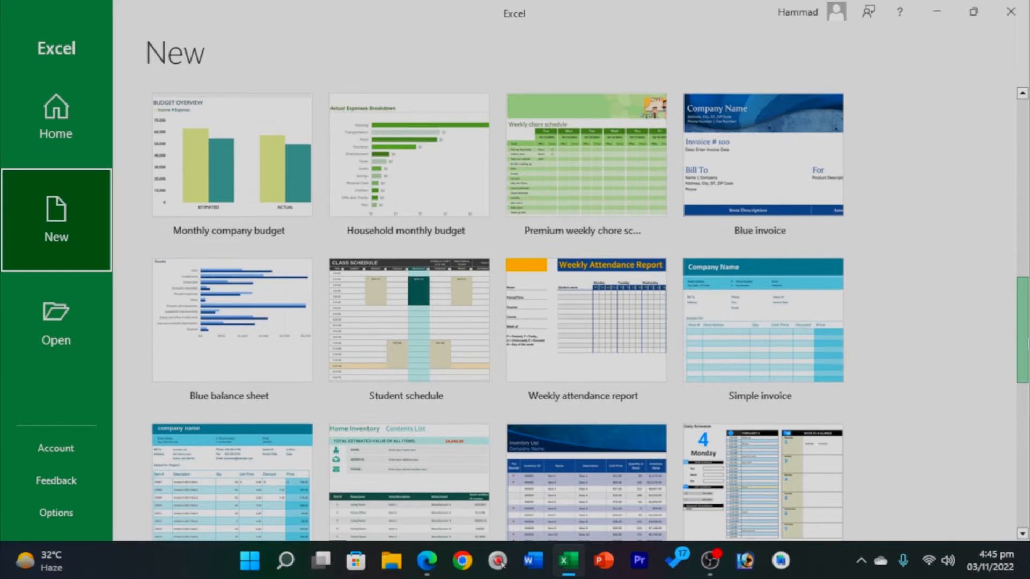
scroll(496, 313, "down", 3)
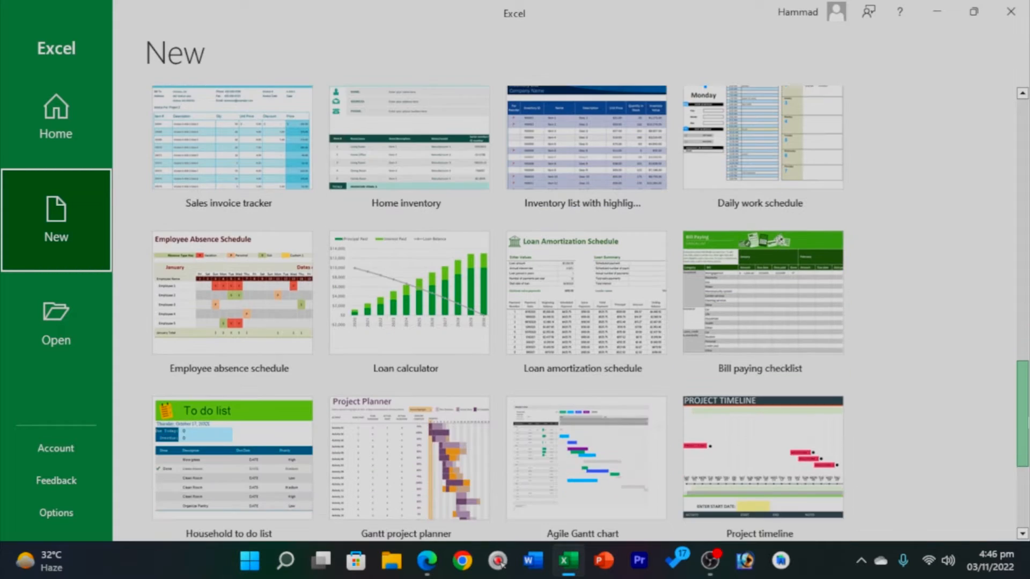
scroll(496, 314, "down", 3)
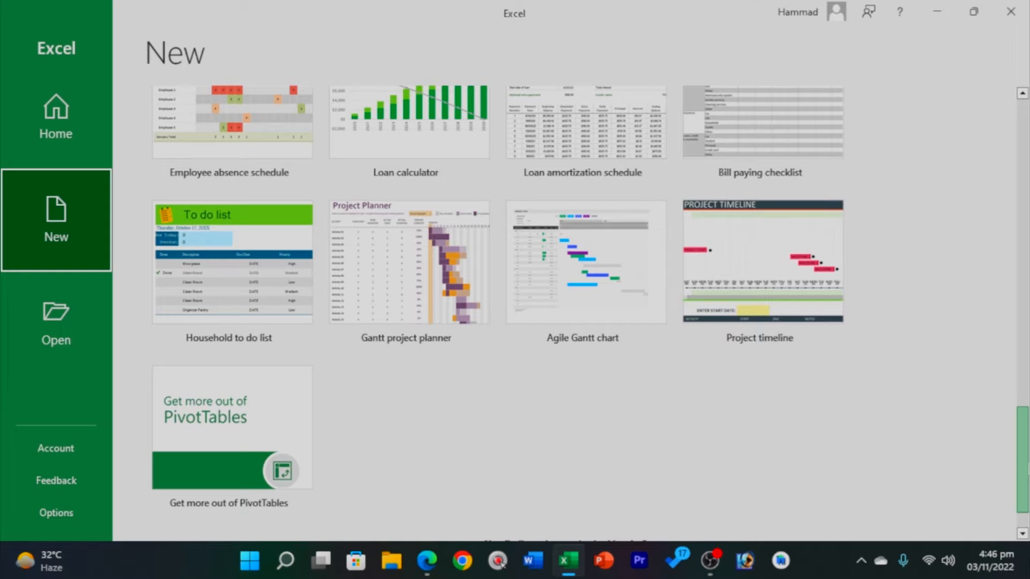
scroll(496, 313, "up", 6)
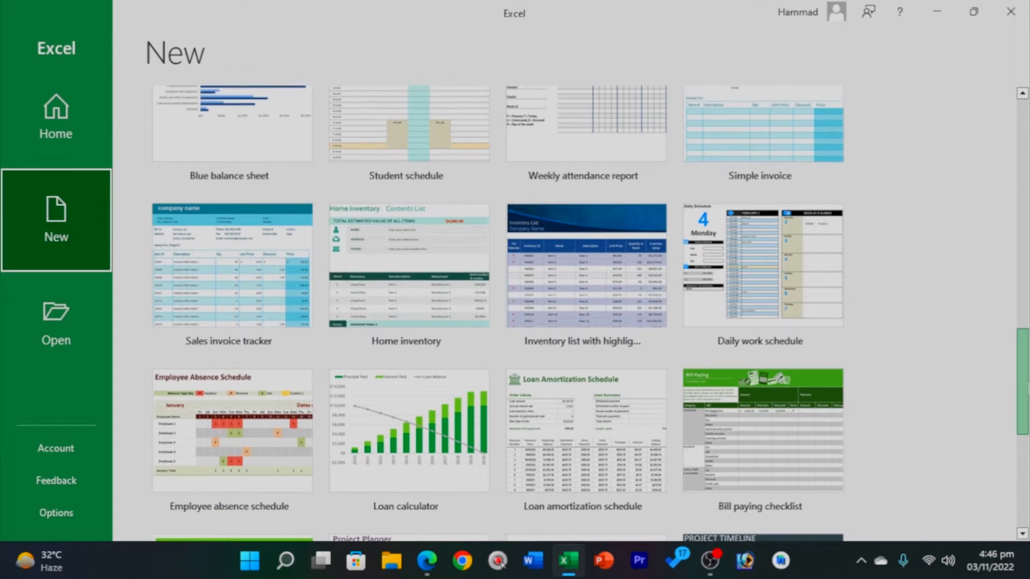
scroll(496, 314, "up", 3)
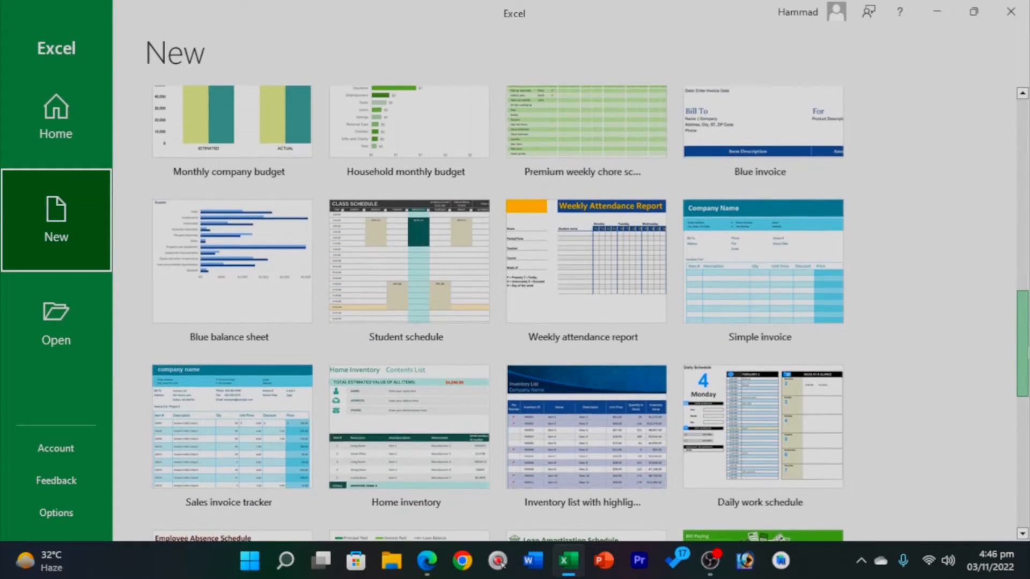
scroll(496, 314, "up", 2)
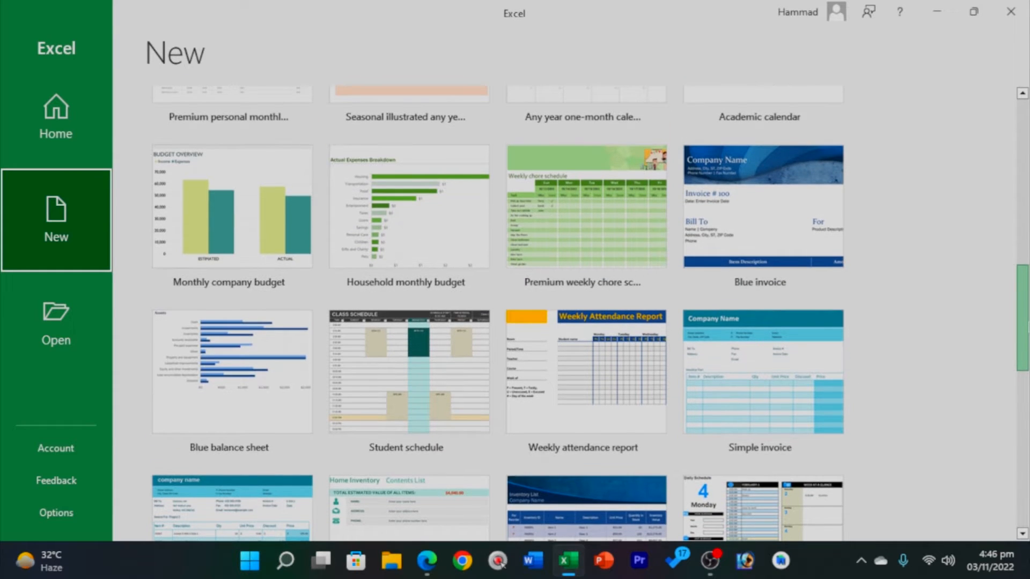
scroll(496, 314, "up", 6)
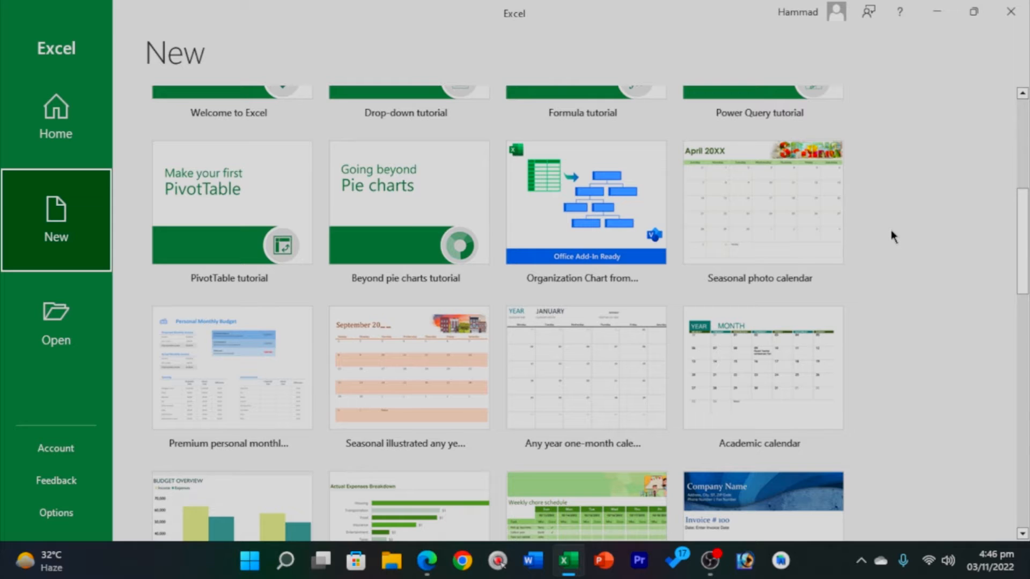
Browse This PC's Documents folder on the Open page.
left_click(55, 324)
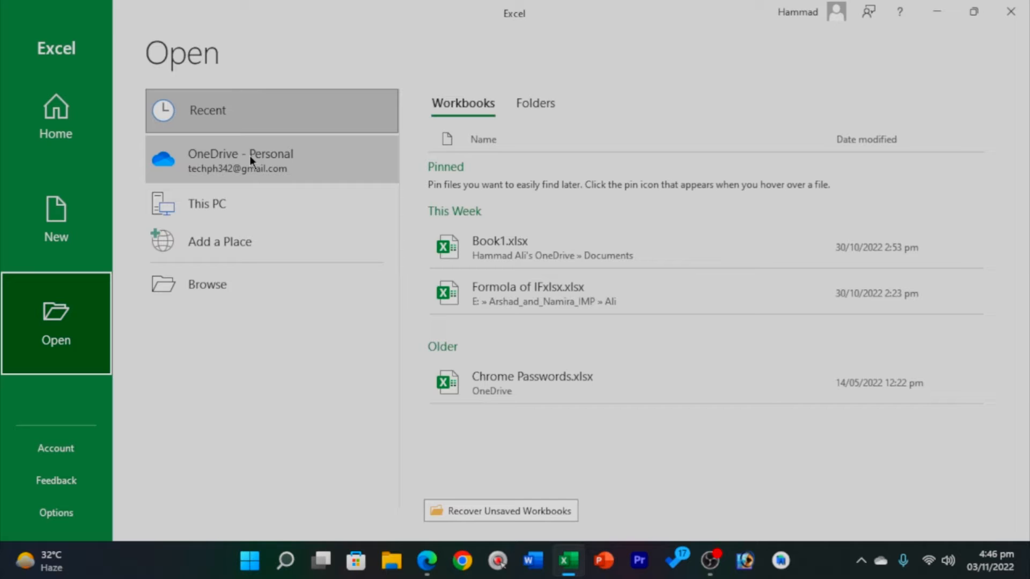
left_click(227, 209)
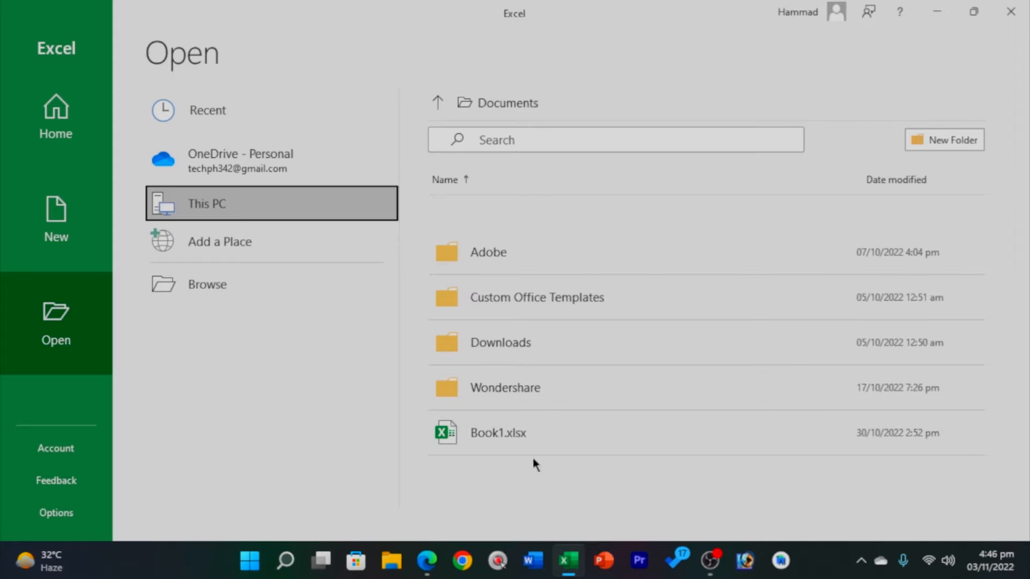
Peek at the Desktop in the Open dialog, cancel it, and create a blank workbook instead.
left_click(220, 301)
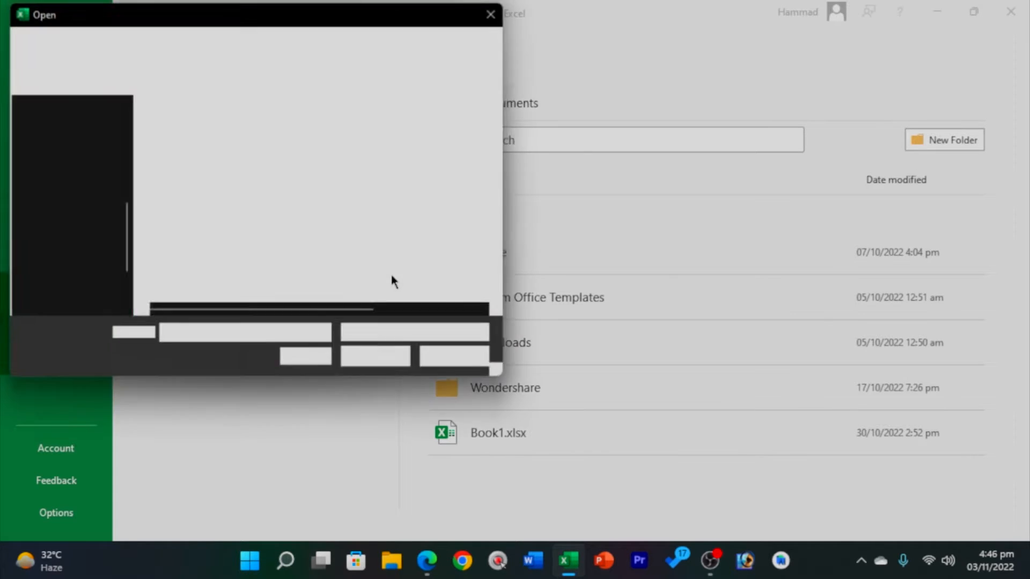
left_click_drag(247, 16, 534, 82)
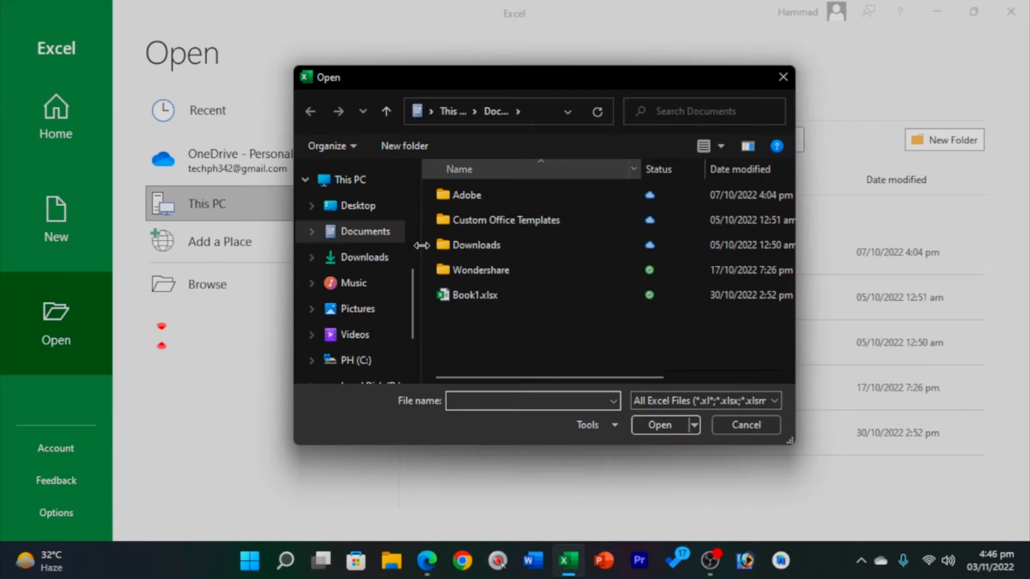
left_click(363, 205)
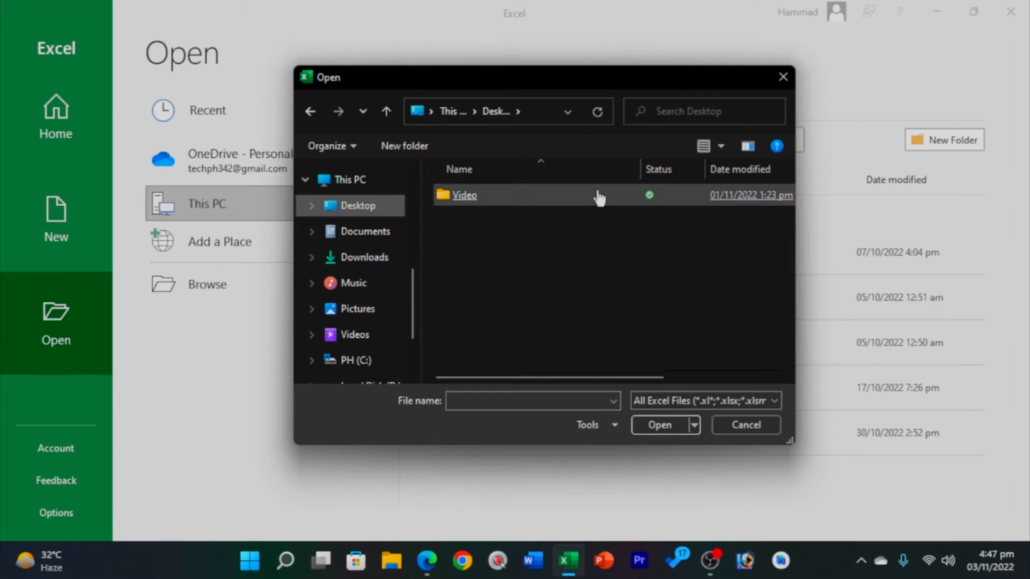
left_click_drag(504, 226, 599, 339)
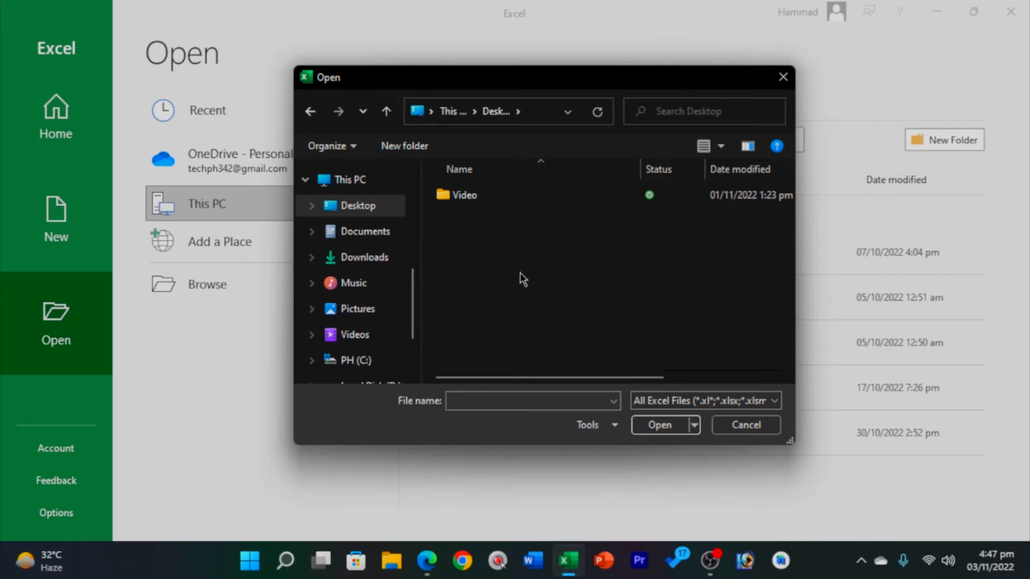
left_click(783, 77)
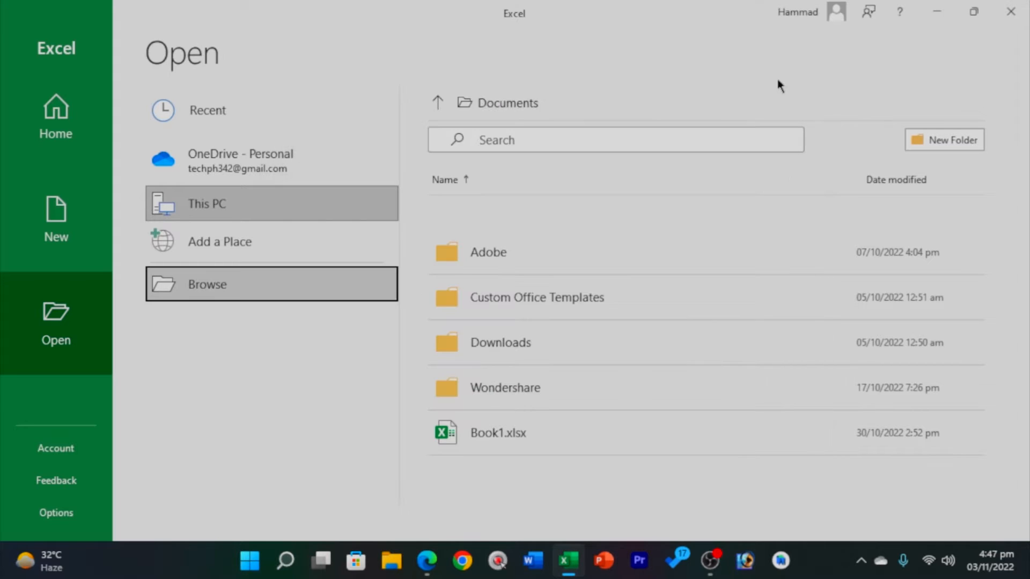
left_click(62, 240)
left_click(243, 141)
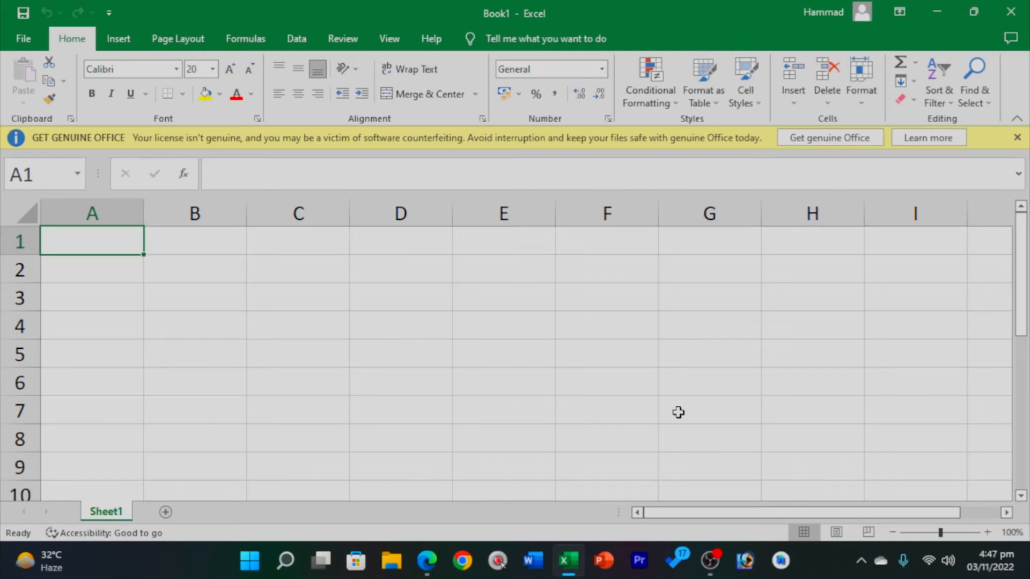
Zoom the sheet to 75% and tour the Insert, Page Layout and Formulas tabs before returning to Home.
left_click_drag(940, 532, 929, 533)
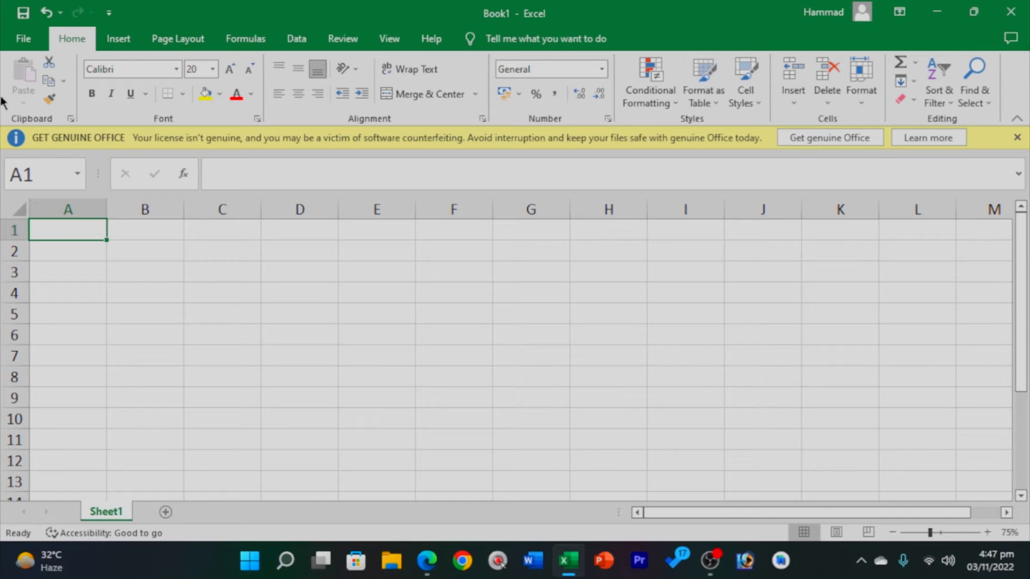
left_click(116, 44)
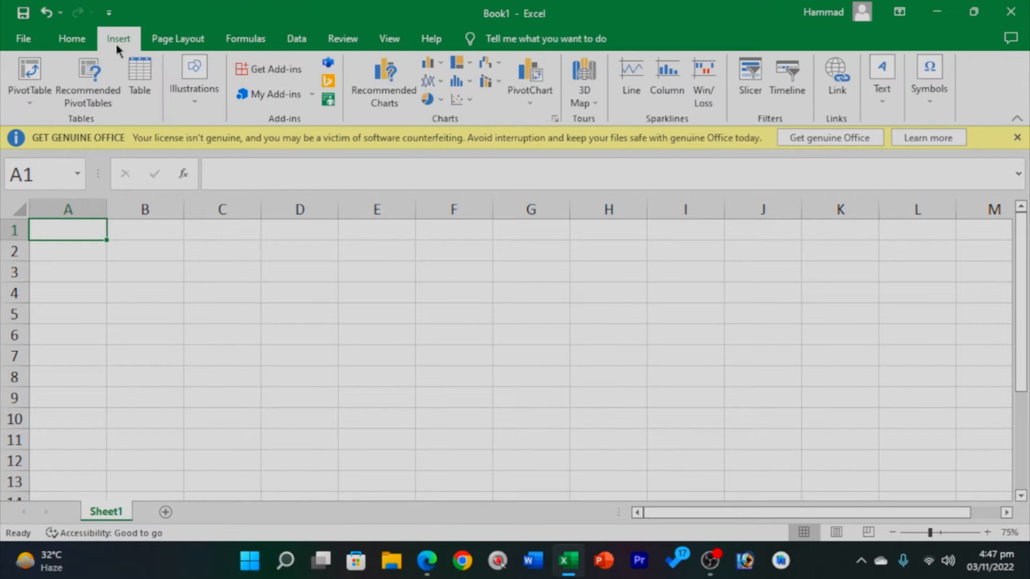
left_click(178, 40)
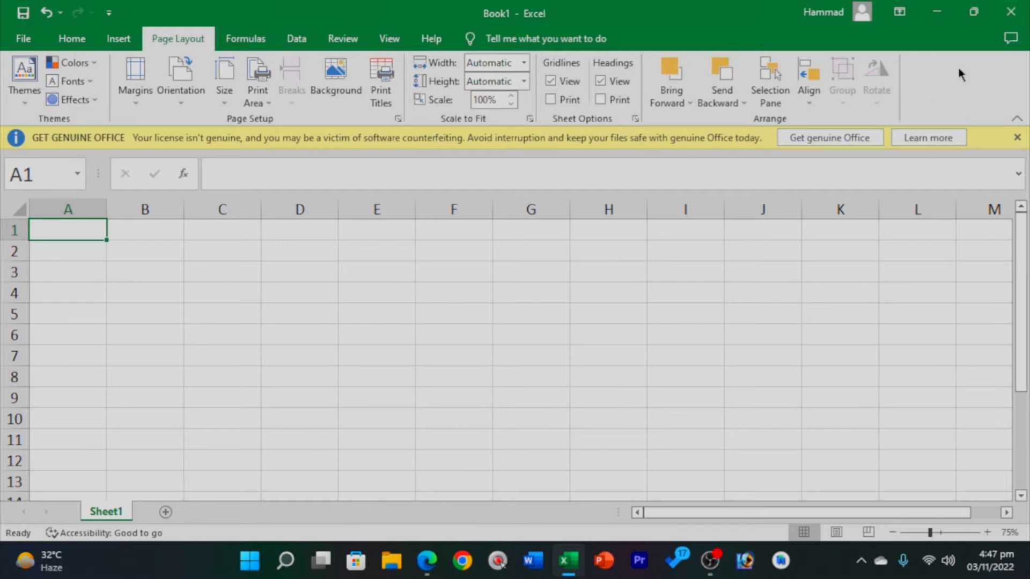
left_click(251, 39)
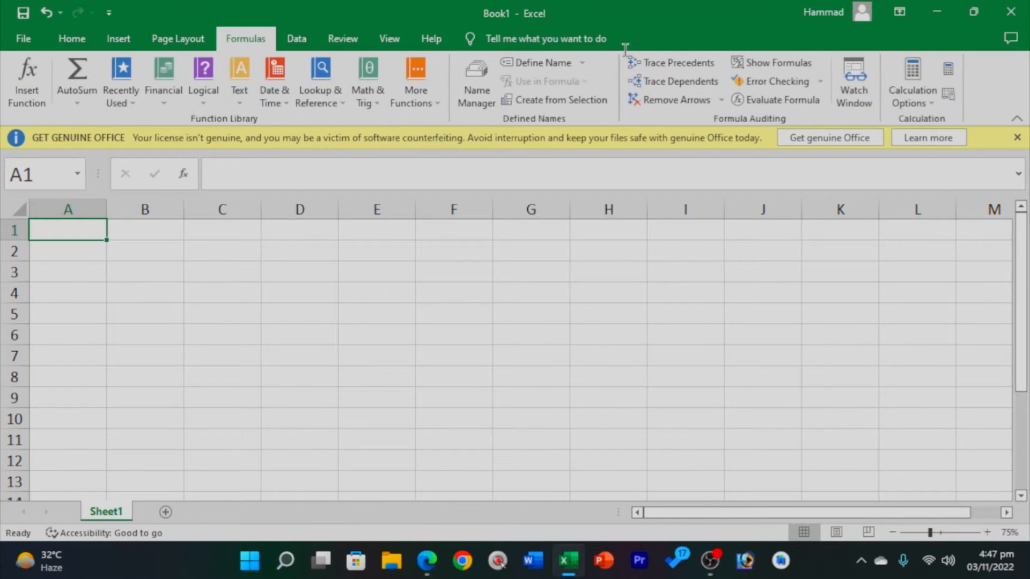
scroll(354, 34, "down", 4)
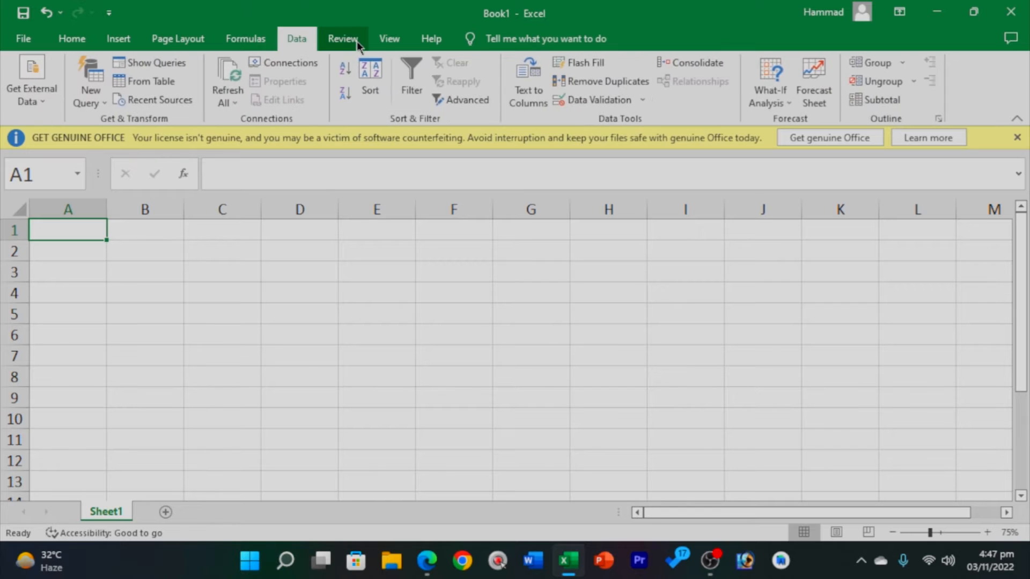
left_click(62, 32)
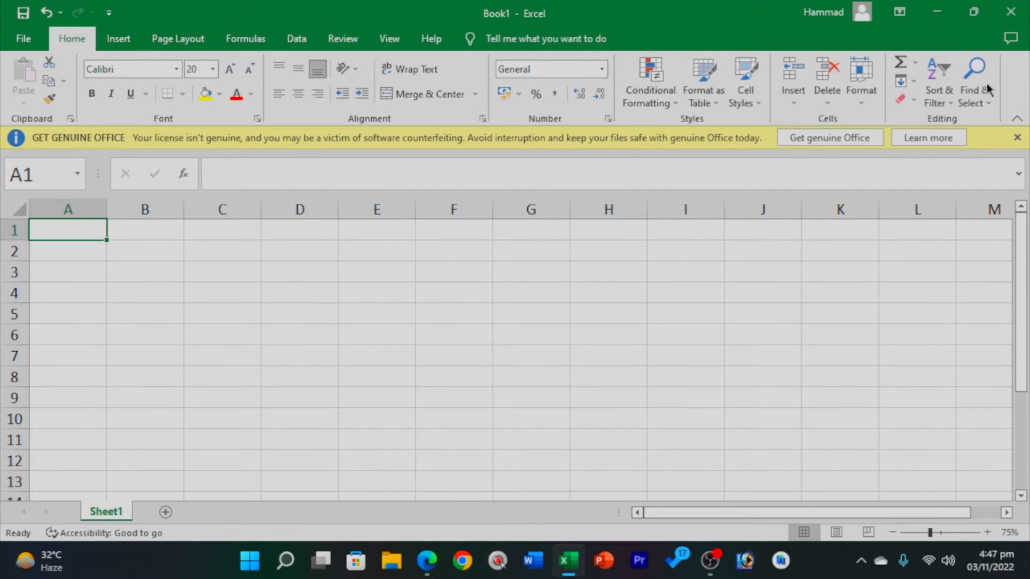
left_click(133, 30)
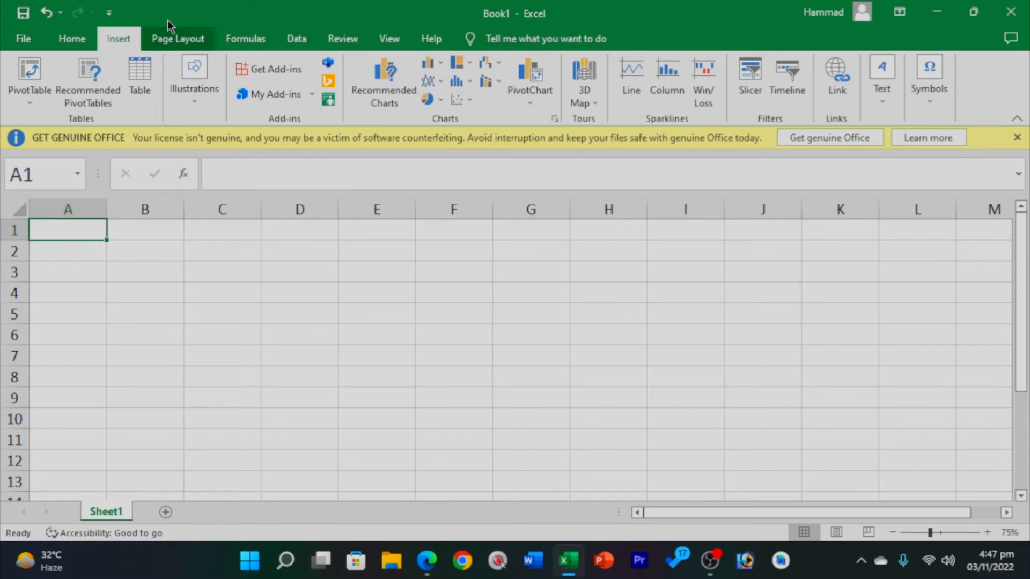
left_click(172, 39)
left_click(264, 44)
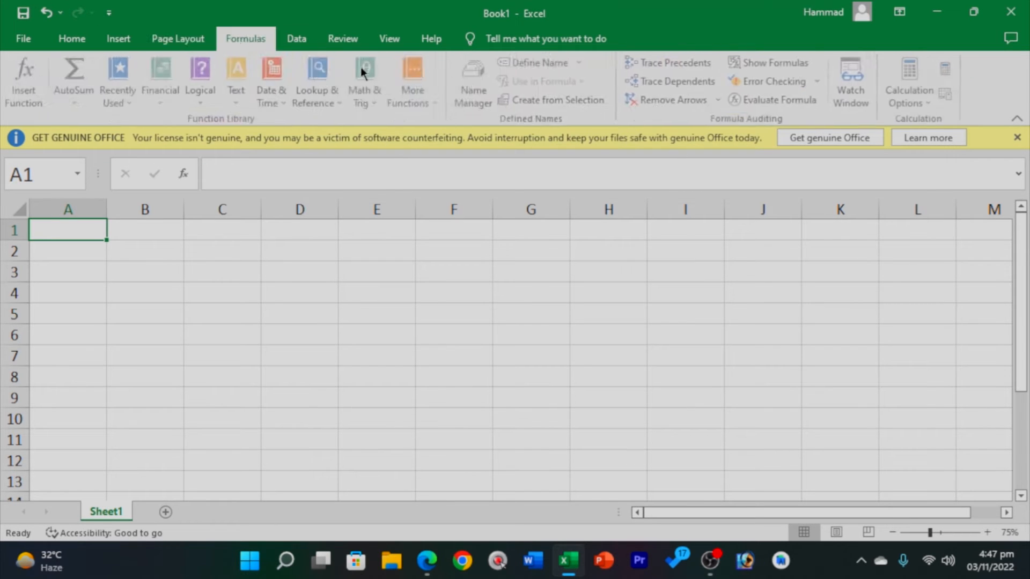
left_click(66, 41)
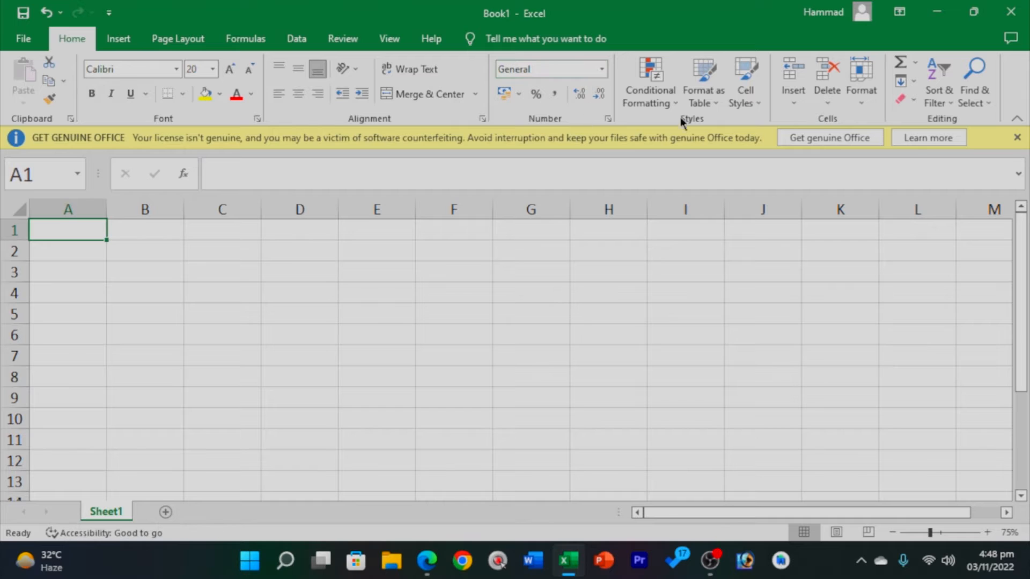
left_click(206, 35)
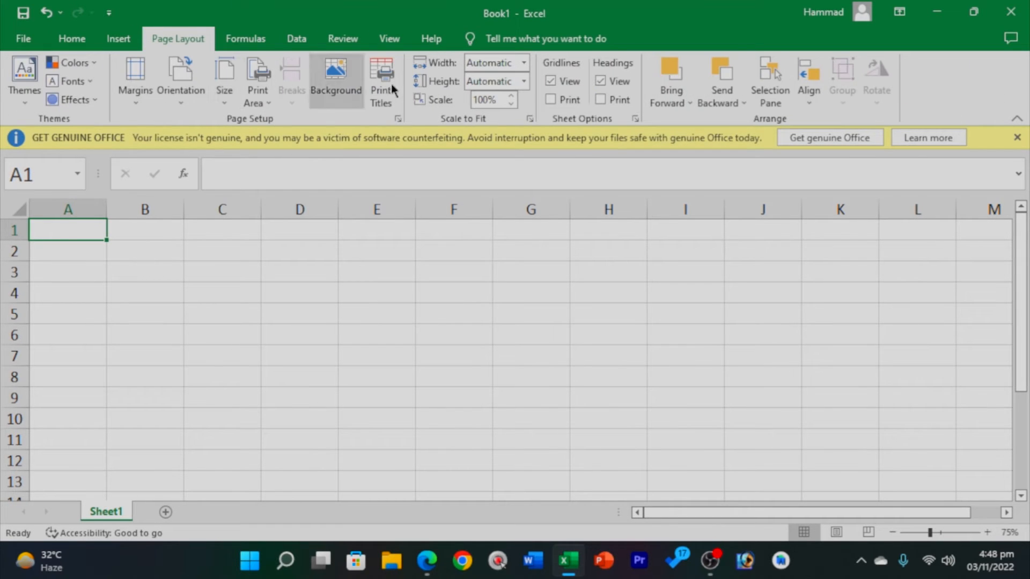
left_click(75, 40)
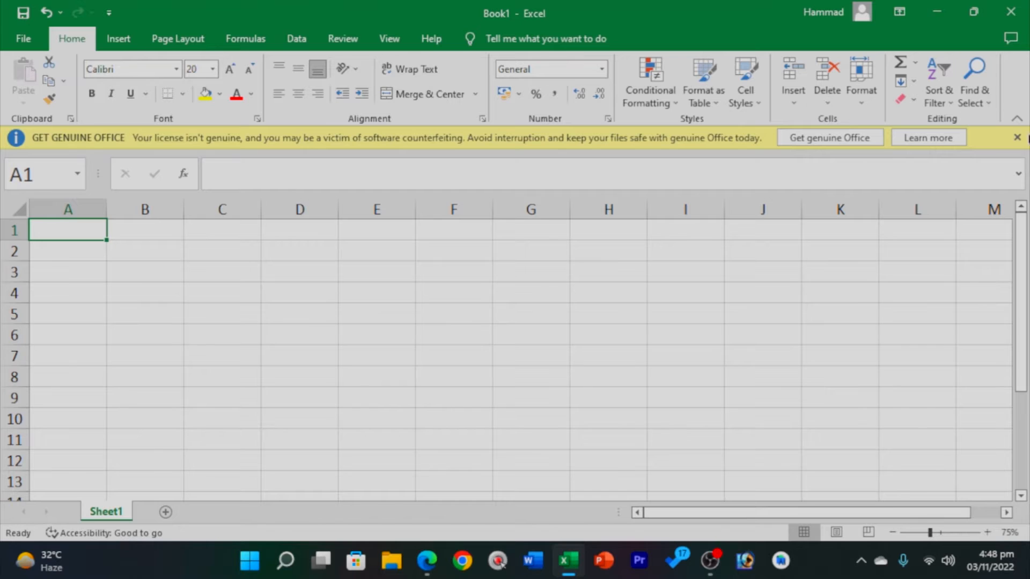
left_click(1016, 138)
left_click(48, 150)
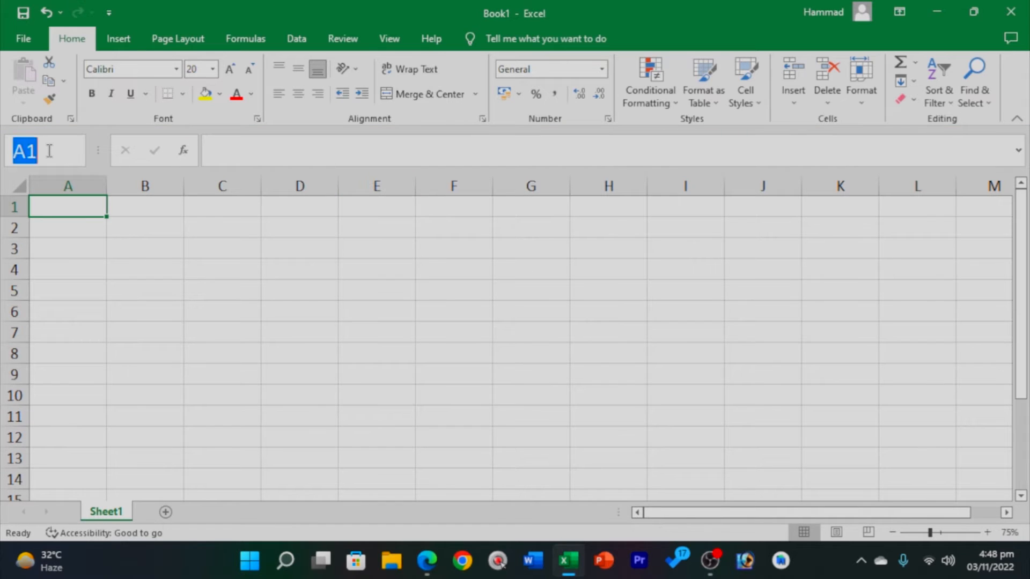
left_click(79, 150)
left_click(15, 178)
left_click(71, 205)
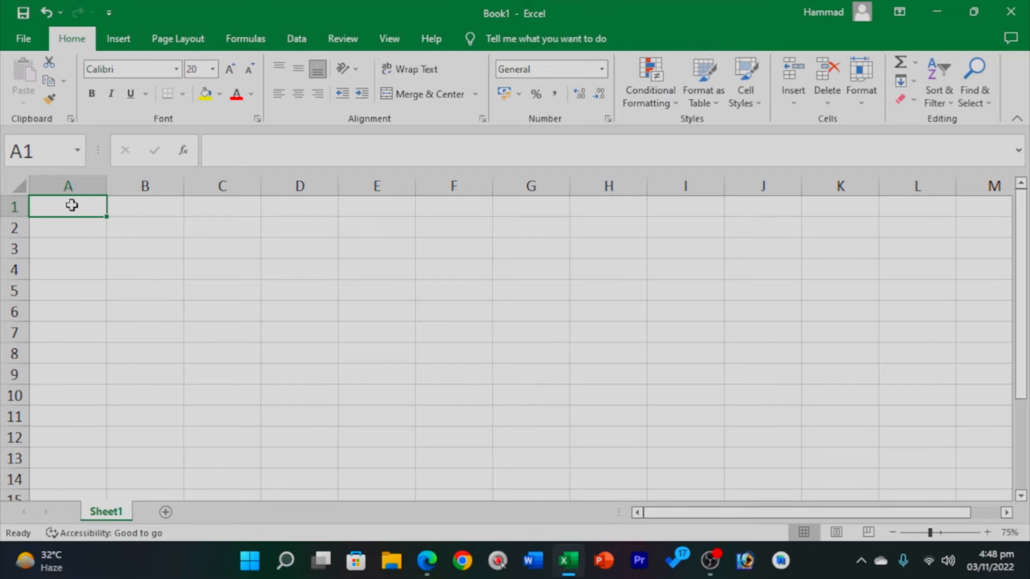
left_click(42, 150)
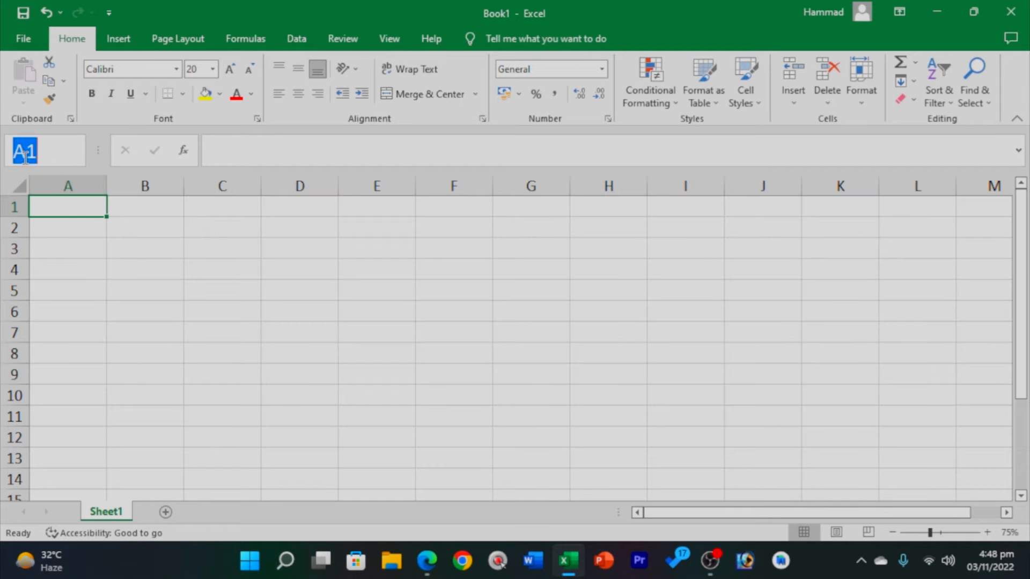
left_click(74, 252)
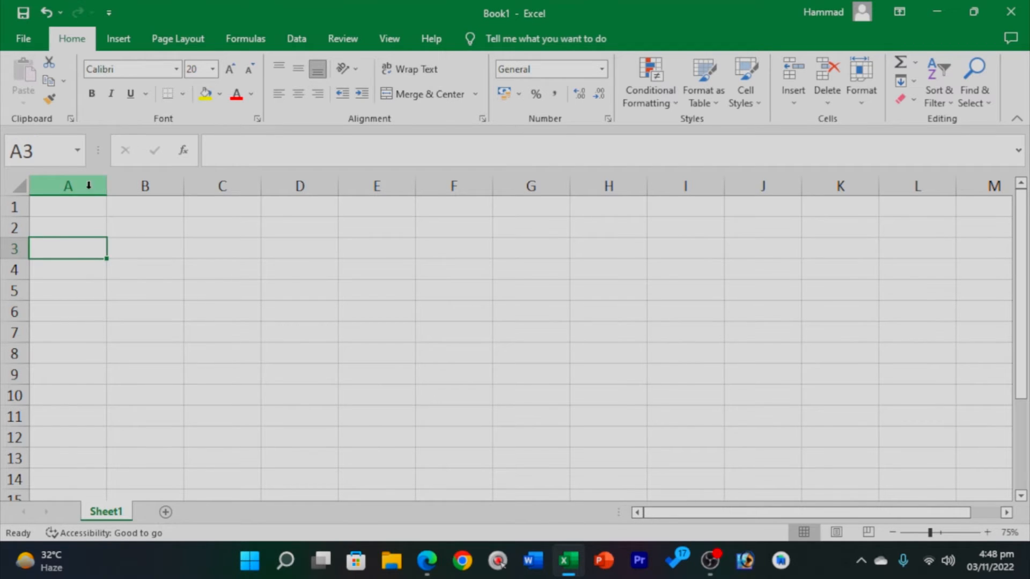
left_click(155, 186)
left_click(239, 182)
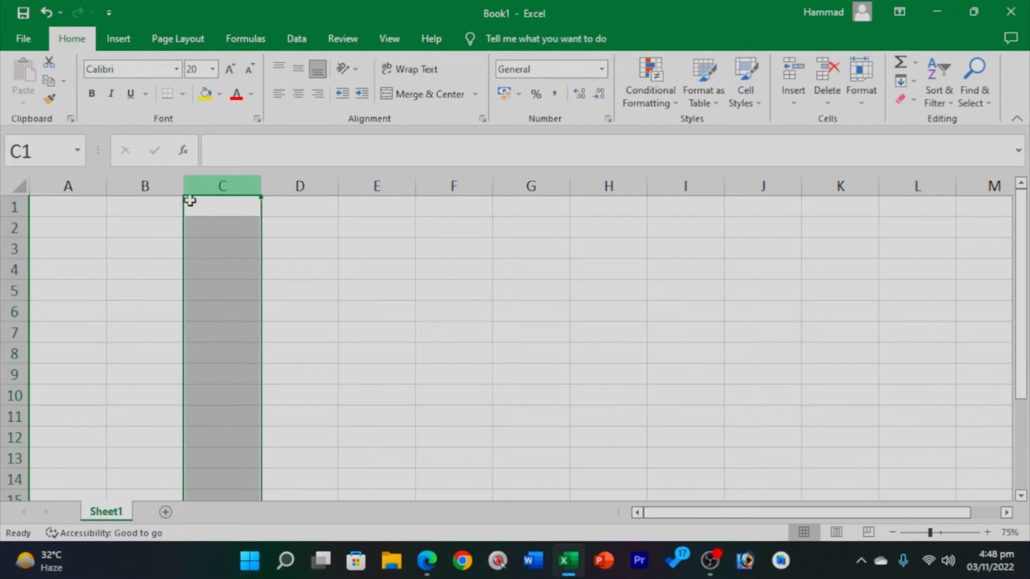
left_click_drag(14, 207, 13, 246)
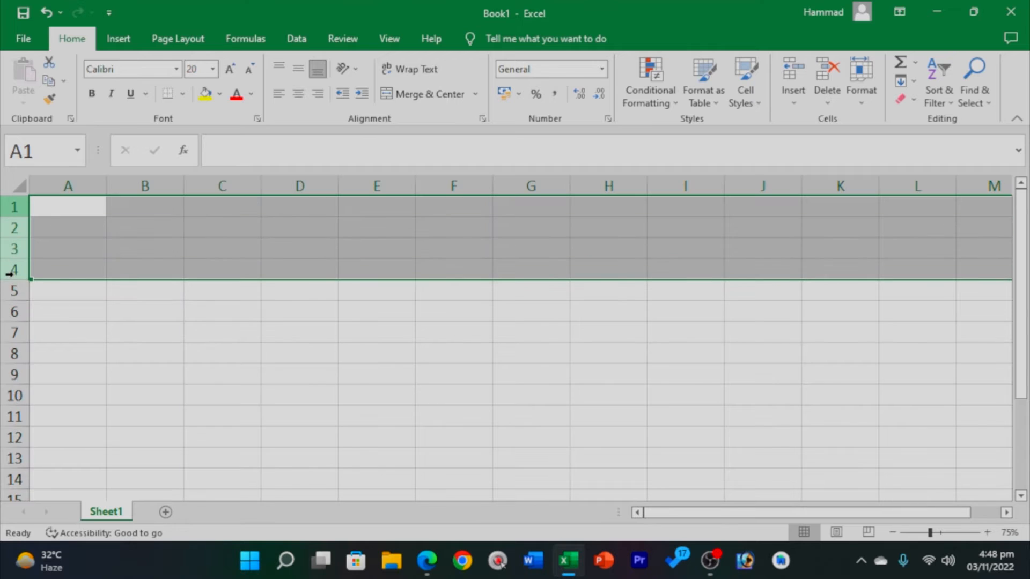
left_click(70, 373)
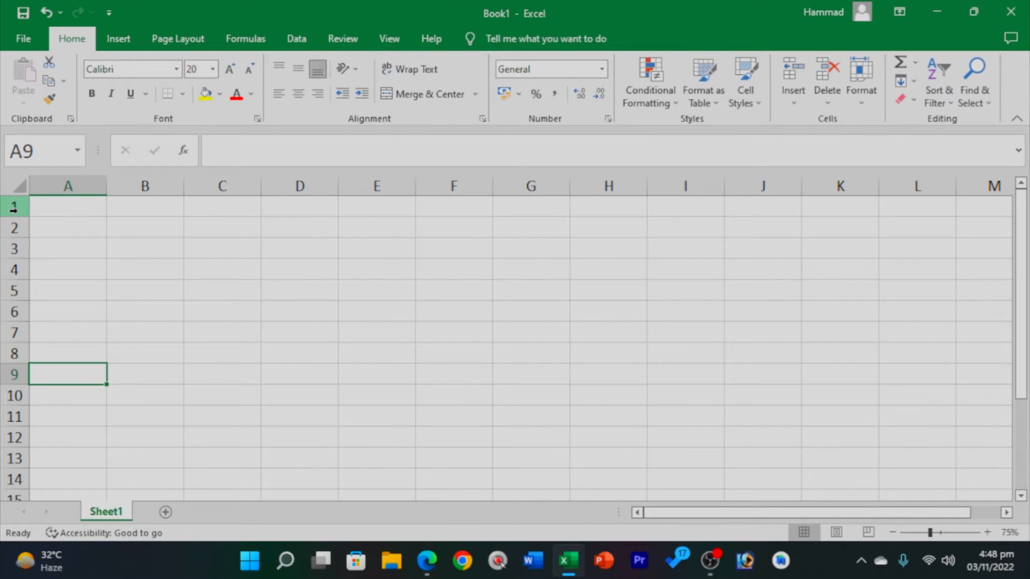
left_click(12, 207)
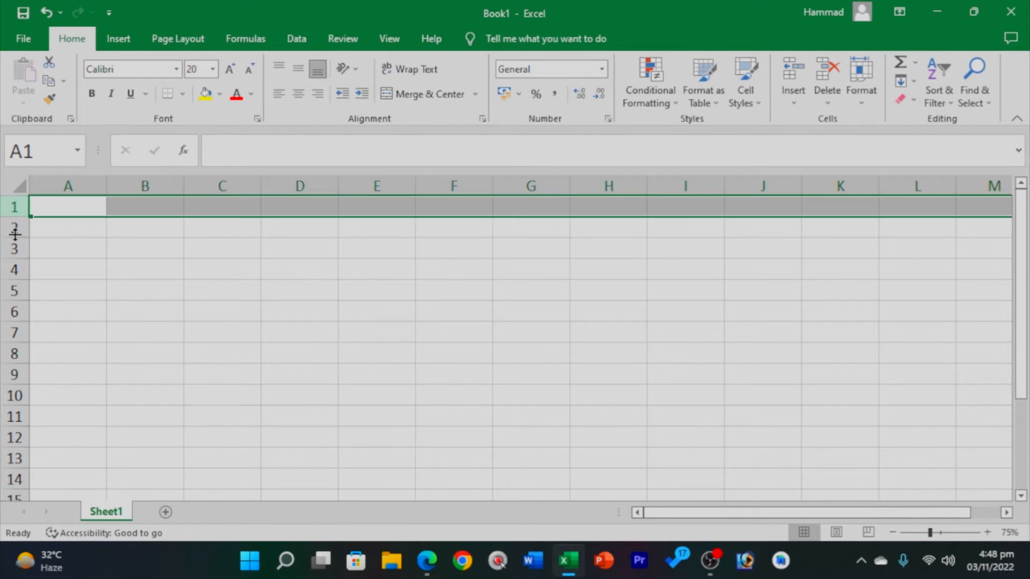
left_click(15, 228)
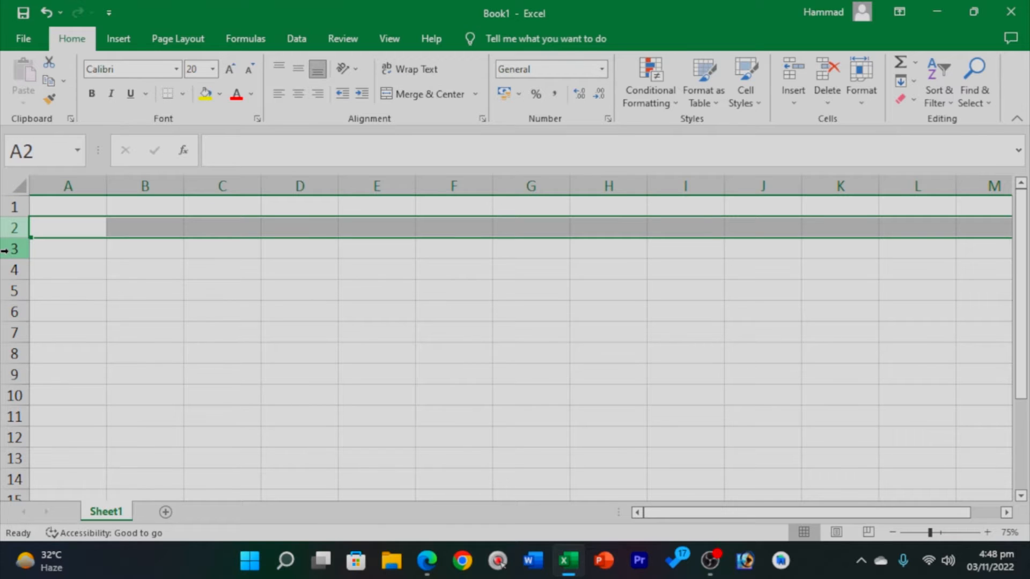
left_click(5, 250)
left_click_drag(1021, 240, 1021, 236)
left_click(75, 210)
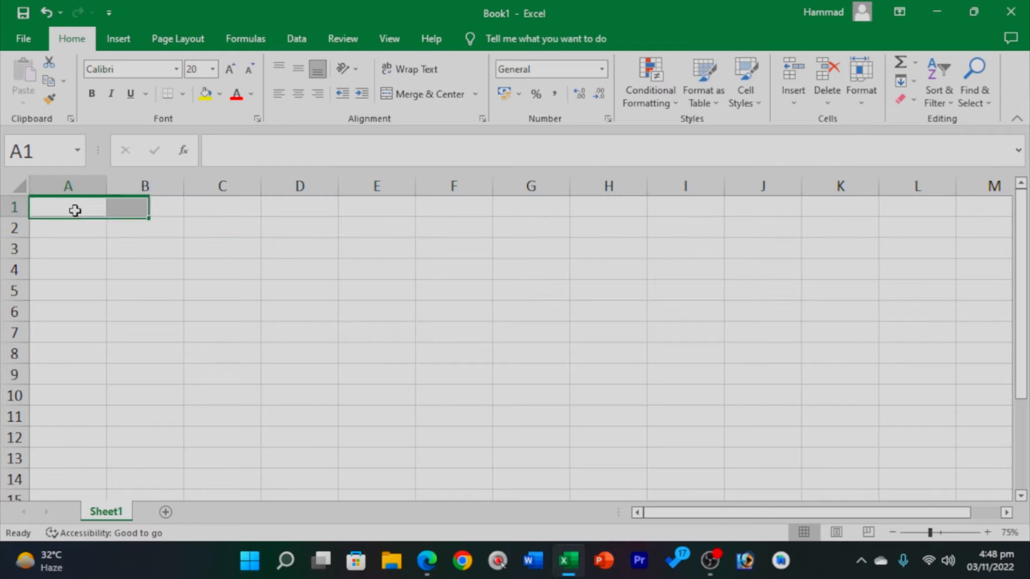
left_click(136, 212)
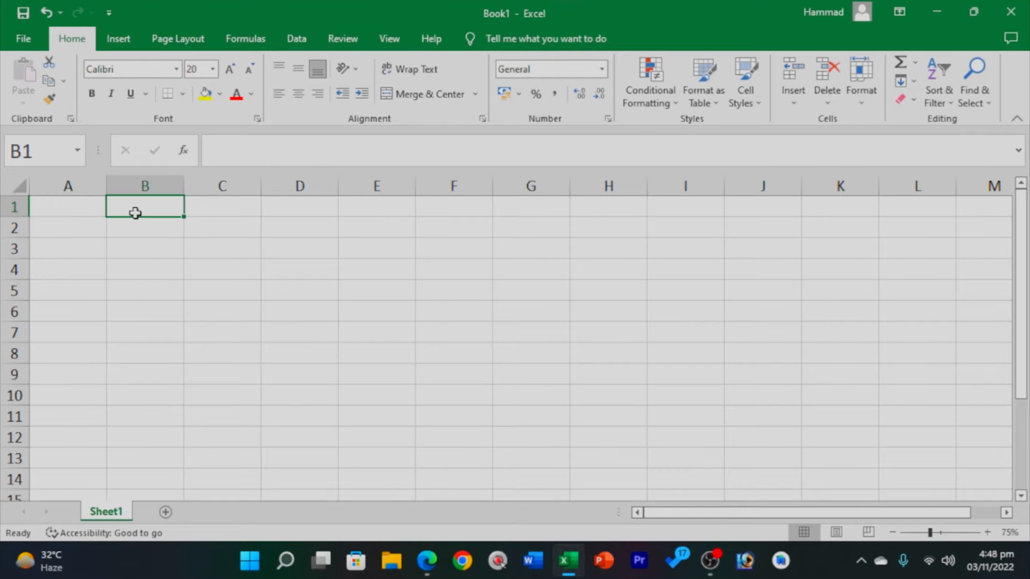
left_click(64, 210)
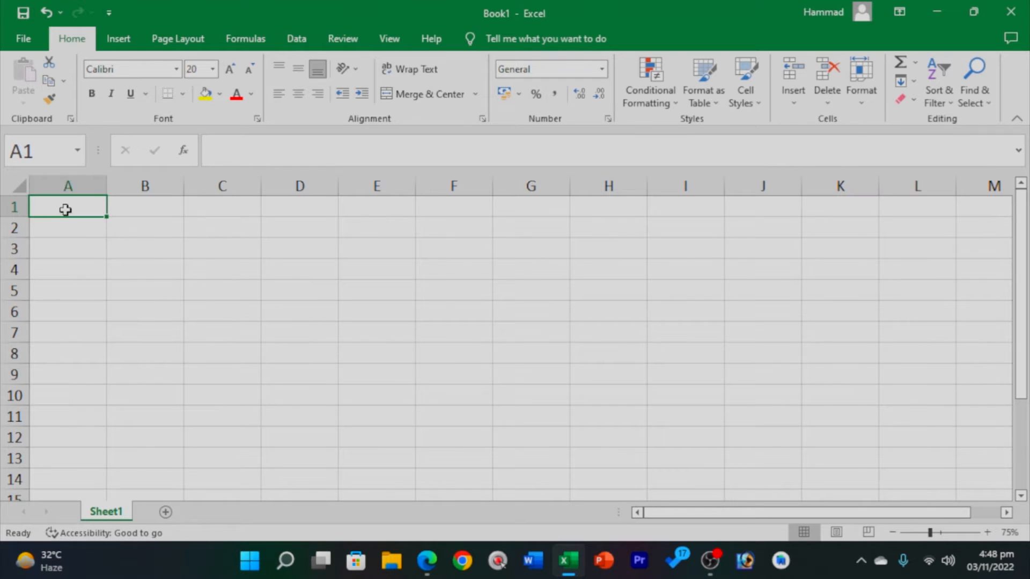
left_click(35, 155)
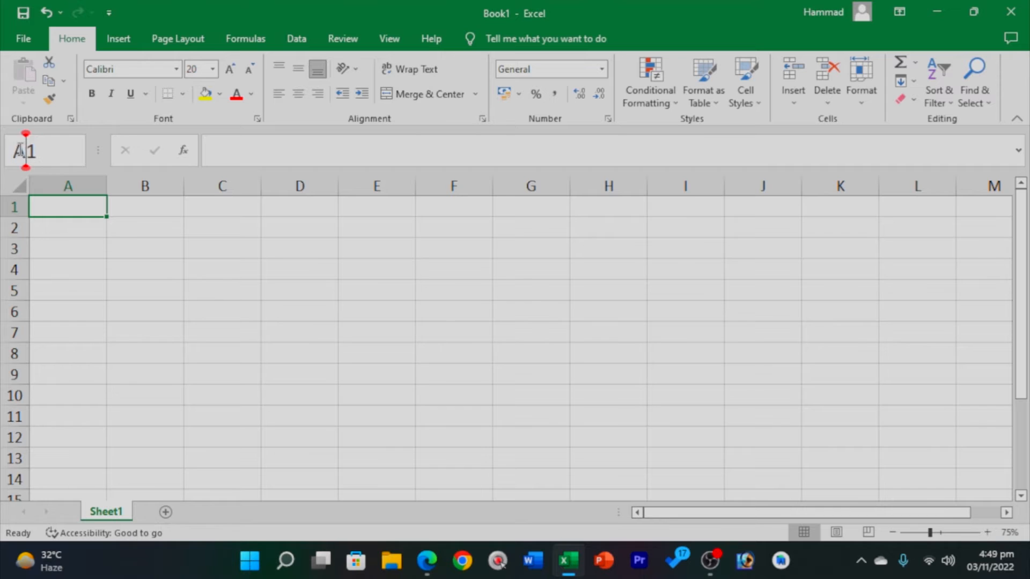
left_click_drag(37, 151, 27, 151)
left_click(638, 307)
left_click(27, 152)
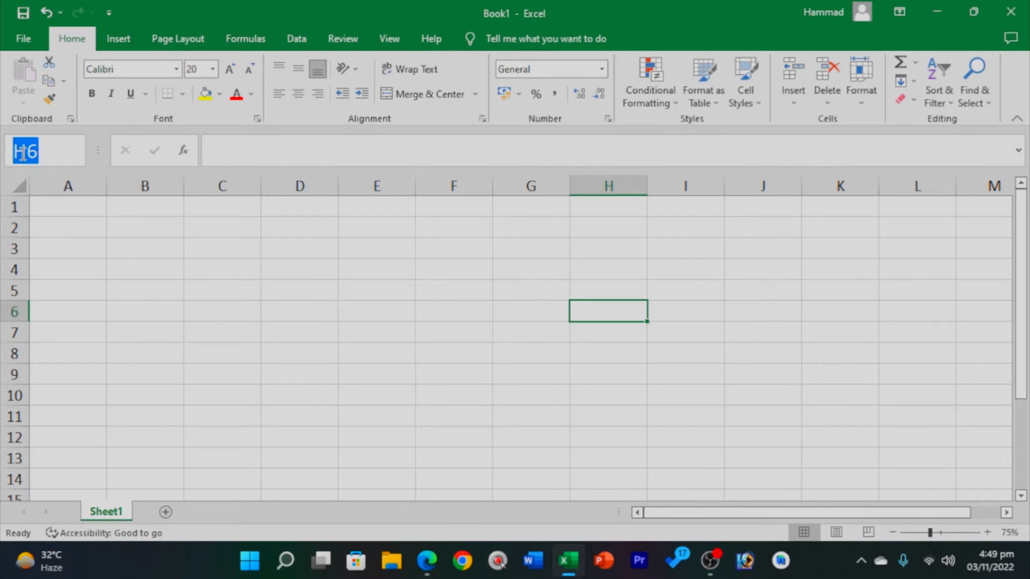
left_click(45, 152)
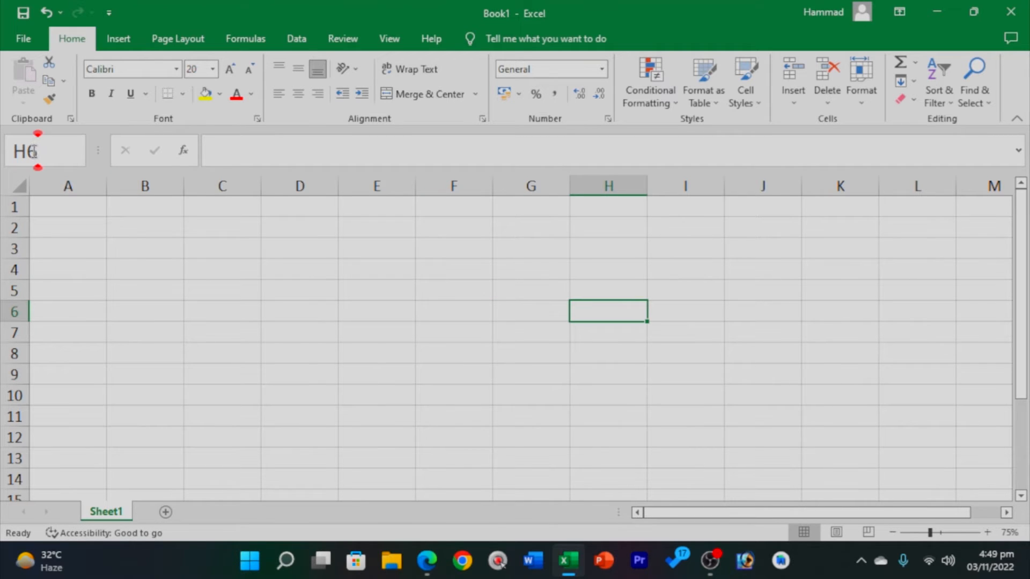
left_click(606, 321)
left_click(87, 203)
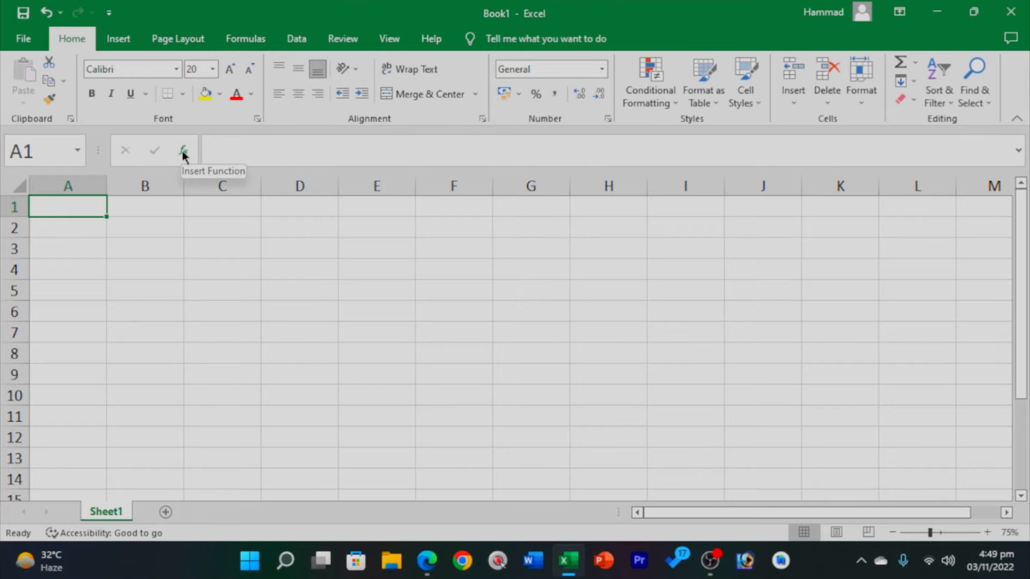
left_click(320, 142)
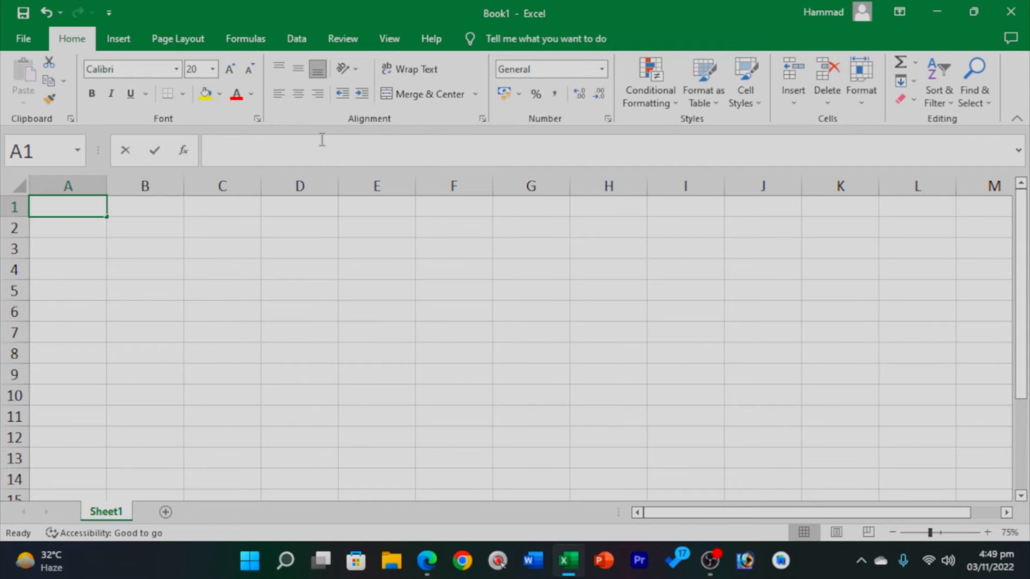
left_click(1018, 150)
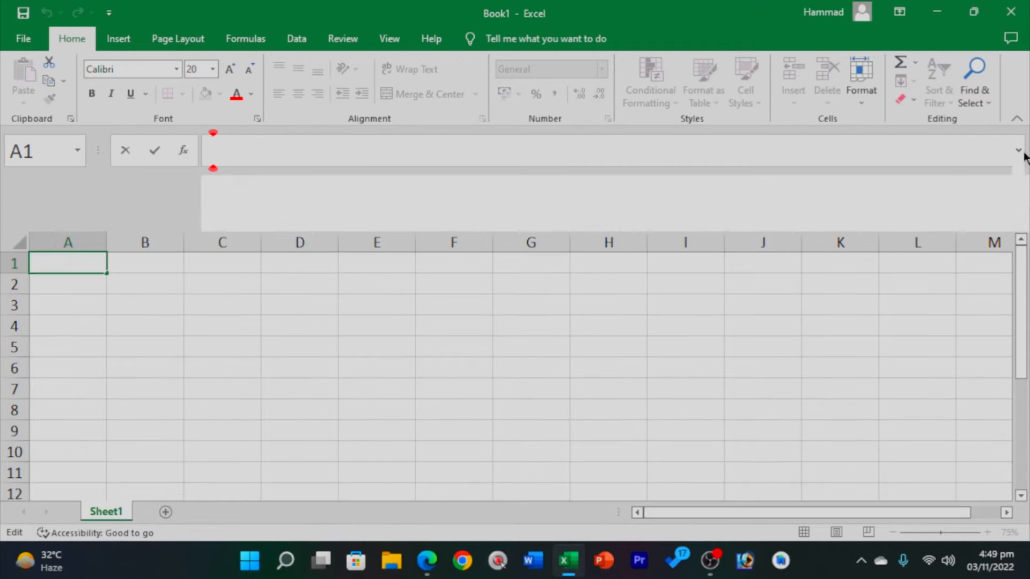
left_click(1018, 151)
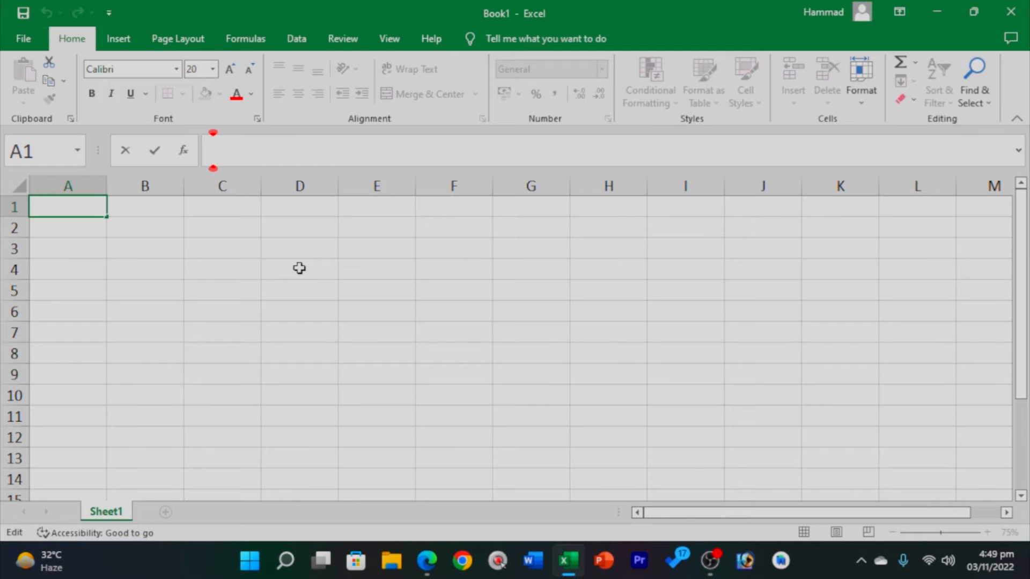
Step the active cell across B1, C1, D1, E1, F1 and back to A1.
left_click(134, 207)
left_click(231, 209)
left_click(334, 211)
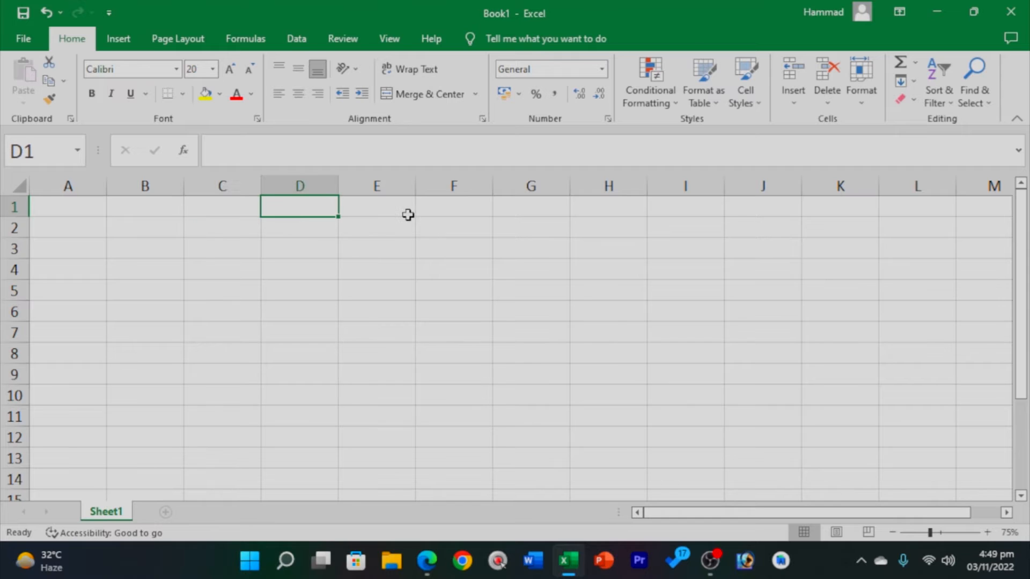
left_click(410, 212)
left_click(441, 208)
left_click(75, 202)
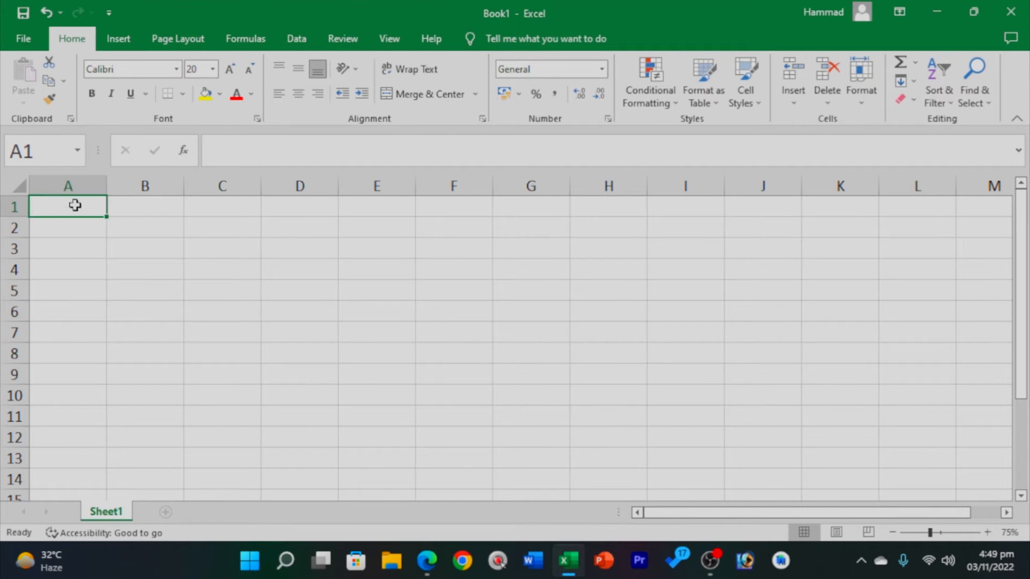
Select ranges A1:B7, A1:E5, A1:B2 and A1:E4 in turn, then open Print with Ctrl+P.
left_click_drag(76, 203, 160, 325)
left_click(427, 347)
left_click_drag(74, 212, 406, 280)
left_click(299, 352)
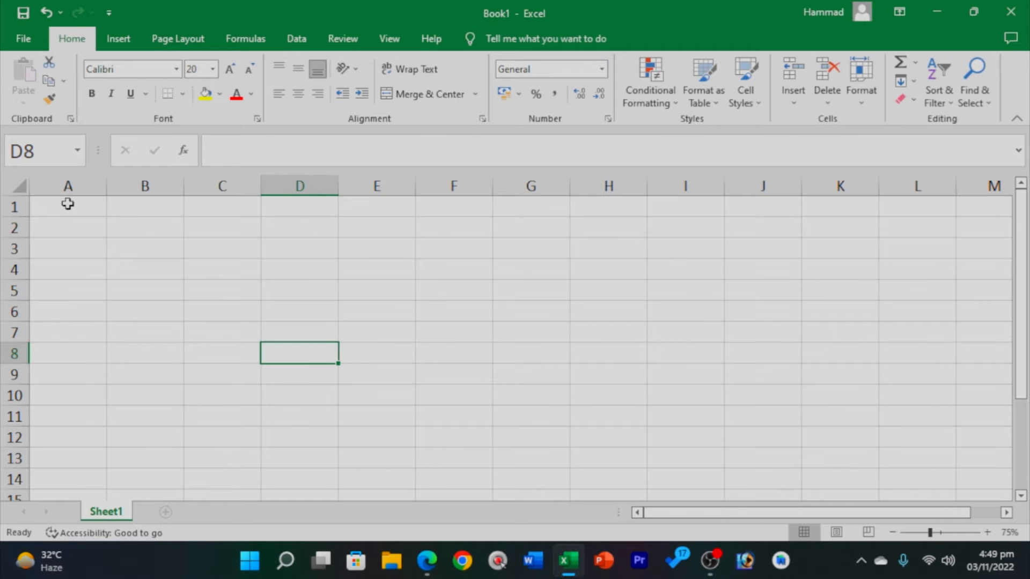
left_click_drag(69, 206, 354, 276)
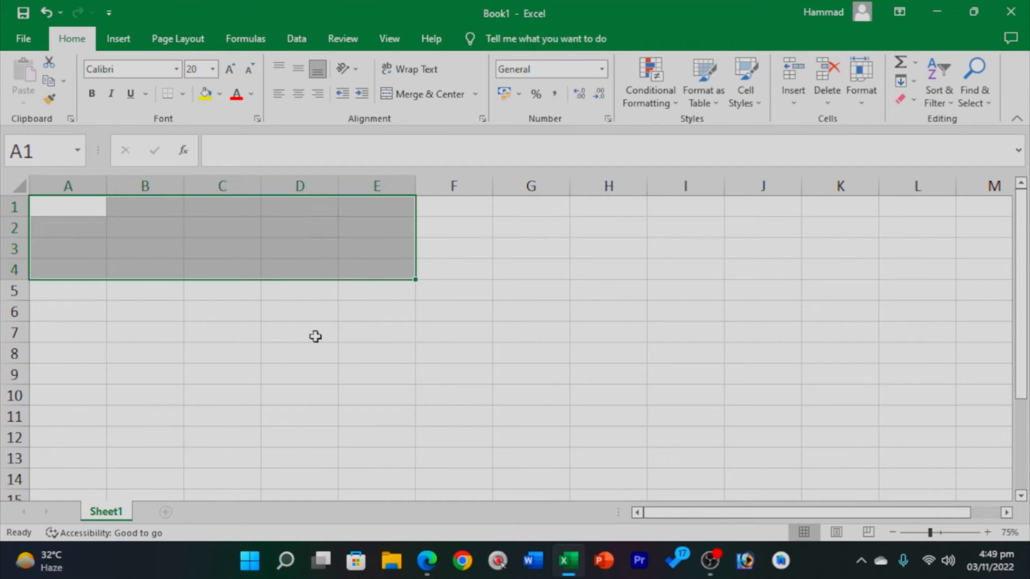
left_click(315, 338)
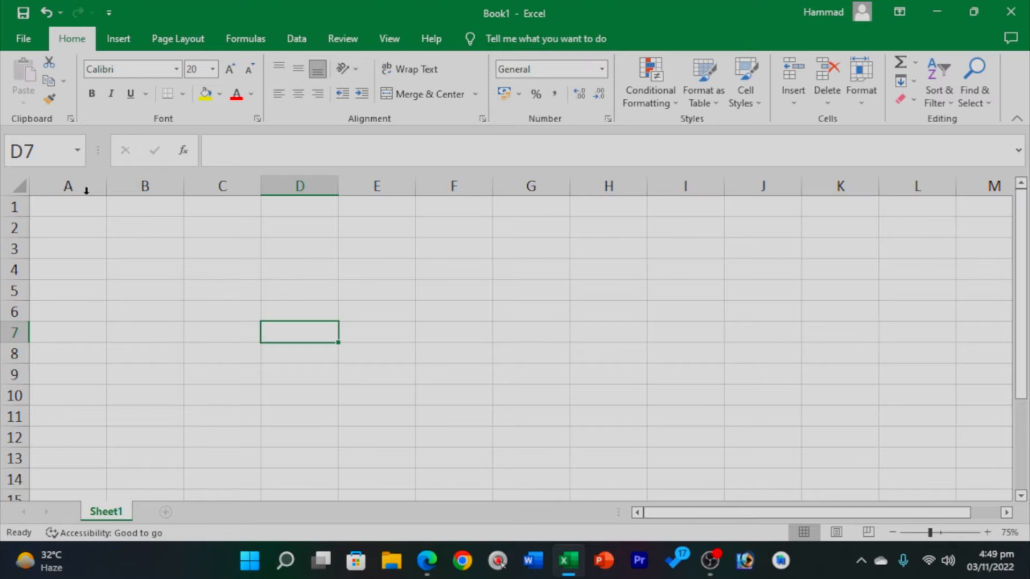
left_click_drag(79, 207, 416, 280)
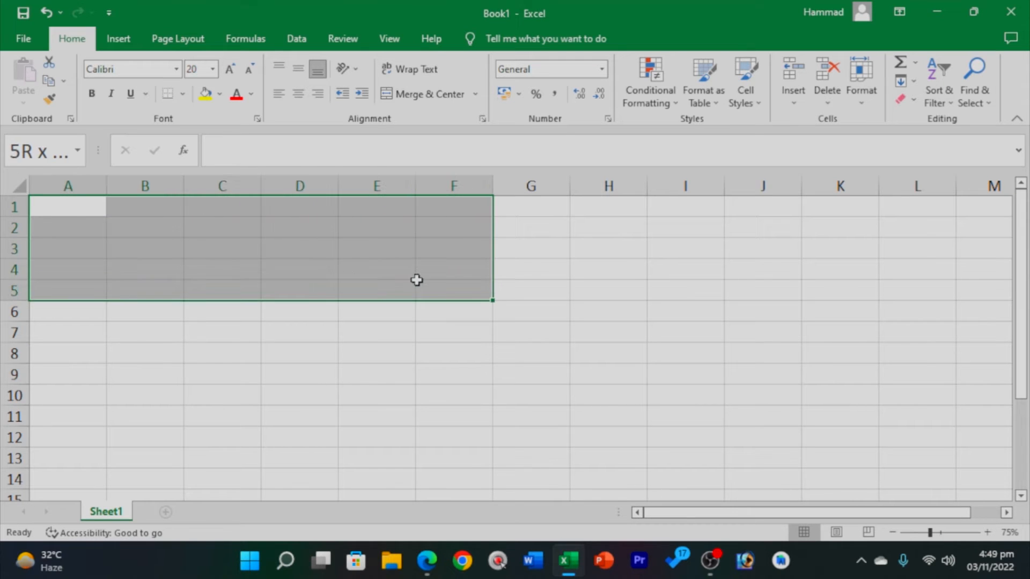
left_click(236, 369)
left_click(85, 207)
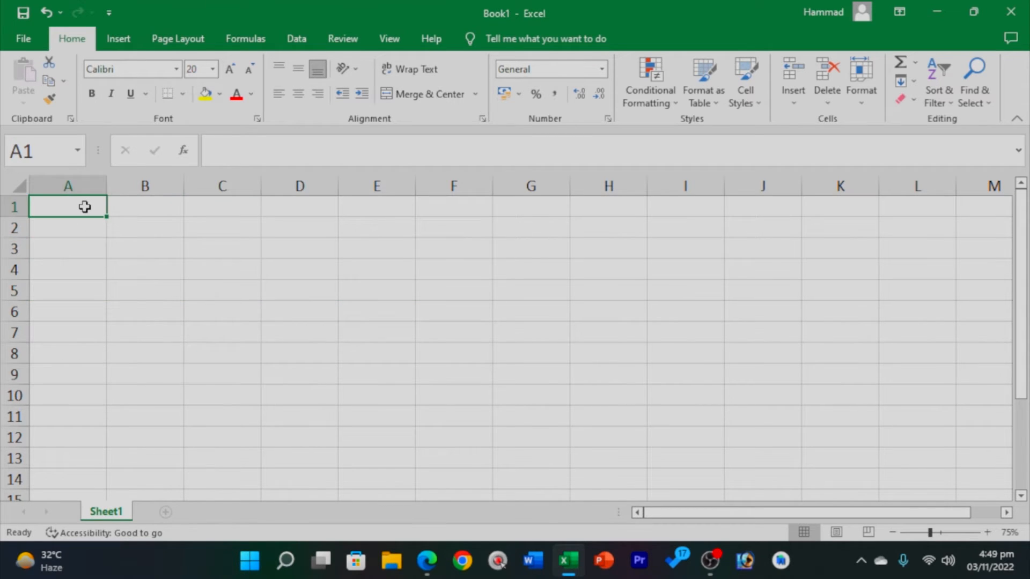
key("ctrl+p")
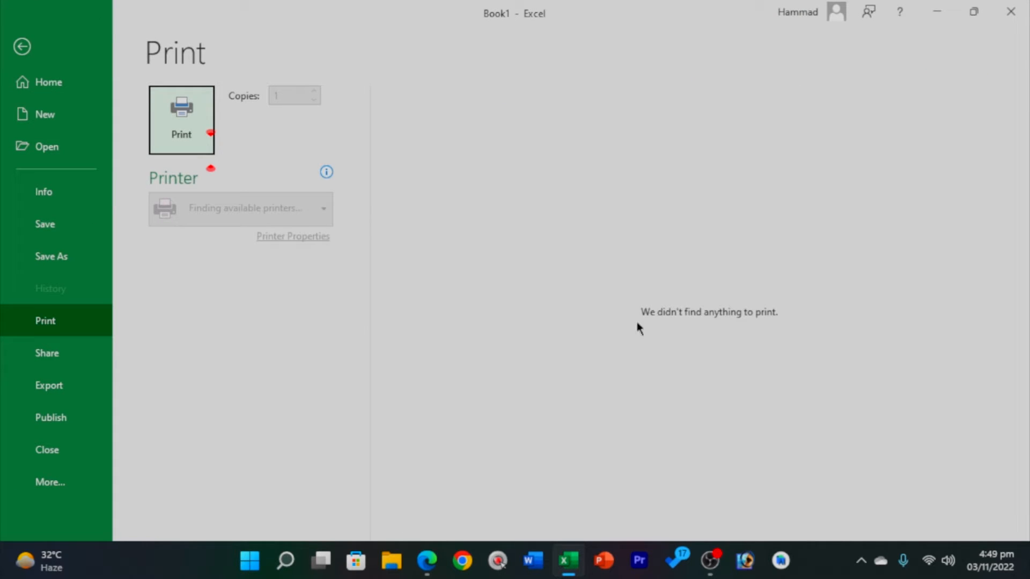
left_click(20, 47)
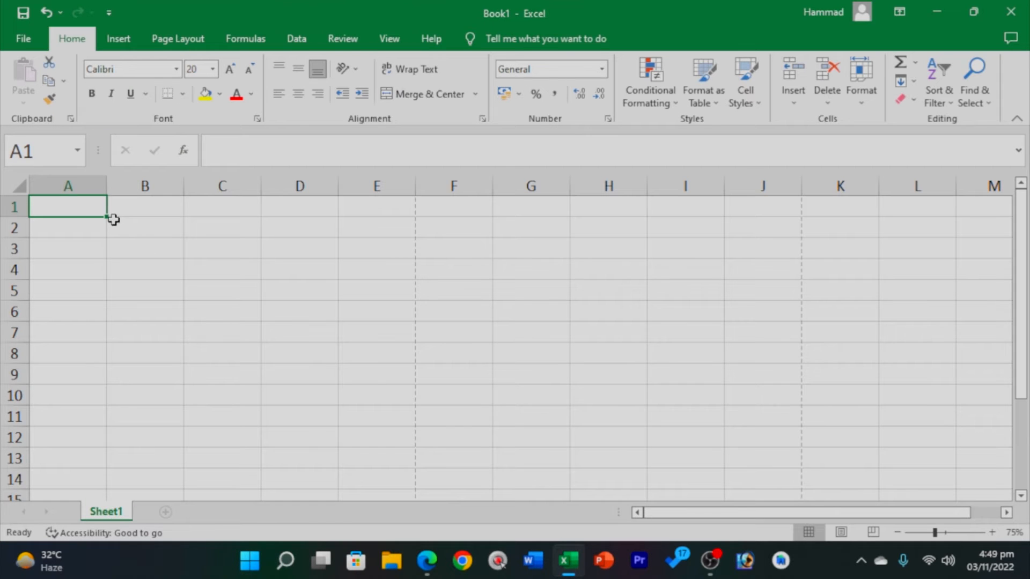
double_click(81, 205)
type("dasdas")
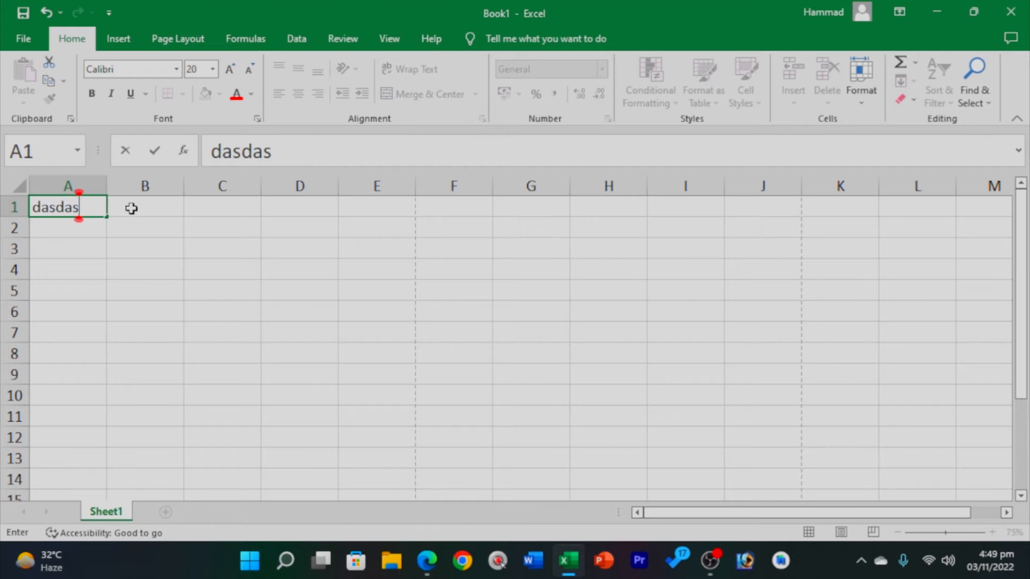
type("d")
double_click(131, 208)
type("asdasd")
double_click(234, 207)
type("asd")
double_click(328, 204)
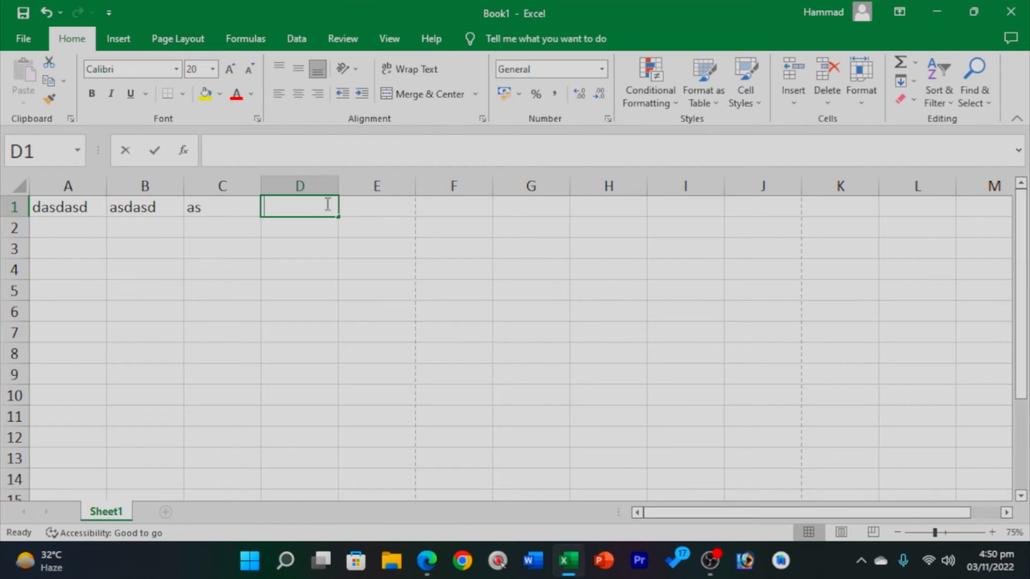
double_click(265, 200)
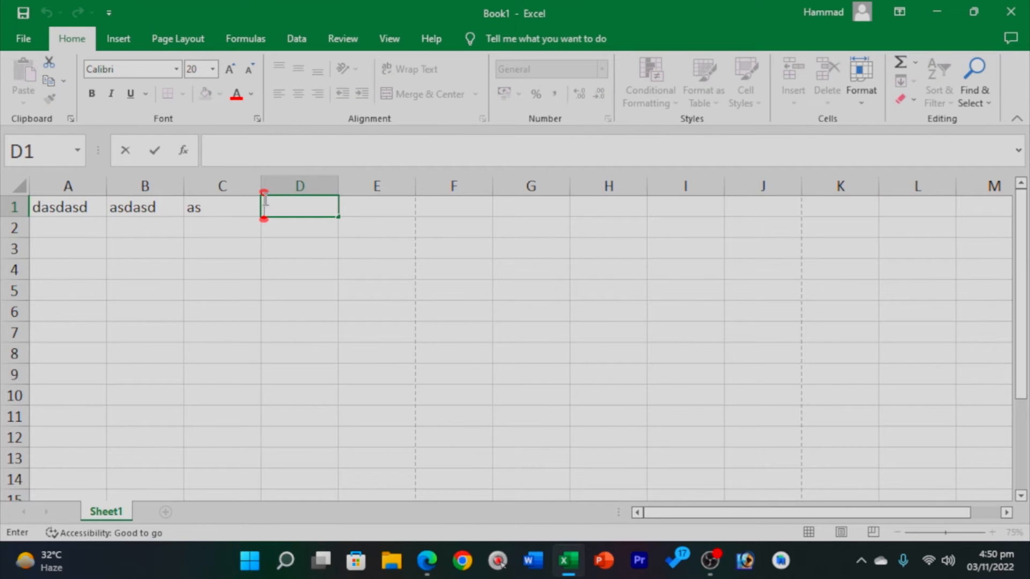
left_click(232, 284)
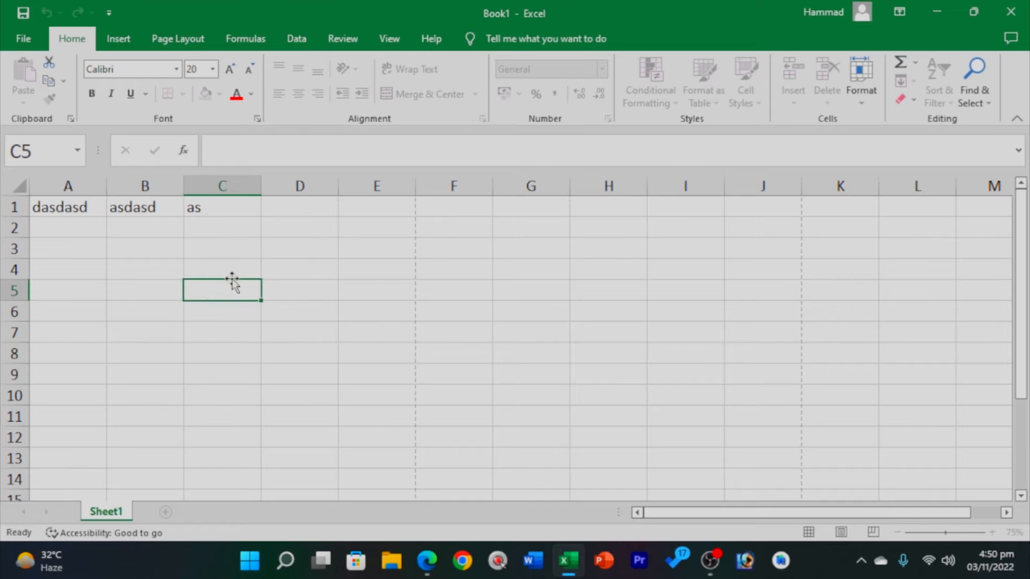
key("ctrl+p")
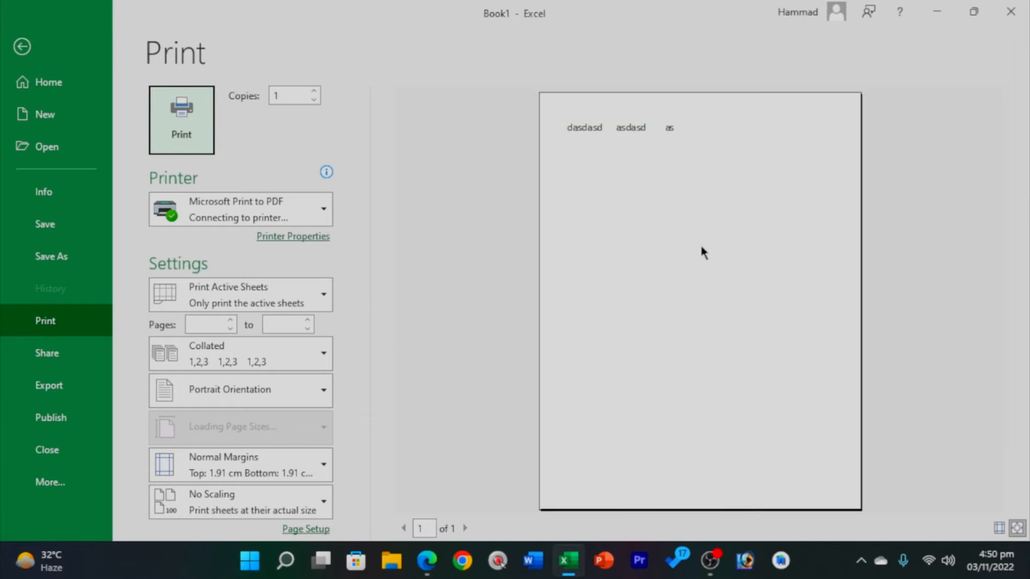
left_click(605, 115)
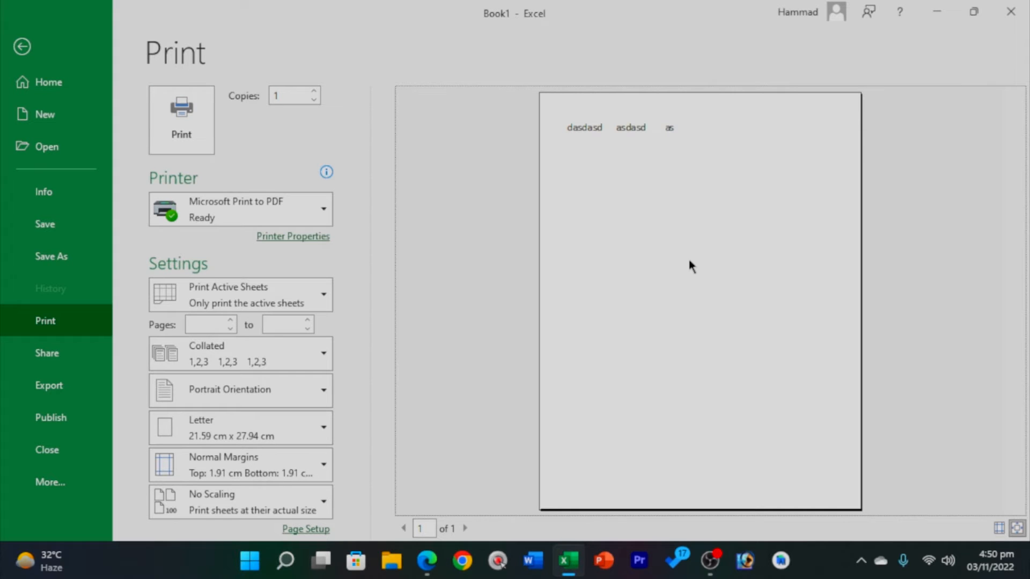
left_click(22, 47)
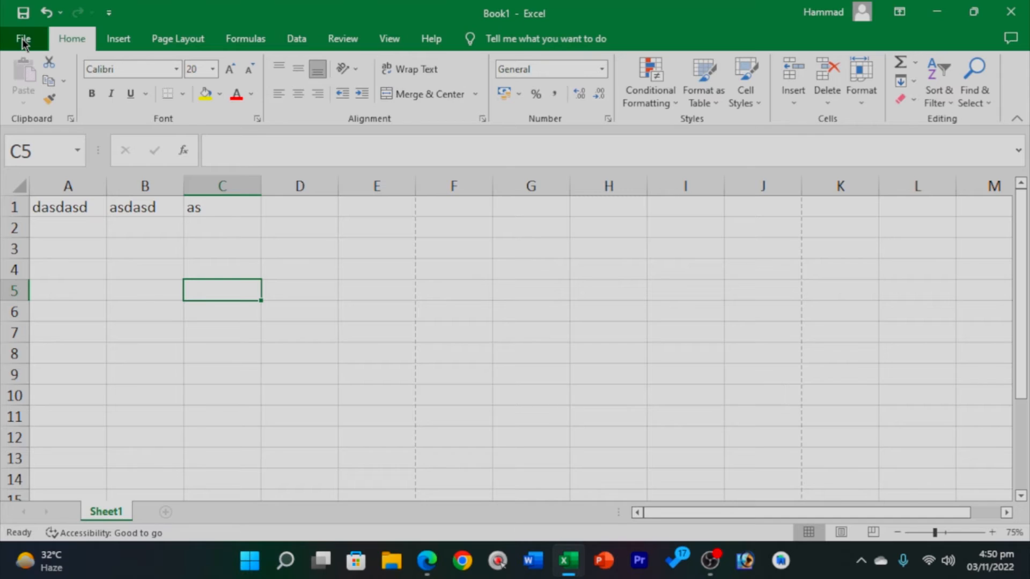
left_click(23, 38)
left_click(89, 329)
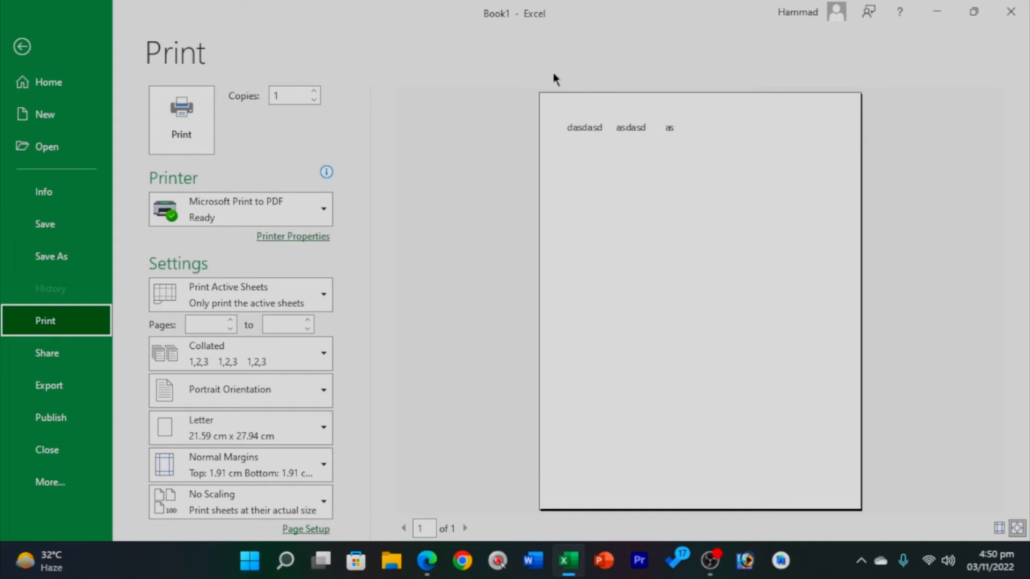
left_click(20, 49)
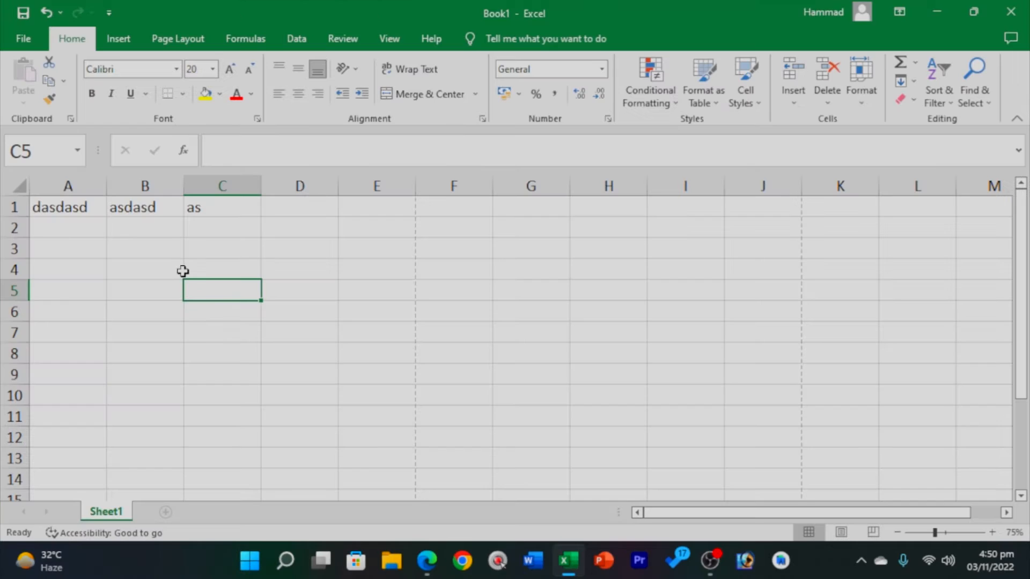
left_click_drag(112, 512, 131, 516)
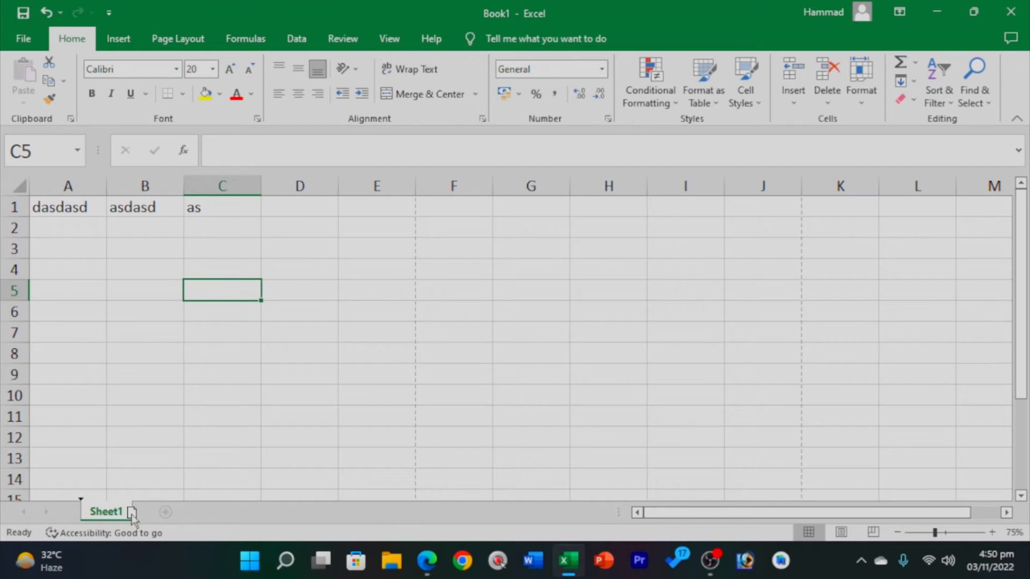
Add two new blank sheets and rename Sheet4 to 'sheet 333'.
left_click(165, 513)
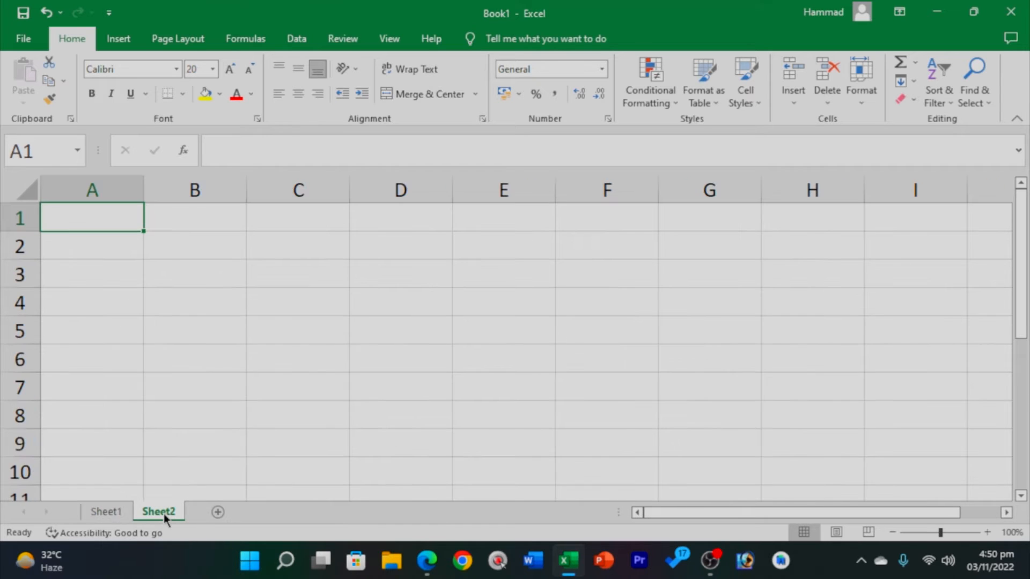
left_click(217, 512)
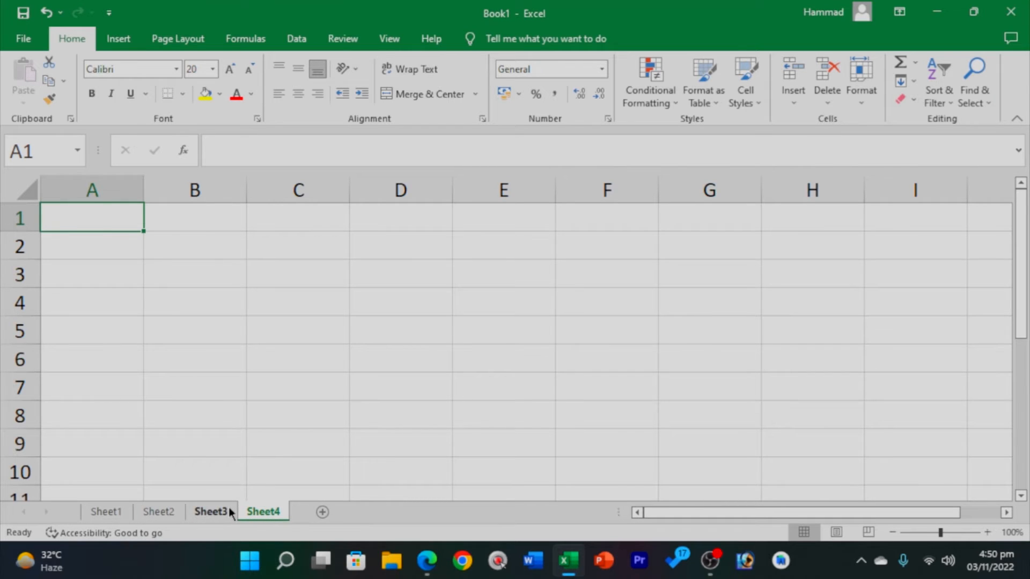
right_click(262, 512)
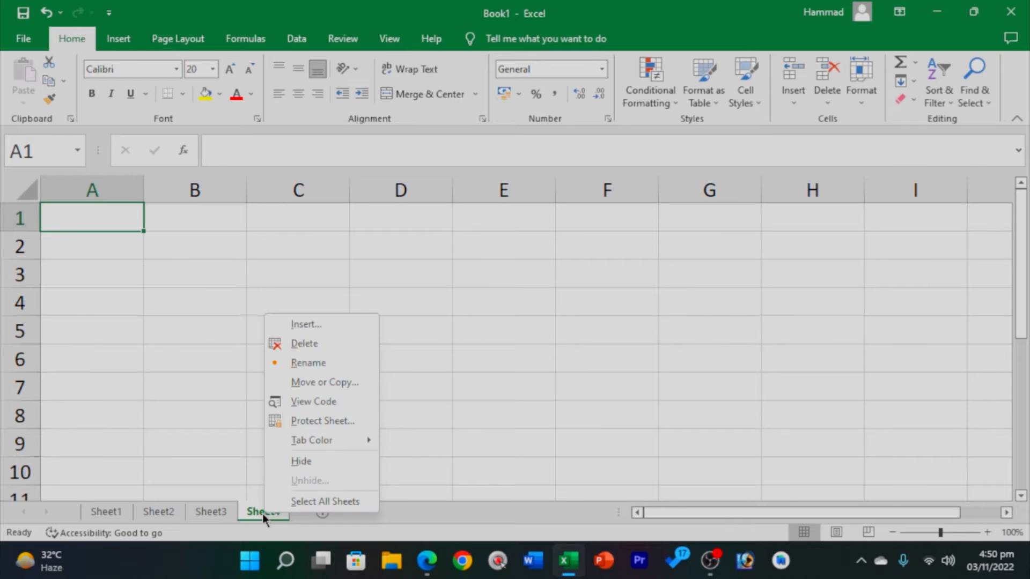
left_click(314, 362)
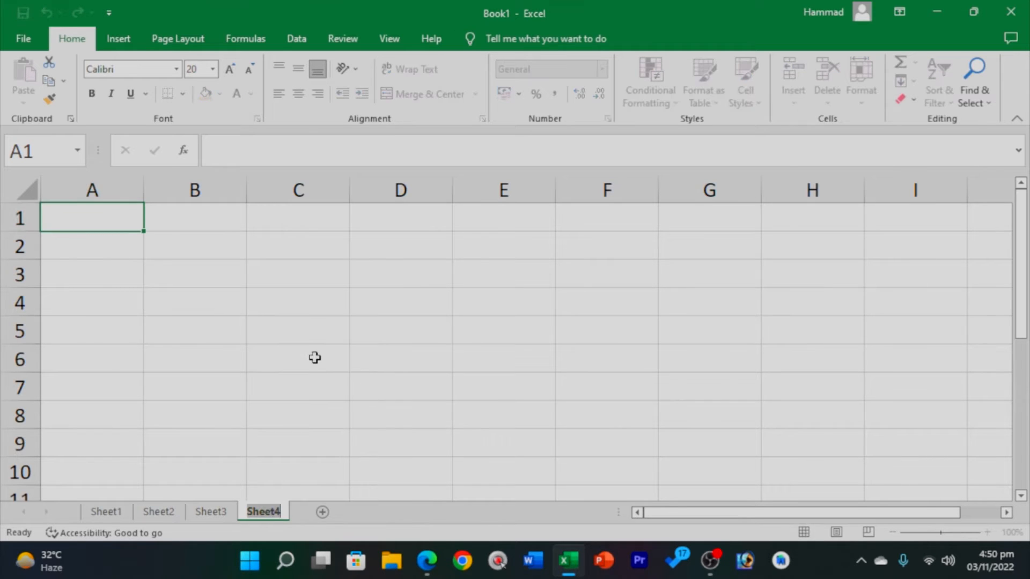
type("sh")
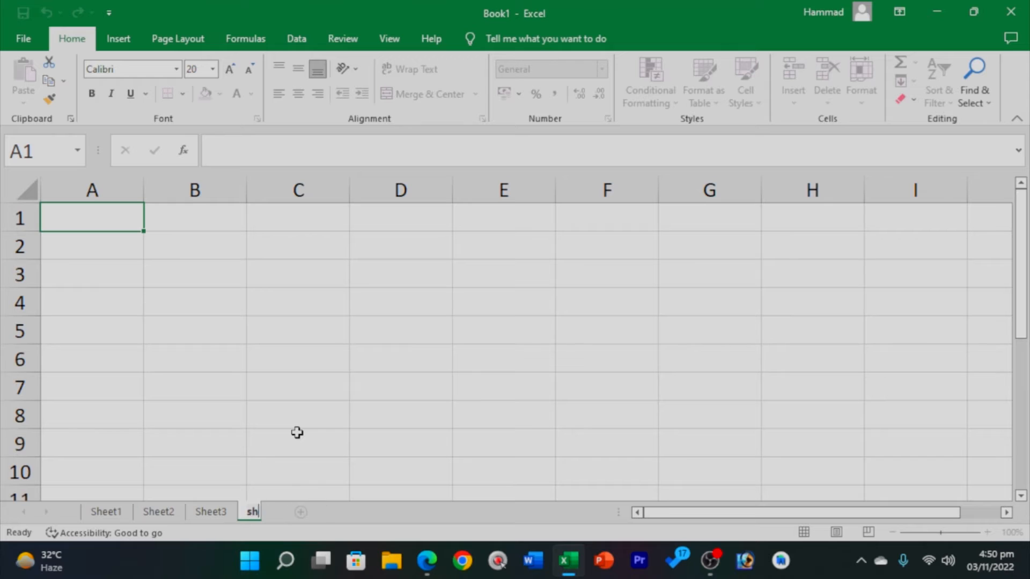
type("eet 333")
key("Return")
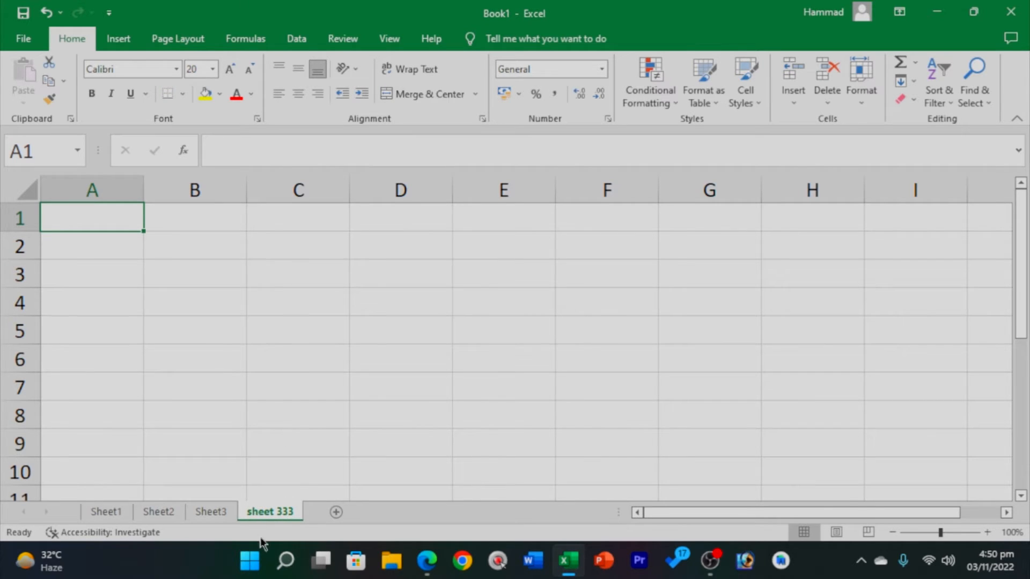
Colour the sheet 333 tab yellow, after first trying a gold tab colour.
right_click(281, 515)
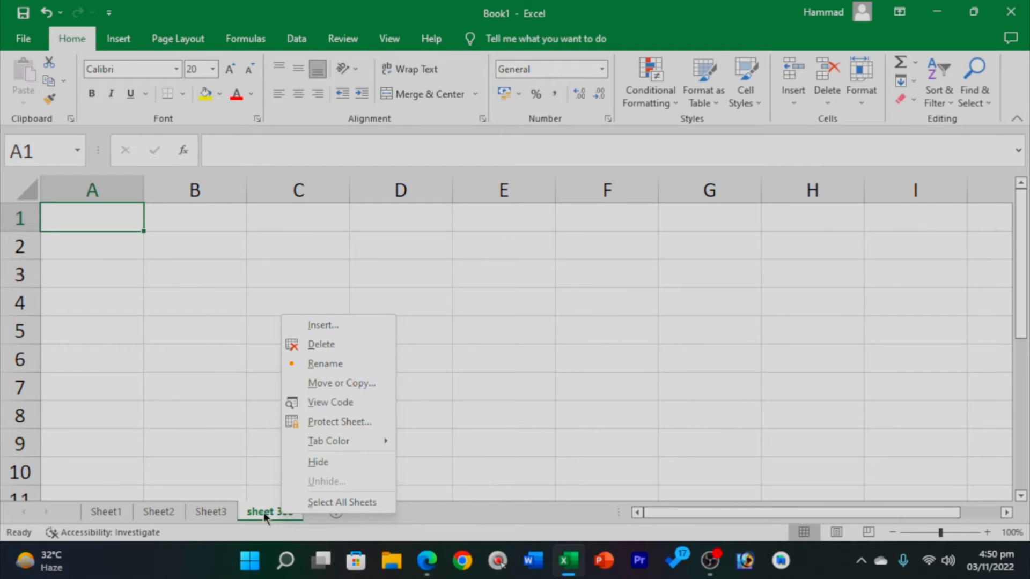
mouse_move(333, 445)
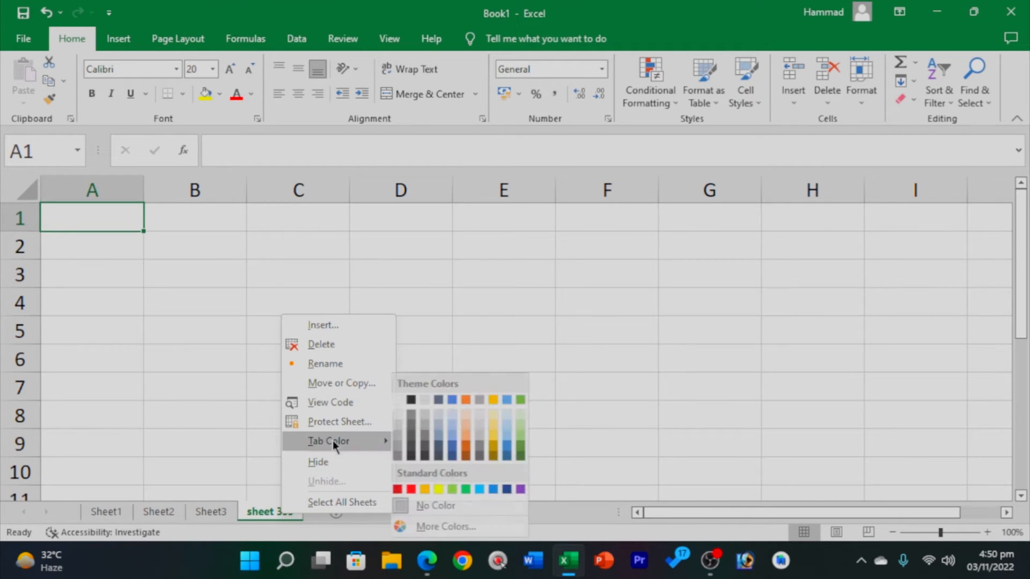
left_click(502, 429)
right_click(281, 513)
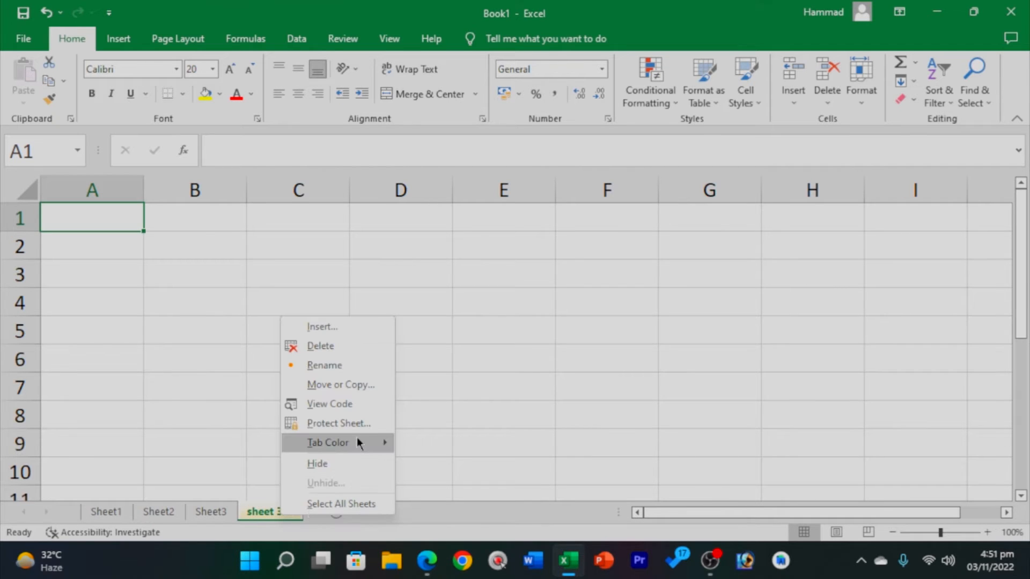
mouse_move(358, 443)
left_click(497, 424)
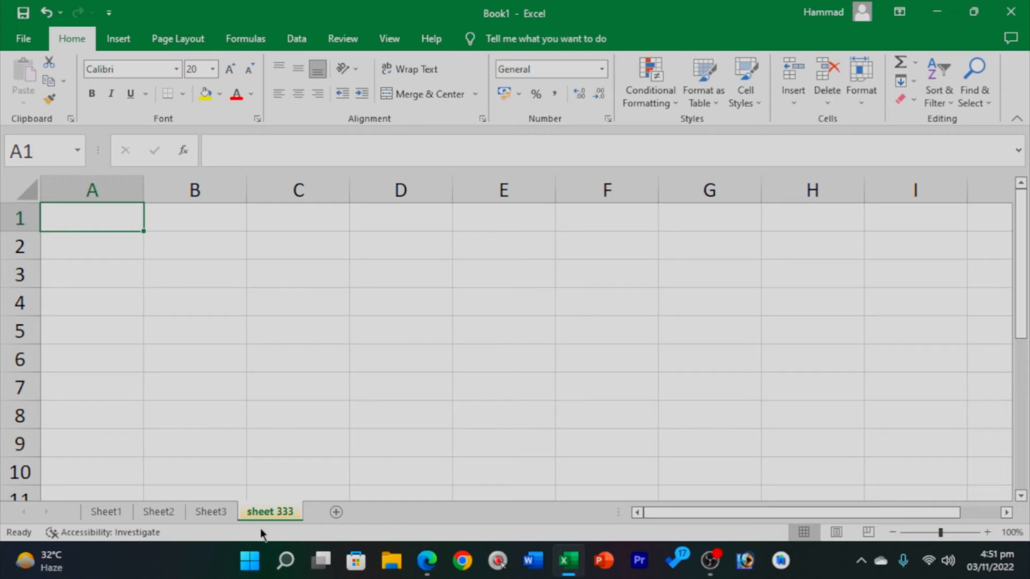
right_click(282, 512)
mouse_move(354, 432)
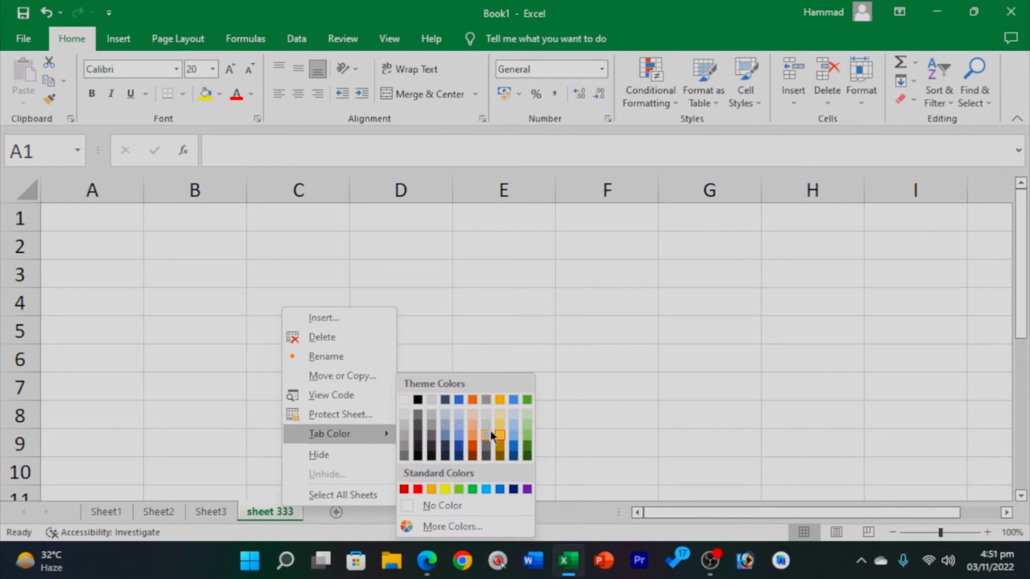
left_click(444, 489)
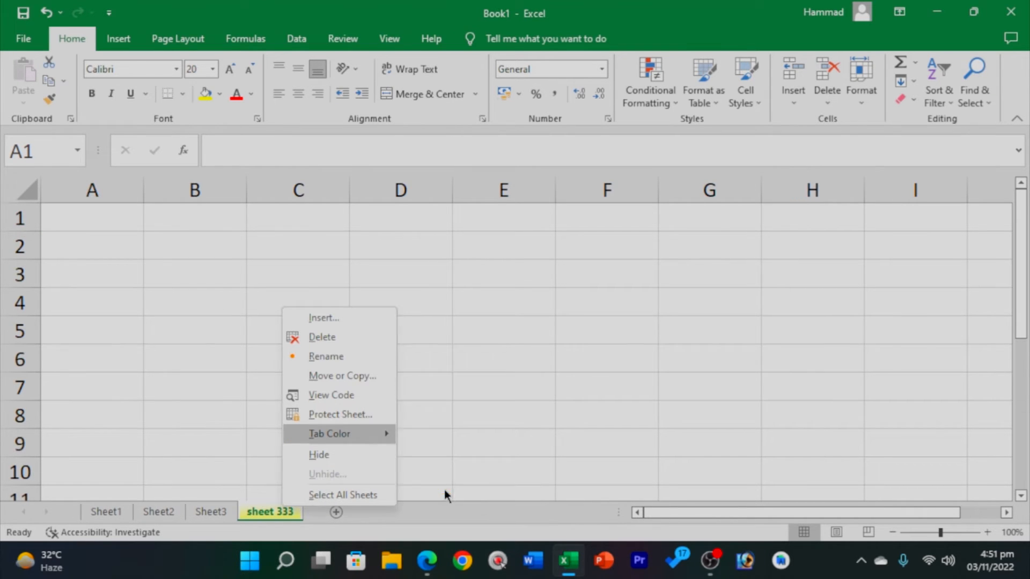
right_click(276, 514)
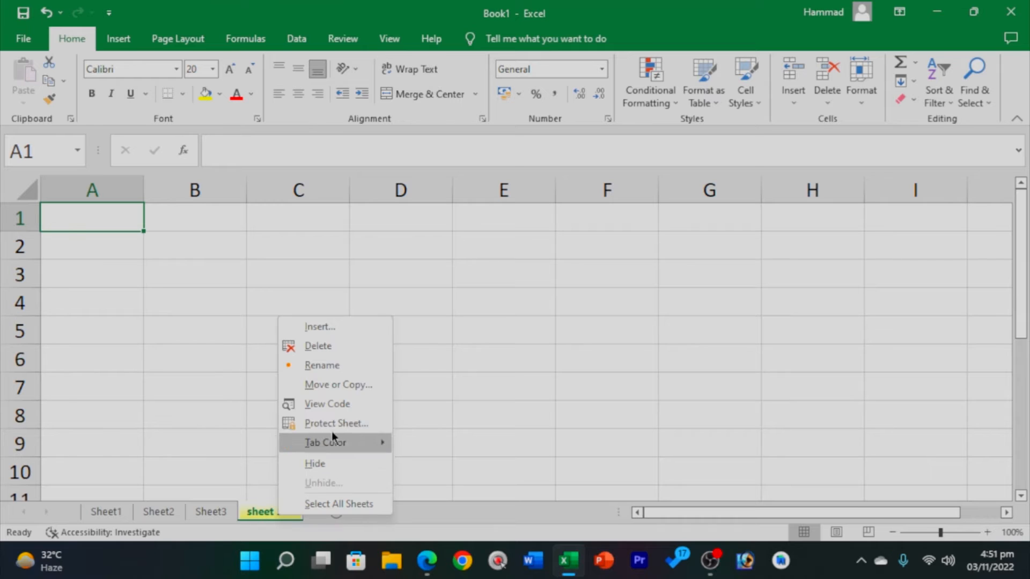
mouse_move(334, 443)
Insert the Sales Report template sheets from the Spreadsheet Solutions templates.
left_click(331, 325)
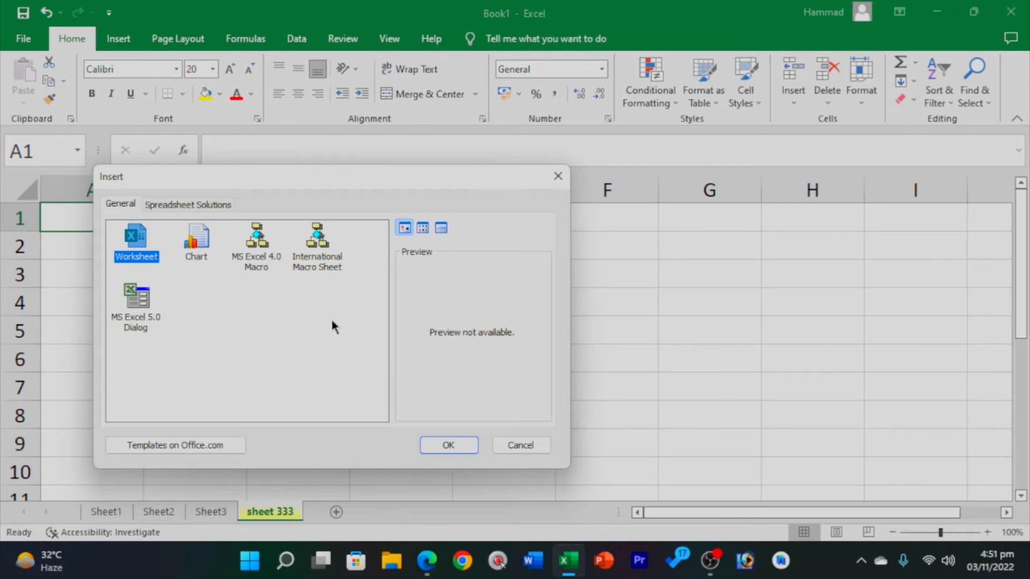
left_click(207, 254)
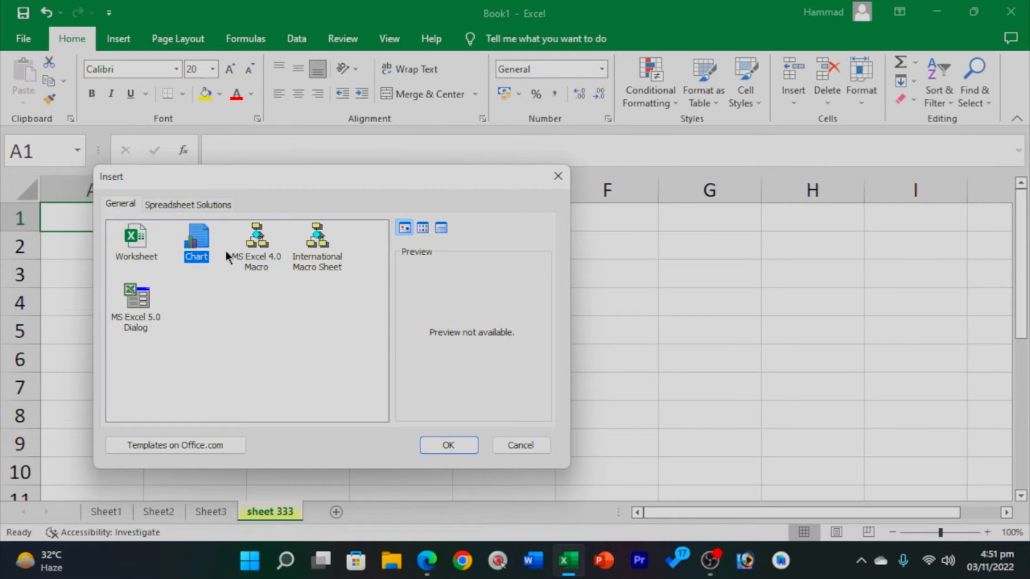
left_click(275, 252)
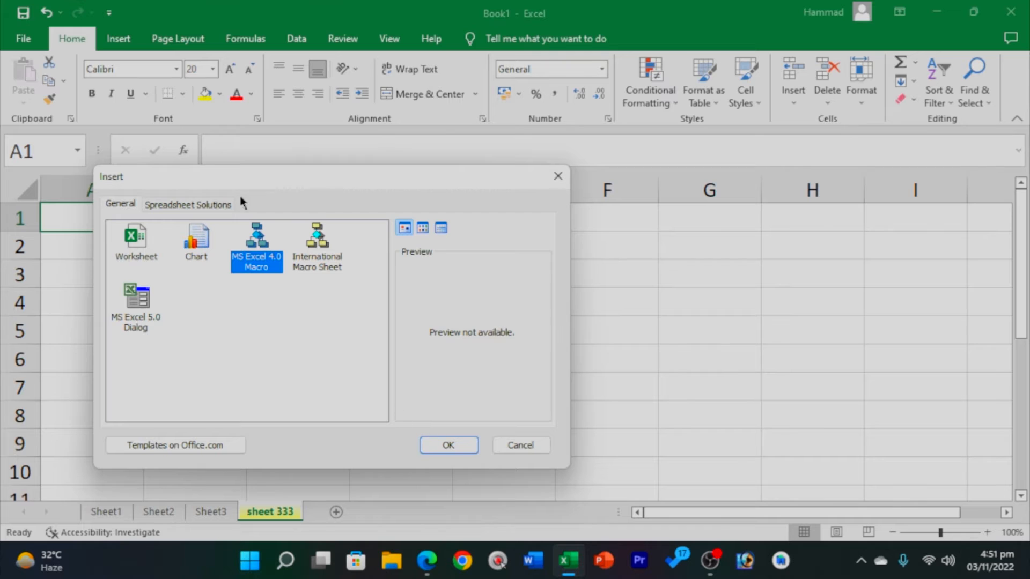
left_click(212, 207)
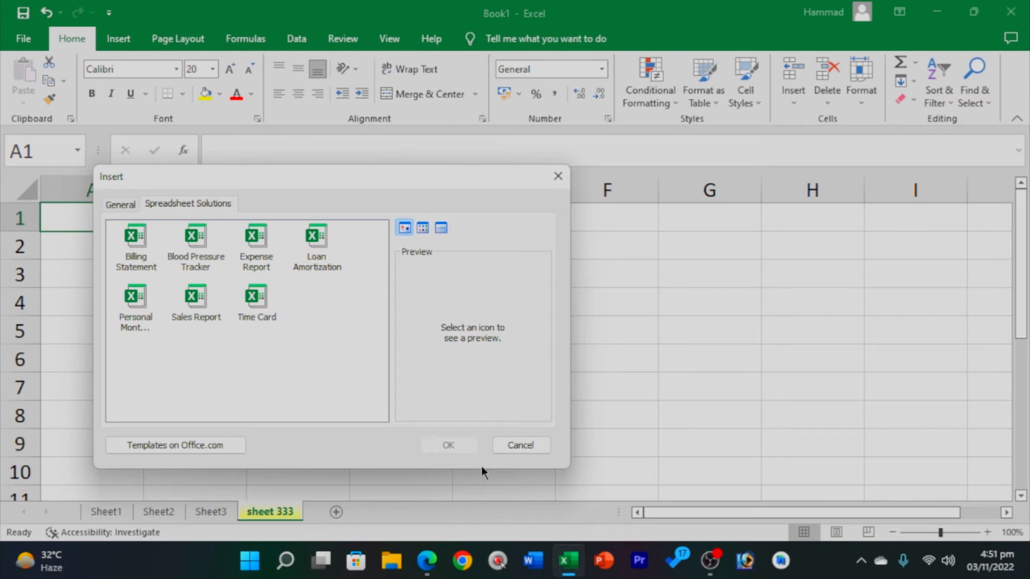
left_click(195, 297)
left_click(450, 445)
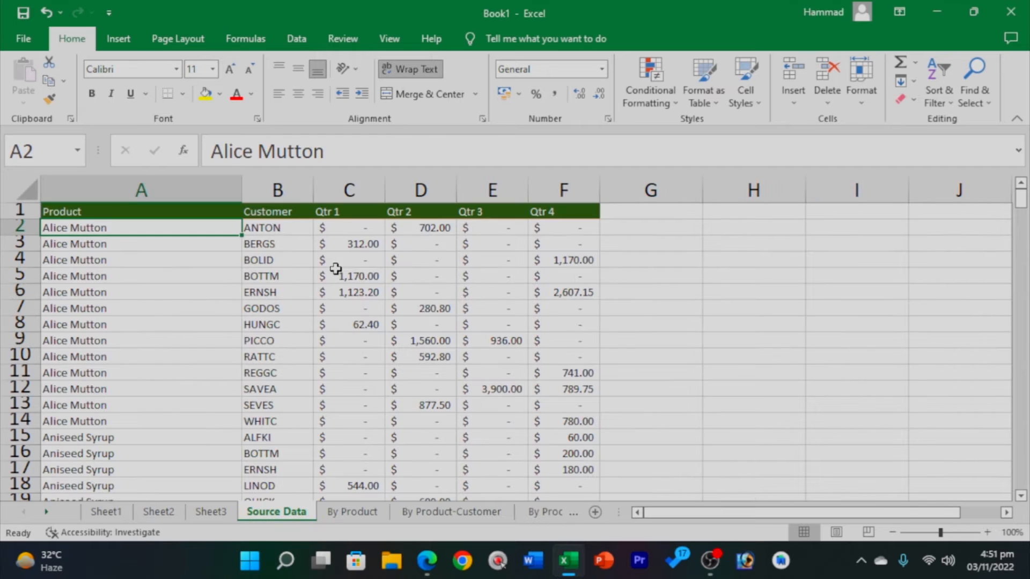
left_click_drag(1018, 198, 1020, 270)
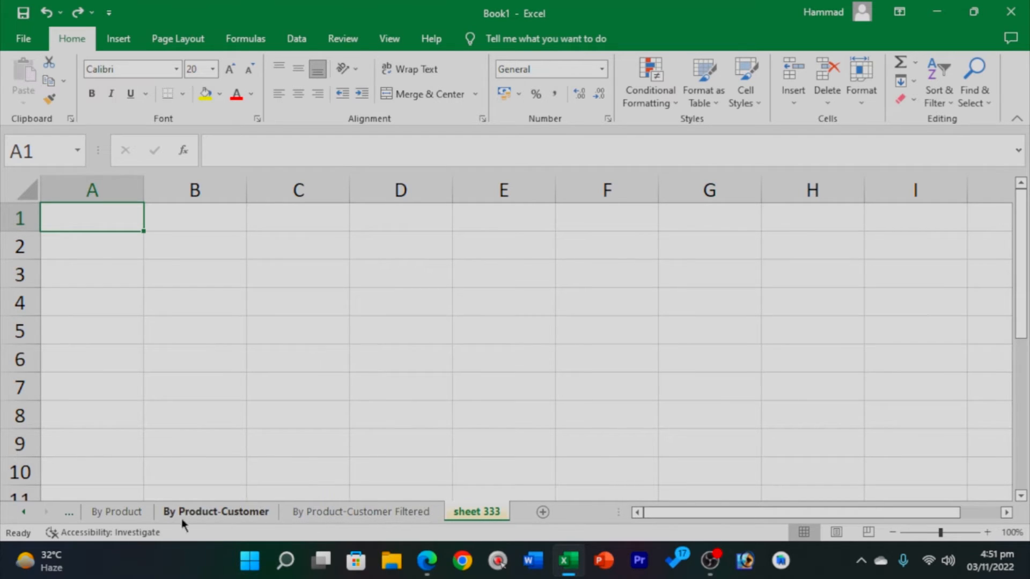
Delete the By Product-Customer Filtered and By Product-Customer template sheets.
left_click(407, 510)
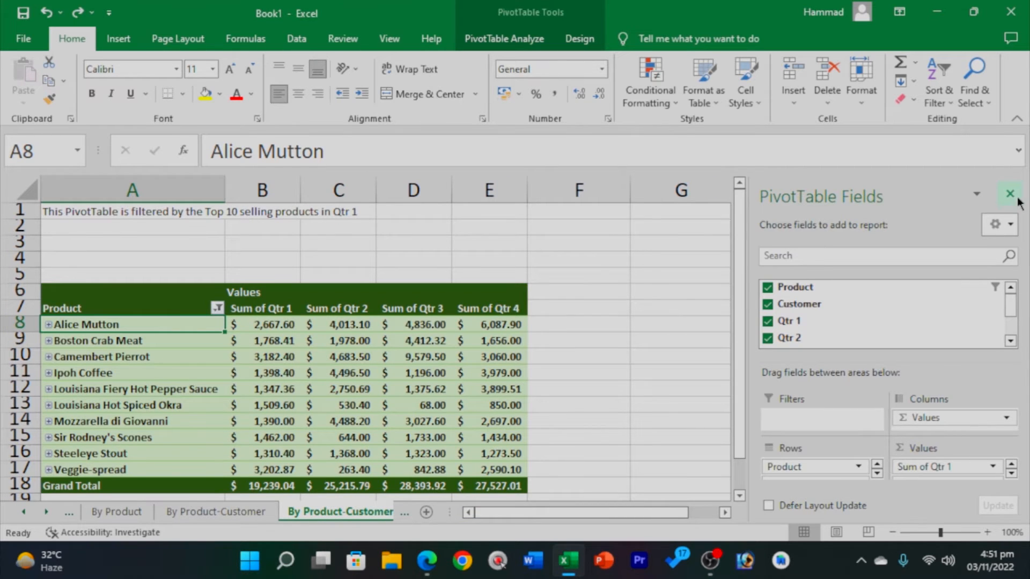
left_click(1010, 194)
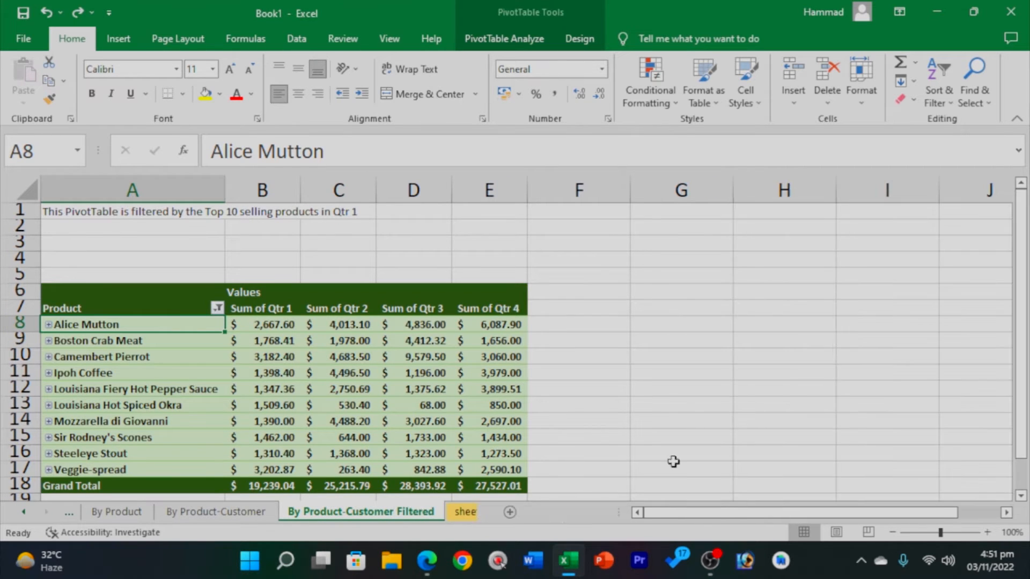
right_click(361, 508)
left_click(420, 337)
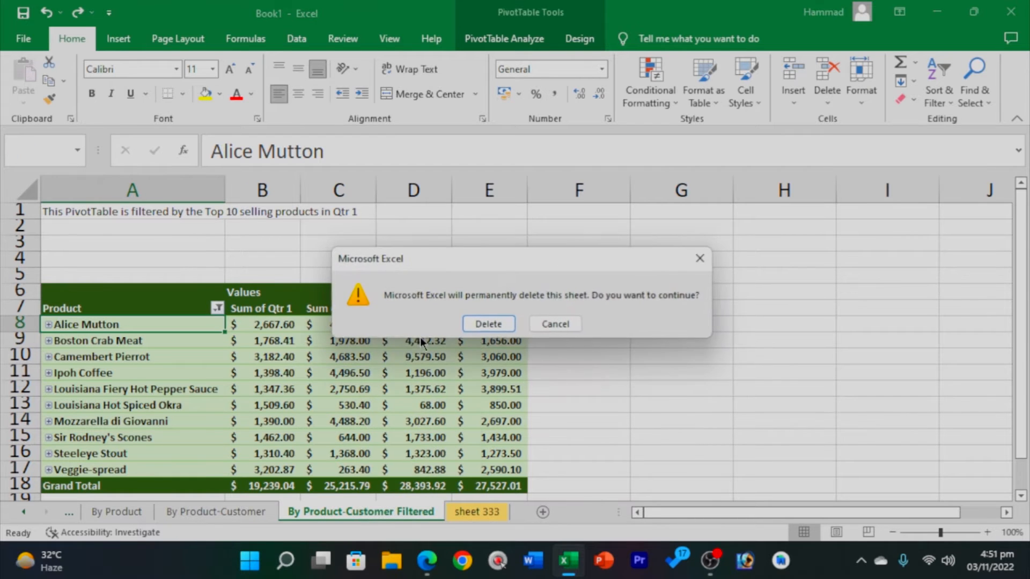
left_click(487, 323)
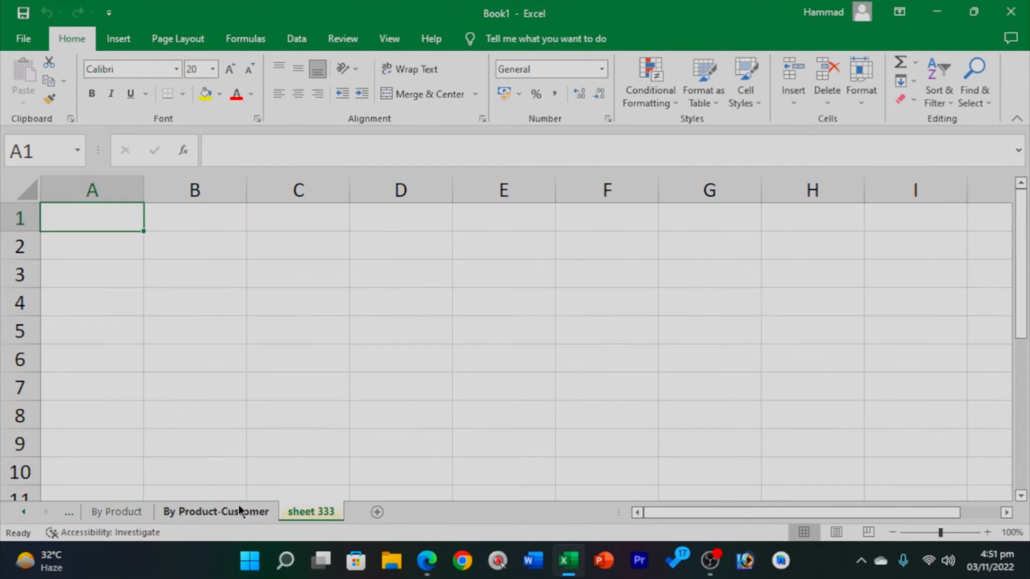
left_click(238, 509)
key("ctrl+minus")
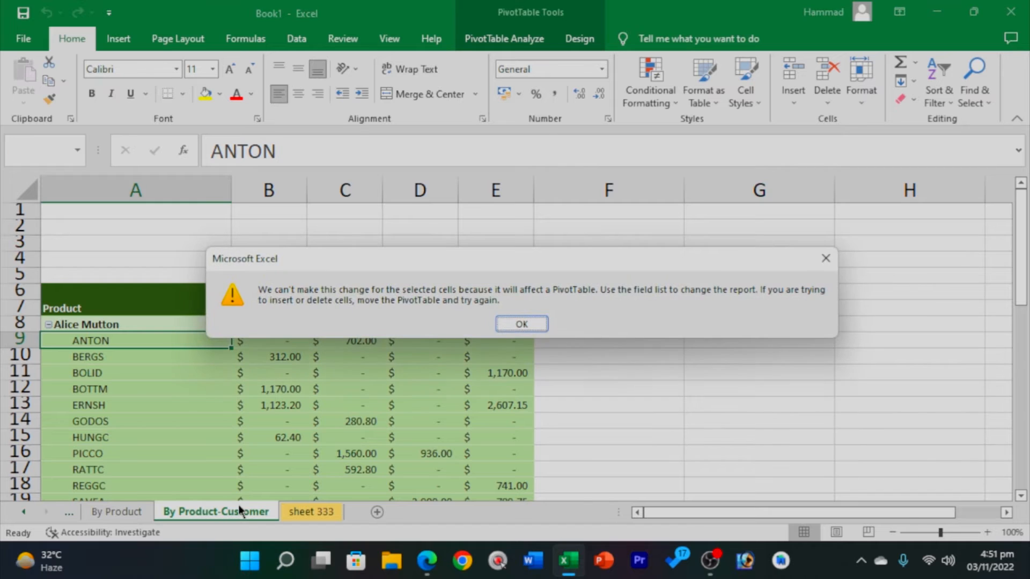
left_click(503, 325)
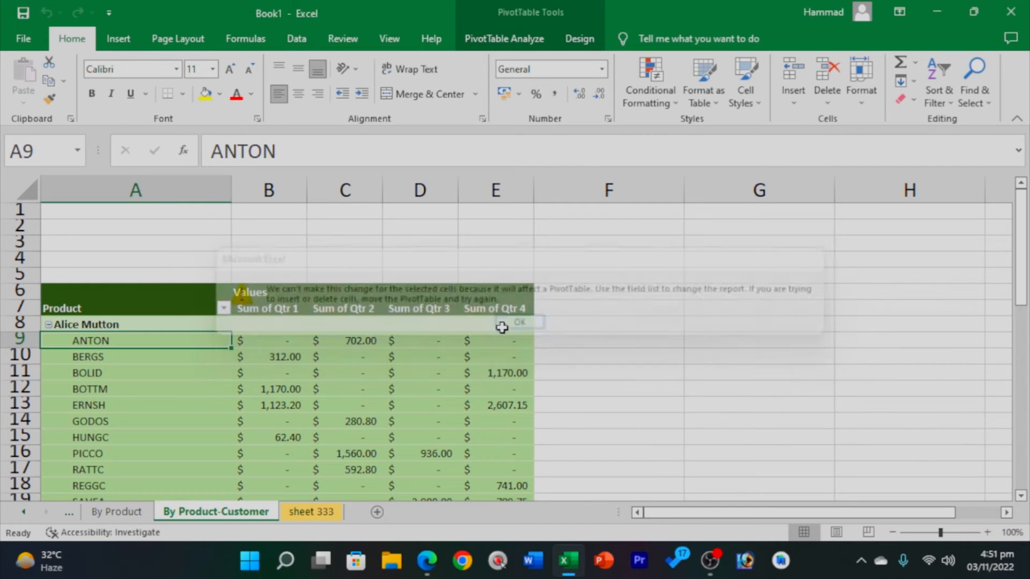
right_click(230, 512)
left_click(288, 344)
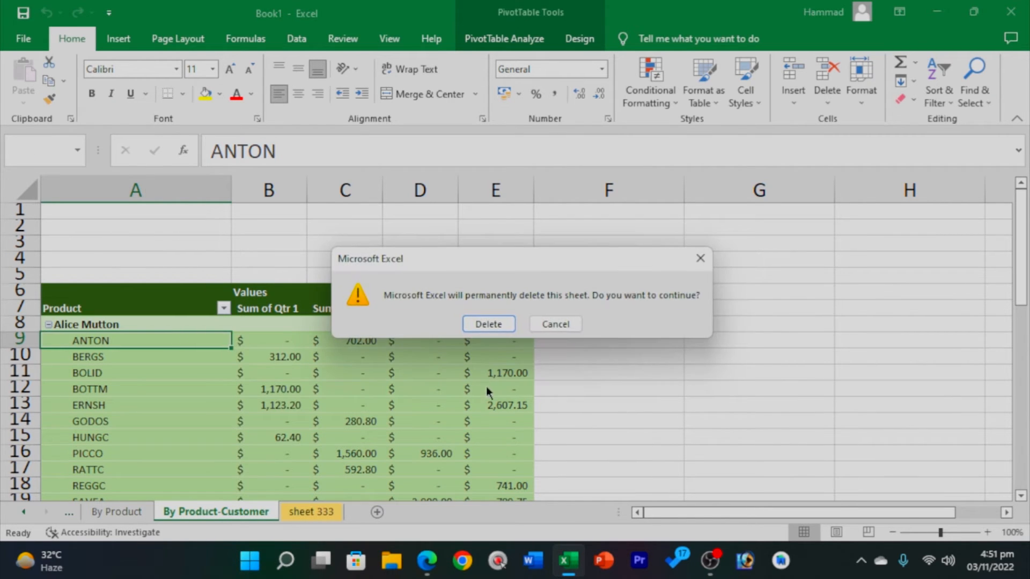
left_click(476, 325)
Delete the By Product and Source Data sheets.
right_click(124, 510)
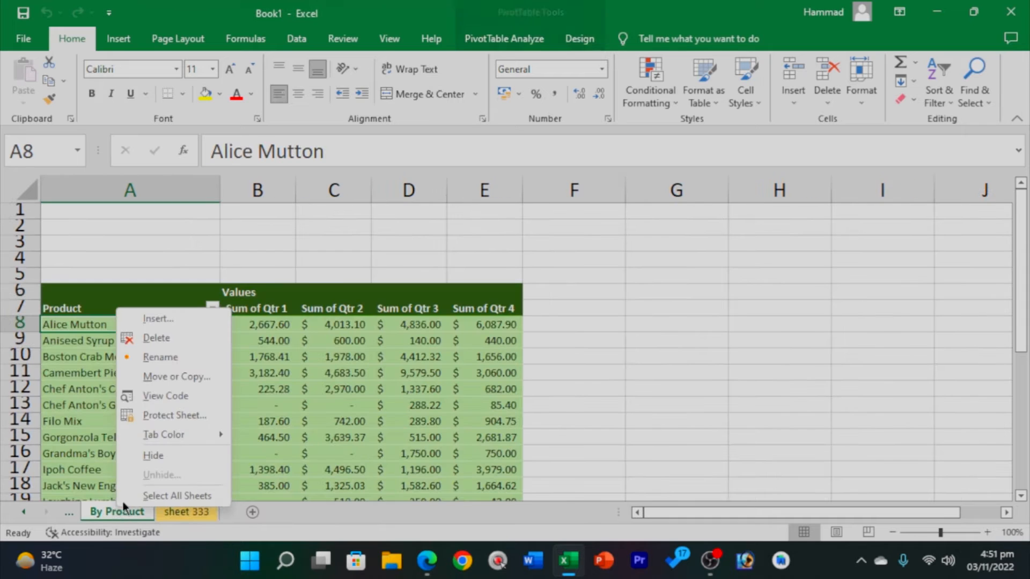
left_click(161, 339)
left_click(494, 324)
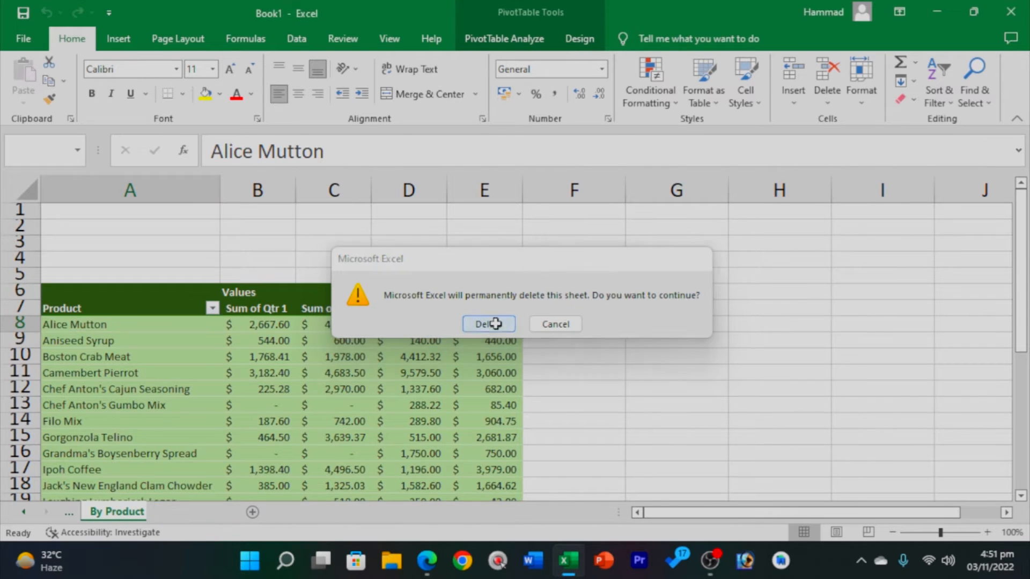
left_click(72, 511)
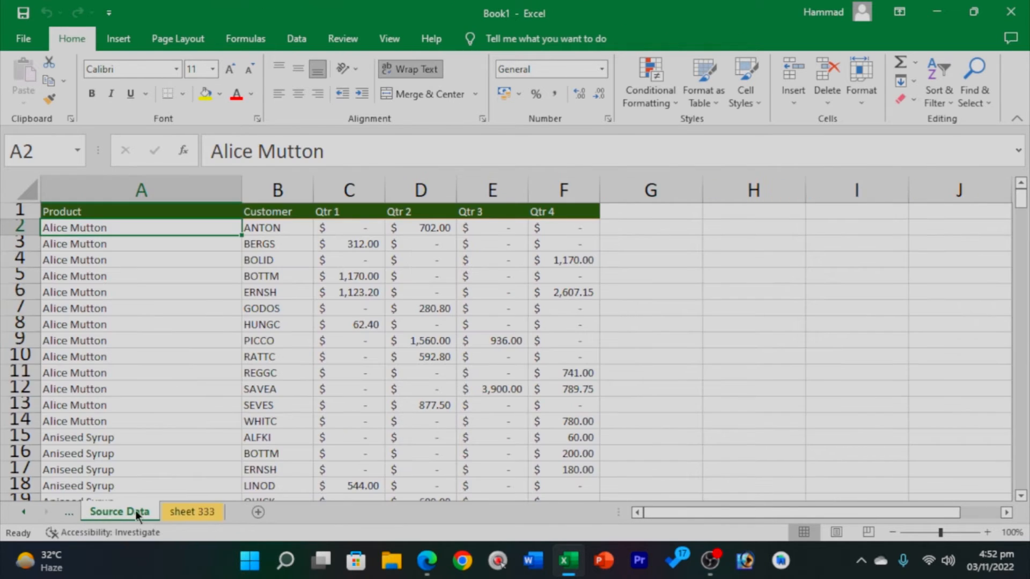
right_click(117, 511)
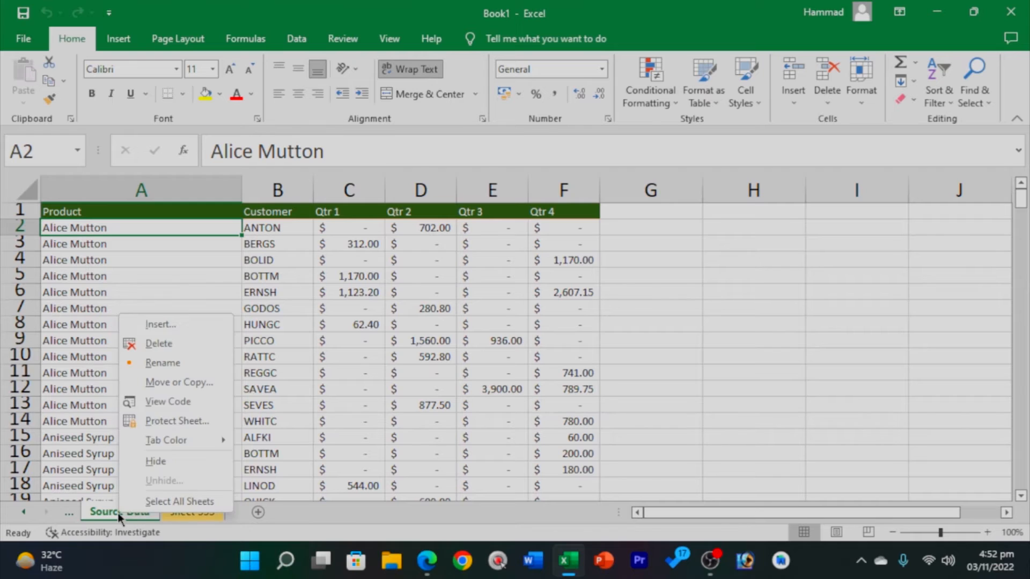
left_click(167, 346)
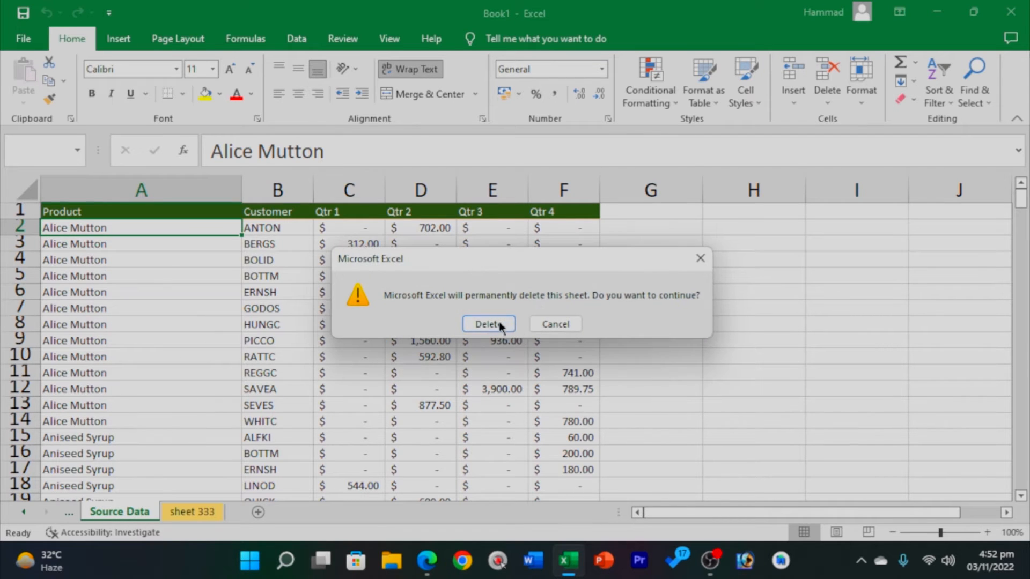
left_click(497, 325)
Delete Sheet2, Sheet3 and sheet 333.
left_click(25, 513)
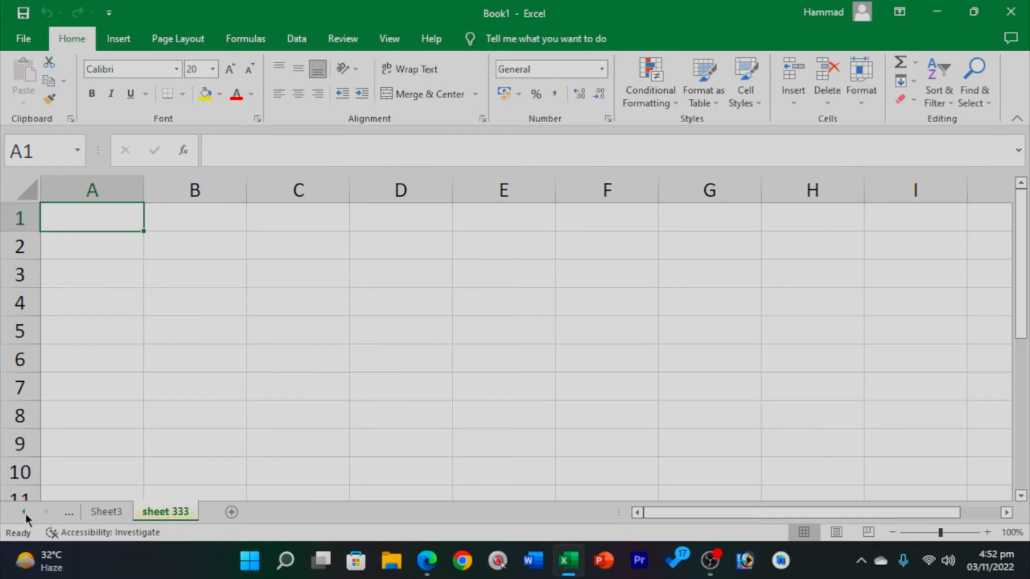
left_click(25, 513)
left_click(25, 513)
right_click(168, 511)
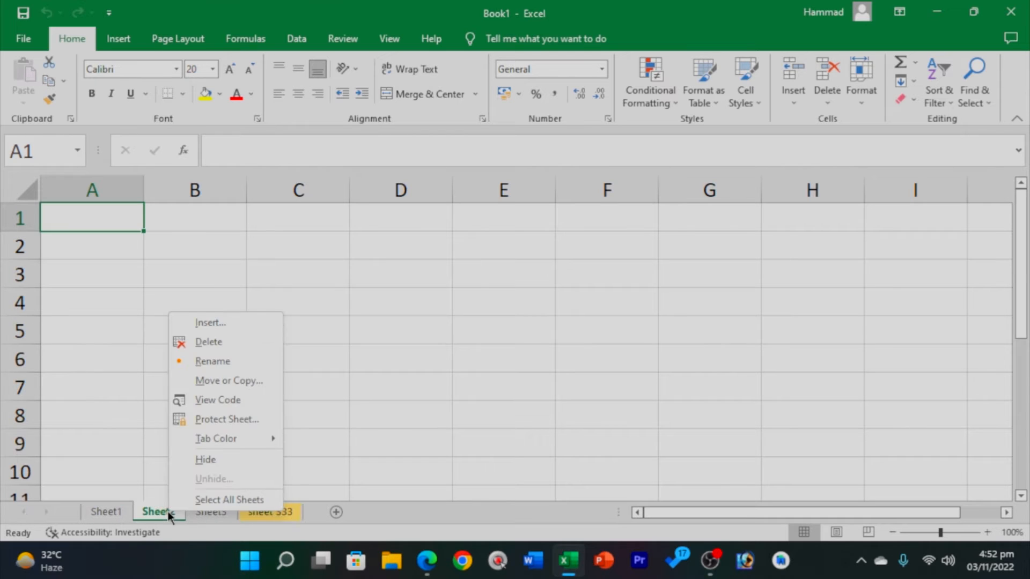
left_click(218, 345)
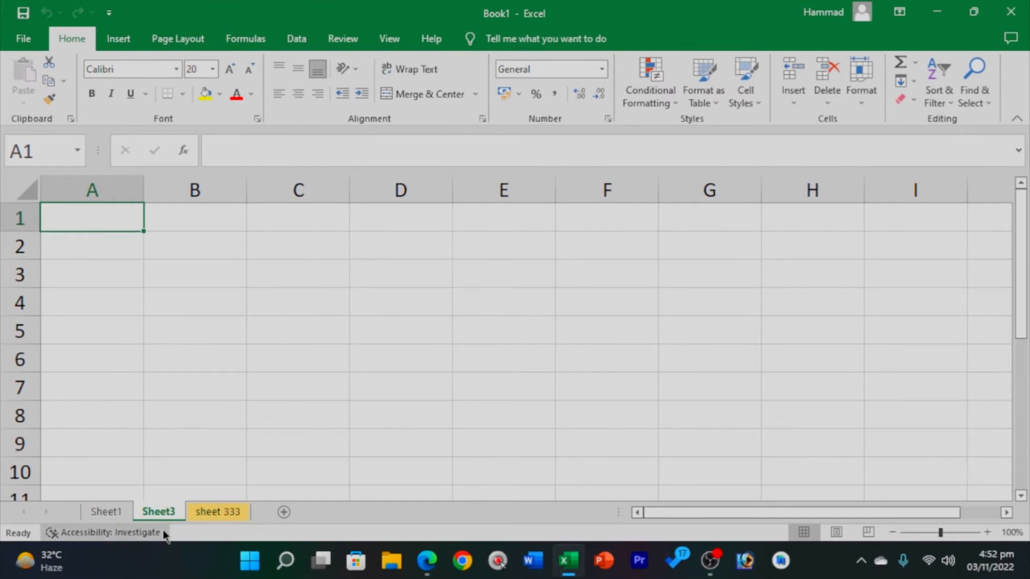
right_click(164, 513)
left_click(217, 347)
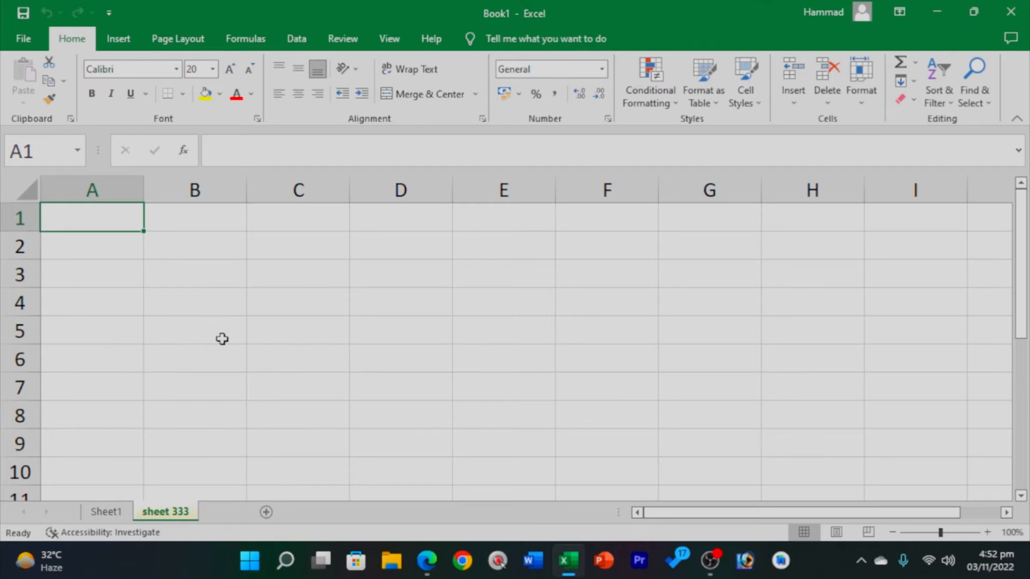
right_click(177, 511)
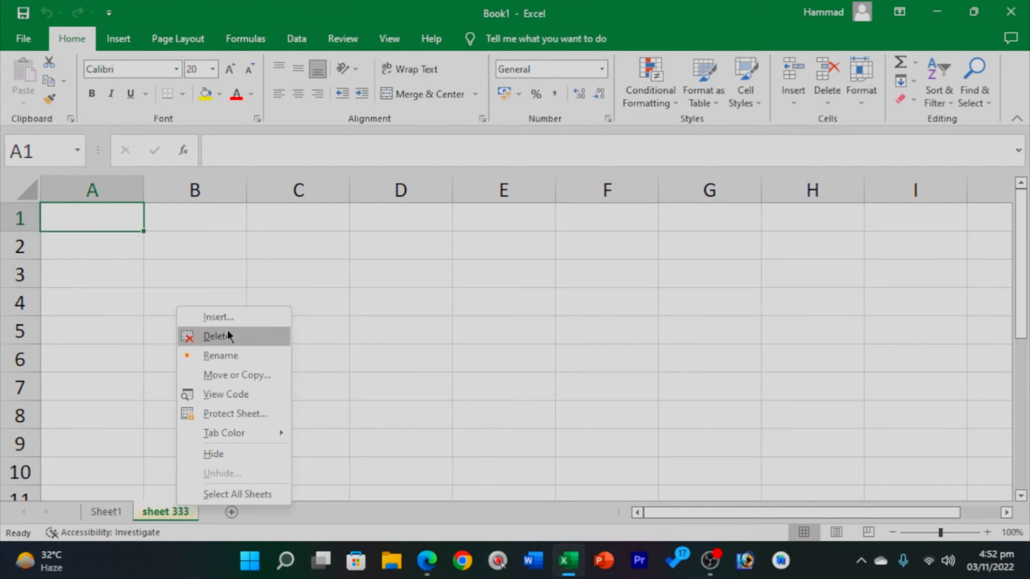
left_click(227, 336)
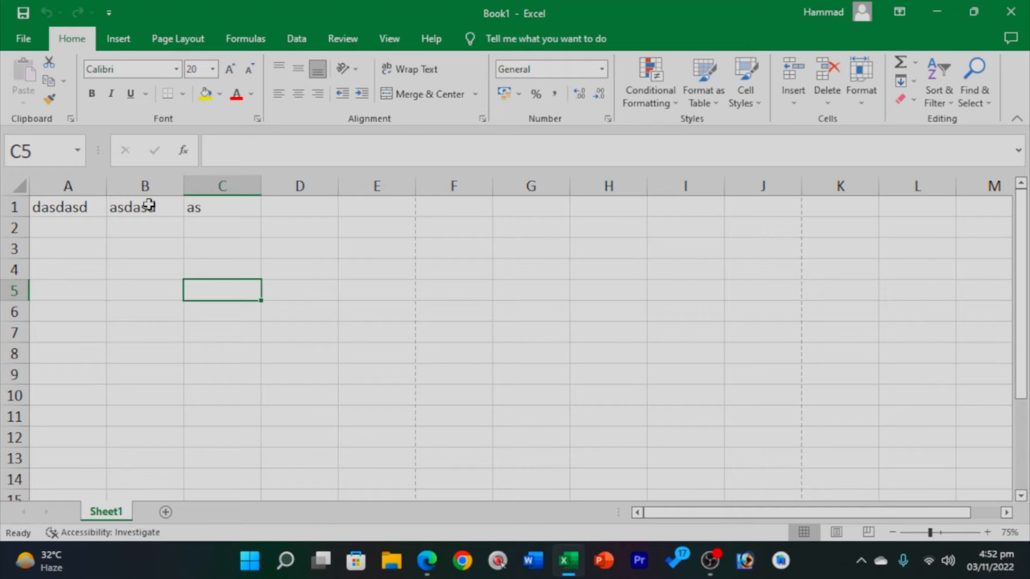
Clear the sample text from A1:C1 and begin editing cell A1.
left_click(308, 228)
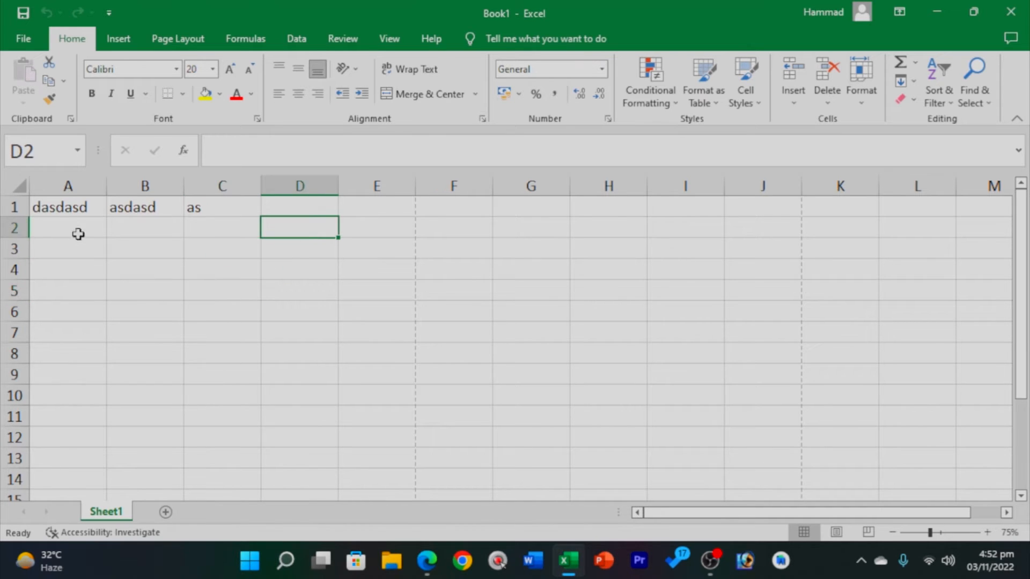
left_click_drag(54, 208, 310, 218)
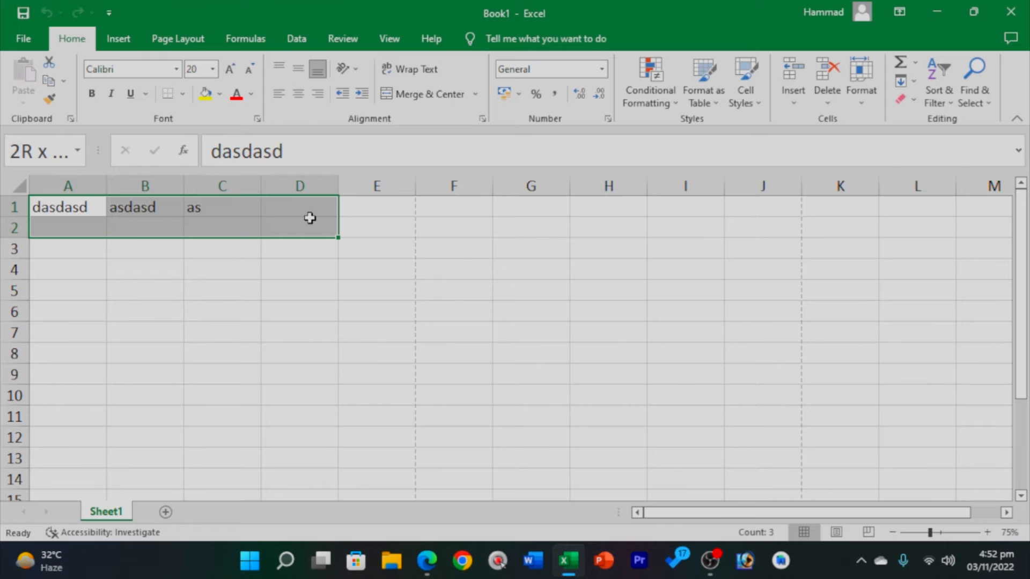
left_click(297, 359)
left_click_drag(34, 207, 225, 209)
key("Delete")
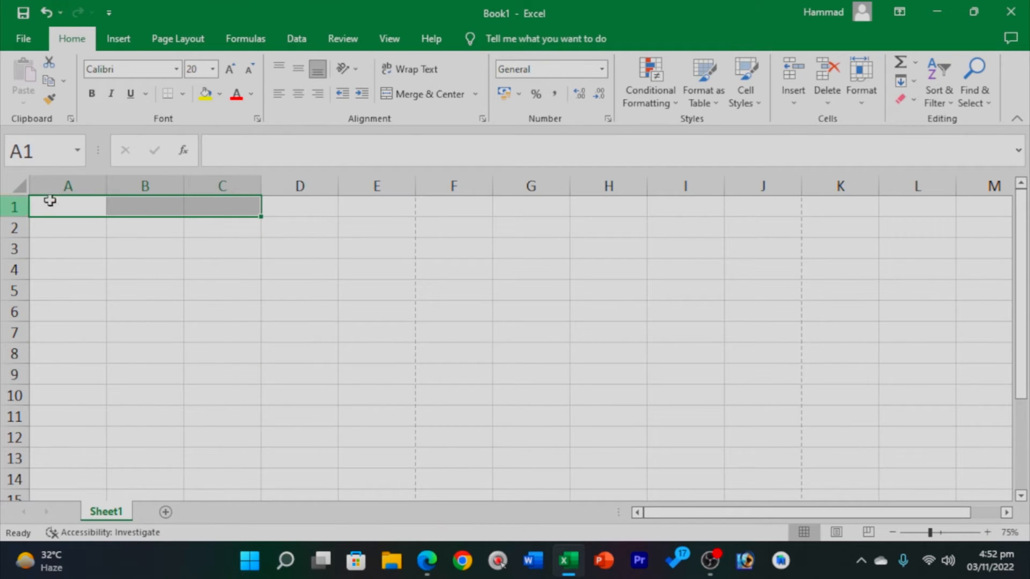
left_click(50, 200)
left_click(53, 272)
double_click(90, 204)
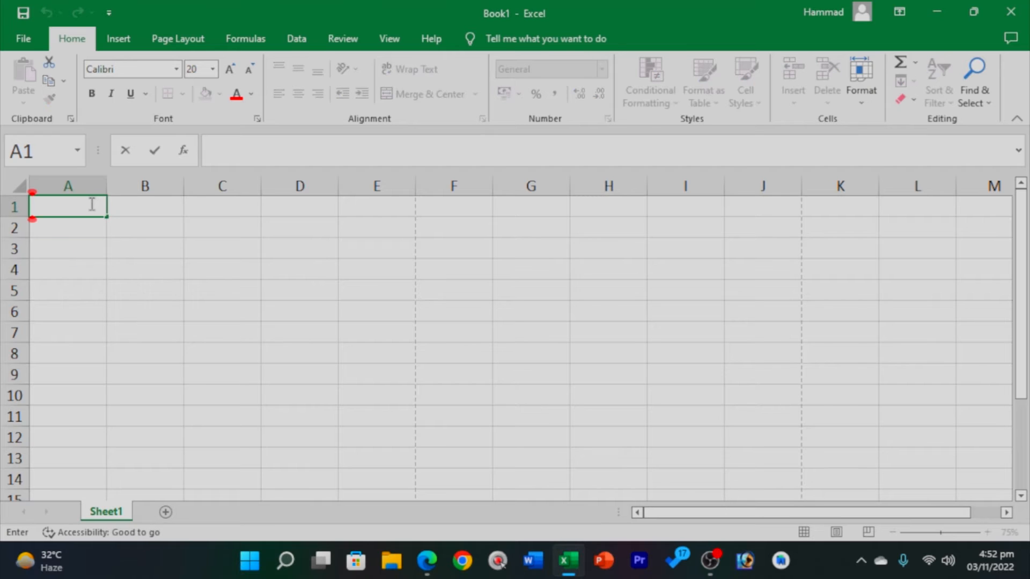
Enter the user's name in A1 and copy it.
type("Hammad")
left_click(282, 292)
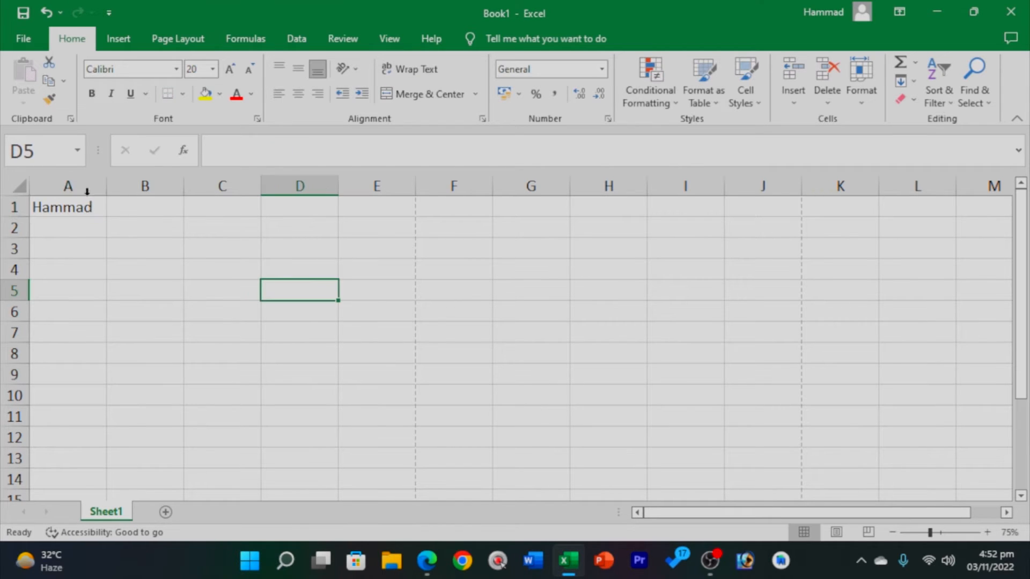
left_click(65, 209)
left_click(577, 230)
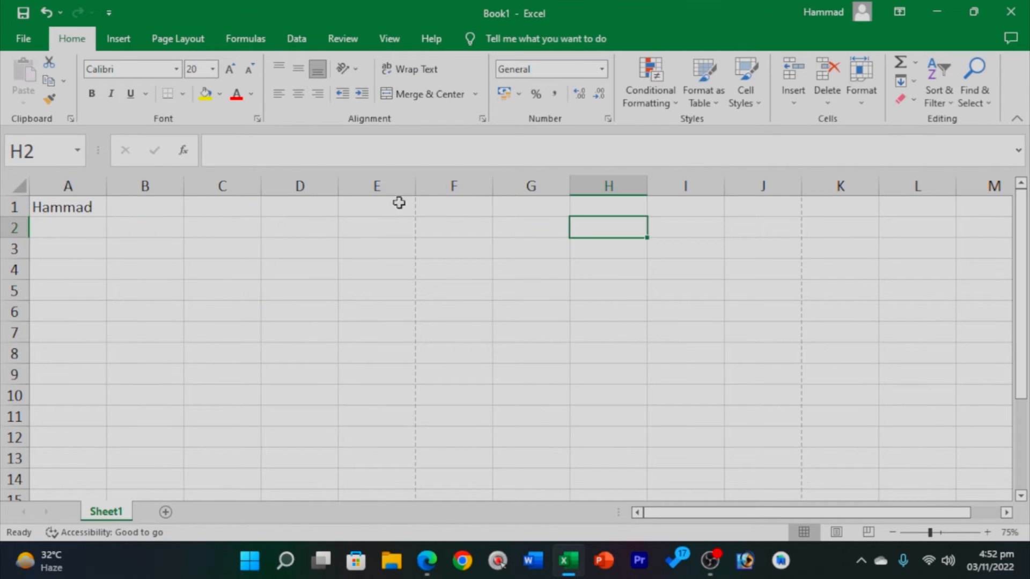
left_click(82, 205)
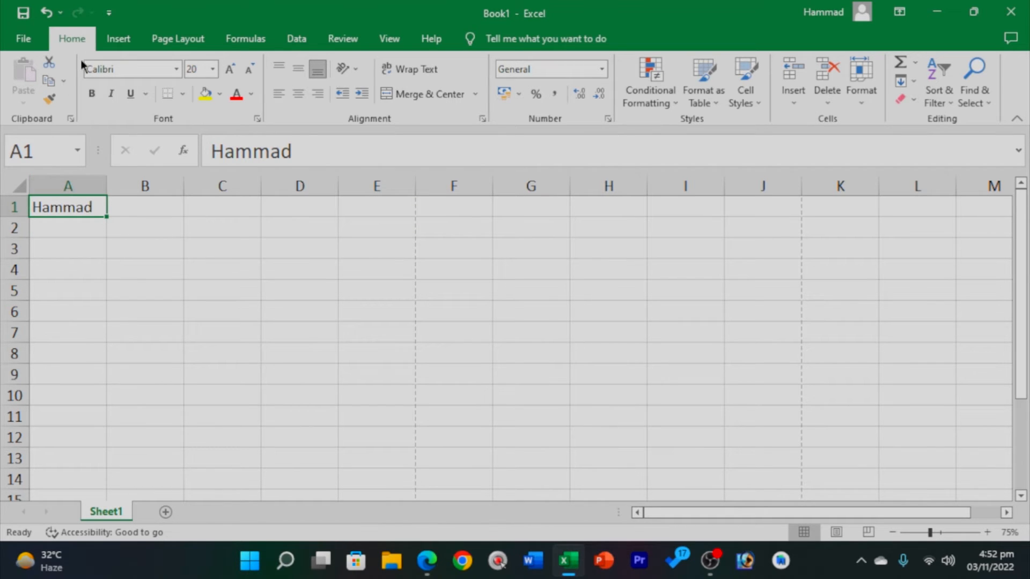
left_click(50, 79)
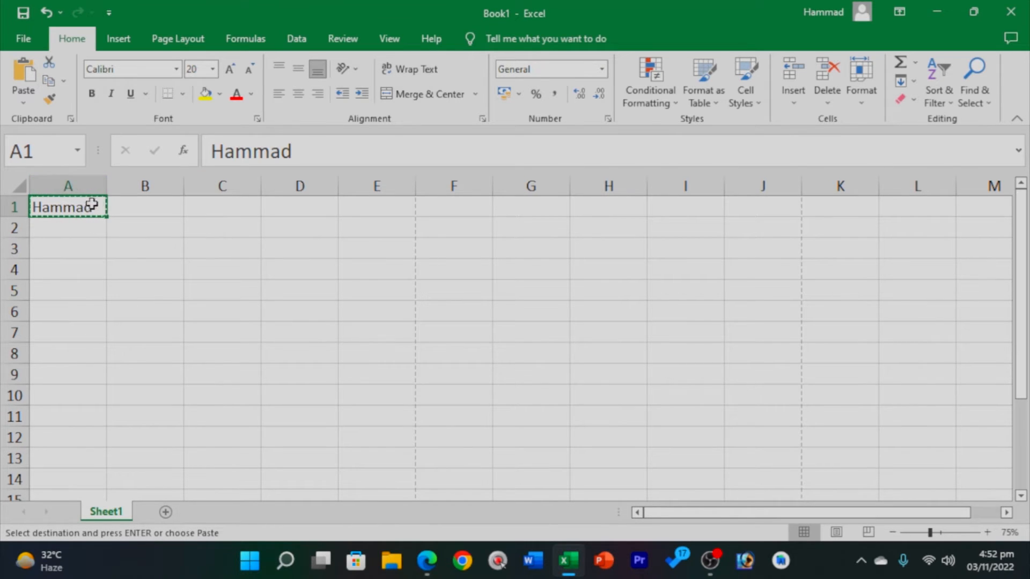
Paste the copied name into H4.
left_click(517, 242)
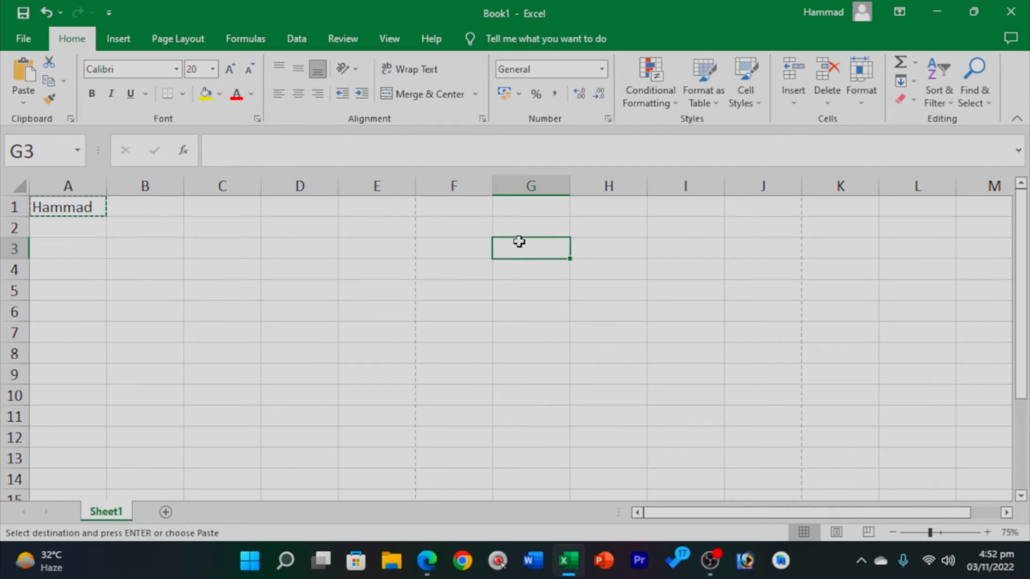
left_click(660, 284)
left_click(607, 263)
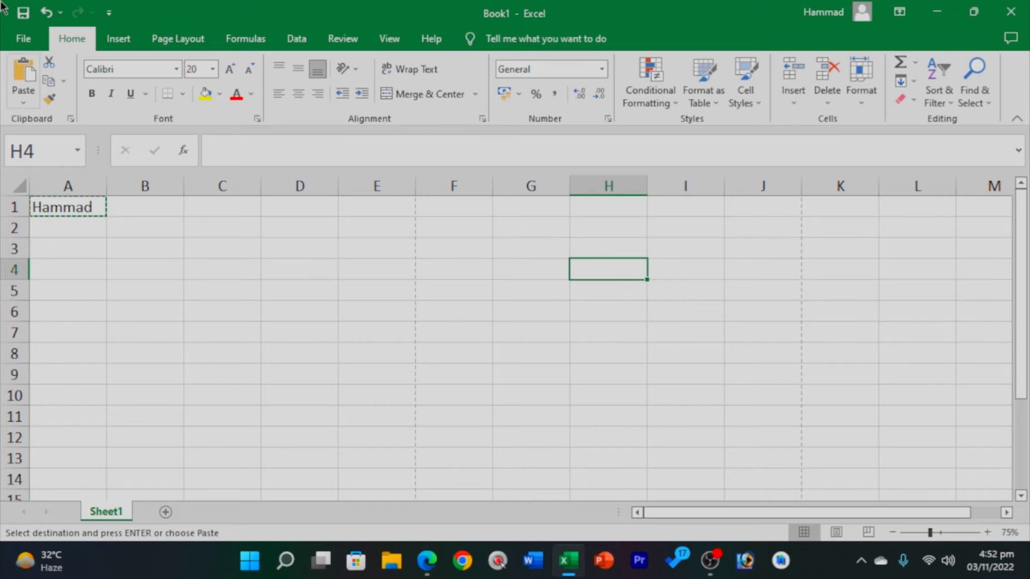
left_click(16, 76)
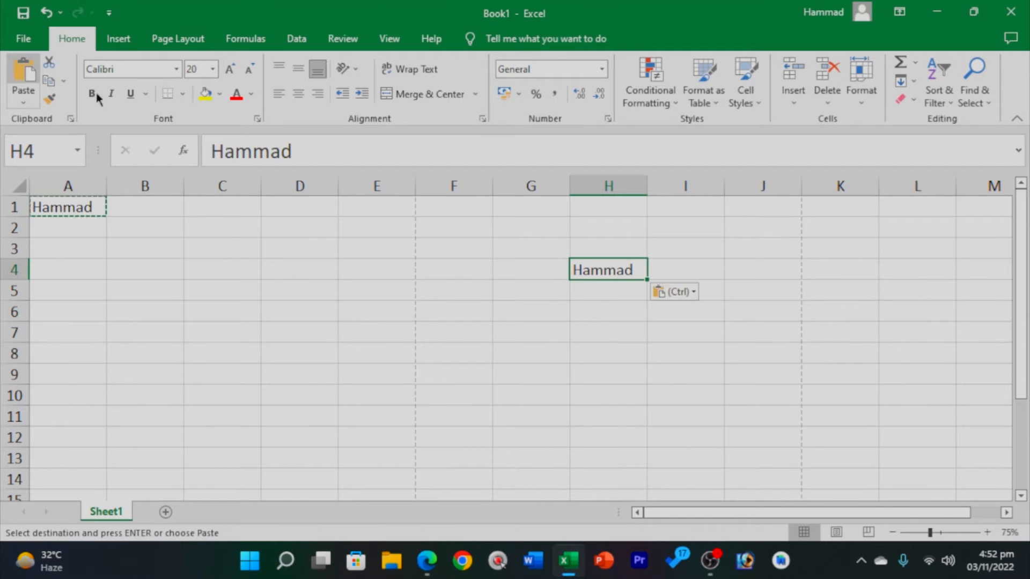
left_click(61, 215)
left_click(624, 271)
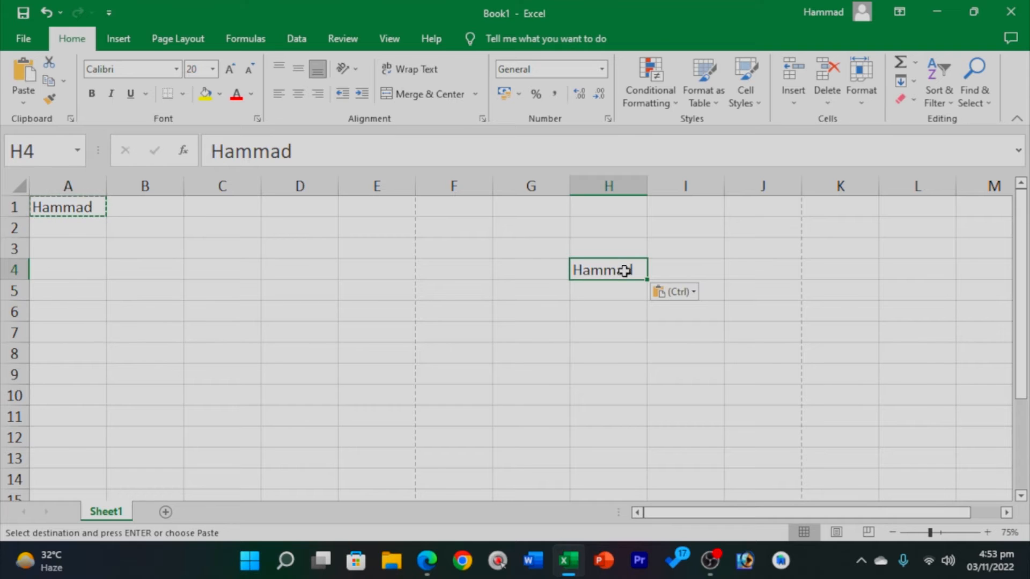
Paste the name into C6 and E6, then end copy mode.
left_click(245, 305)
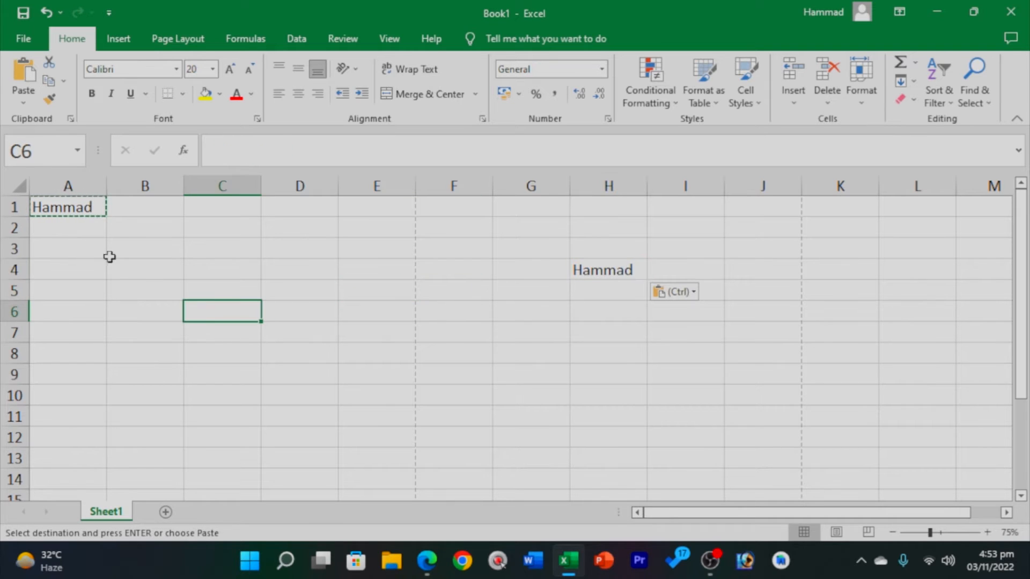
left_click(16, 92)
left_click(21, 141)
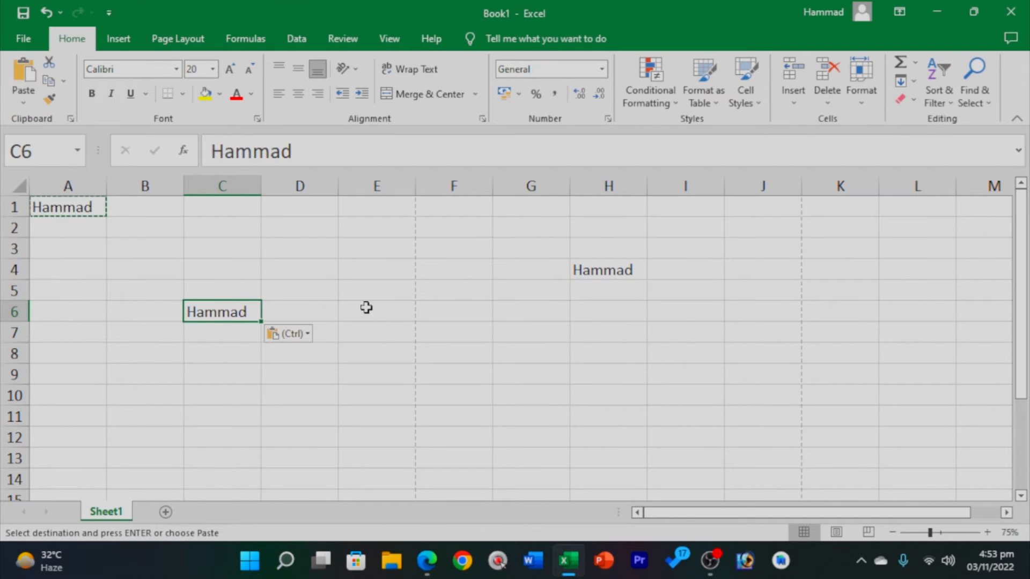
left_click(366, 307)
left_click(23, 72)
left_click(531, 354)
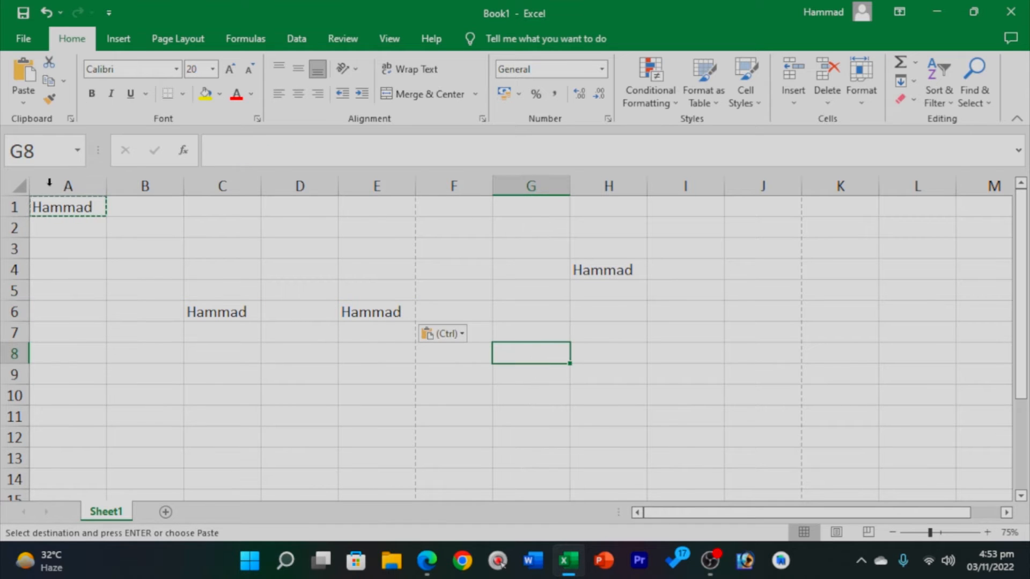
left_click(64, 207)
key("Escape")
key("Return")
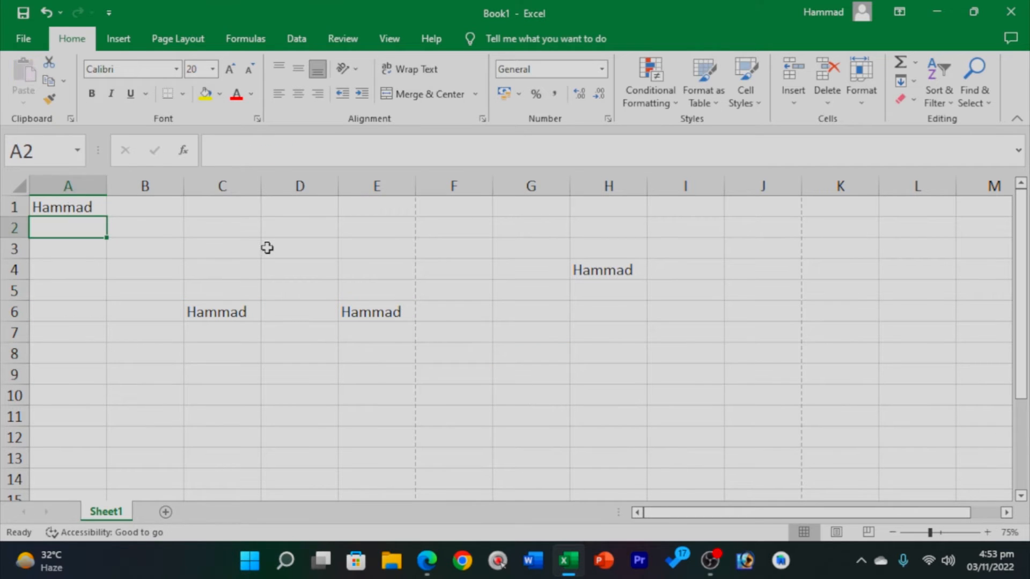
Undo the pasted copies of the name, leaving only cell A1.
left_click(267, 248)
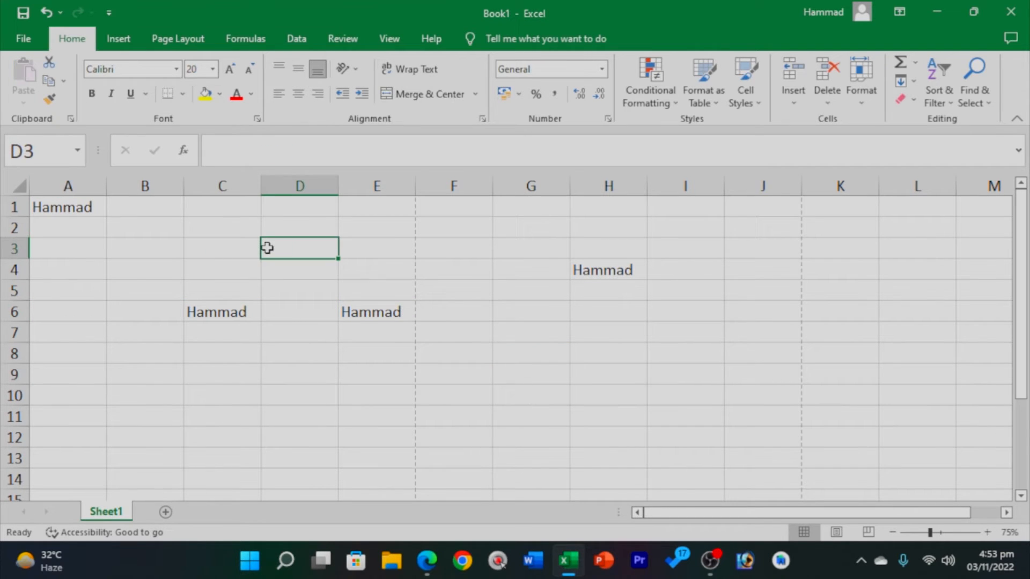
left_click(81, 209)
key("Return")
left_click(388, 266)
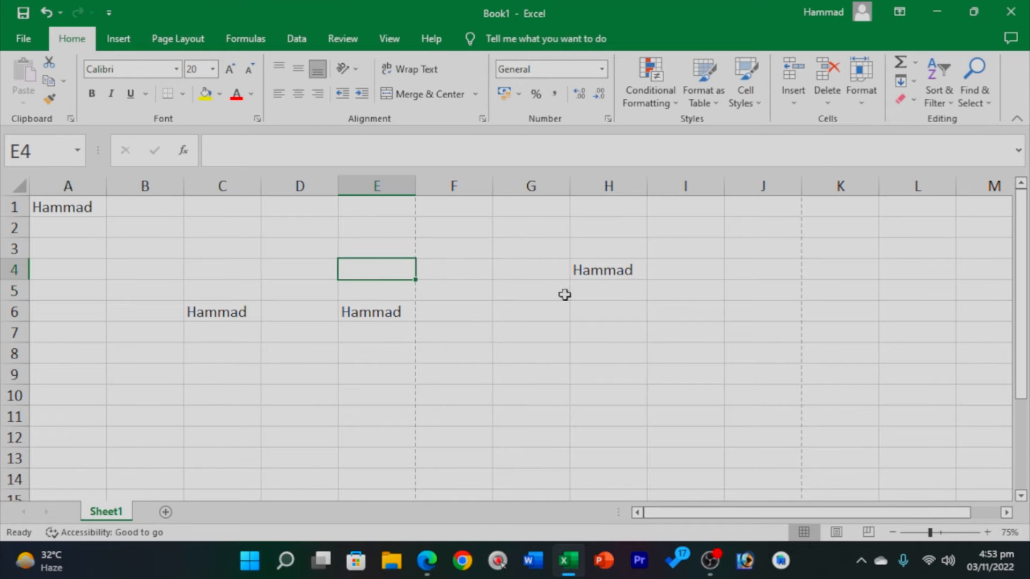
key("ctrl+Home")
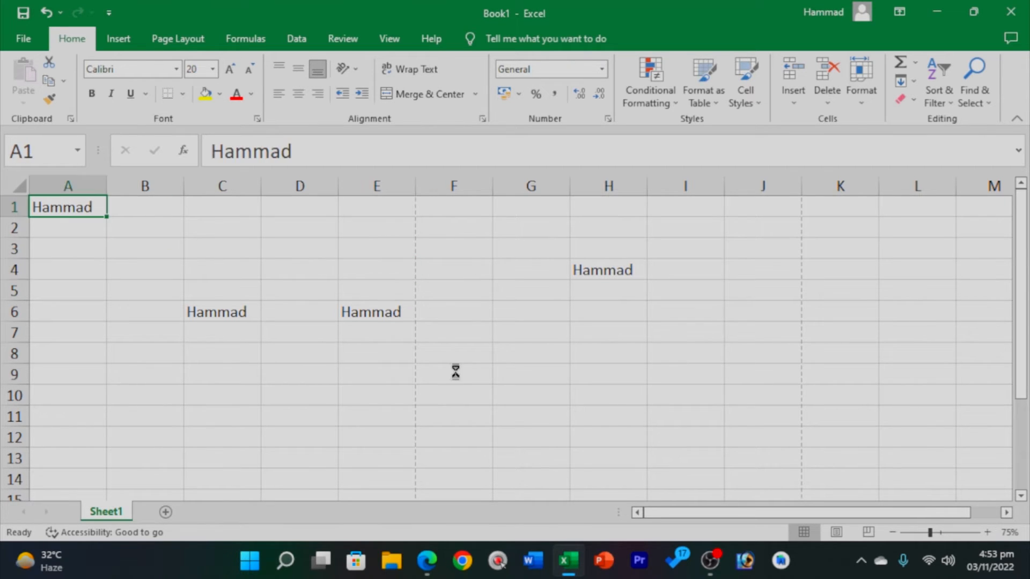
key("ctrl+c")
key("ctrl+z")
key("ctrl+z")
key("ctrl+z")
key("ctrl+z")
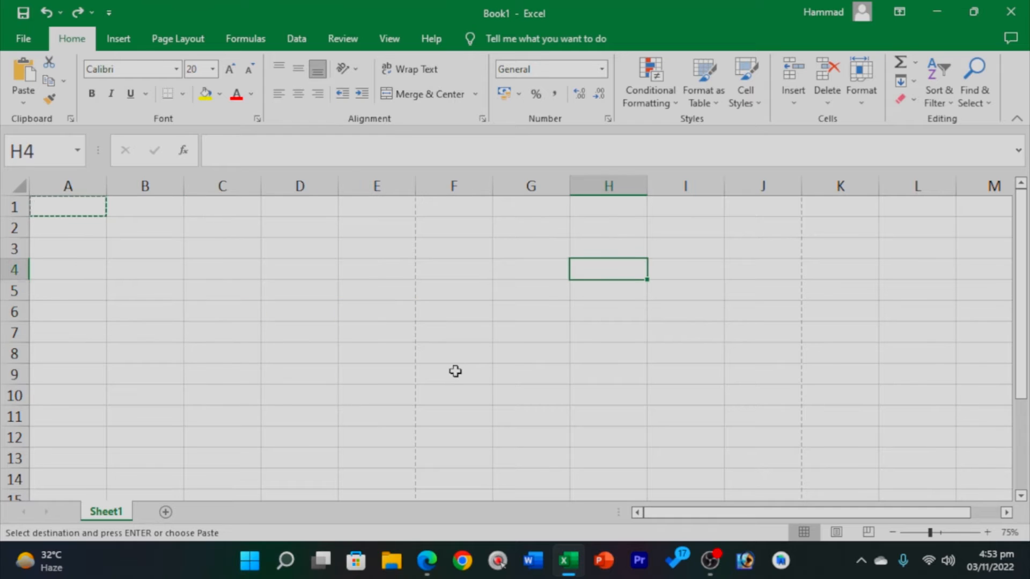
left_click(455, 371)
left_click(86, 200)
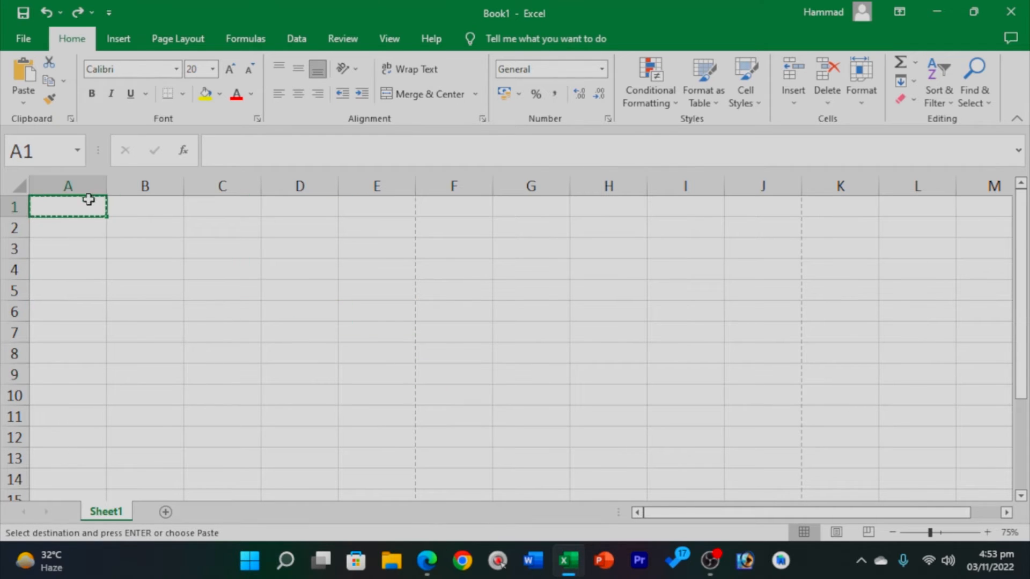
key("Return")
left_click(279, 311)
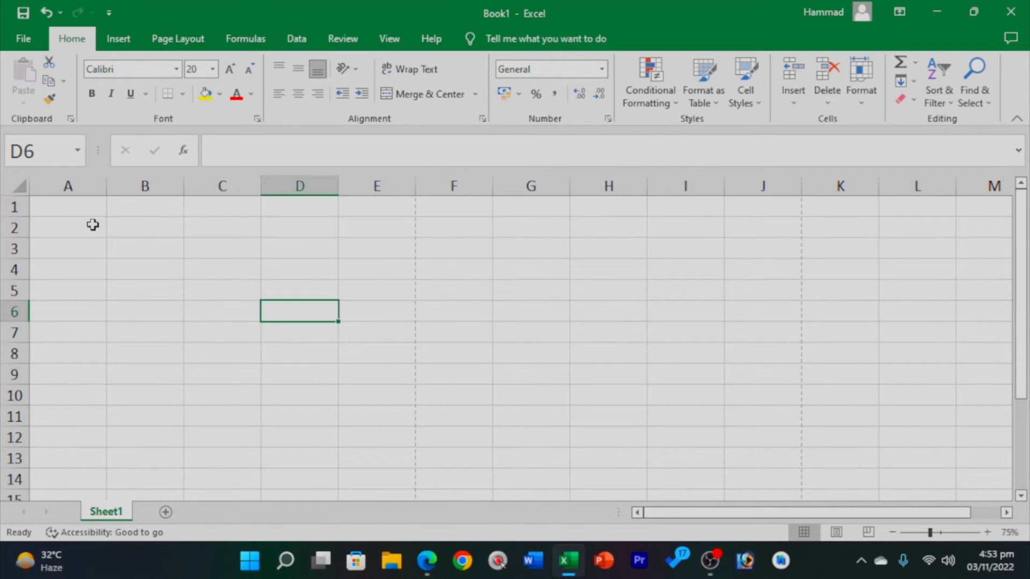
left_click(81, 211)
Retype the name in A1 in lowercase and cut-paste it into H5.
type("hammad")
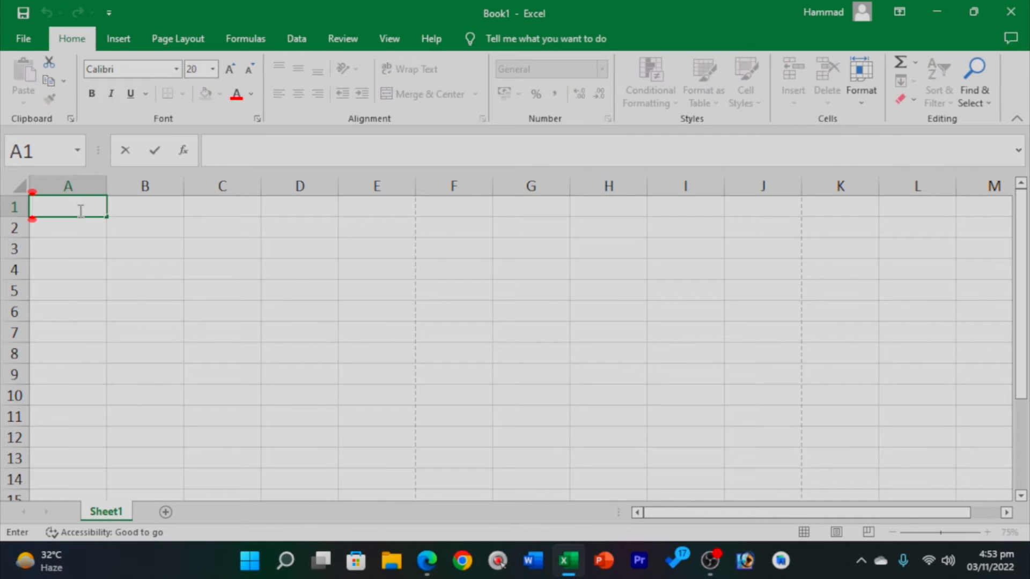
left_click(230, 330)
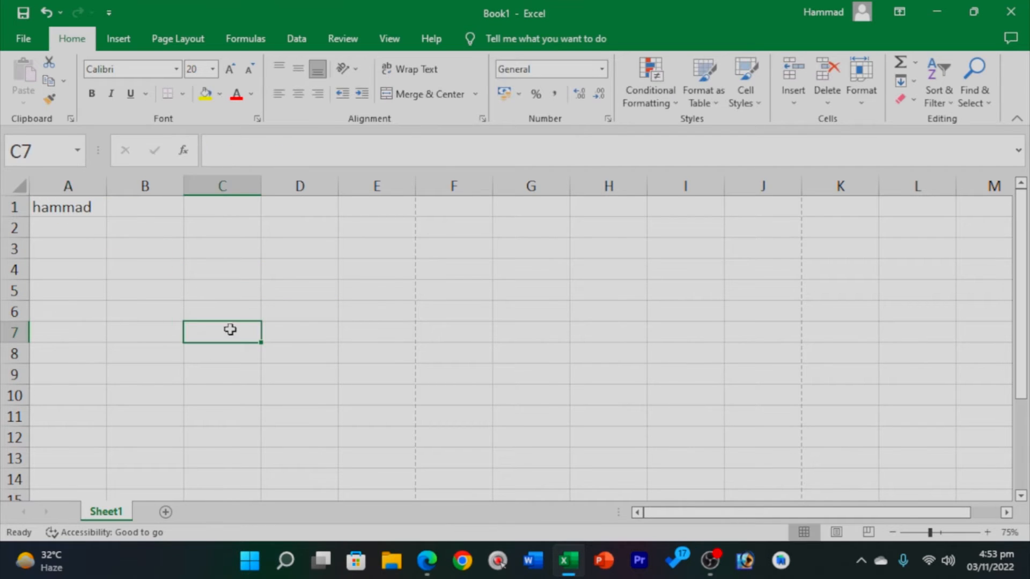
left_click(49, 200)
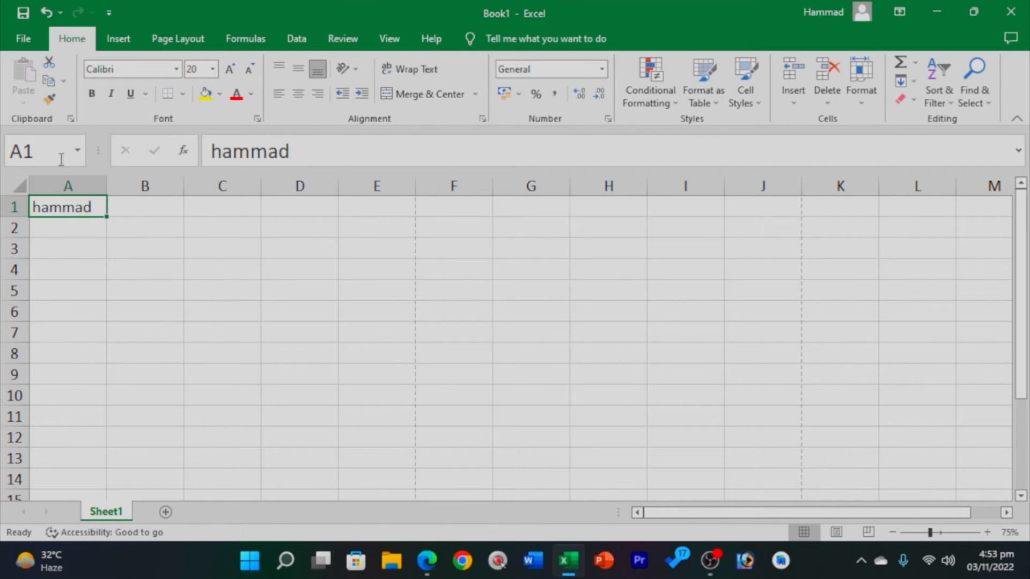
left_click(50, 62)
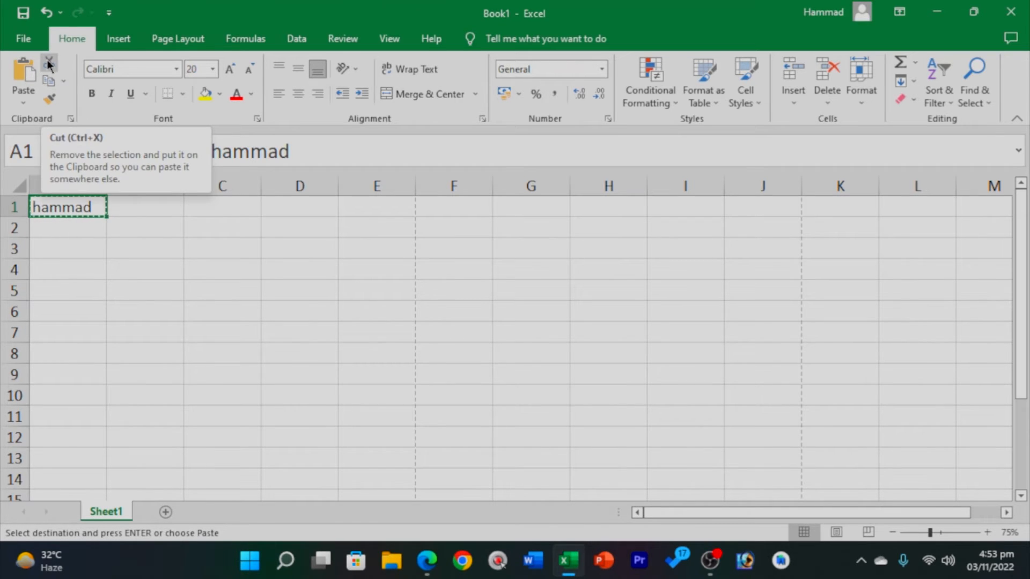
left_click(217, 292)
left_click(590, 282)
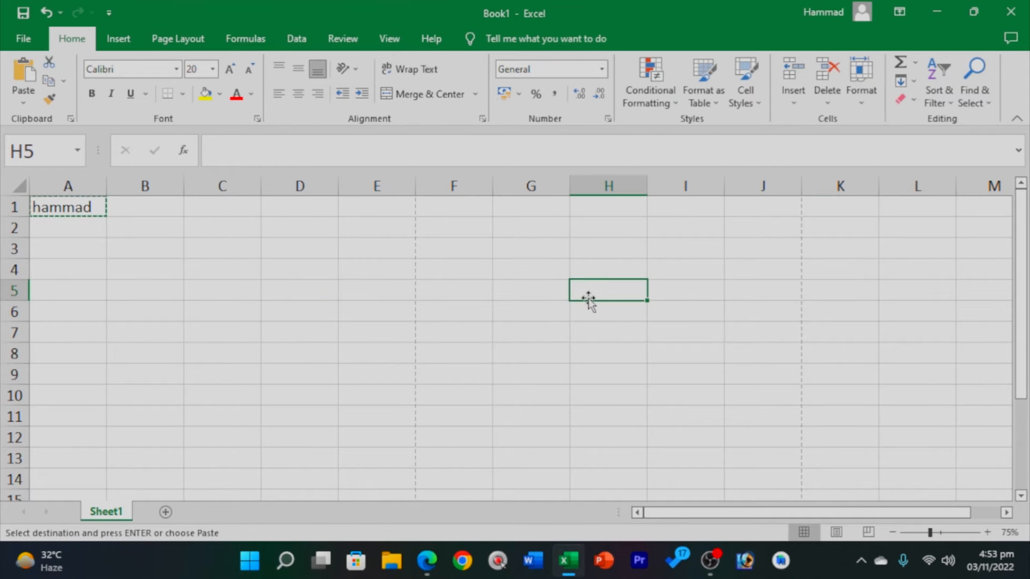
left_click(16, 67)
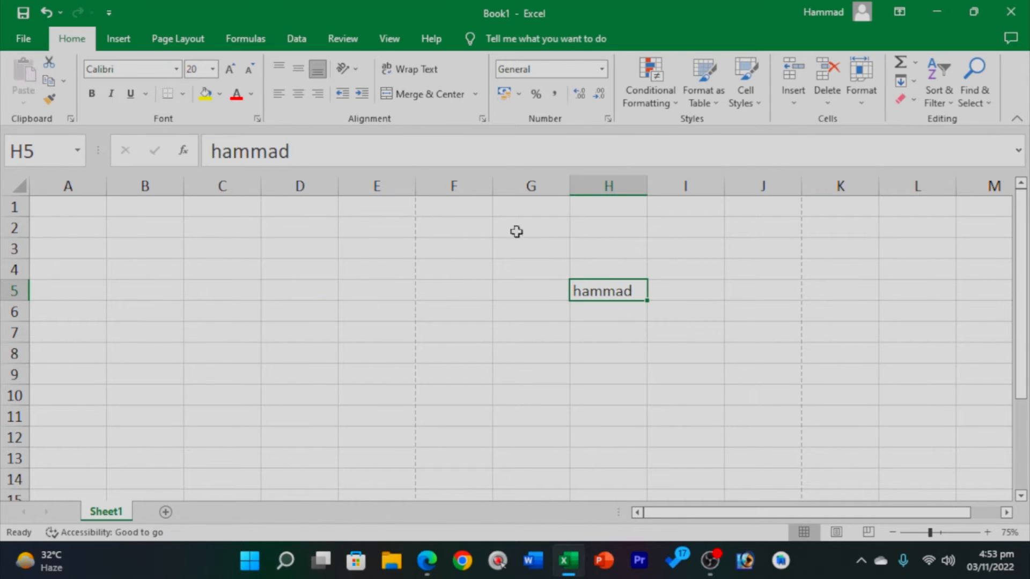
Undo the move to H5 and delete the name from A1.
left_click(76, 205)
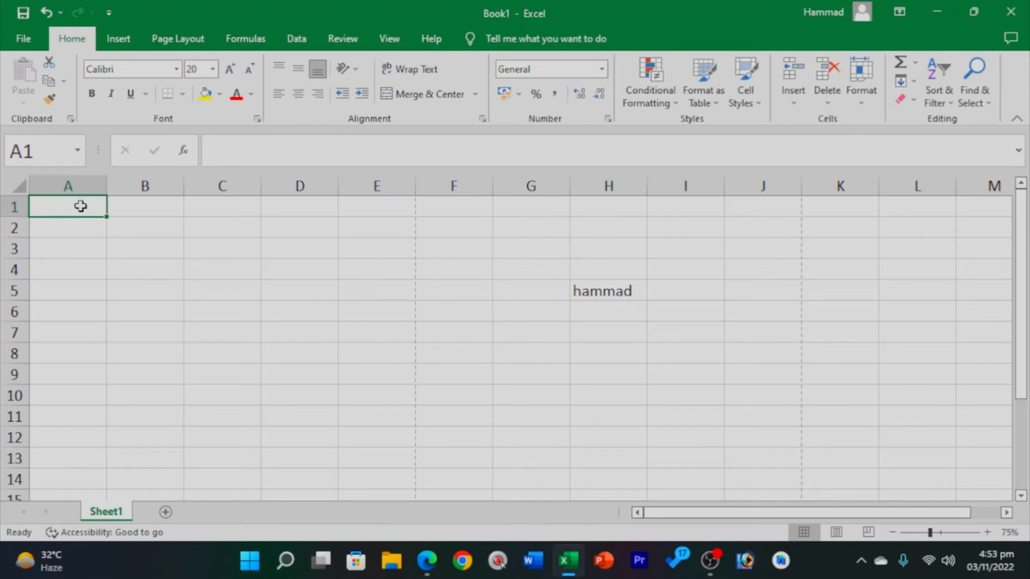
left_click(592, 287)
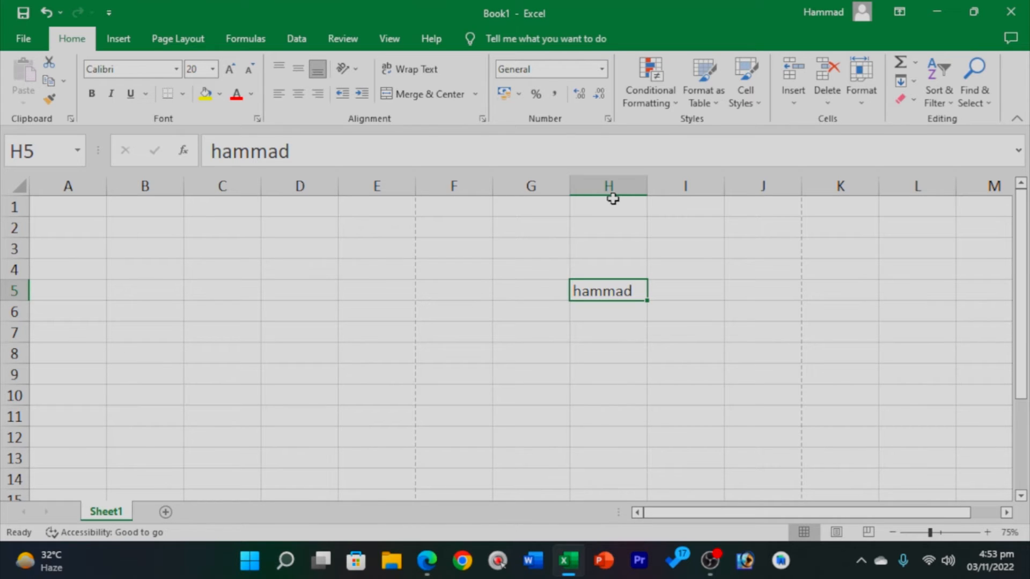
key("ctrl+z")
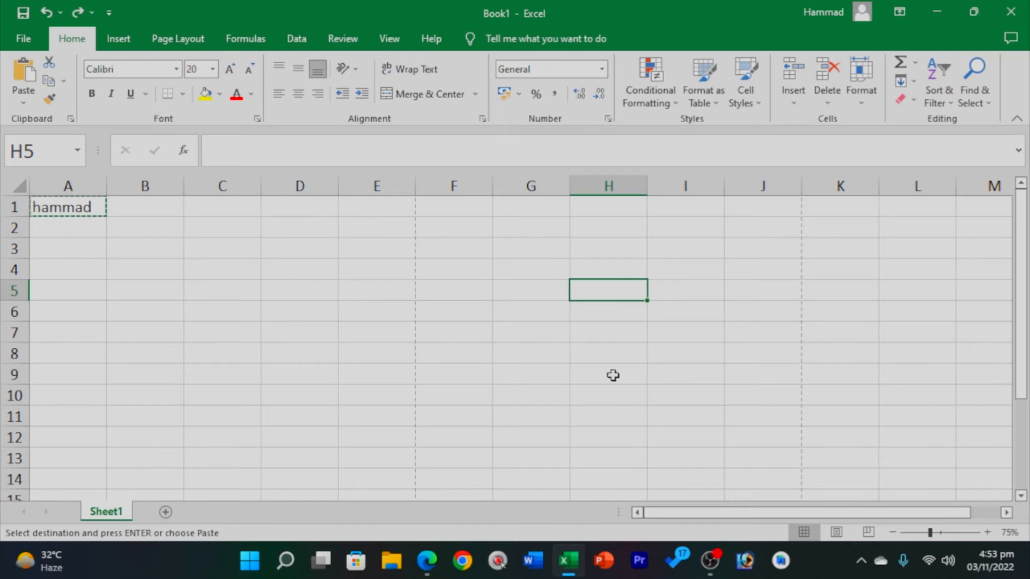
left_click(64, 214)
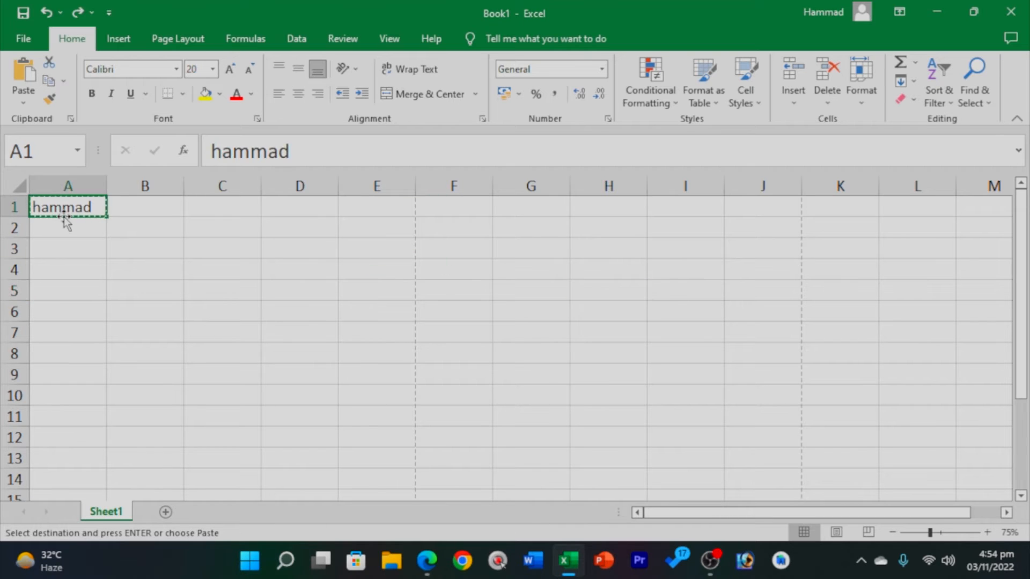
key("Delete")
left_click(75, 284)
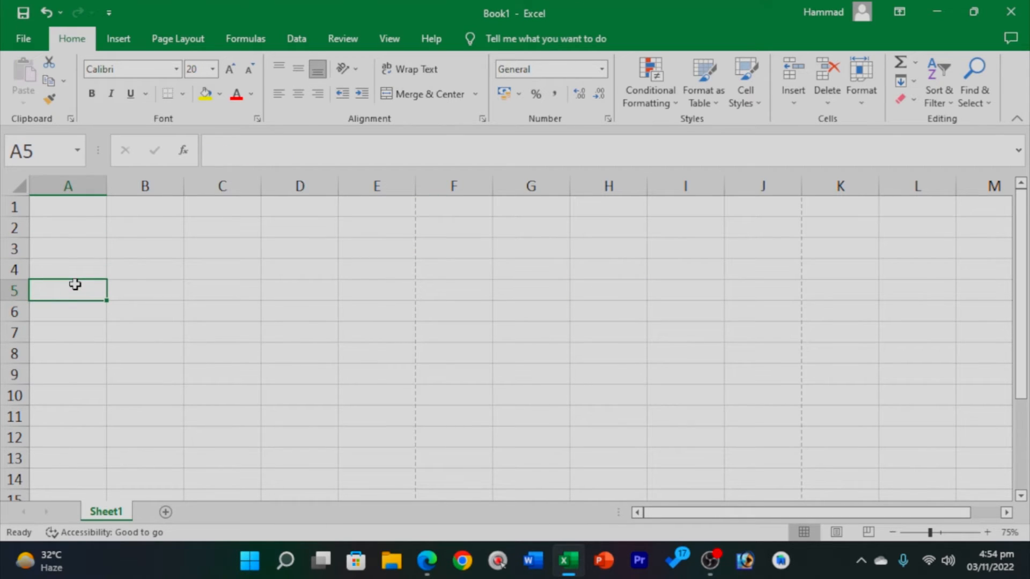
left_click(123, 265)
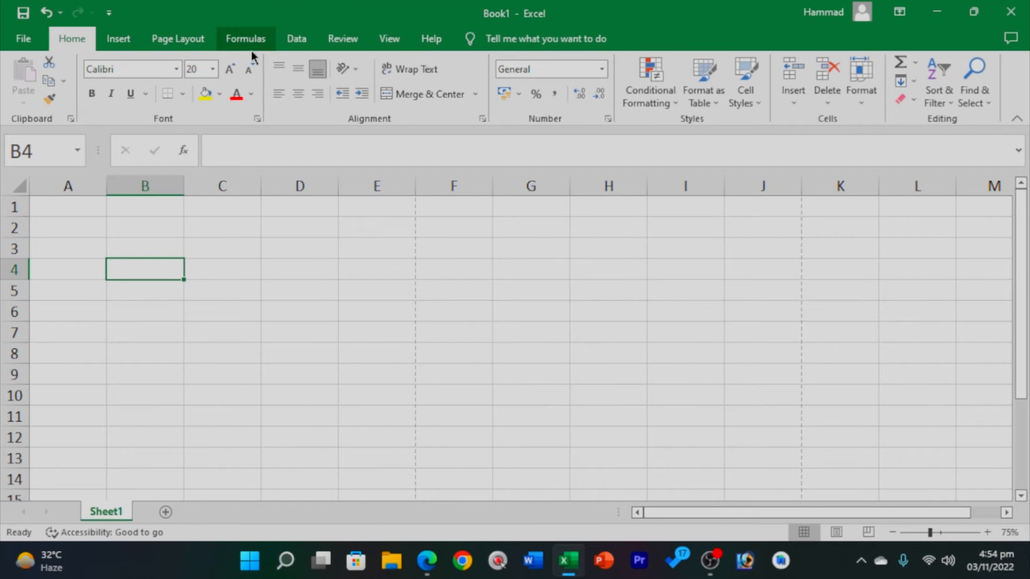
Type PH ACADEMY, WORD 2016 and Ms office 2022 down column C from C2.
left_click(118, 313)
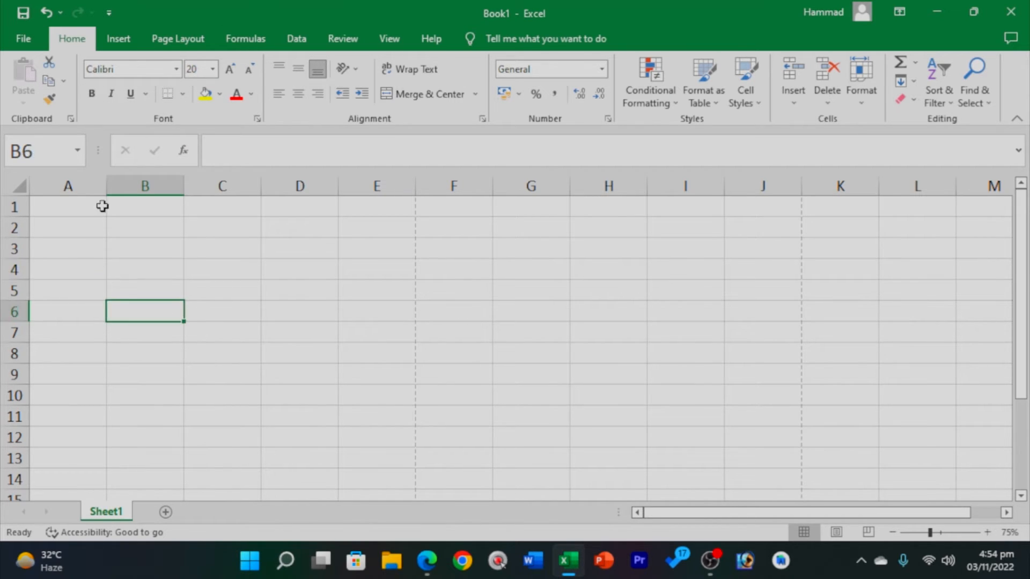
left_click(75, 211)
left_click(186, 238)
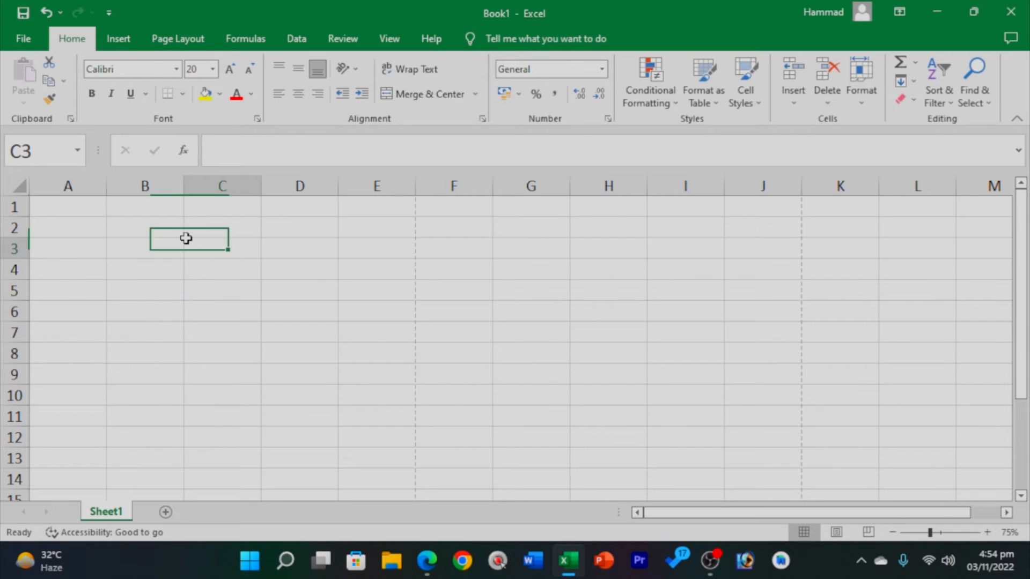
double_click(236, 226)
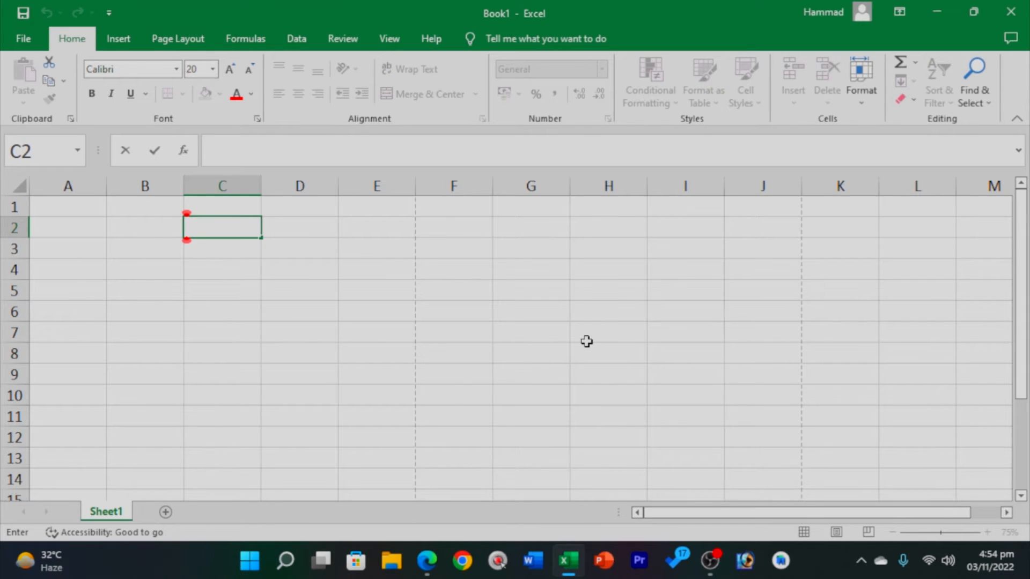
type("PH AC")
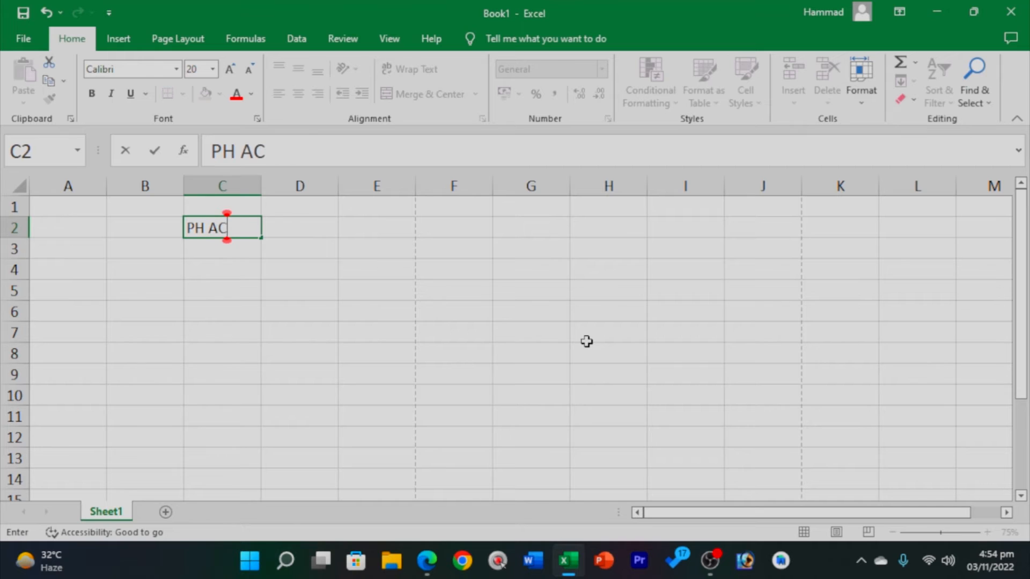
type("ADEMY")
key("Return")
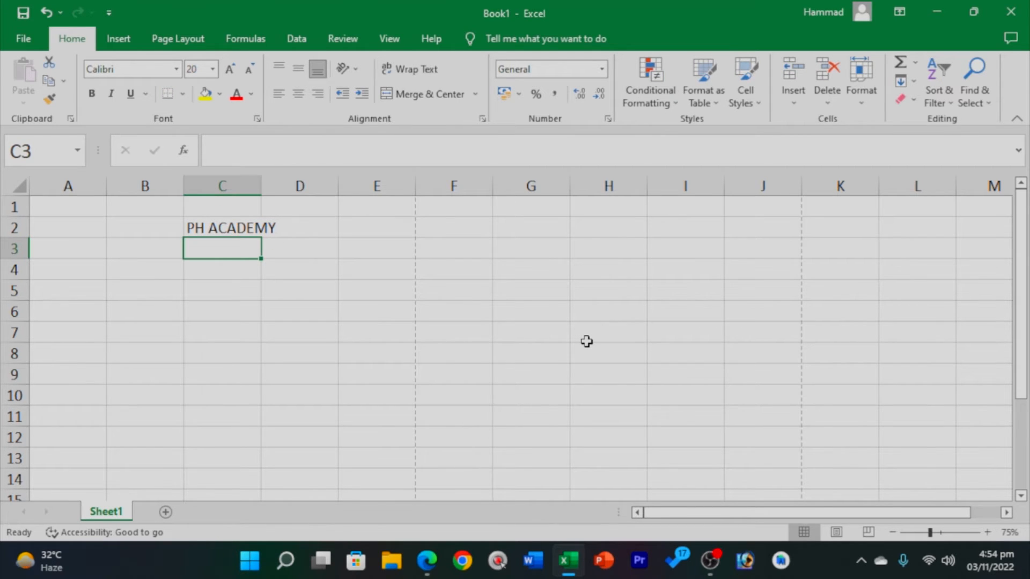
type("WORD")
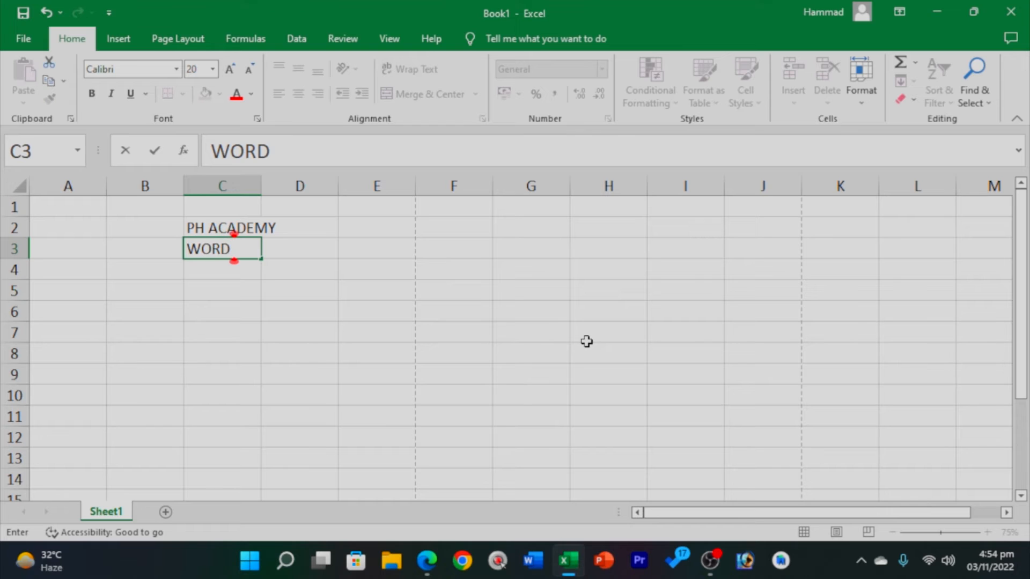
type(" 2016")
key("Return")
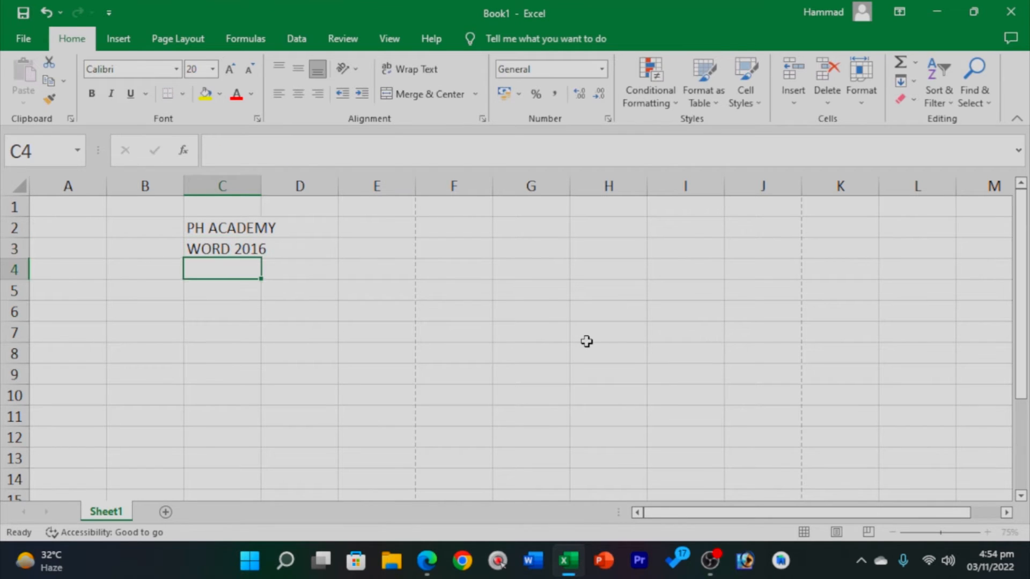
type("Ms o")
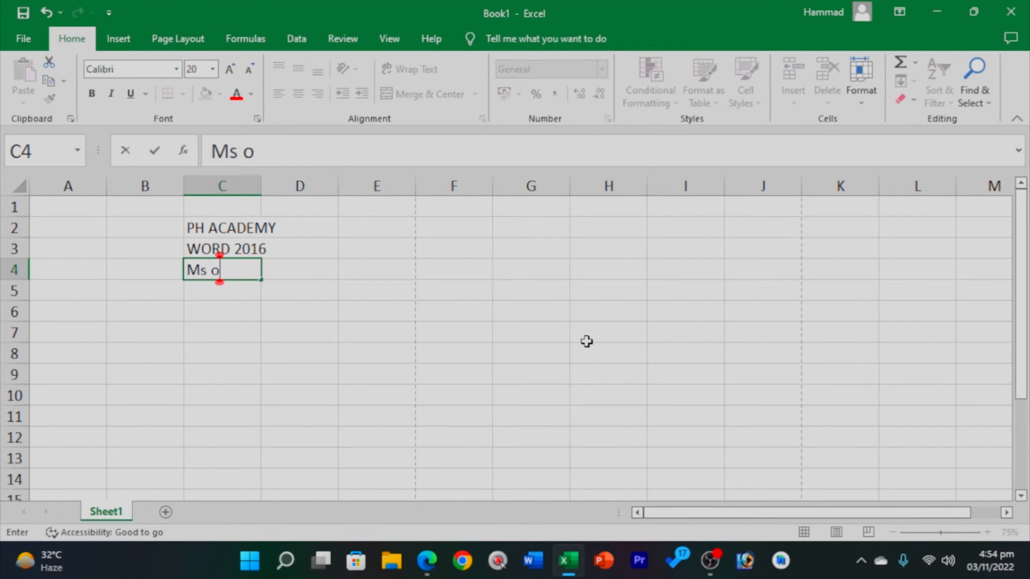
type("ffice 20")
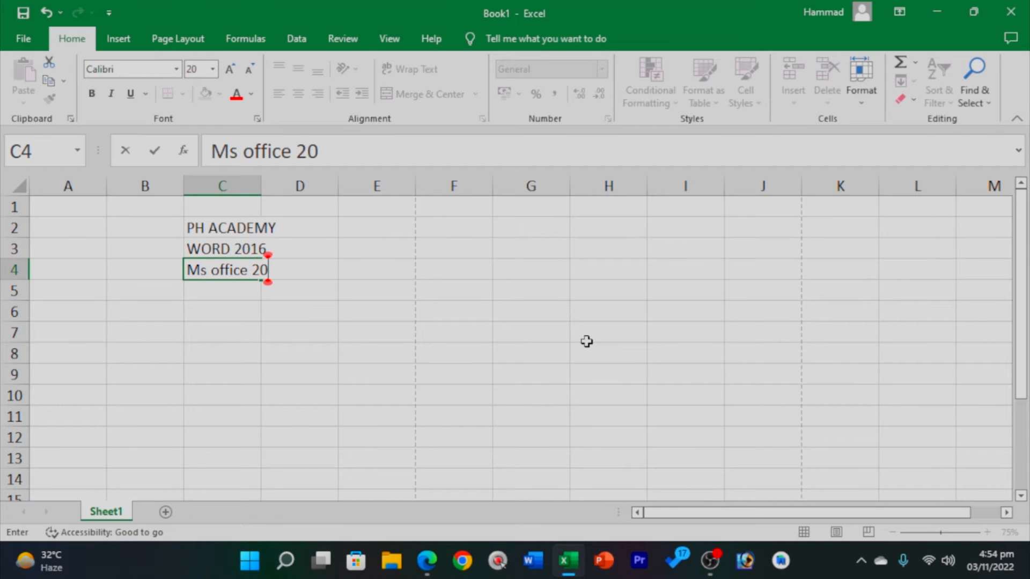
type("22")
left_click(584, 340)
left_click_drag(204, 226, 245, 231)
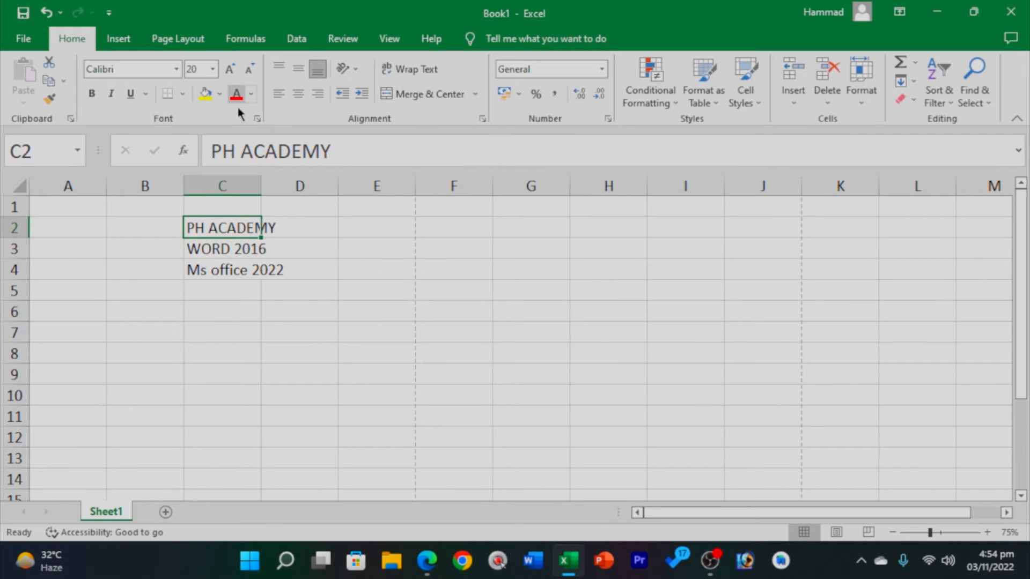
Set the PH ACADEMY text in C2 to size 28 after trying 72, 36 and 48.
double_click(218, 228)
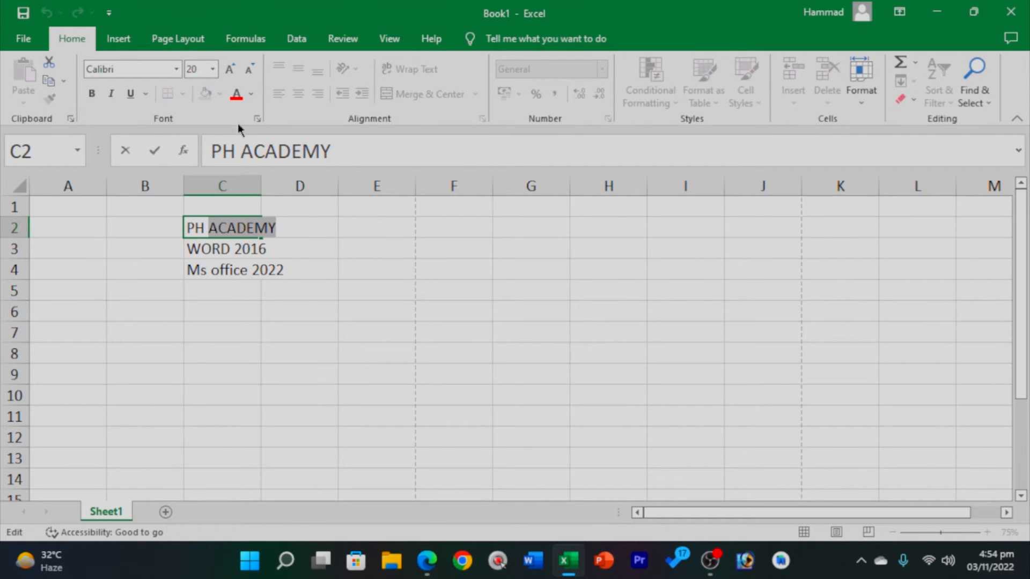
key("Escape")
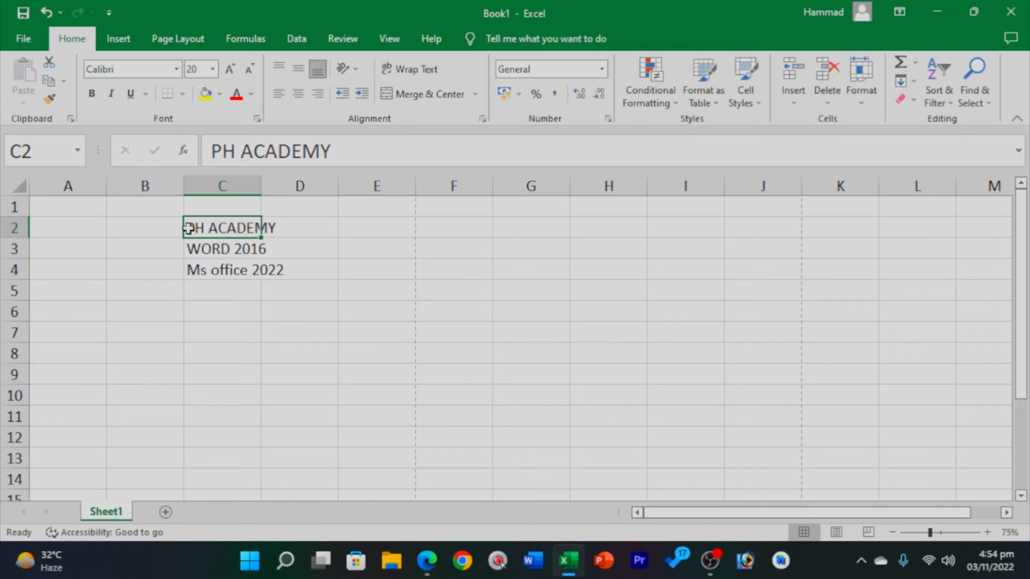
double_click(189, 228)
left_click_drag(189, 228, 287, 218)
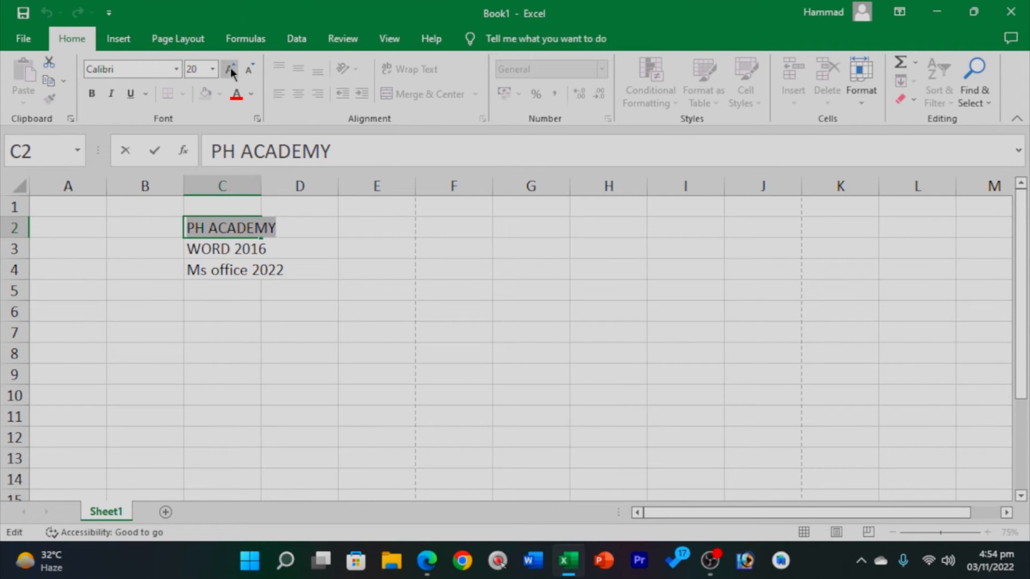
left_click(213, 69)
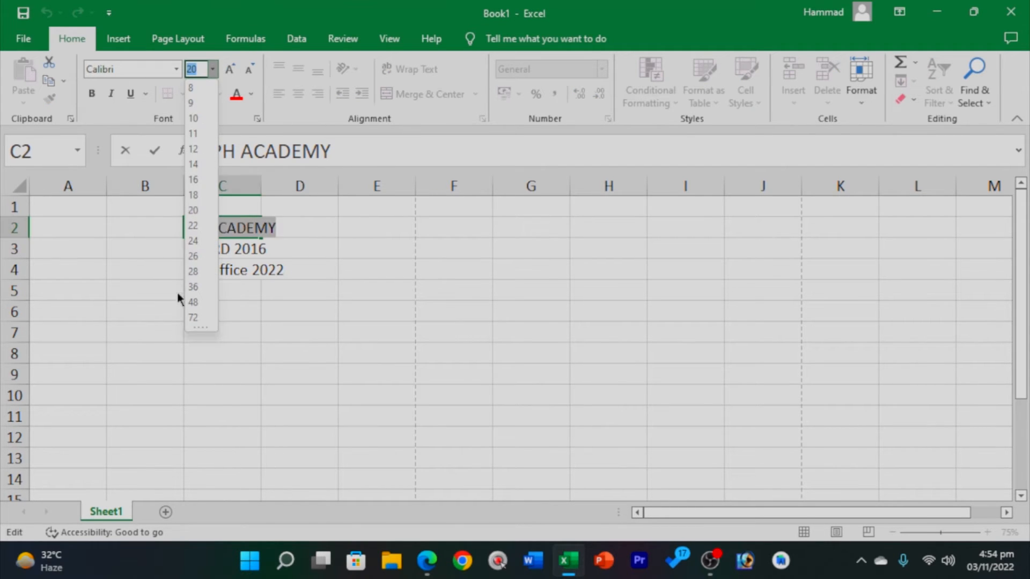
left_click(194, 317)
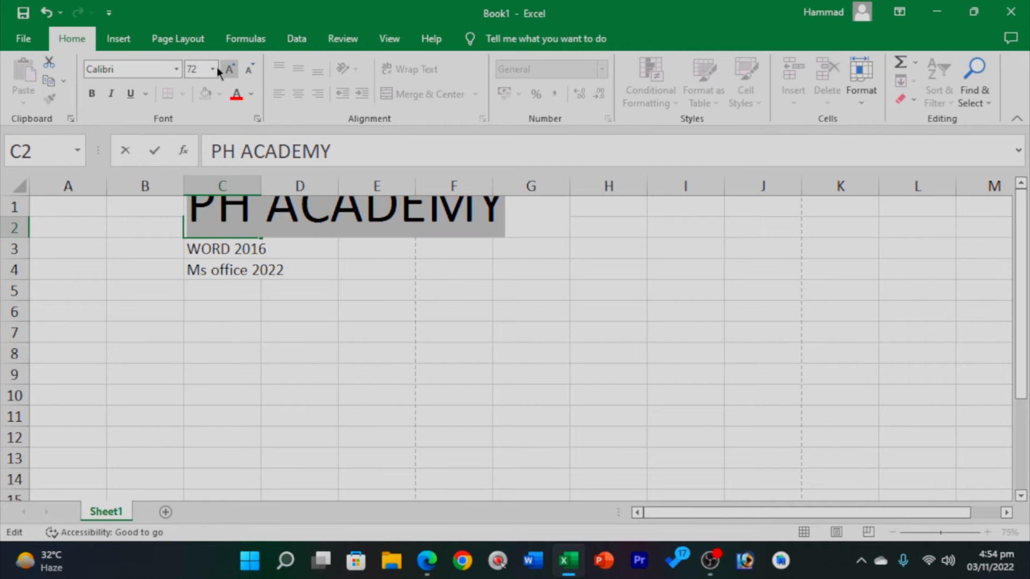
left_click(236, 71)
left_click(244, 68)
left_click(244, 69)
left_click(230, 74)
left_click(230, 74)
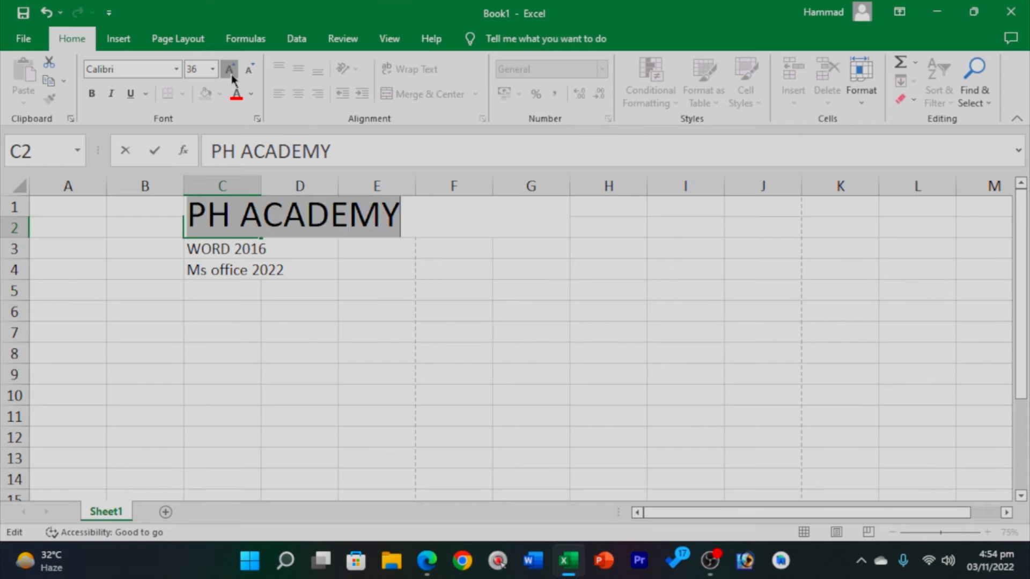
left_click(231, 74)
left_click(243, 69)
left_click(244, 69)
left_click(243, 69)
left_click(230, 72)
left_click(230, 72)
left_click(248, 72)
left_click(248, 72)
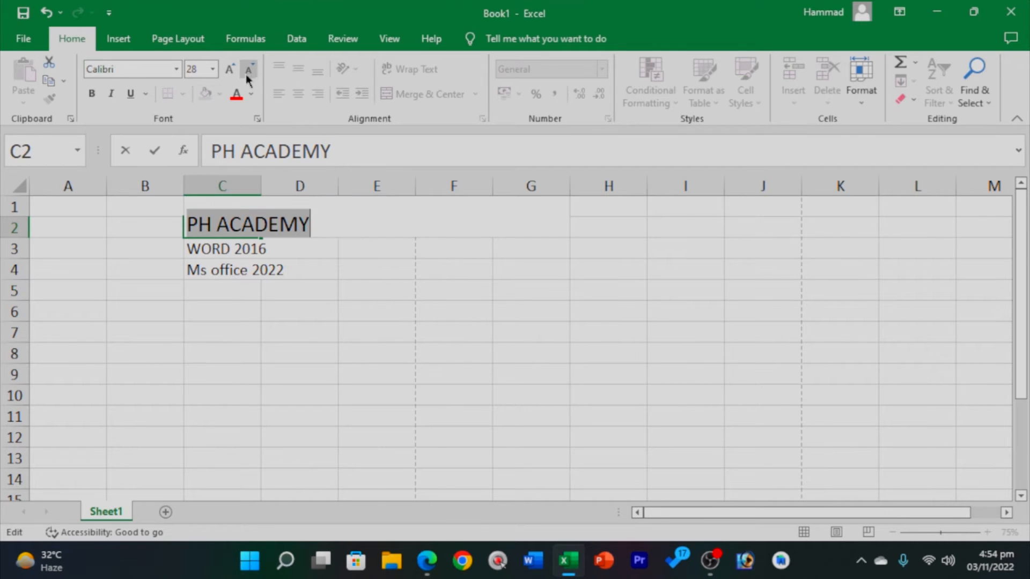
Make PH ACADEMY bold, italic and double-underlined in dark gold text.
left_click(94, 94)
left_click(111, 93)
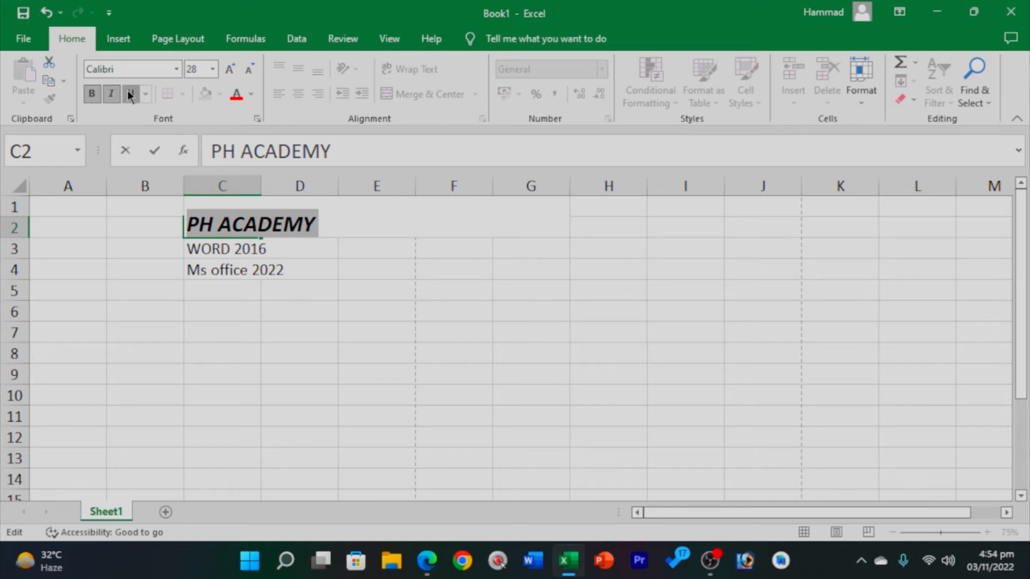
left_click(129, 94)
left_click(146, 93)
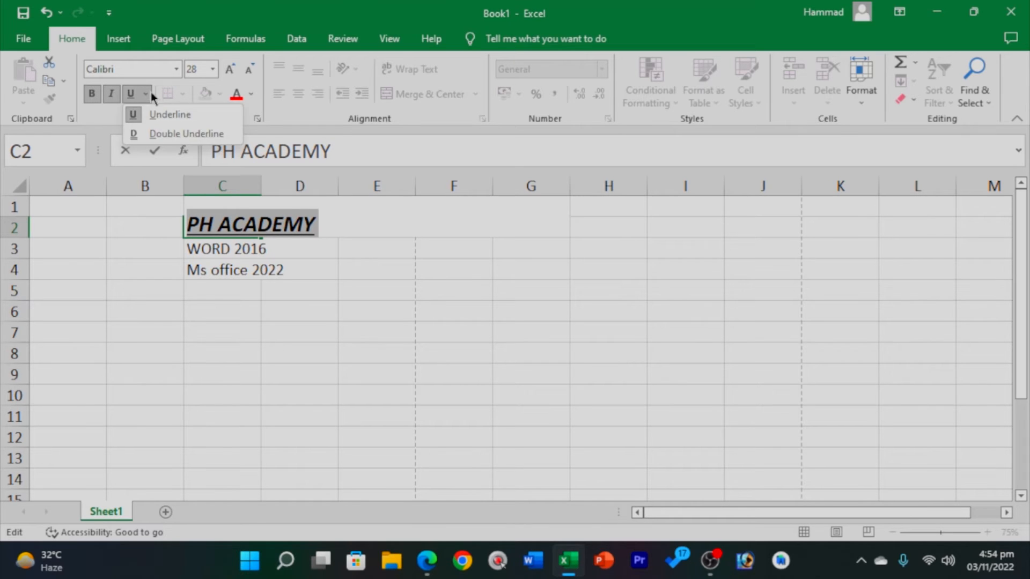
left_click(155, 134)
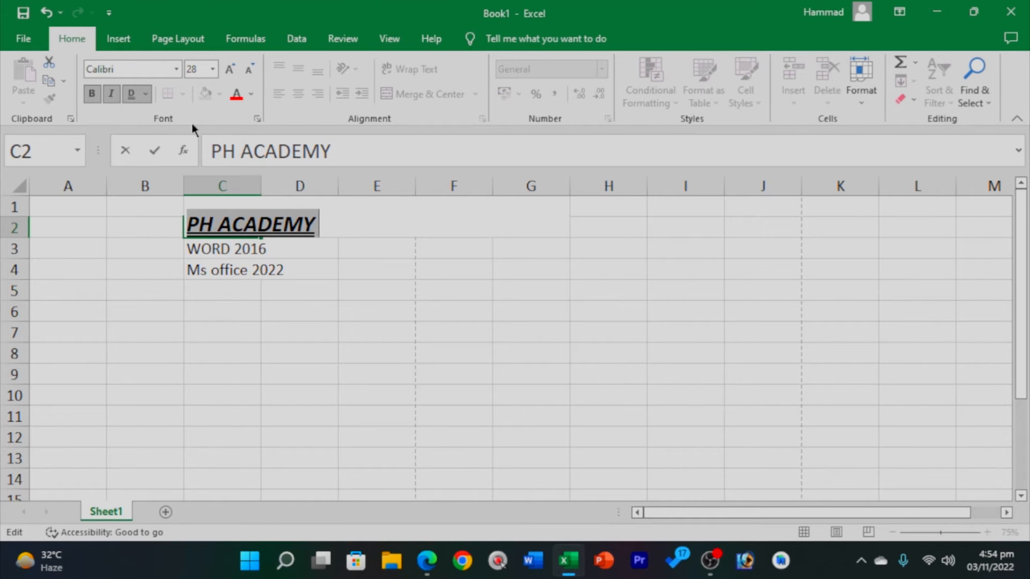
left_click(252, 94)
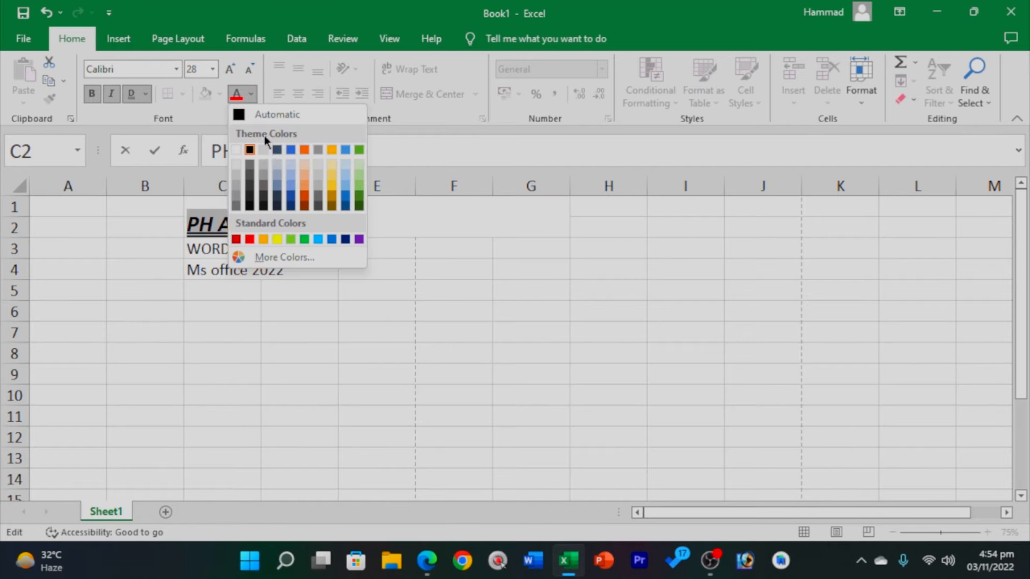
left_click(331, 206)
Fill the PH ACADEMY cell C2 with yellow and review it across B2:D2.
left_click(235, 235)
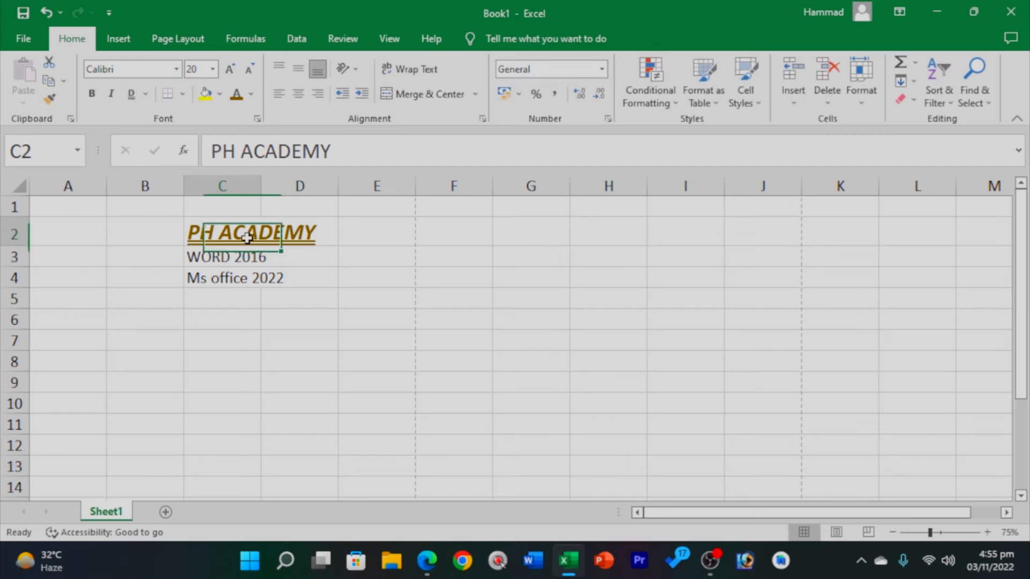
left_click(347, 319)
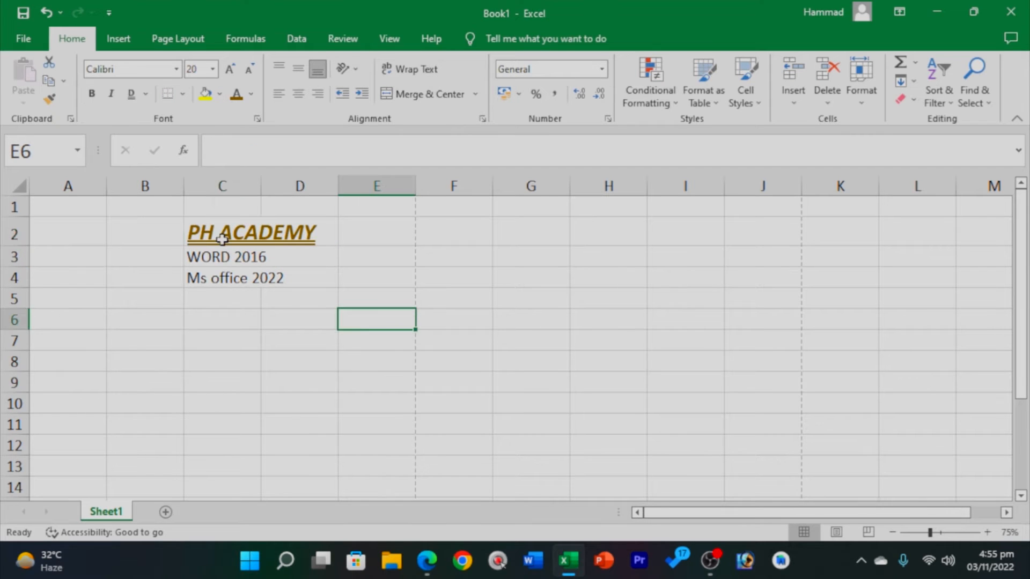
left_click(223, 239)
left_click(205, 94)
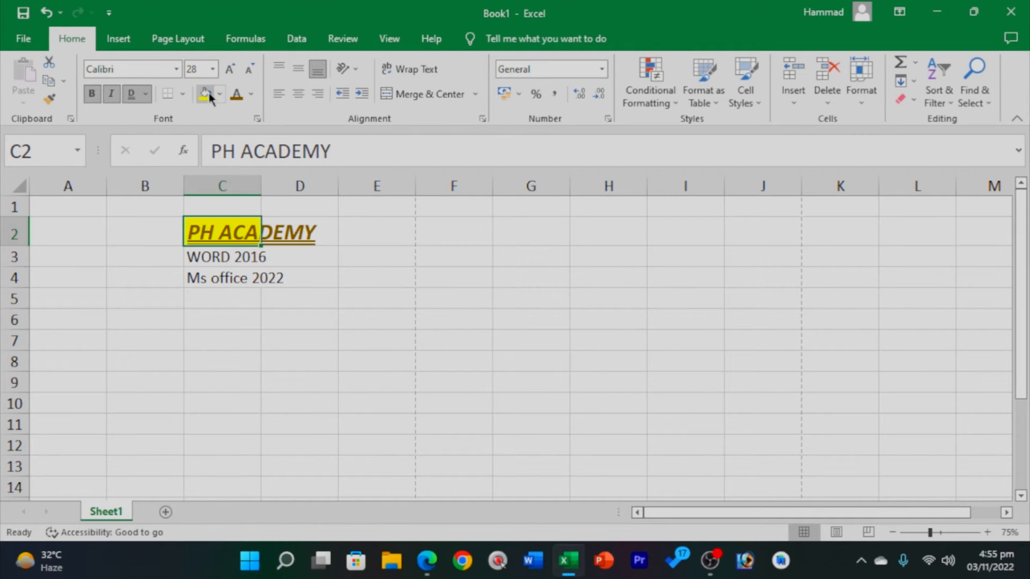
left_click(295, 295)
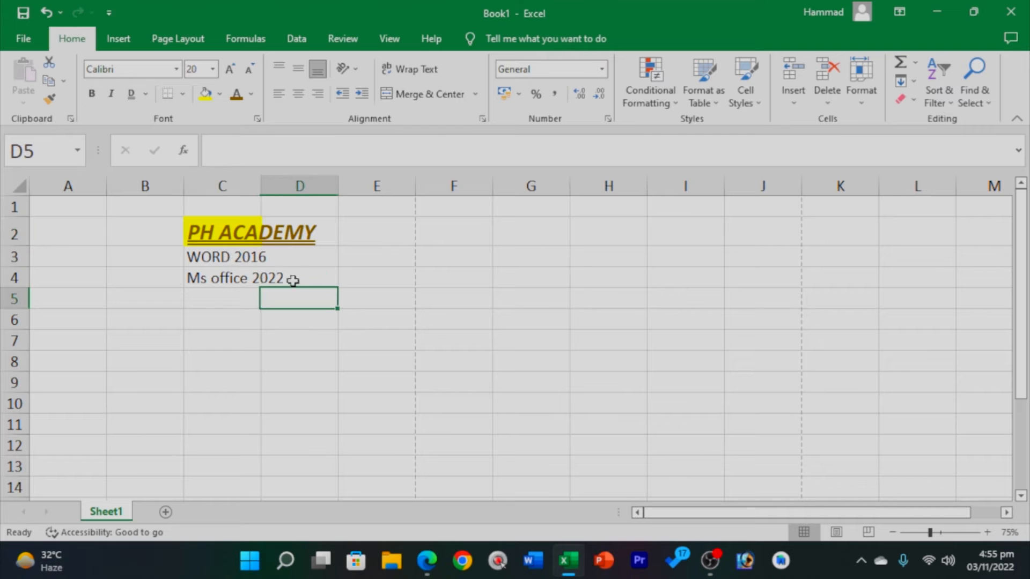
left_click(255, 230)
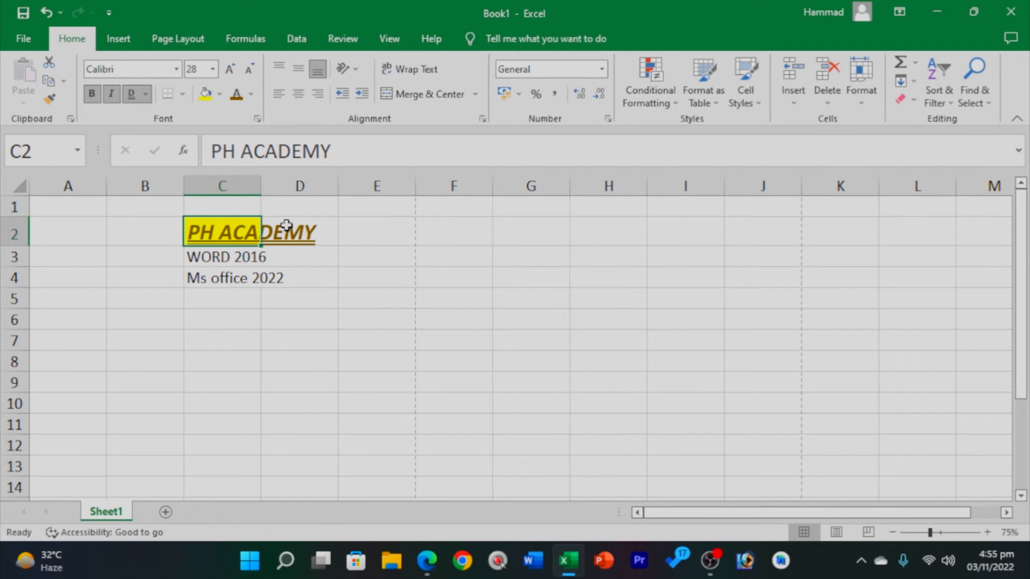
left_click_drag(290, 225, 201, 256)
left_click(224, 380)
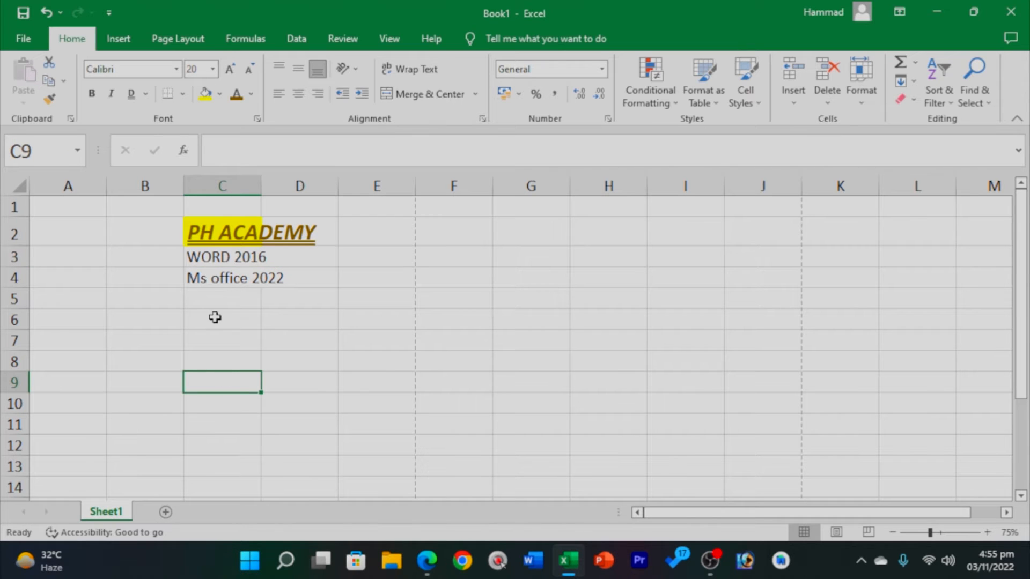
left_click(332, 323)
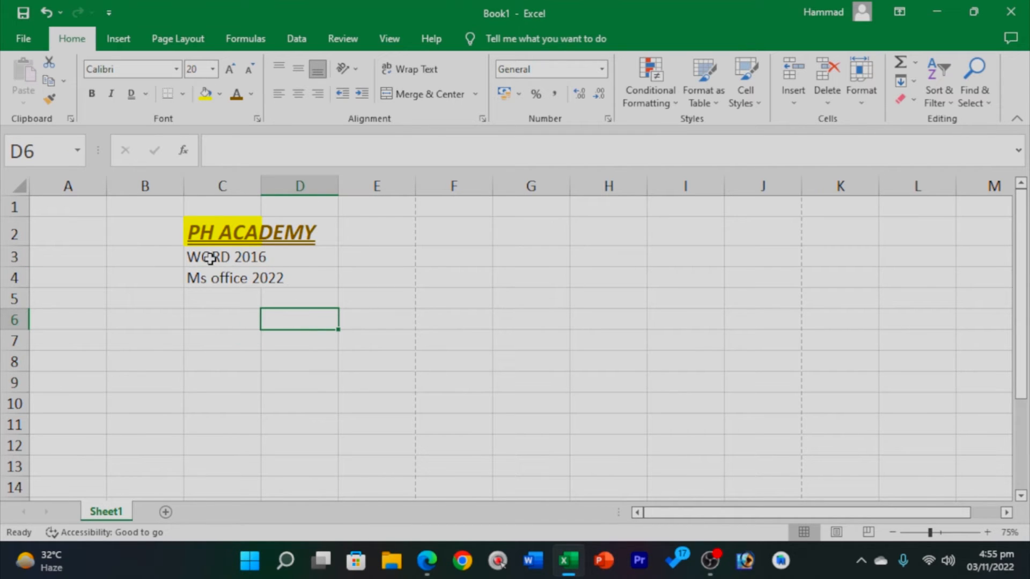
Make the WORD 2016 and Ms office 2022 lines bold, italic, underlined Arial Black.
left_click_drag(207, 260, 284, 281)
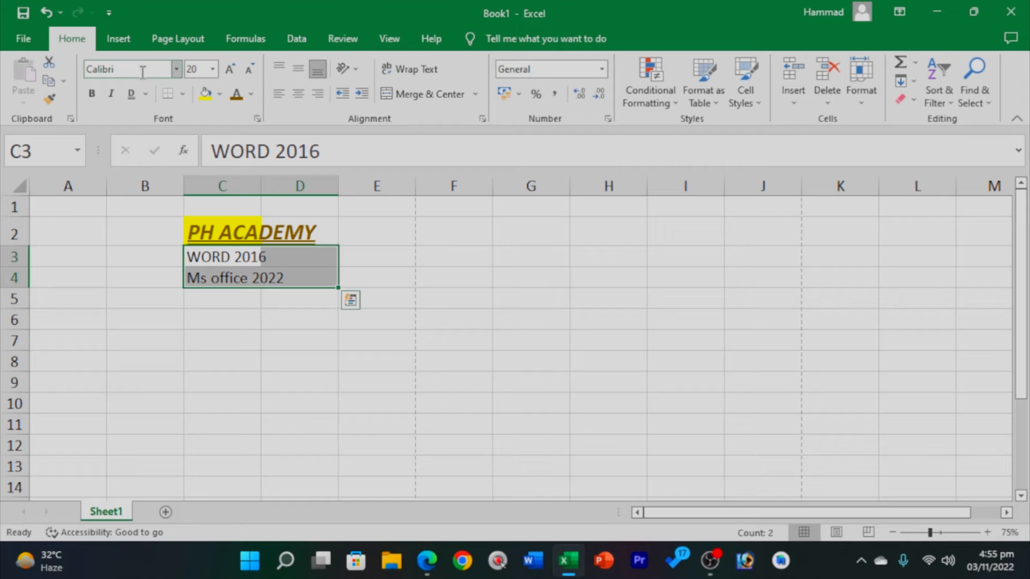
left_click(111, 94)
left_click(131, 93)
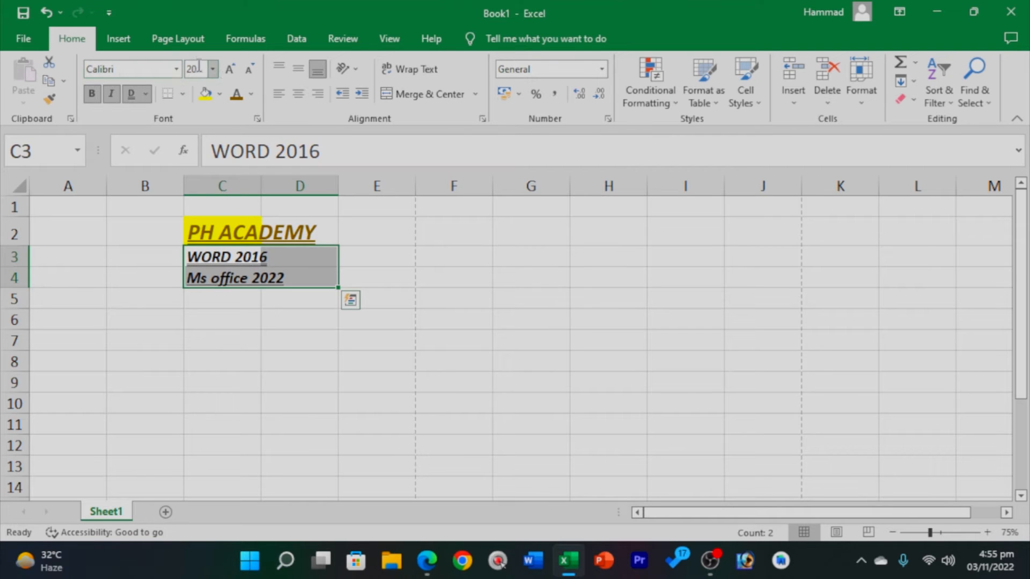
left_click(176, 69)
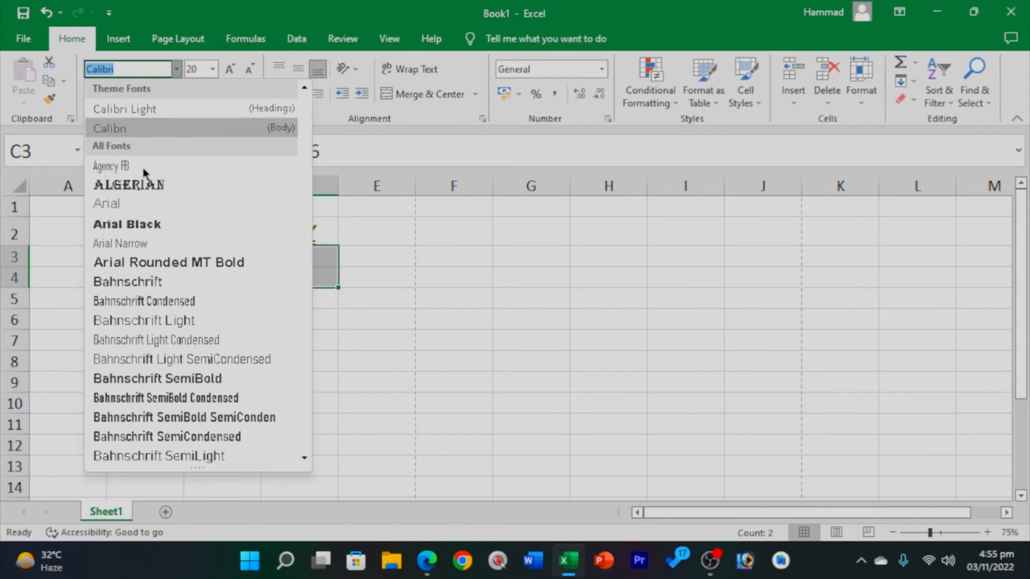
left_click(138, 223)
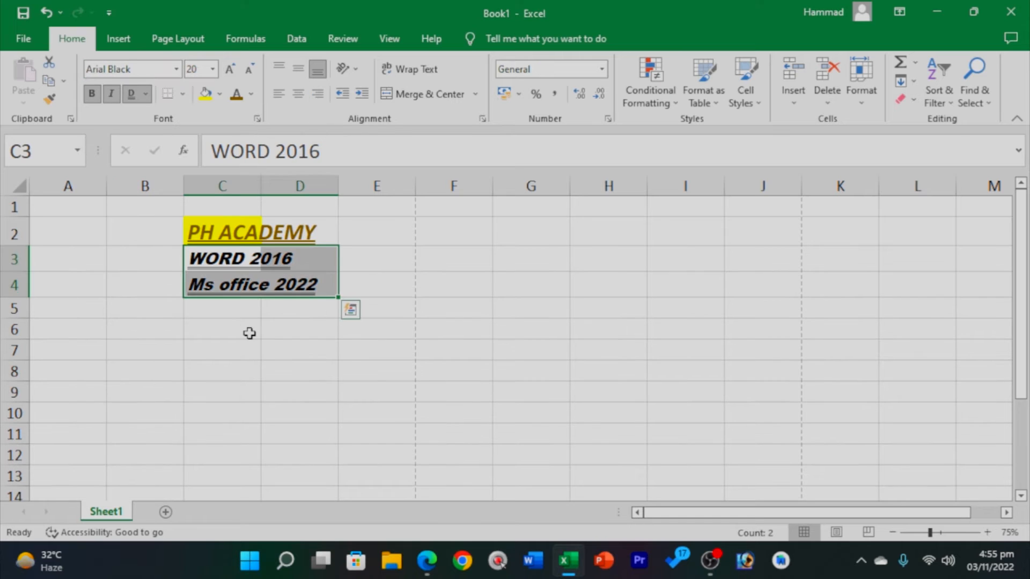
Try Bauhaus 93 on the two lines, then undo back to Arial Black.
left_click(176, 68)
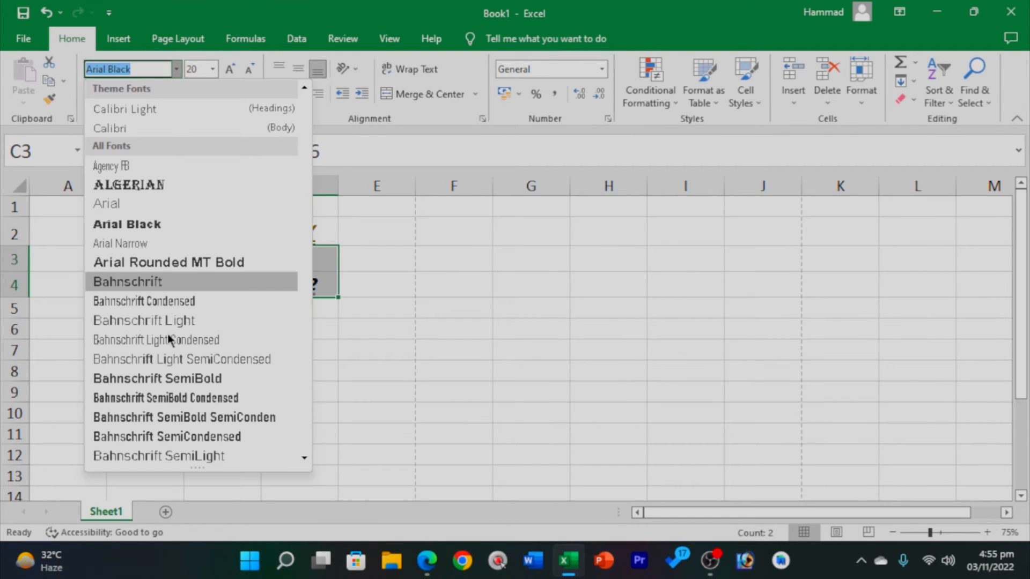
left_click(303, 458)
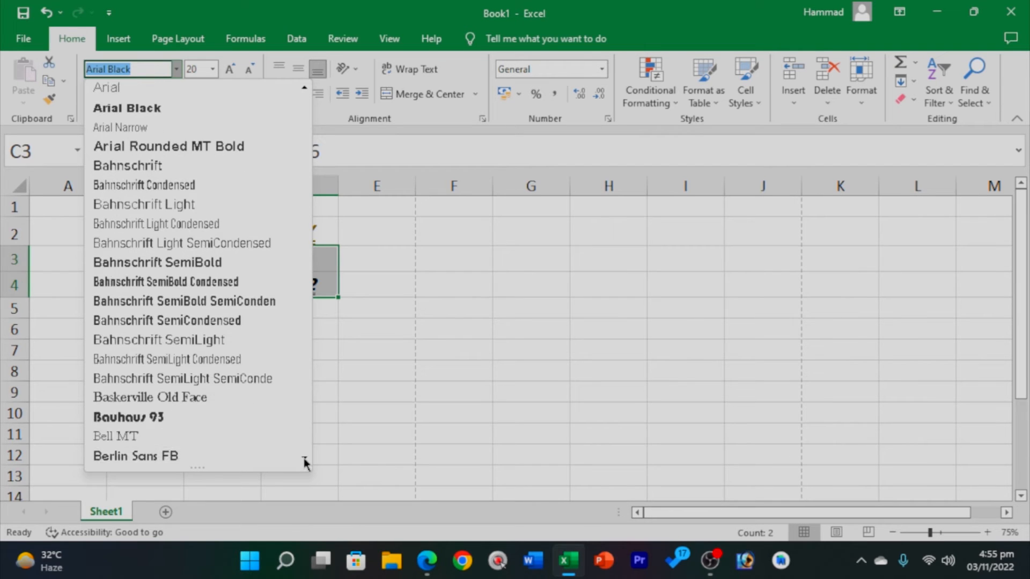
left_click(304, 457)
left_click(150, 397)
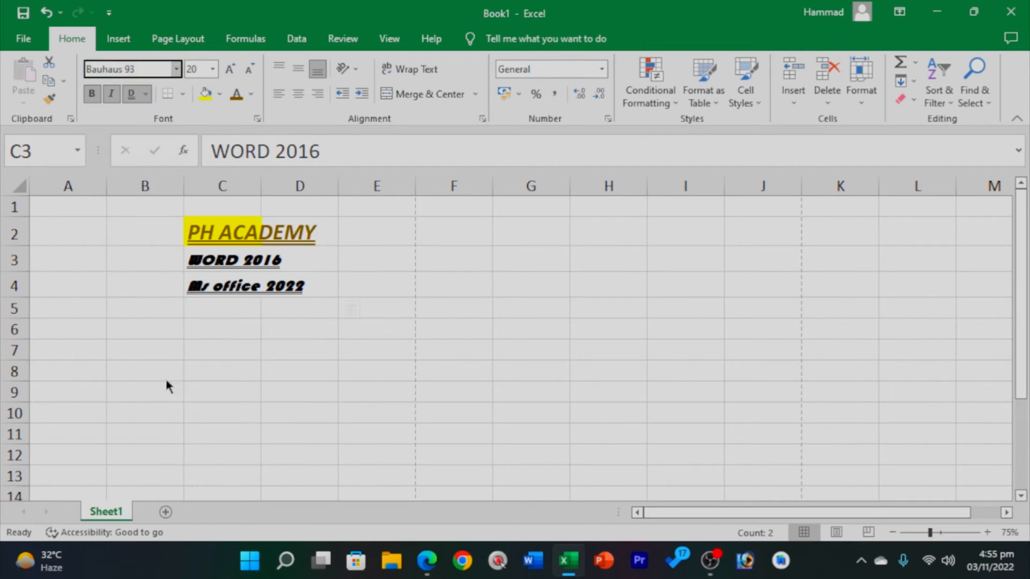
left_click(290, 310)
key("ctrl+z")
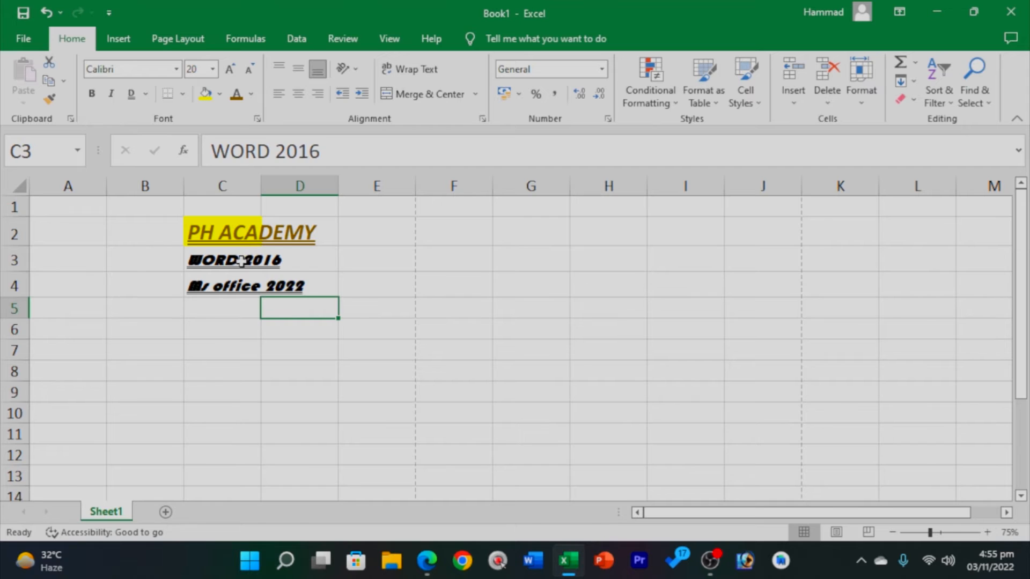
left_click(294, 331)
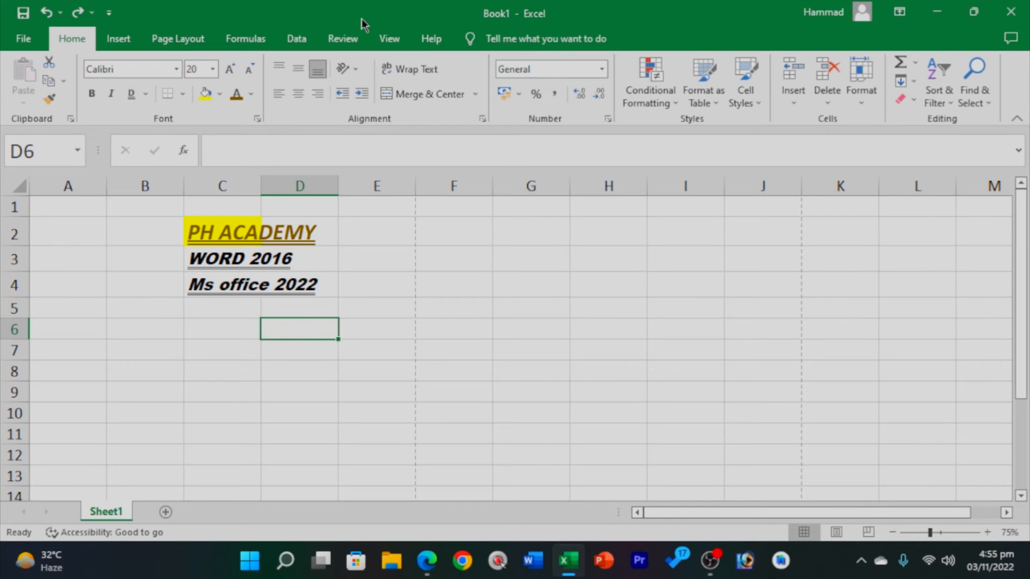
left_click(363, 460)
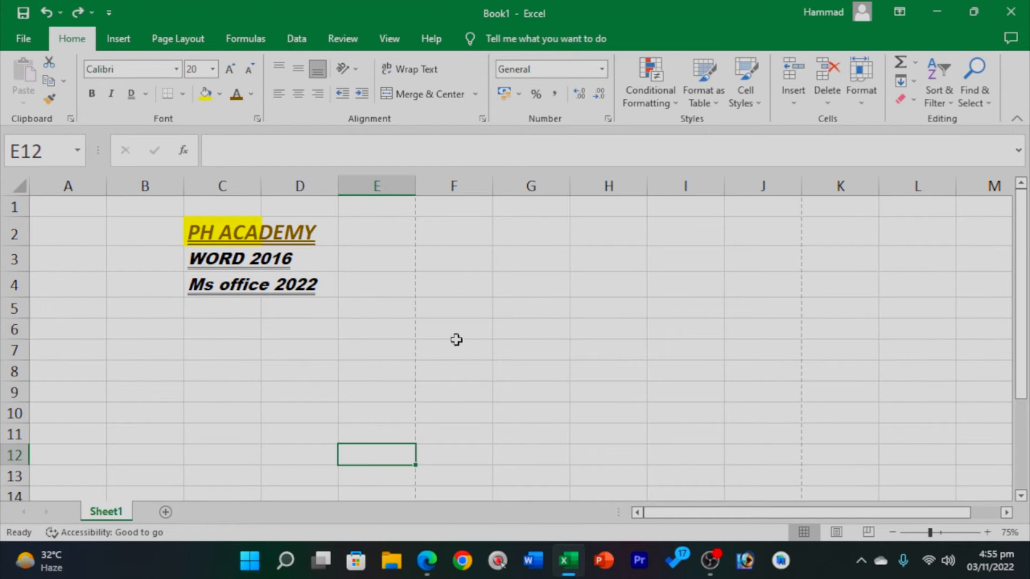
Enter 152 in F2 and align it to the top of the cell.
left_click(455, 233)
double_click(455, 232)
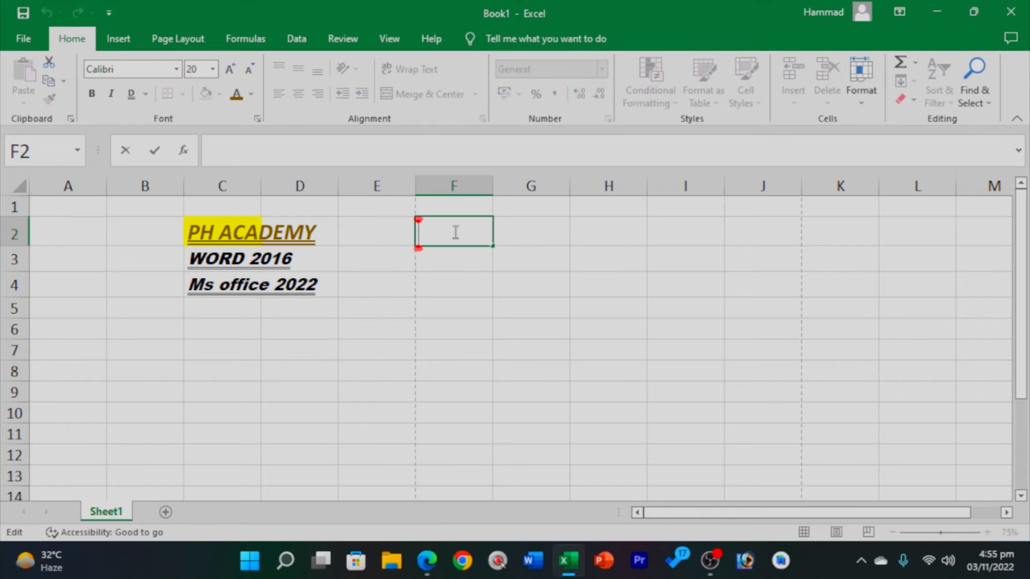
type("152")
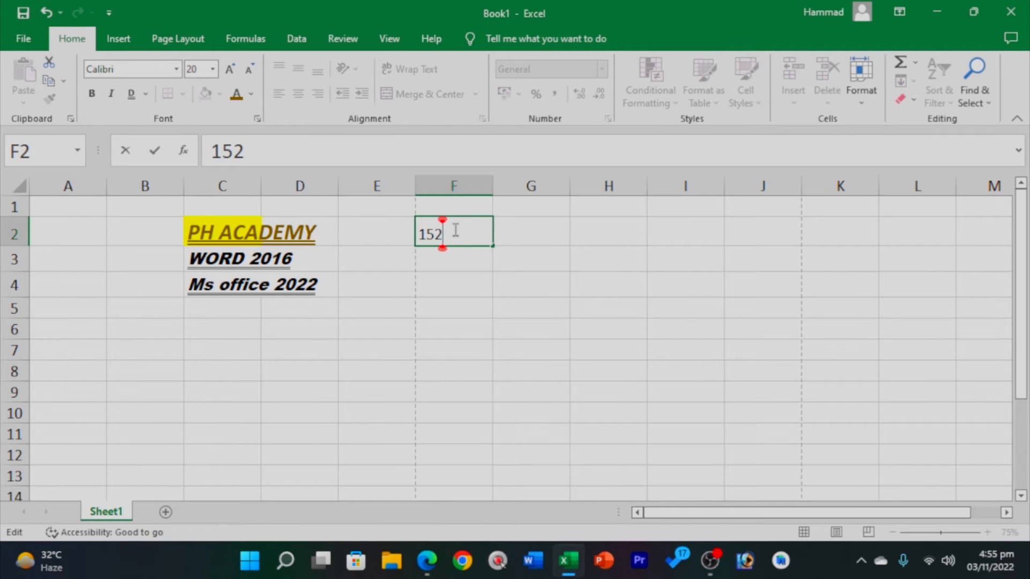
left_click(442, 307)
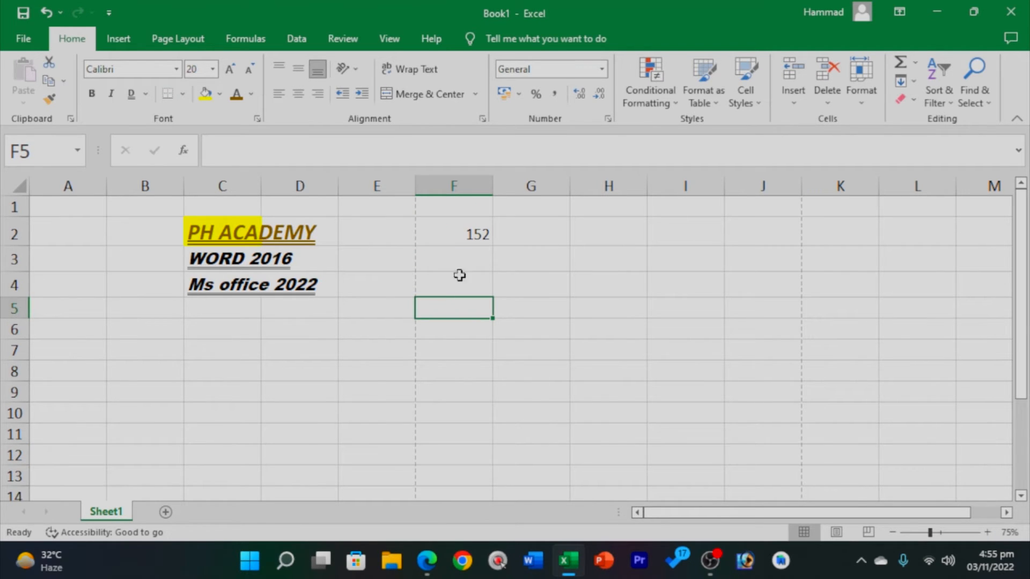
left_click(472, 227)
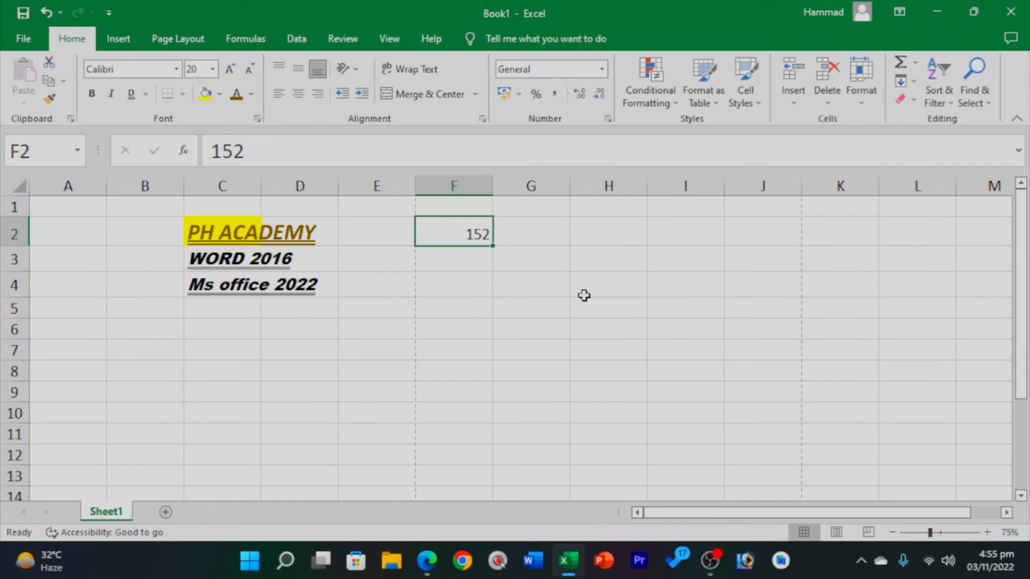
left_click(284, 66)
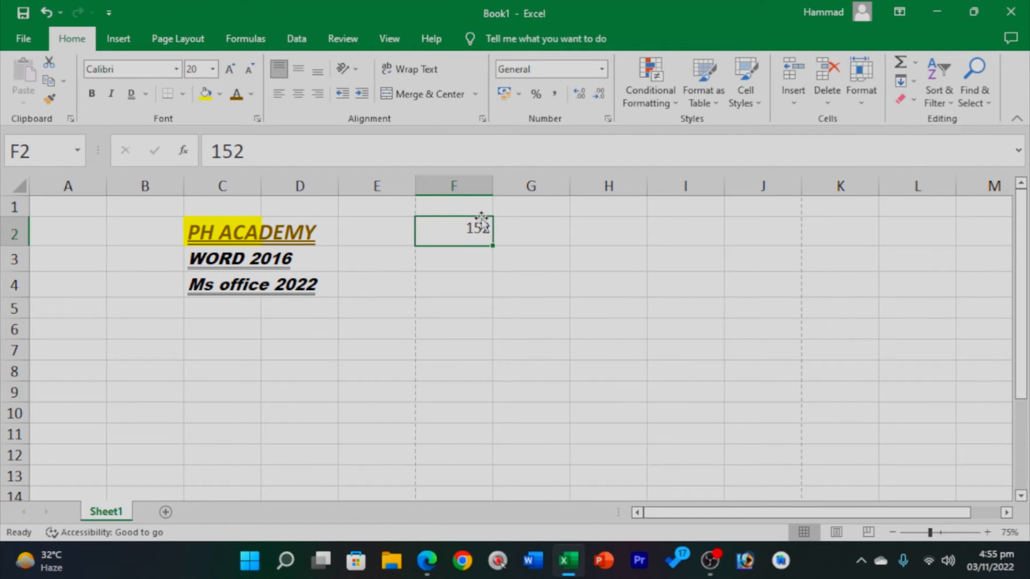
Adjust the zoom to show columns A to G and enlarge the font of 152.
left_click_drag(930, 532, 948, 532)
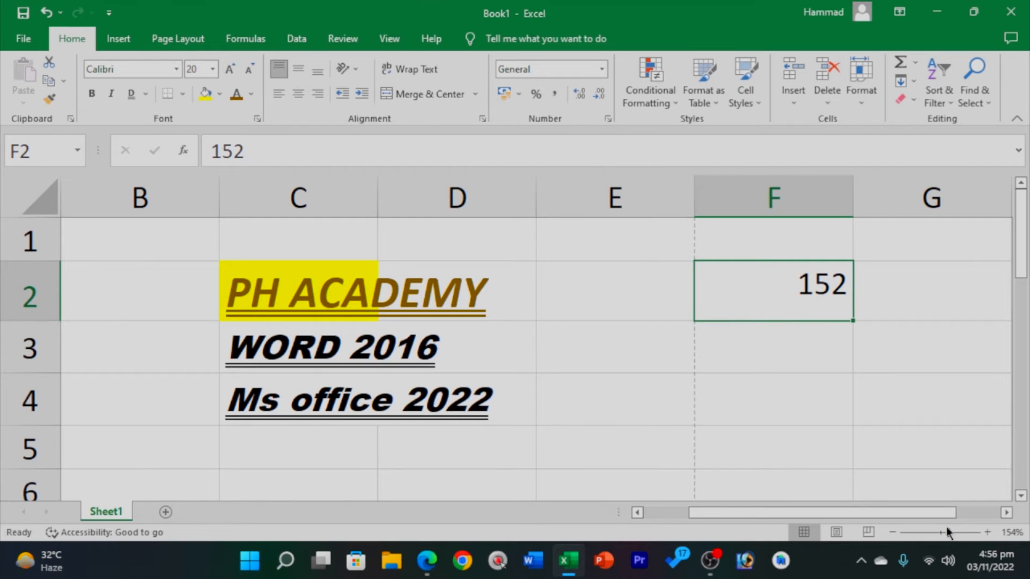
left_click(909, 531)
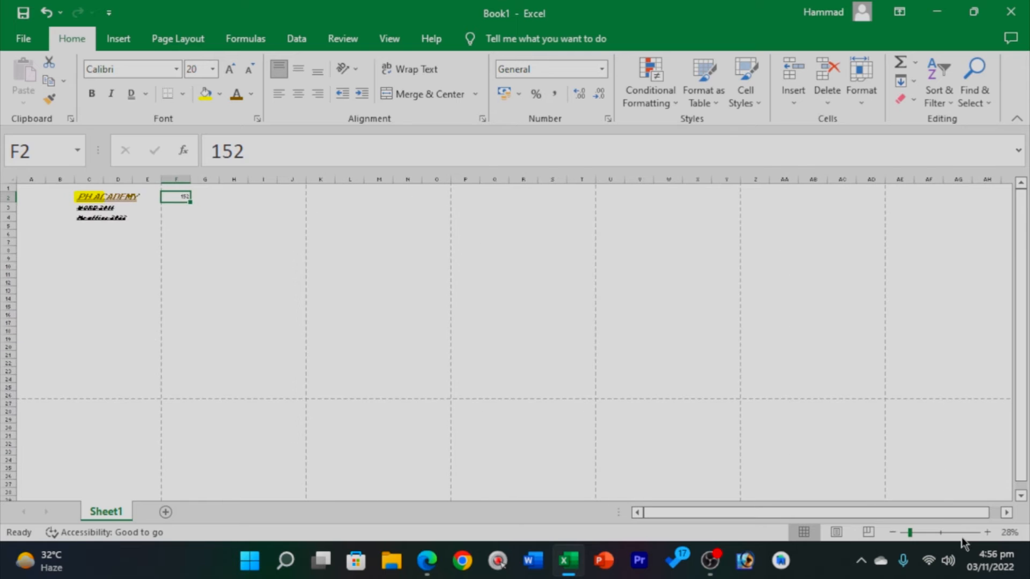
left_click(951, 533)
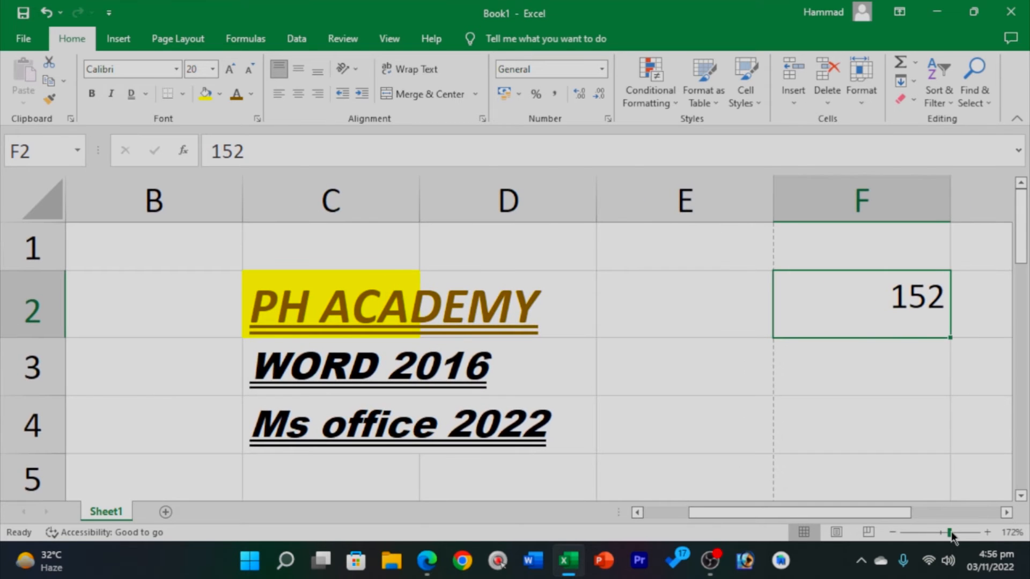
left_click(945, 532)
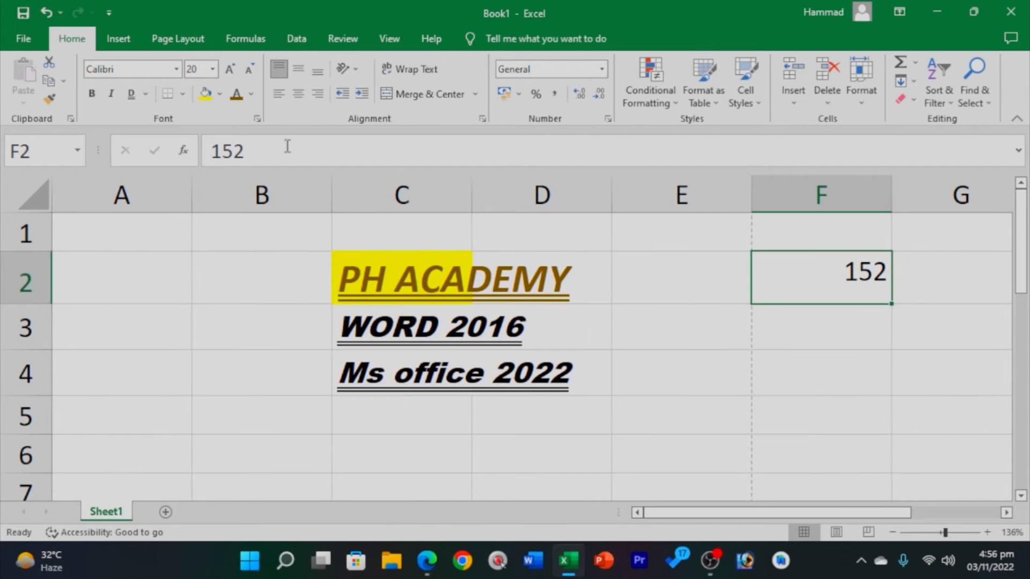
left_click(228, 70)
Return 152 to size 20 and try Middle, Bottom, then Middle vertical alignment.
left_click(229, 70)
left_click(249, 70)
left_click(249, 70)
left_click(298, 69)
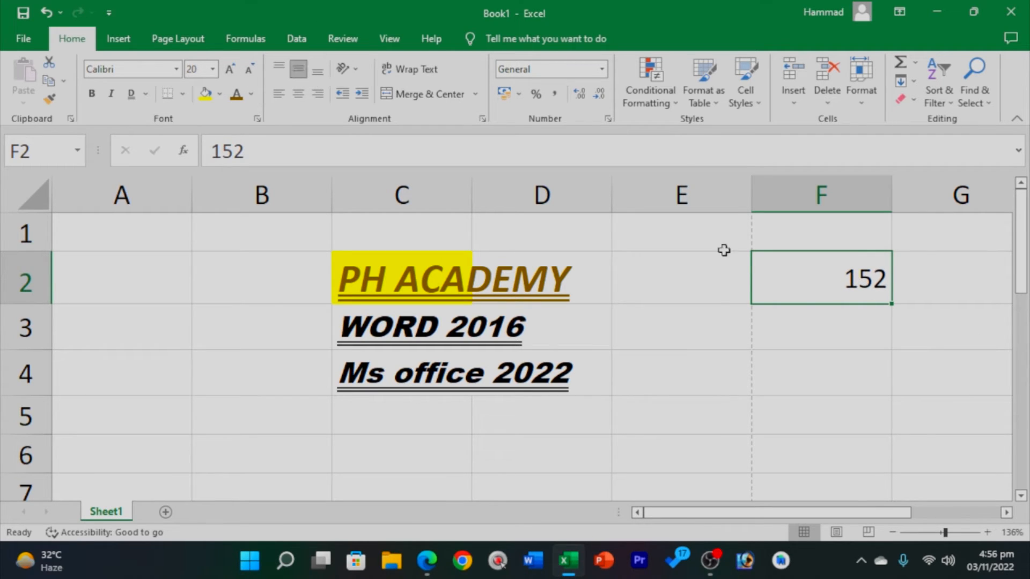
left_click(317, 73)
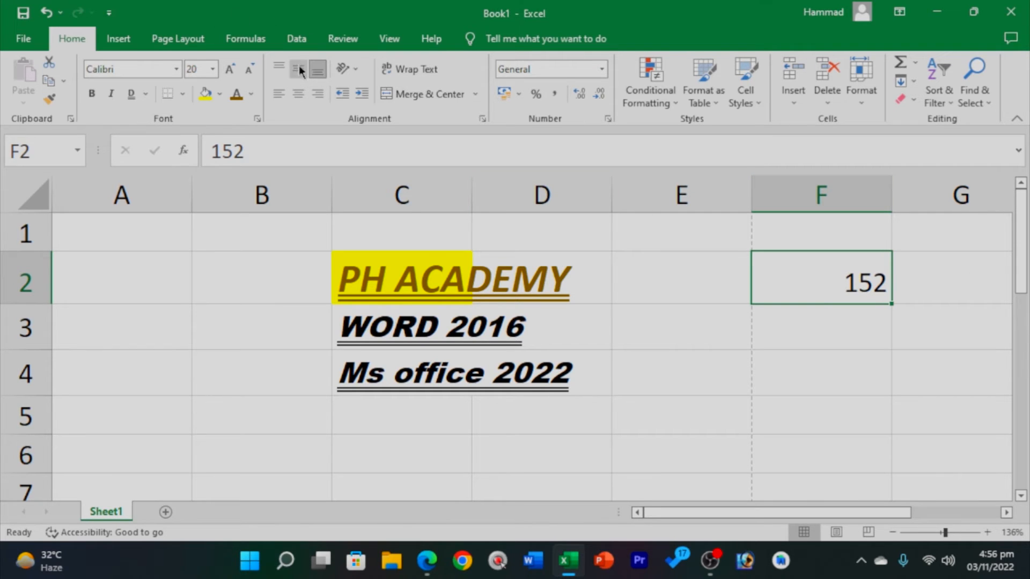
left_click(299, 70)
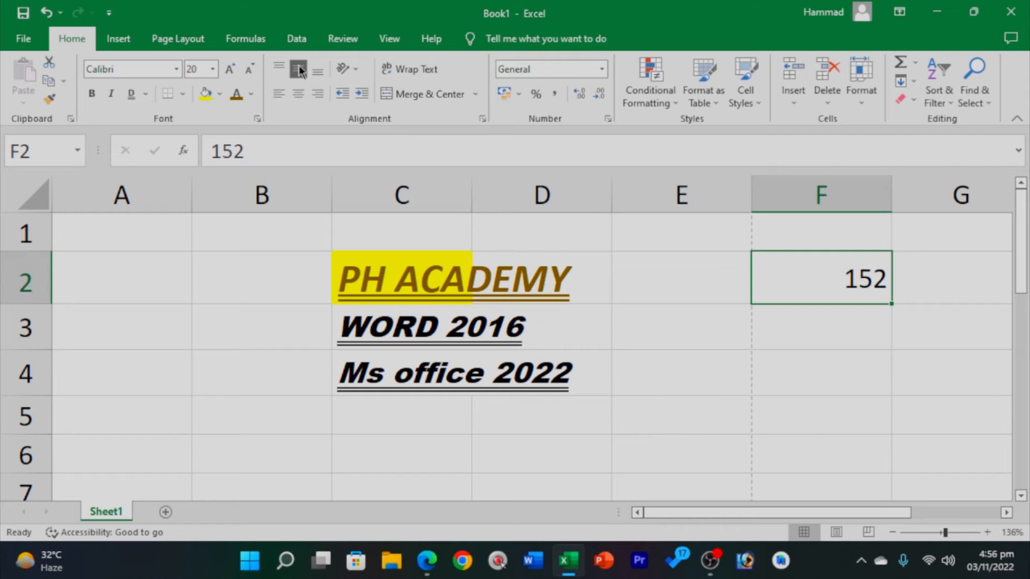
Try left, centre and right alignment for 152, ending right-aligned.
left_click(277, 94)
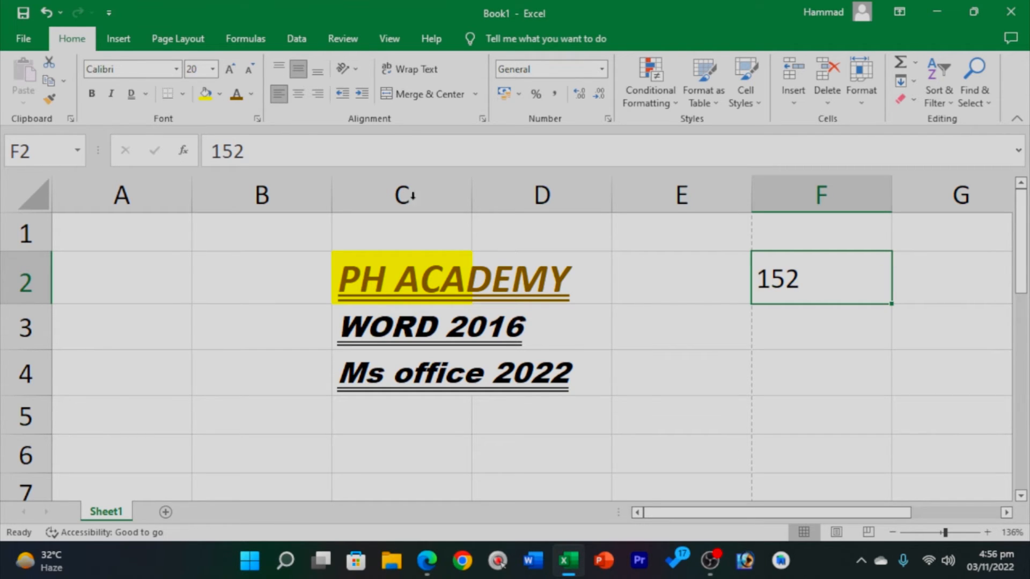
left_click(299, 94)
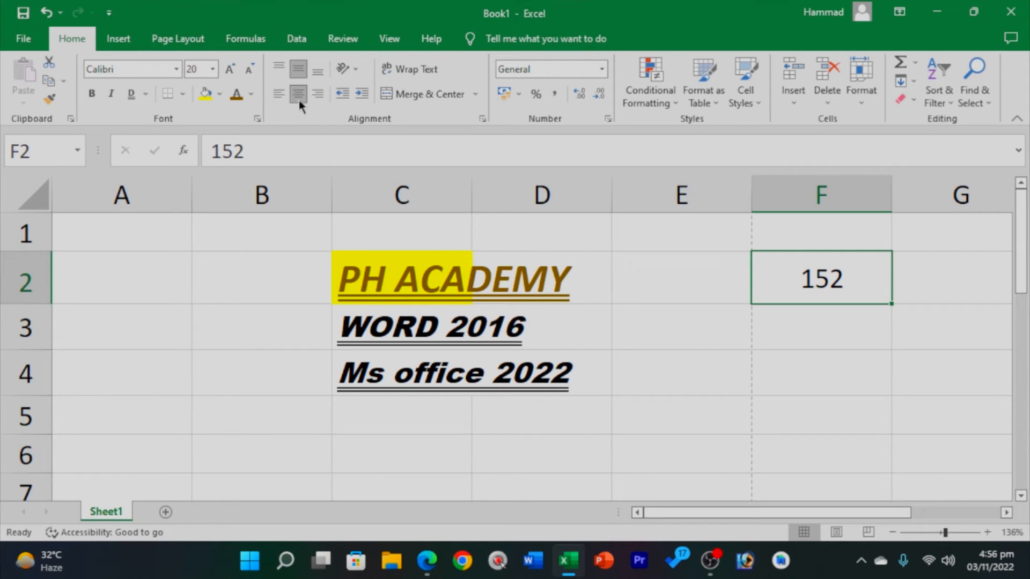
left_click(318, 94)
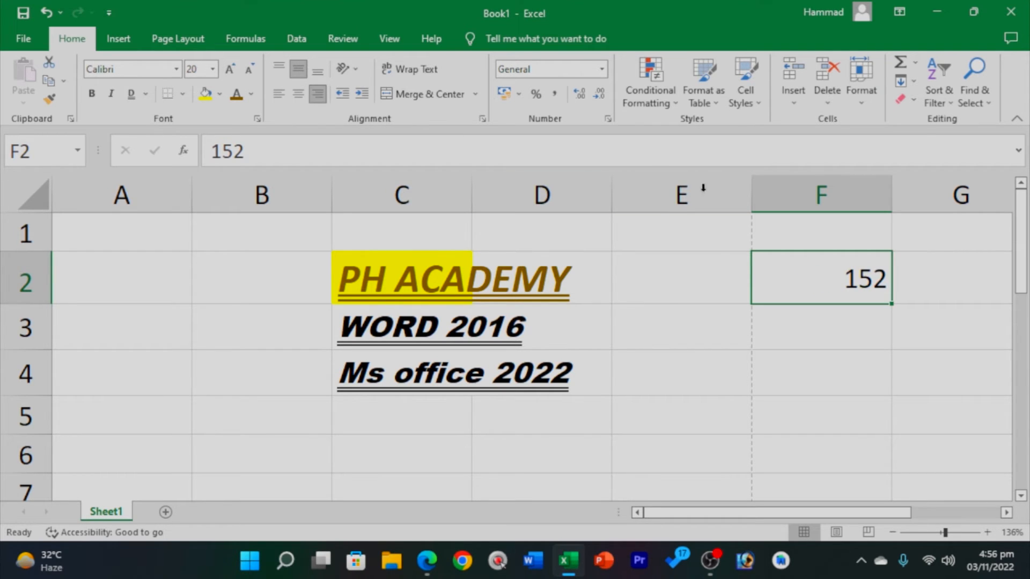
left_click(355, 69)
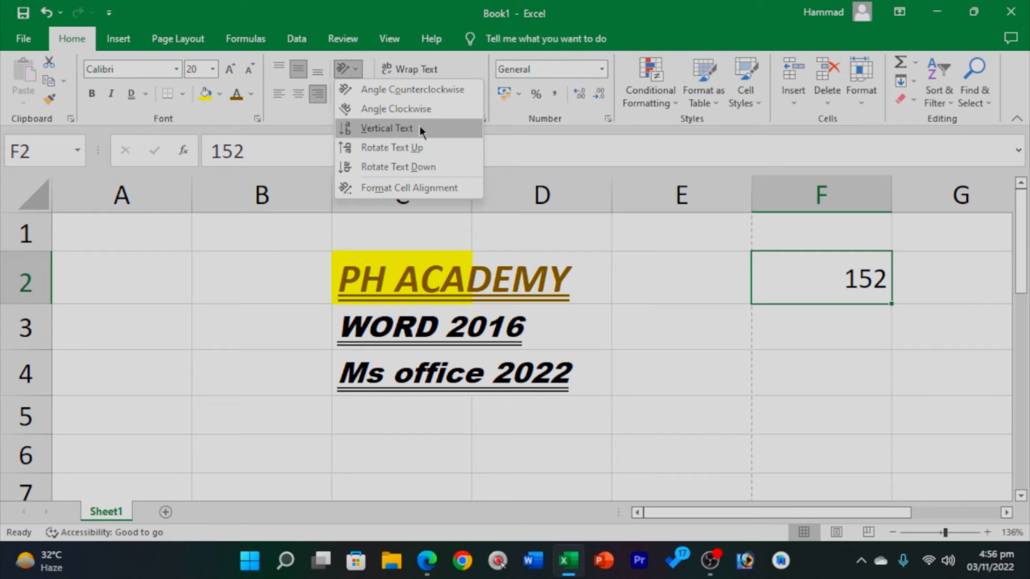
Cycle 152 through vertical, counterclockwise, clockwise and upward orientations, ending rotated down.
left_click(420, 128)
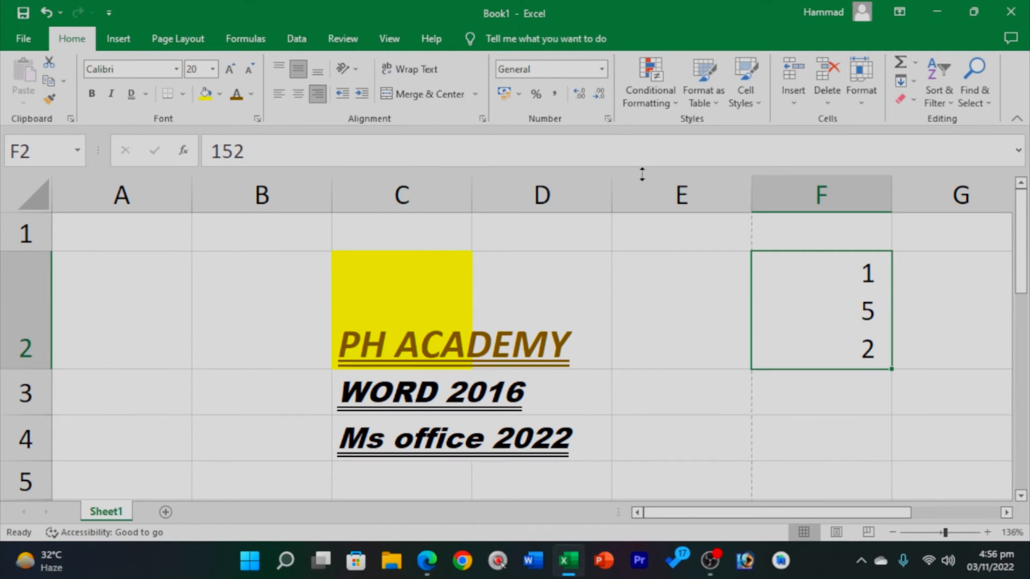
left_click(354, 69)
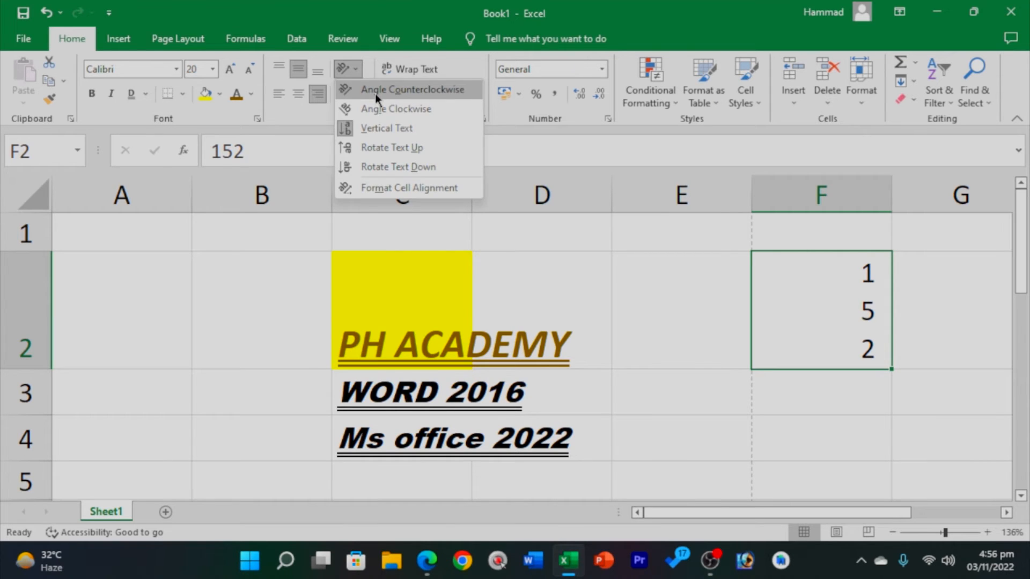
left_click(375, 94)
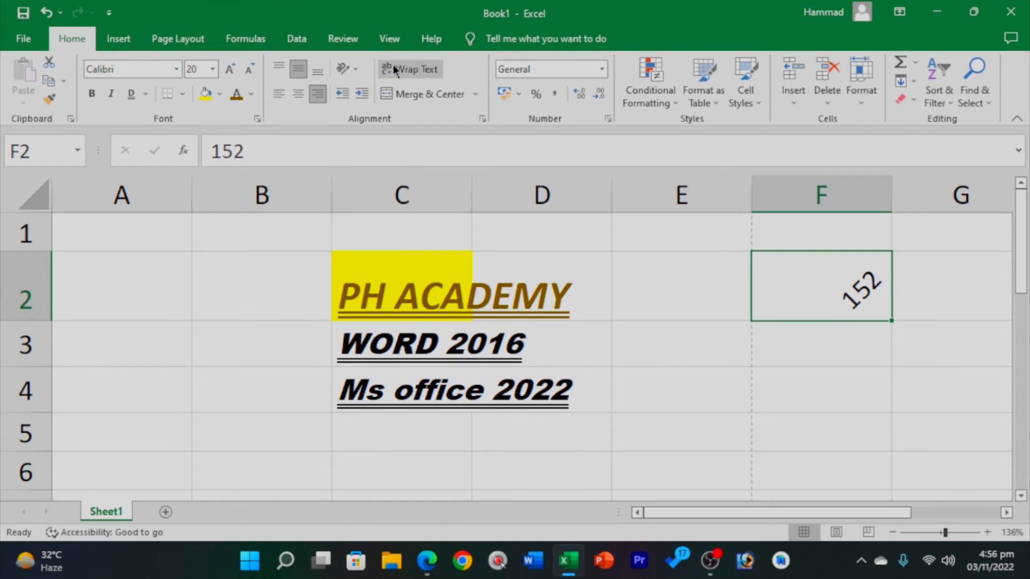
left_click(354, 70)
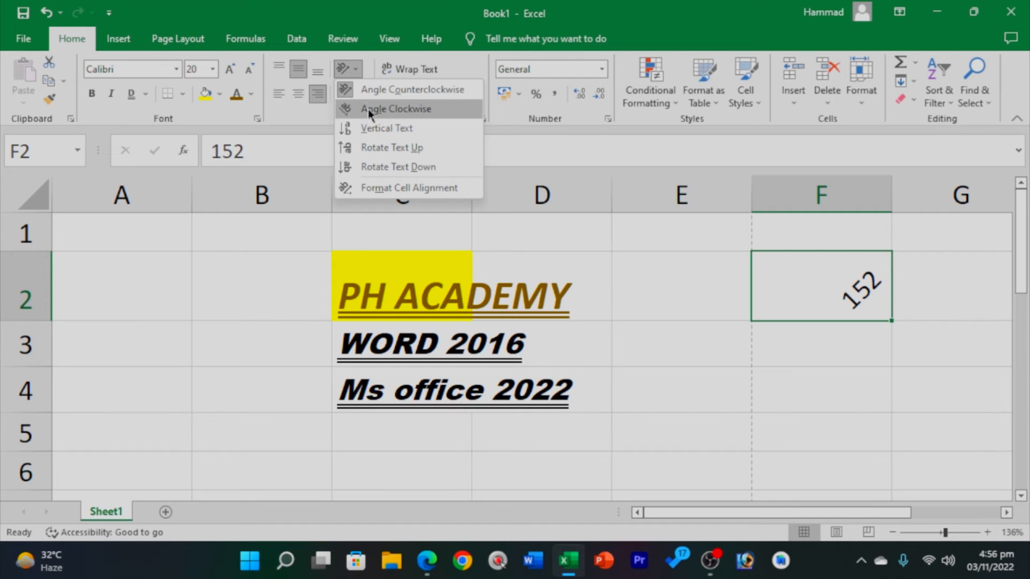
left_click(363, 108)
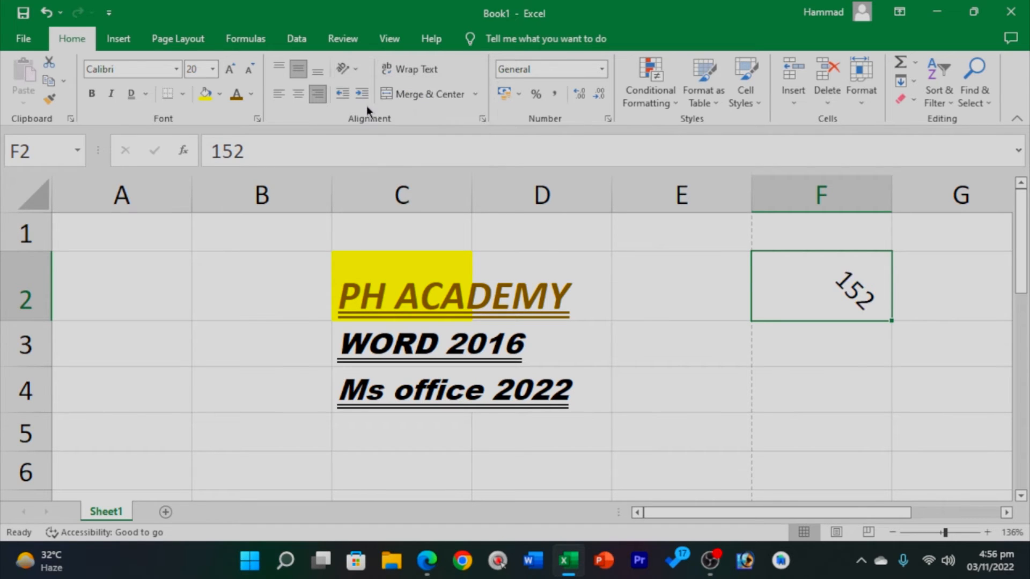
left_click(348, 66)
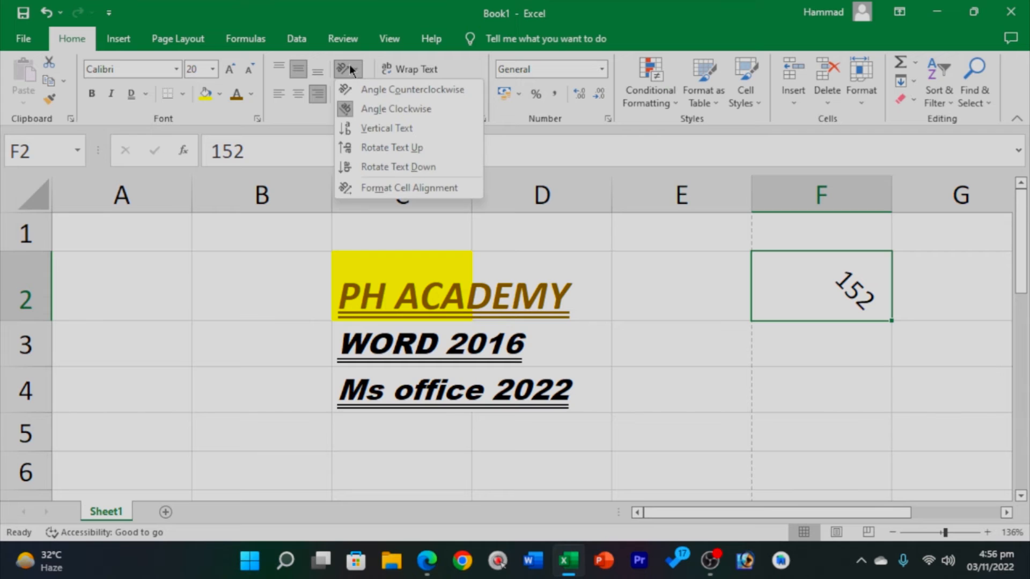
left_click(374, 148)
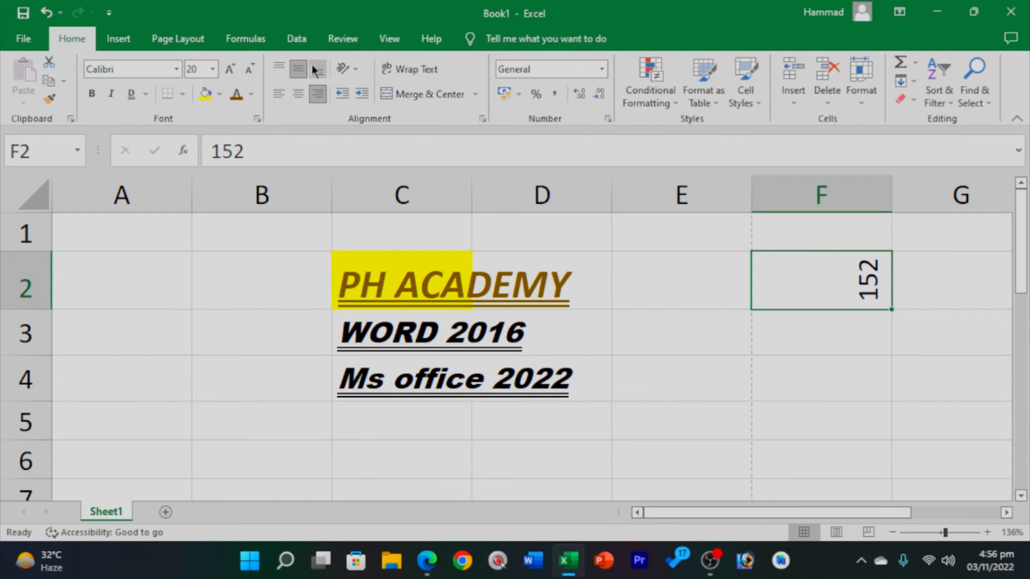
left_click(345, 68)
left_click(375, 188)
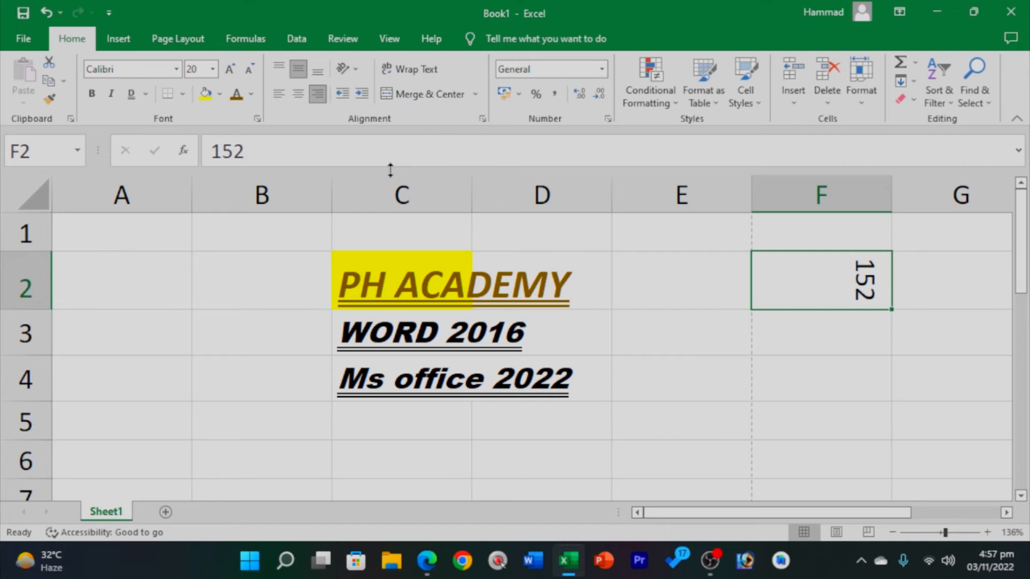
left_click(346, 67)
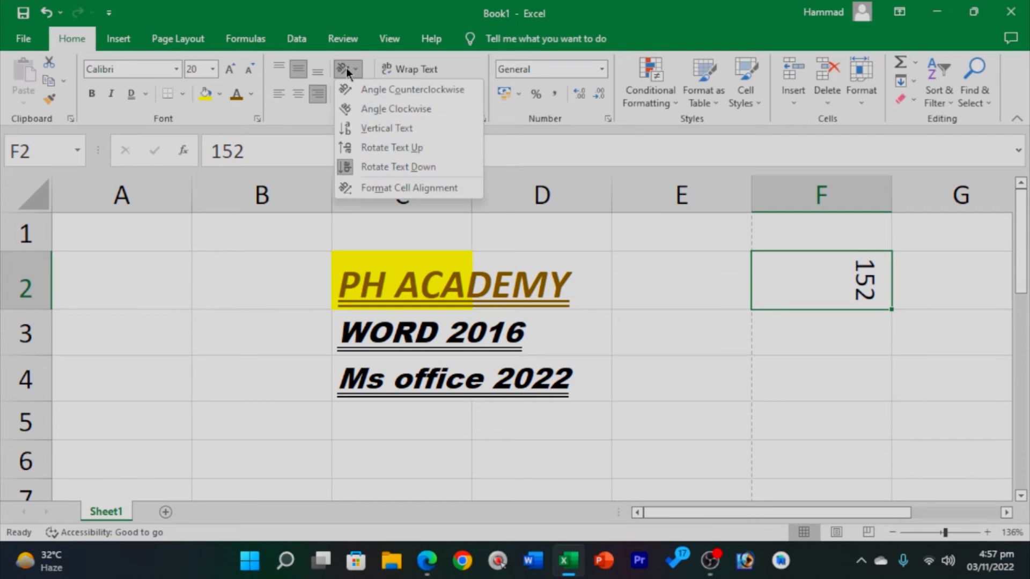
Open and close the Format Cells alignment settings, then increase the indent of 152.
left_click(379, 190)
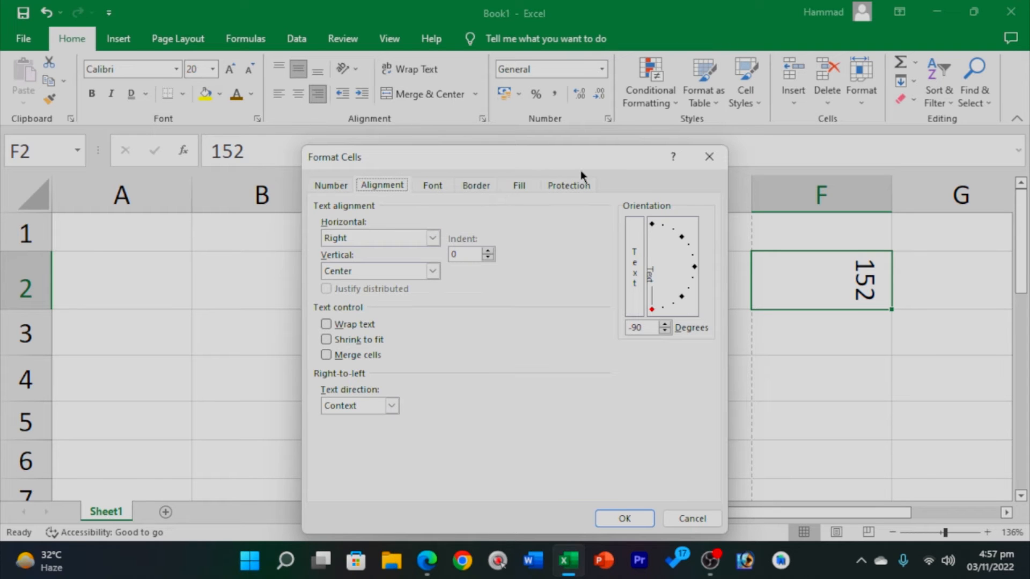
left_click(709, 157)
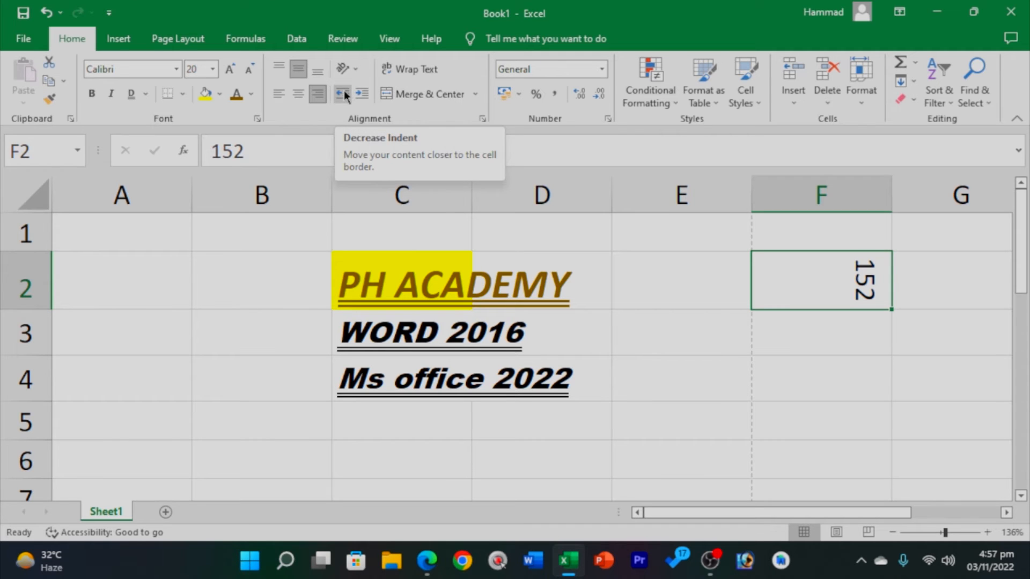
left_click(363, 93)
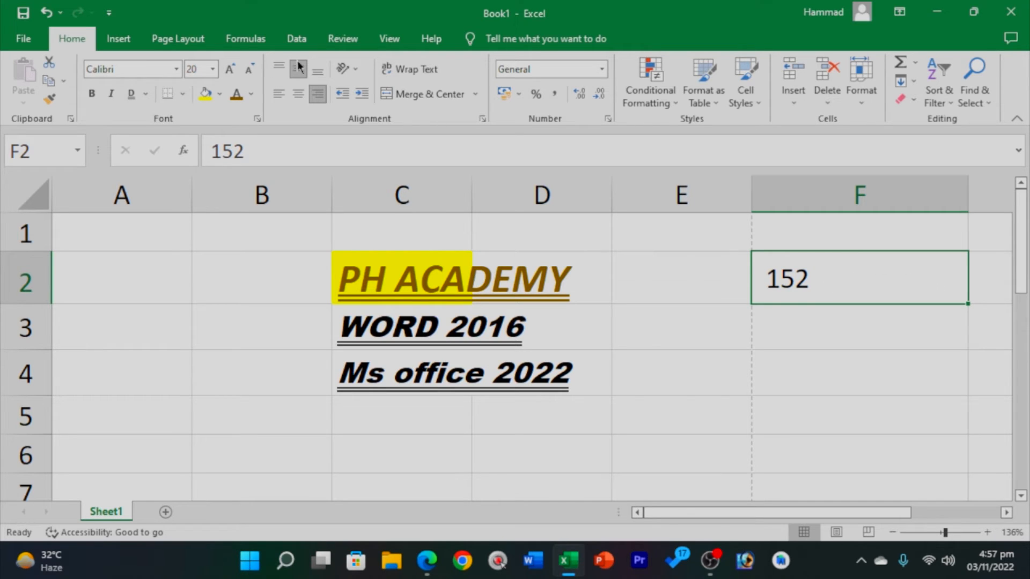
Decrease 152's indent three times, increase it three times, then decrease it once.
left_click(342, 94)
left_click(342, 94)
left_click(342, 94)
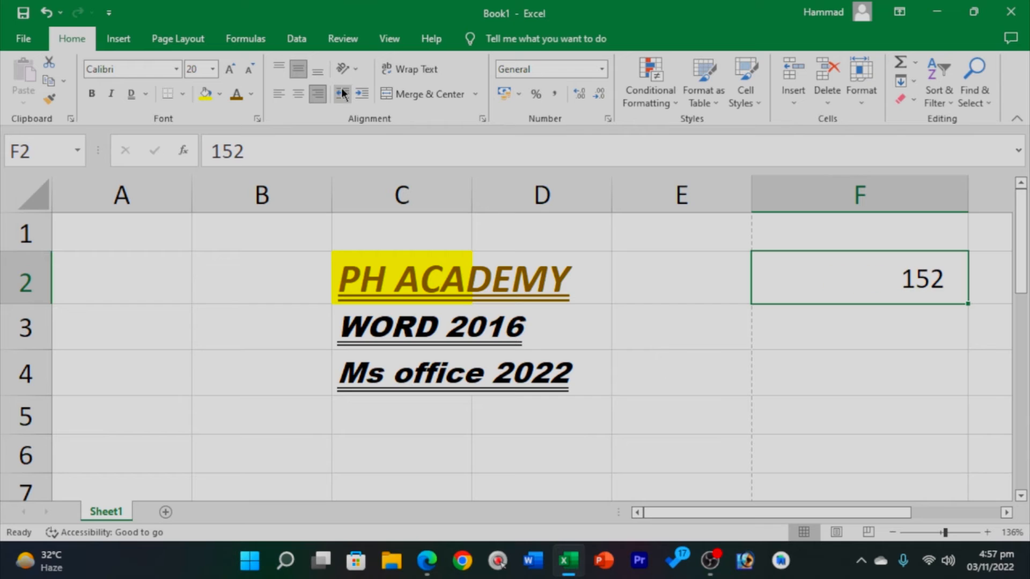
left_click(358, 94)
left_click(358, 94)
left_click(359, 94)
left_click(358, 94)
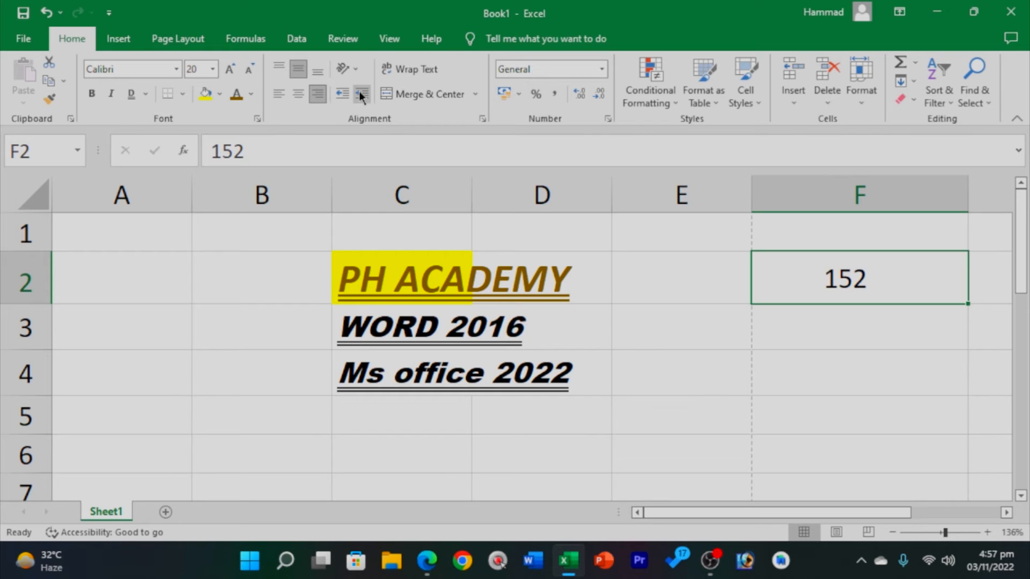
left_click(341, 95)
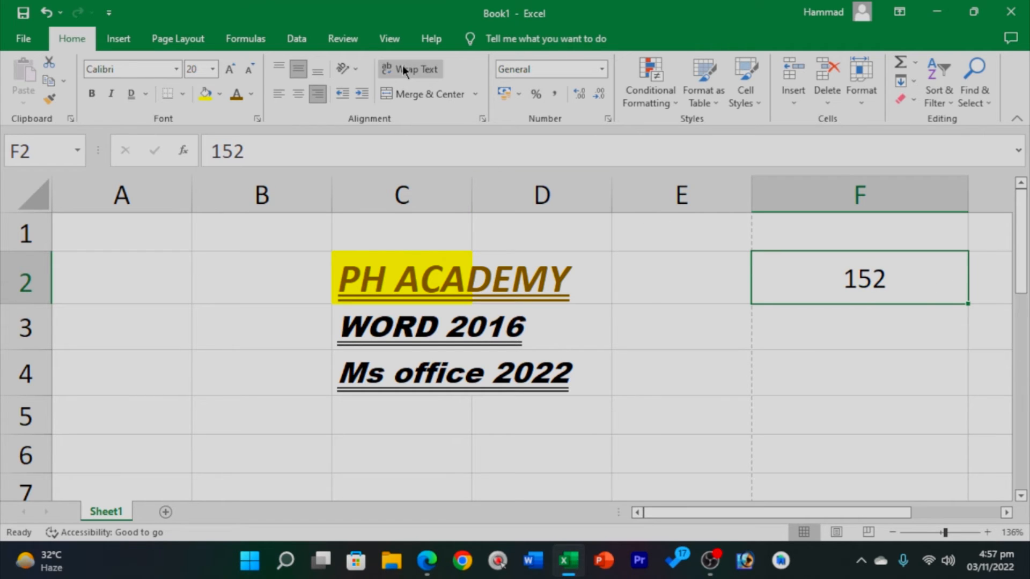
left_click(745, 423)
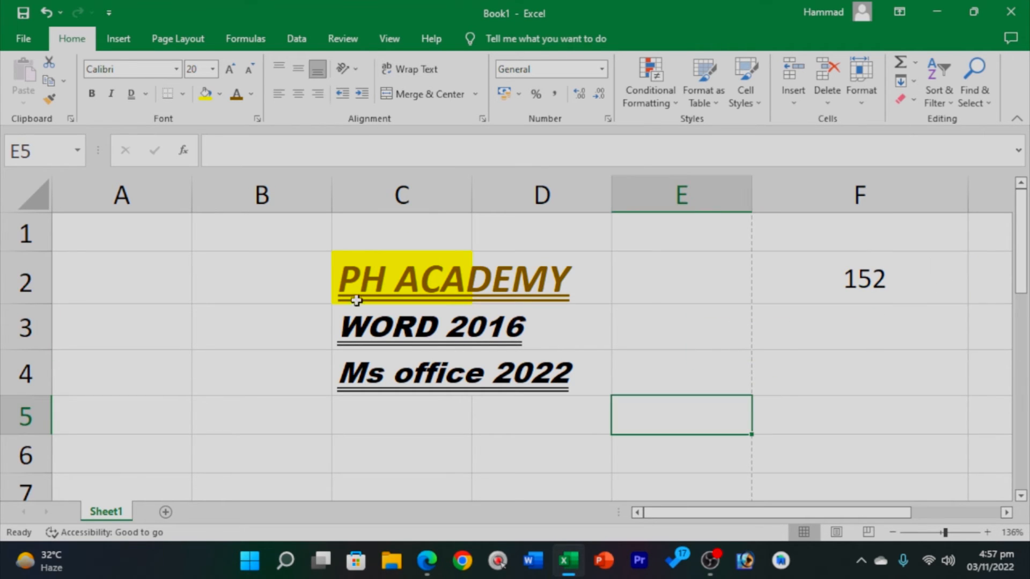
left_click(379, 276)
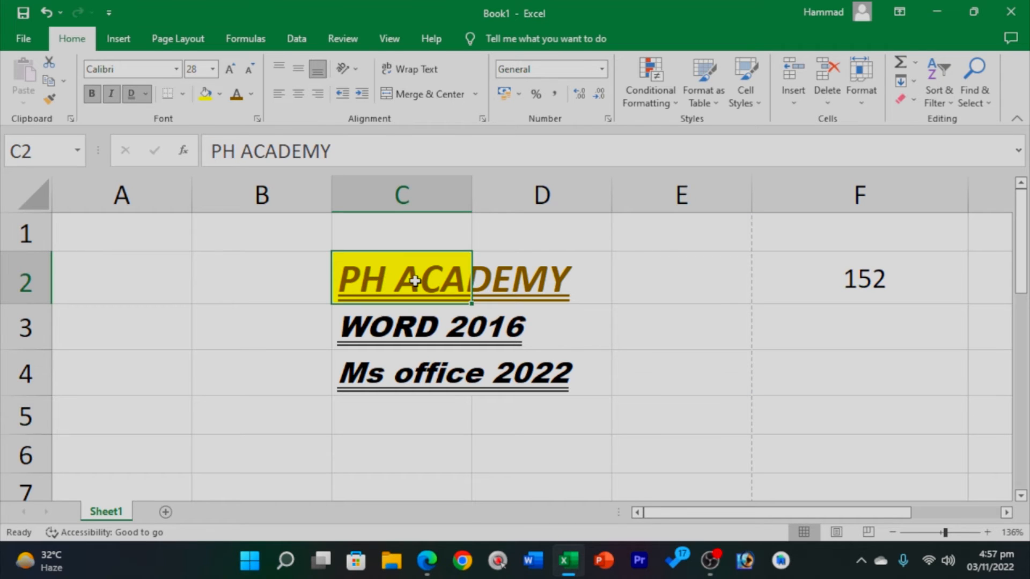
left_click_drag(560, 274, 456, 278)
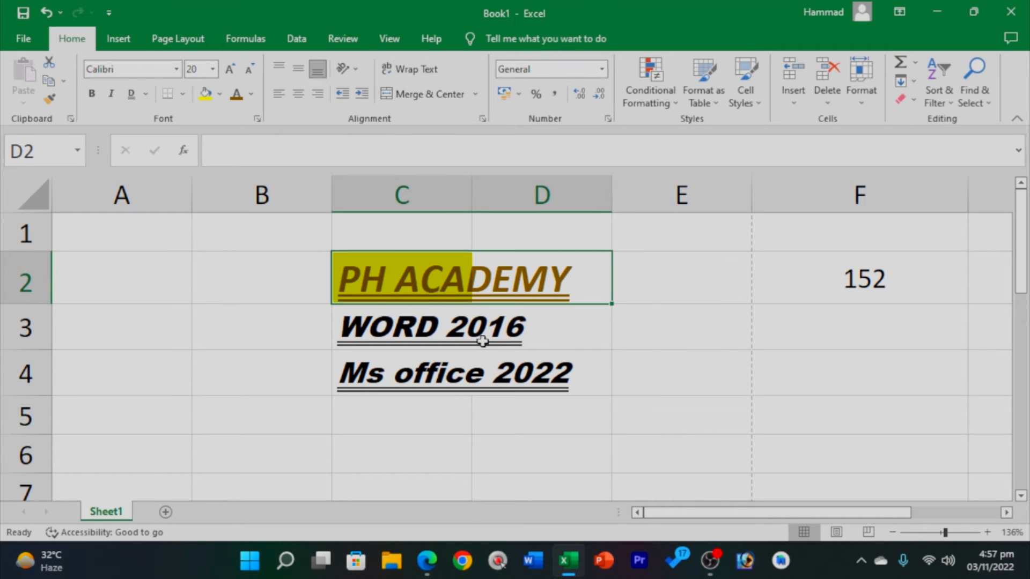
left_click(483, 341)
left_click(375, 271)
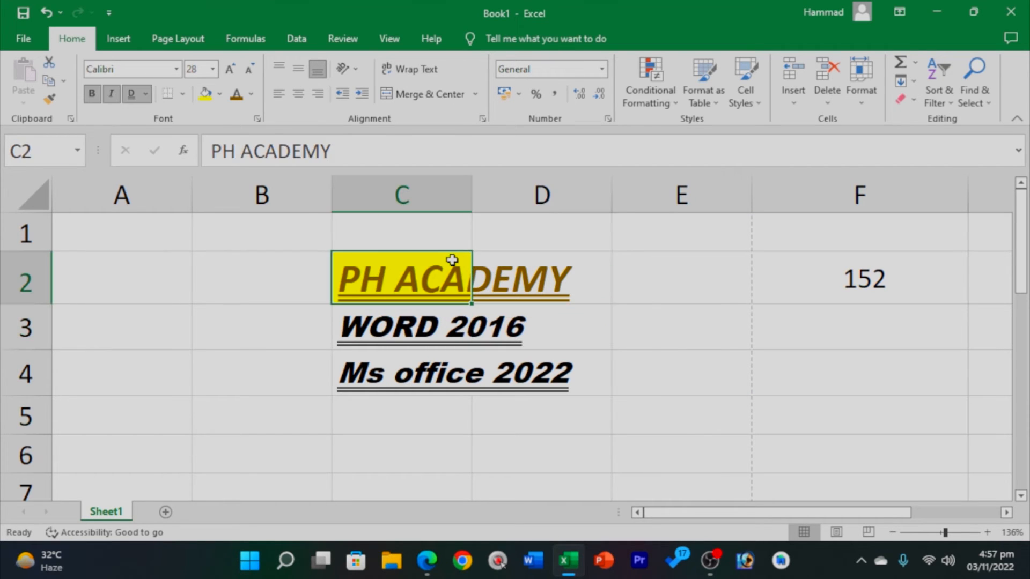
left_click(134, 281)
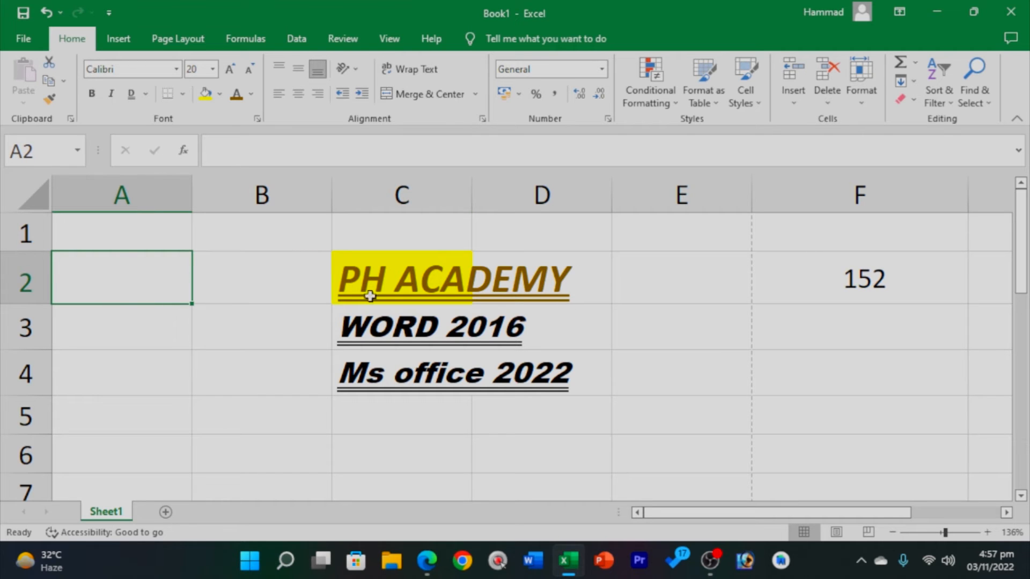
left_click(398, 277)
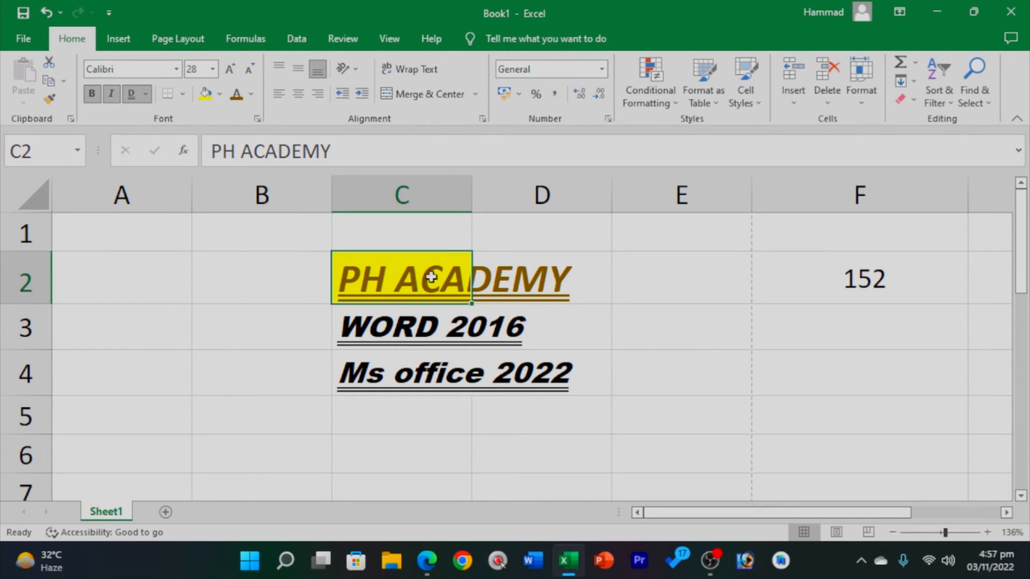
left_click(536, 258)
left_click(458, 276)
left_click(554, 287)
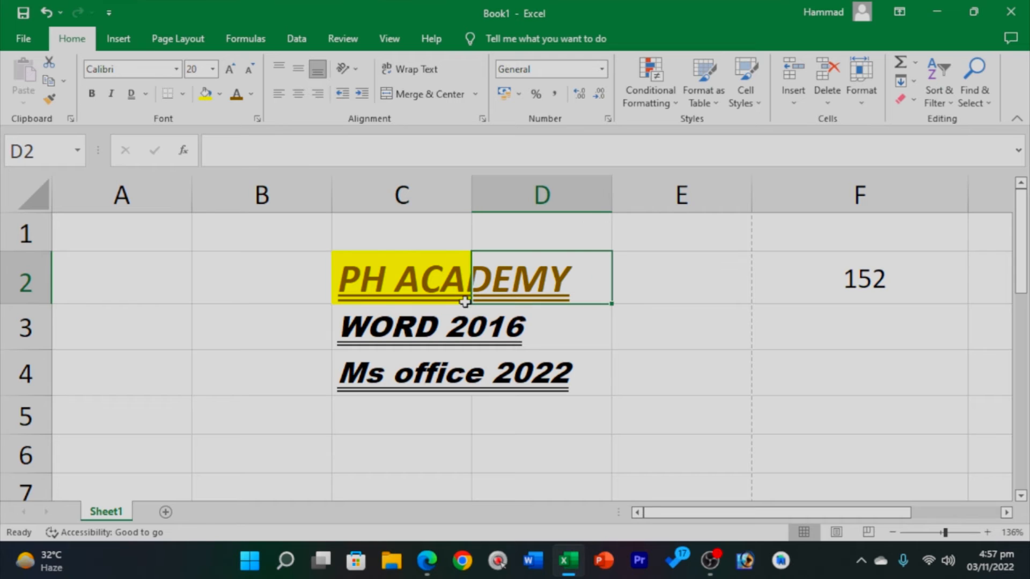
left_click(425, 287)
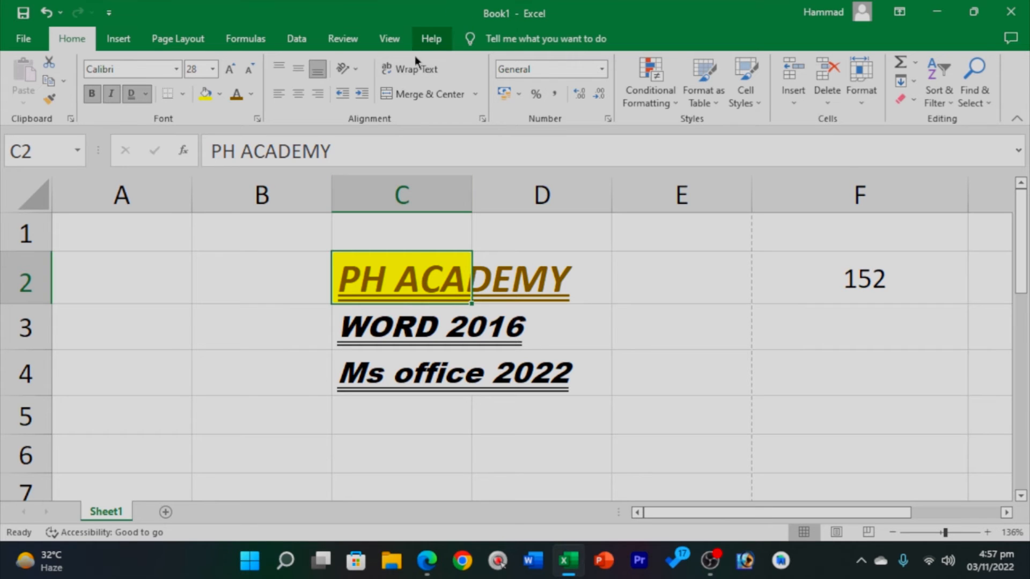
left_click(411, 69)
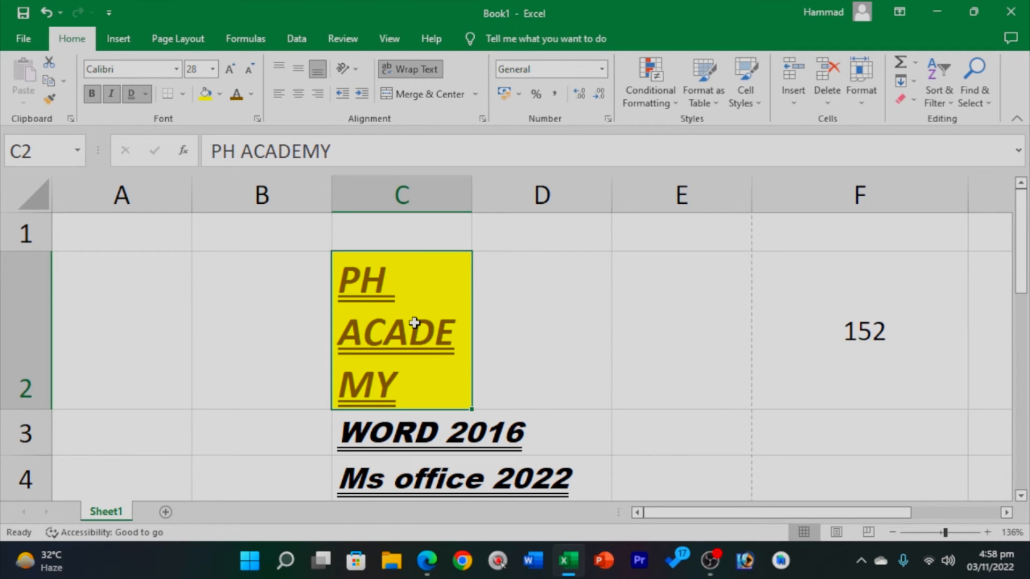
key("ctrl+z")
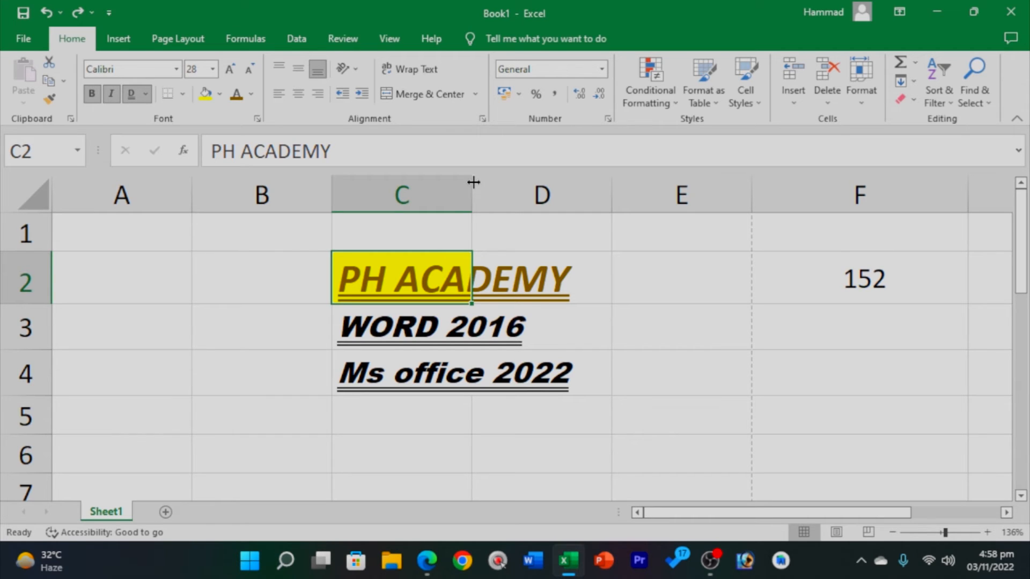
Widen column C to fit the PH ACADEMY heading, undoing and redoing once.
left_click_drag(473, 182, 563, 212)
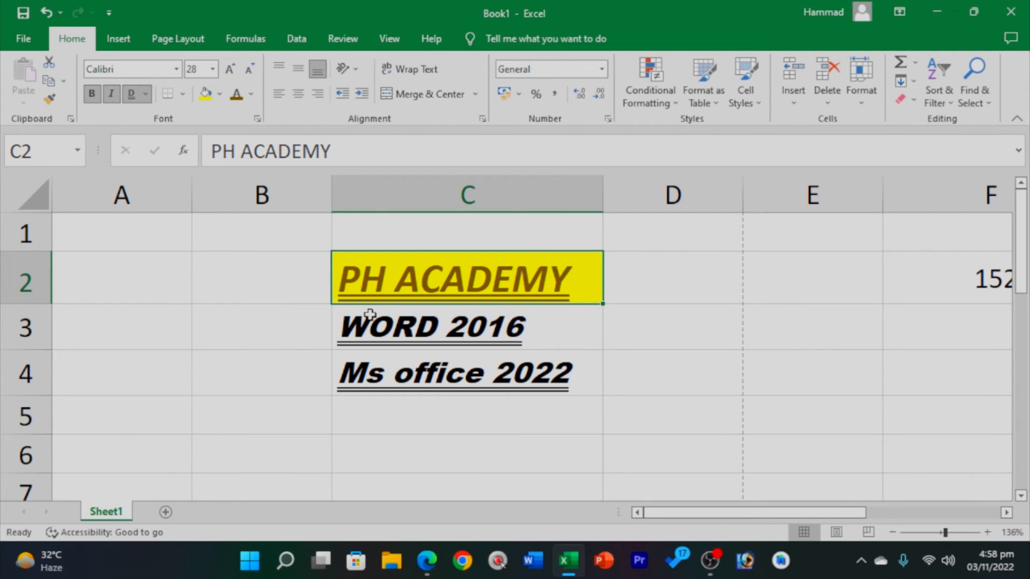
left_click(469, 368)
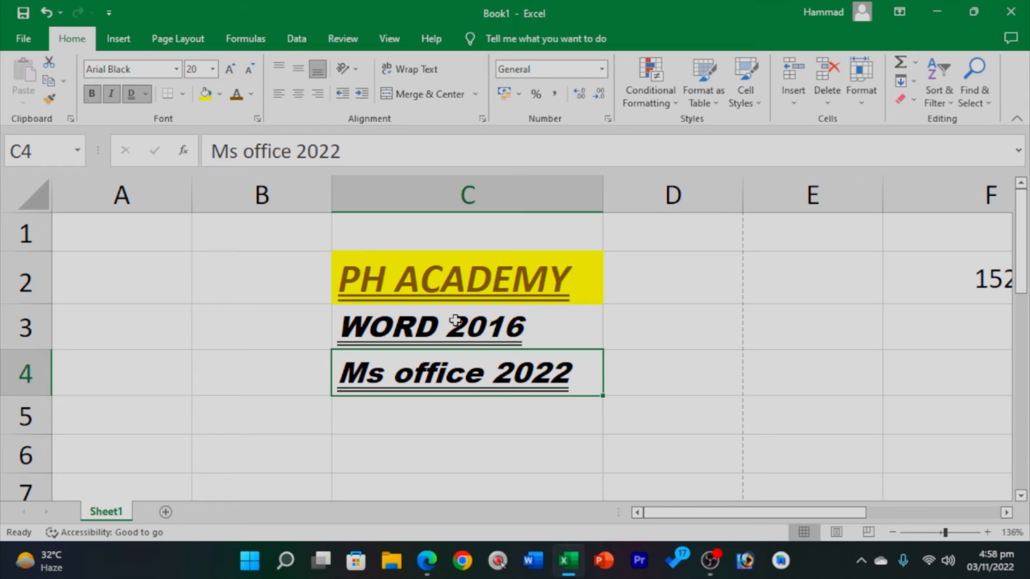
left_click(458, 321)
left_click(524, 402)
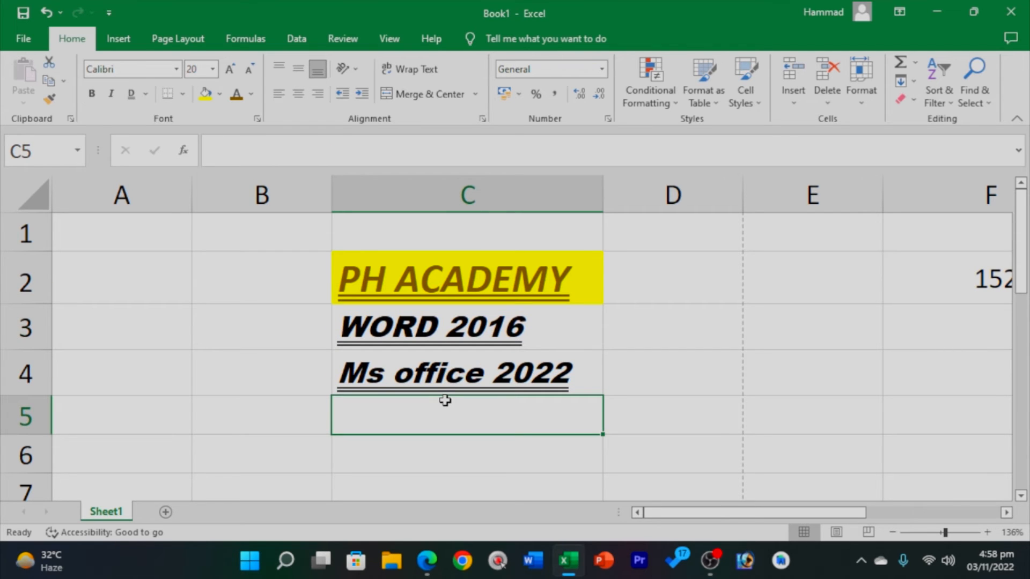
key("ctrl+z")
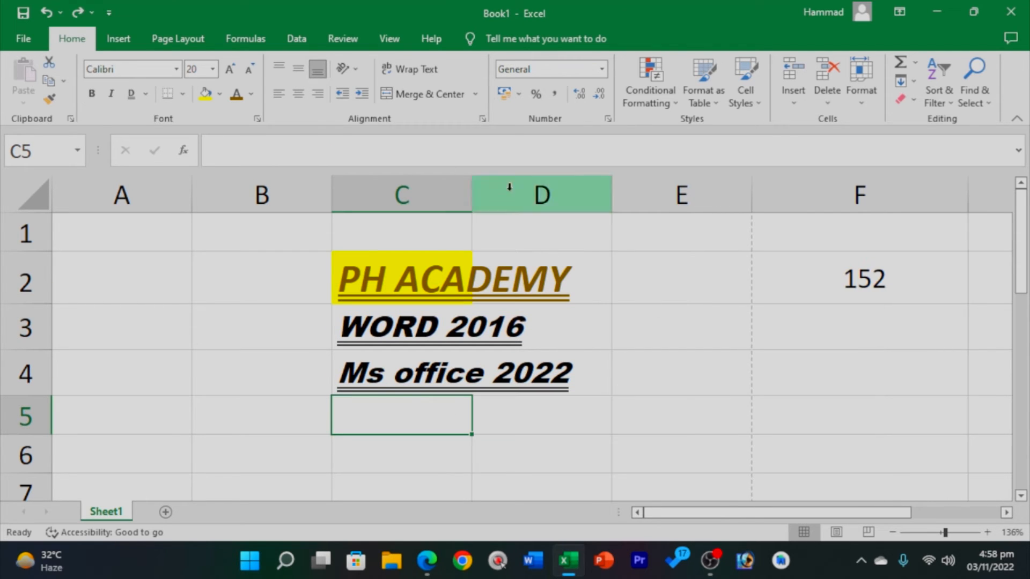
left_click_drag(475, 191, 589, 191)
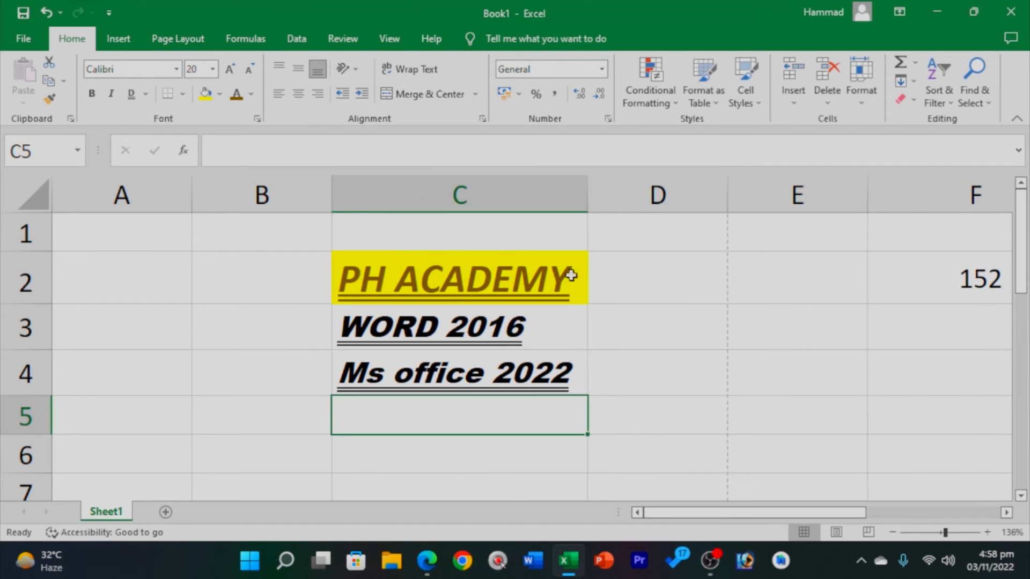
left_click(615, 389)
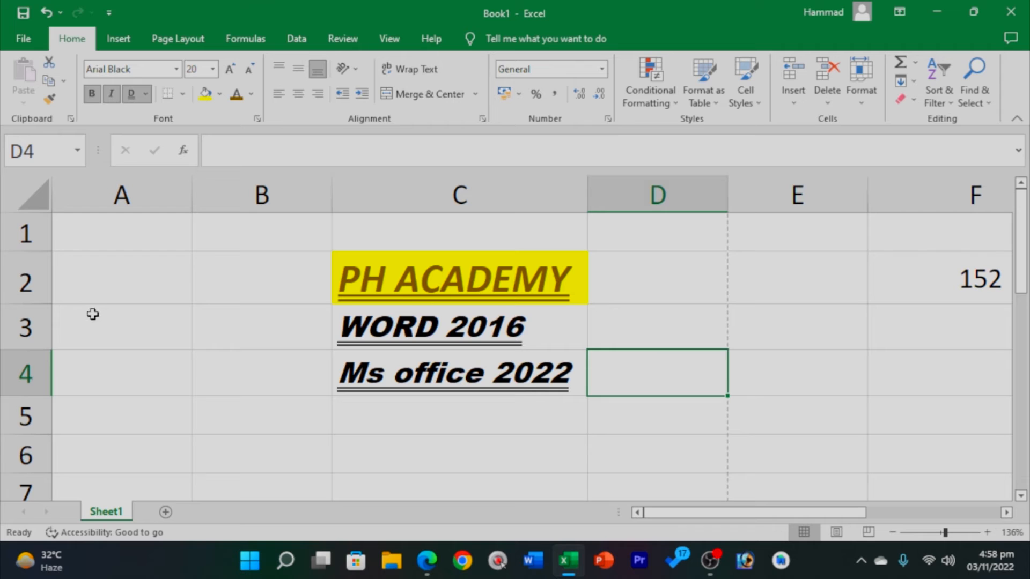
Stretch row 2 much taller, then shrink it back to a compact height.
left_click_drag(25, 307, 23, 401)
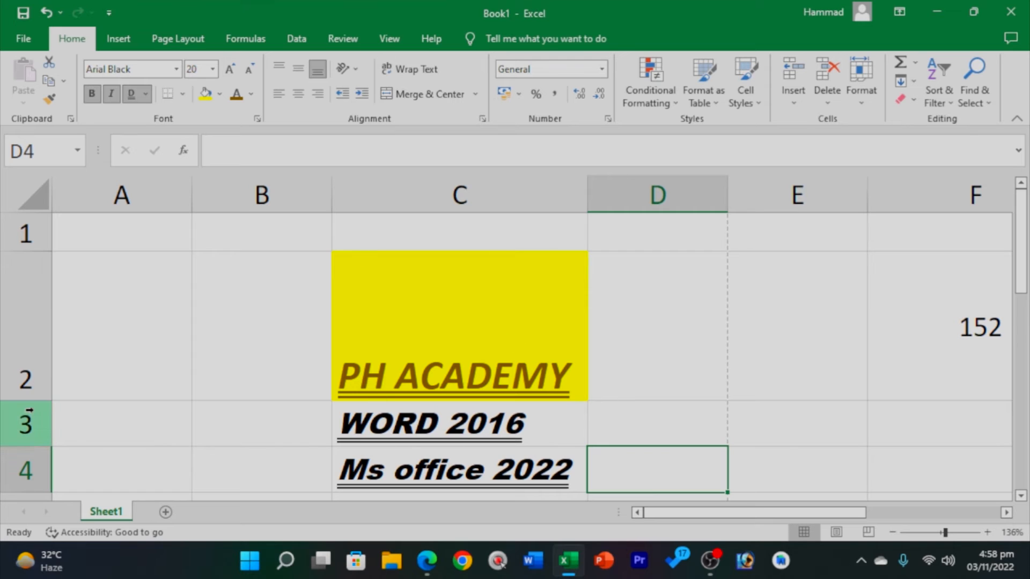
left_click_drag(43, 400, 44, 295)
left_click(448, 453)
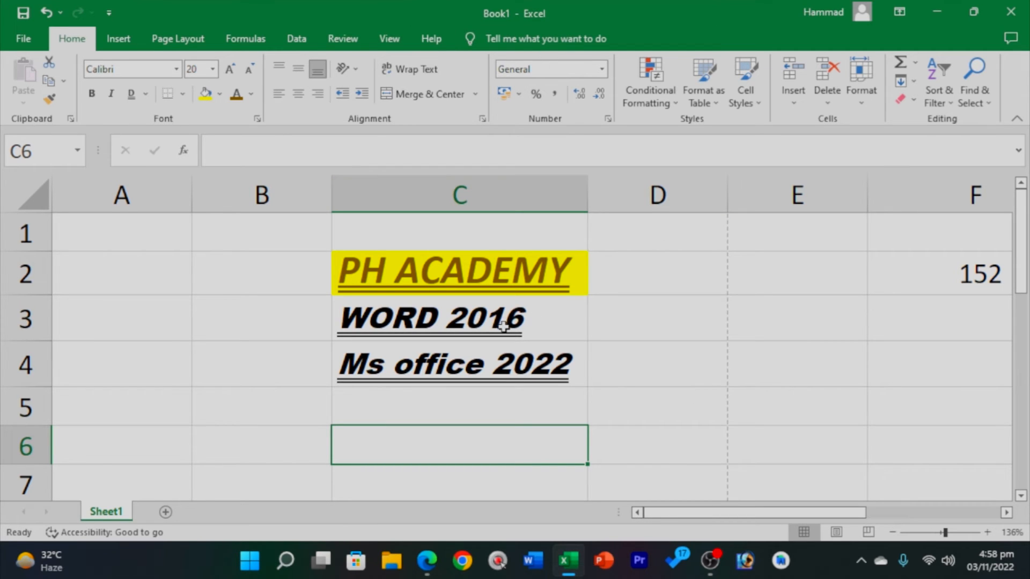
Select A1:E1 and merge it into one centred cell.
left_click_drag(108, 221, 736, 234)
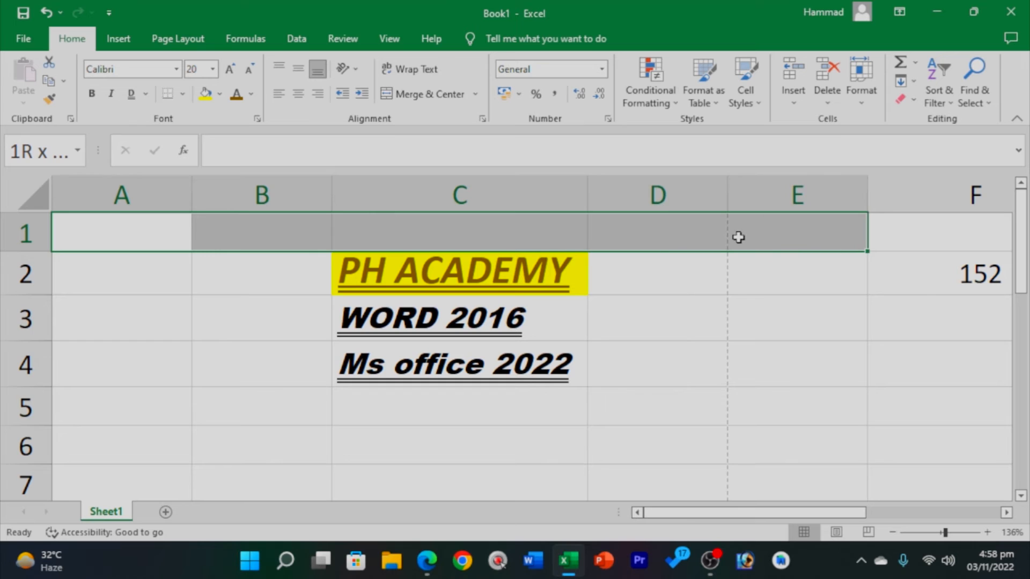
left_click(649, 400)
left_click(262, 232)
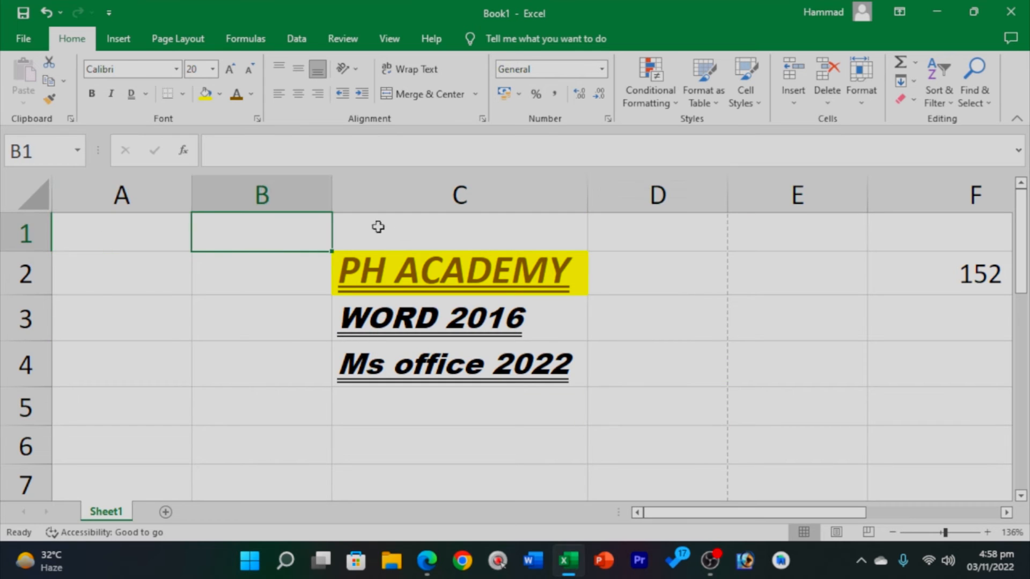
left_click(536, 263)
left_click(568, 232)
left_click(613, 220)
left_click(765, 230)
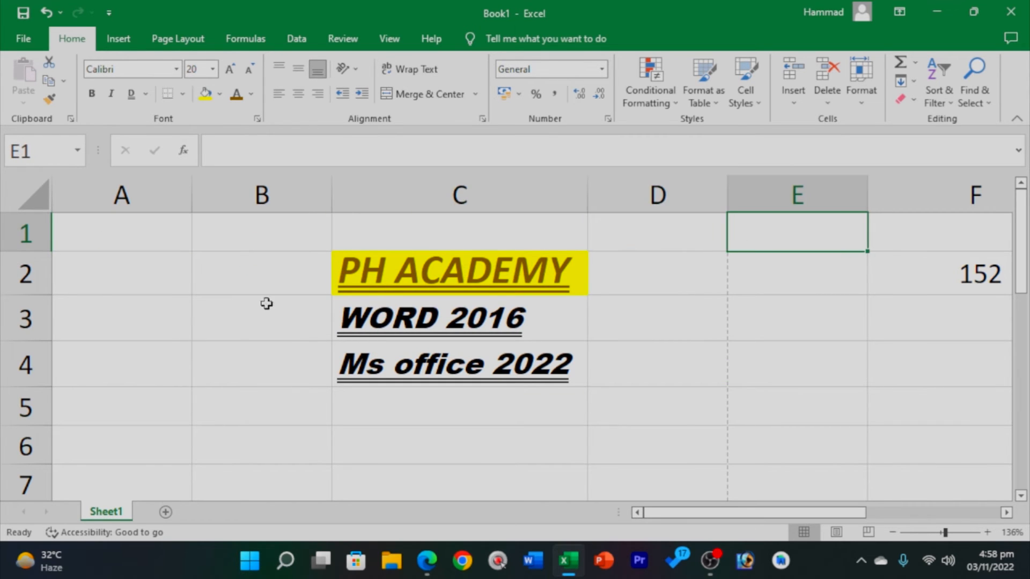
left_click_drag(104, 227, 817, 231)
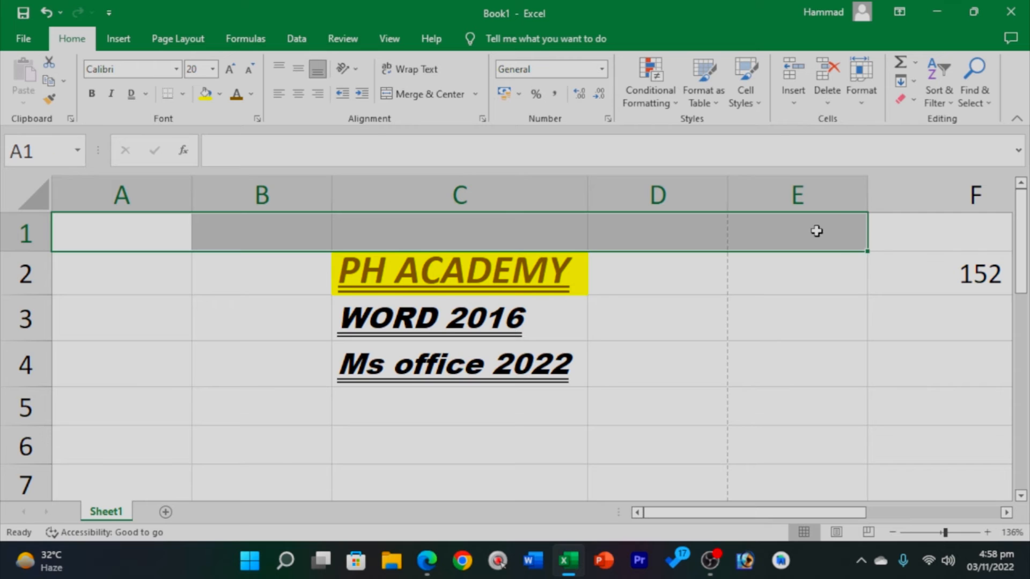
left_click(816, 230)
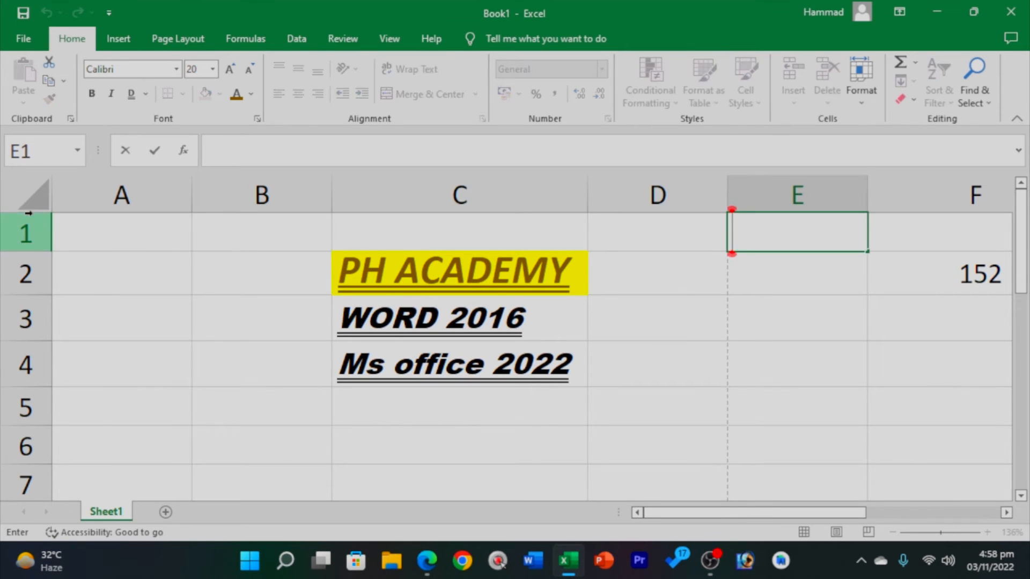
left_click_drag(119, 234, 781, 244)
left_click(758, 397)
left_click(795, 231)
left_click_drag(628, 240, 161, 234)
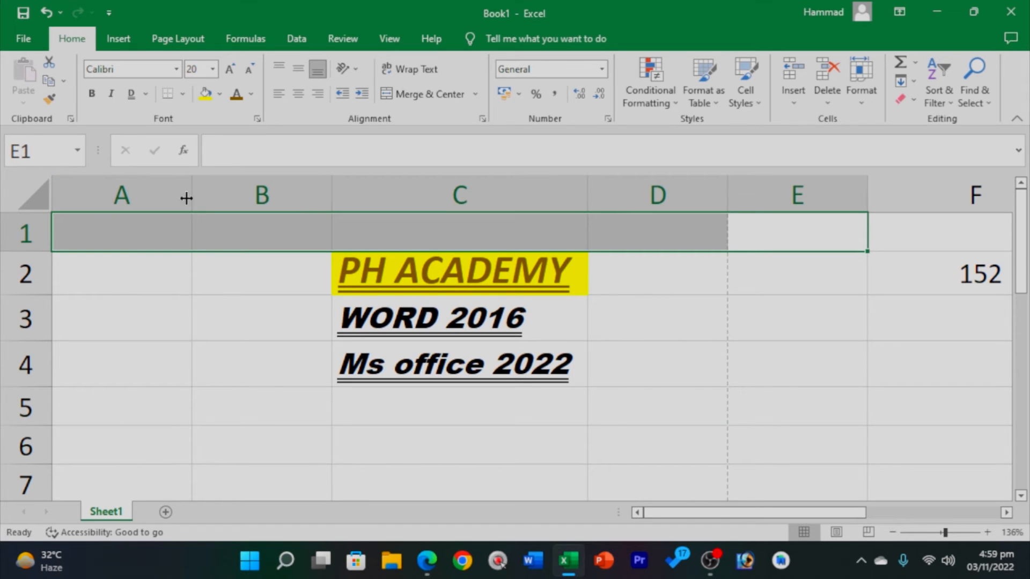
left_click(419, 100)
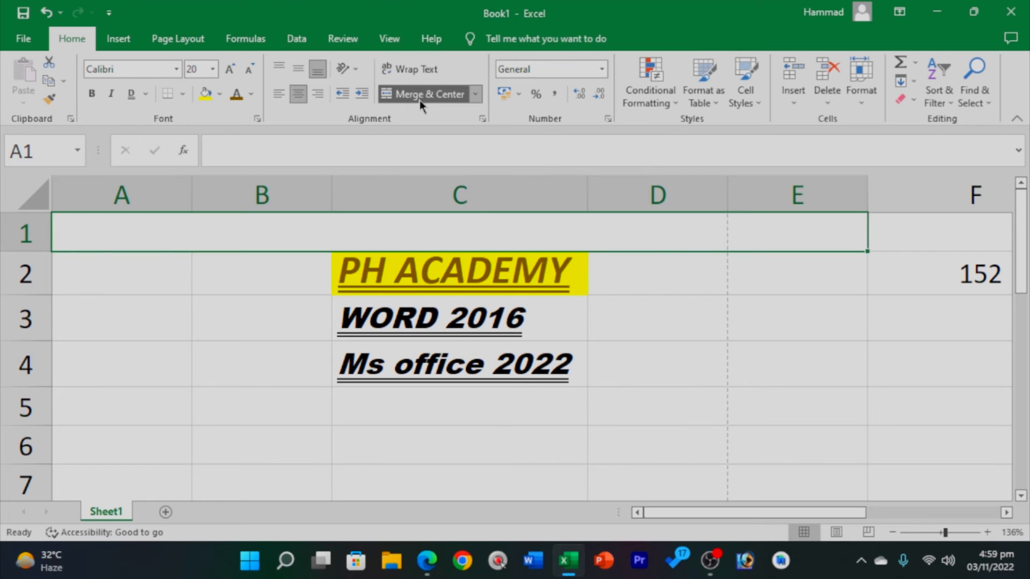
Type asdasdasd into the merged cell and confirm the entry.
double_click(437, 236)
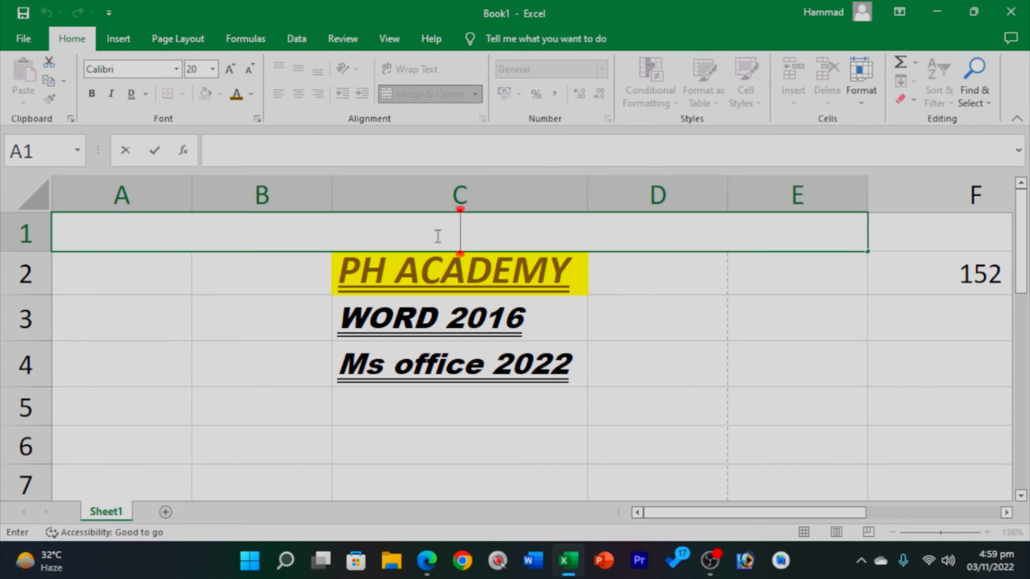
type("asdasdasd")
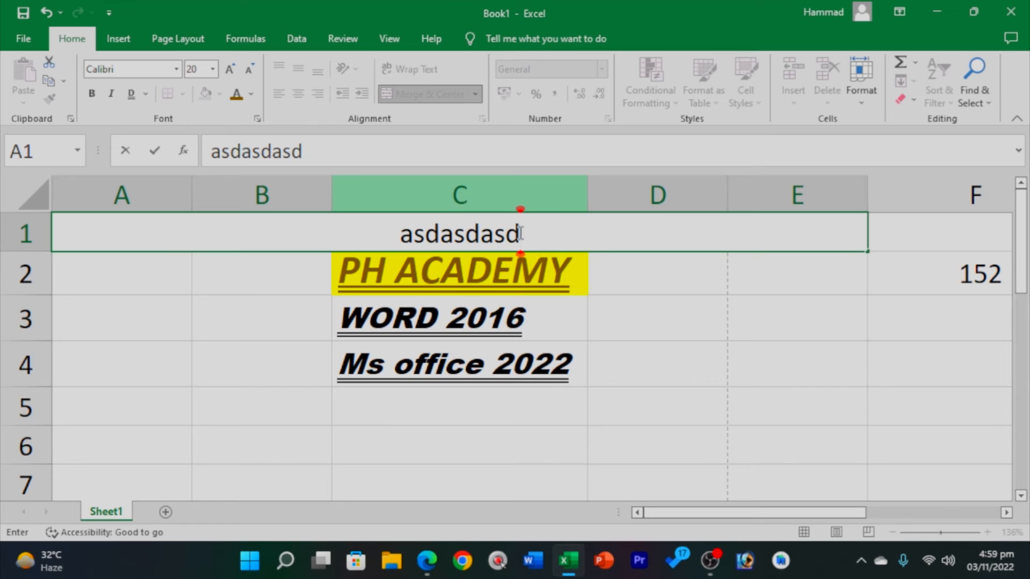
left_click(548, 244)
left_click(718, 302)
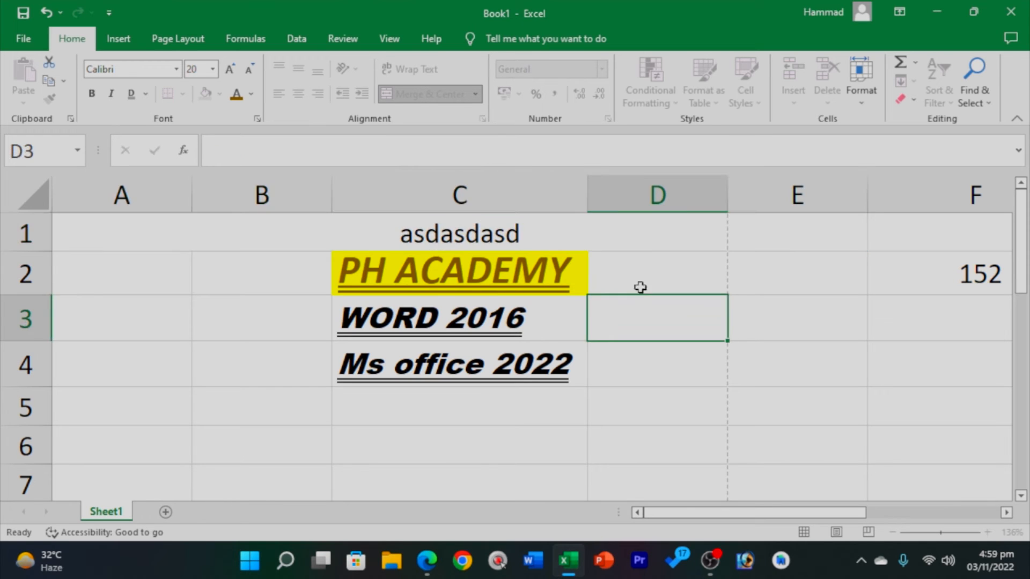
Undo the text and merge, then merge A1:E1 without centring.
left_click(520, 234)
key("ctrl+z")
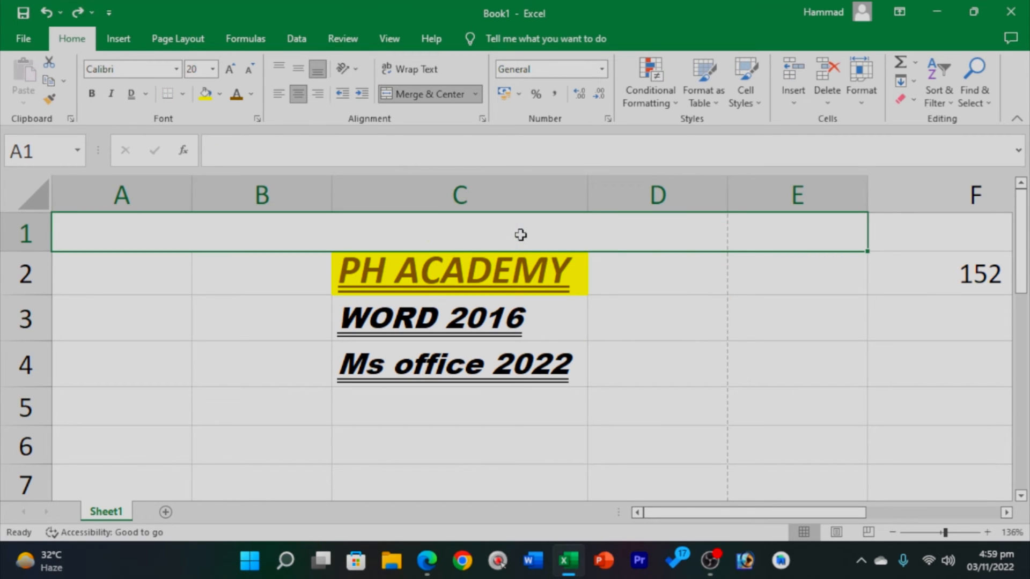
key("ctrl+z")
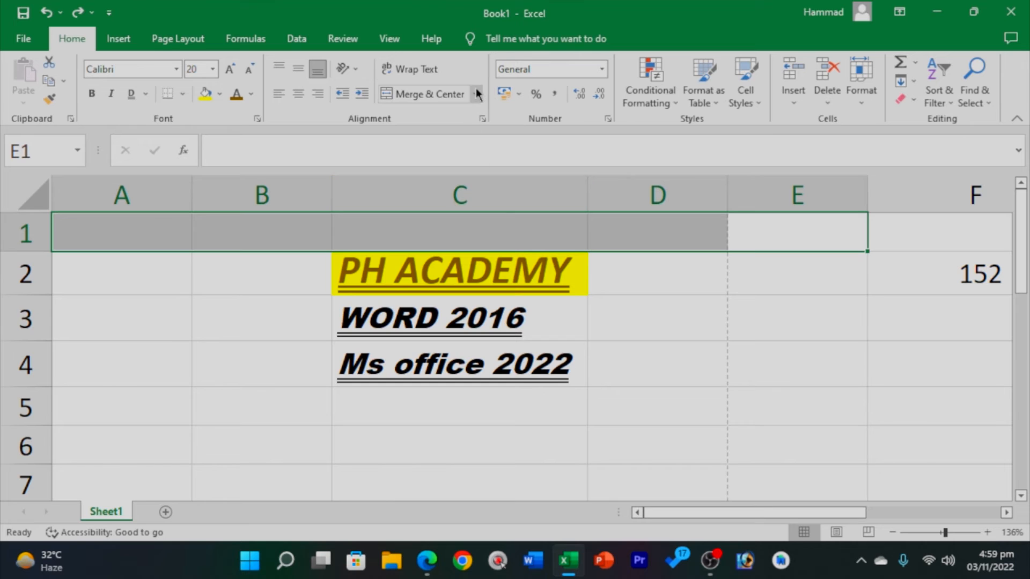
left_click(475, 94)
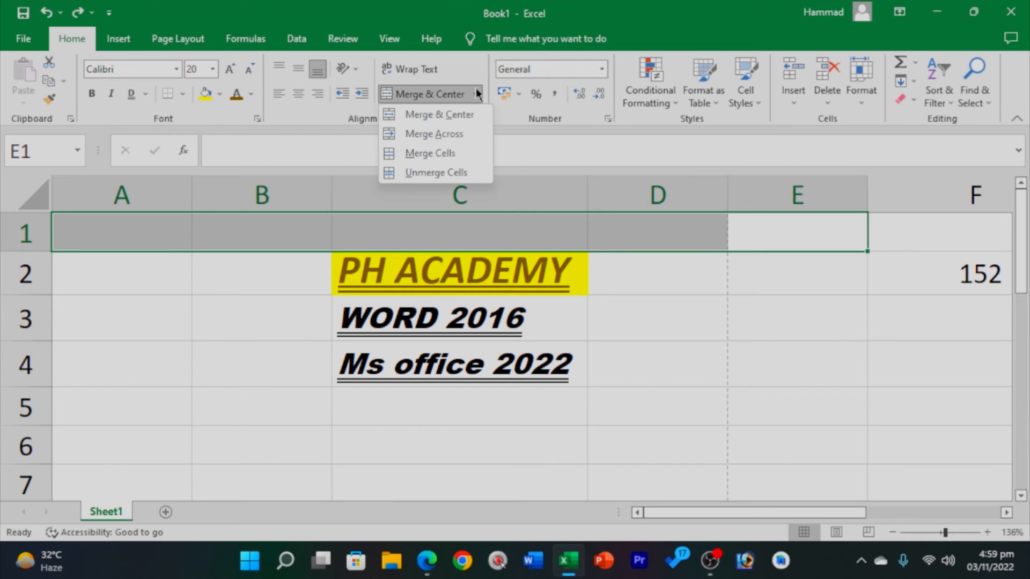
left_click(450, 157)
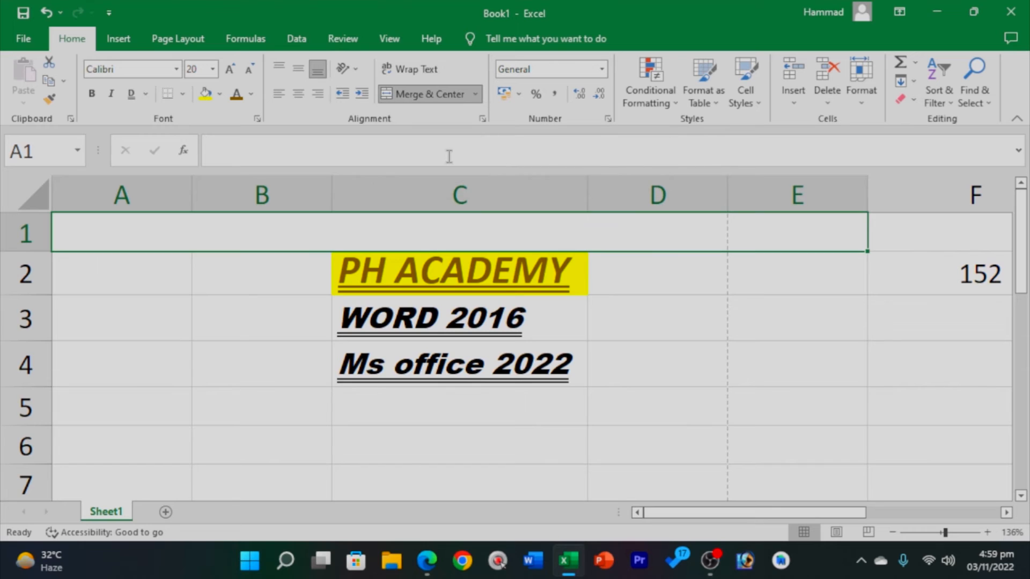
Enter dsasadasd in the merged cell and centre it.
double_click(506, 228)
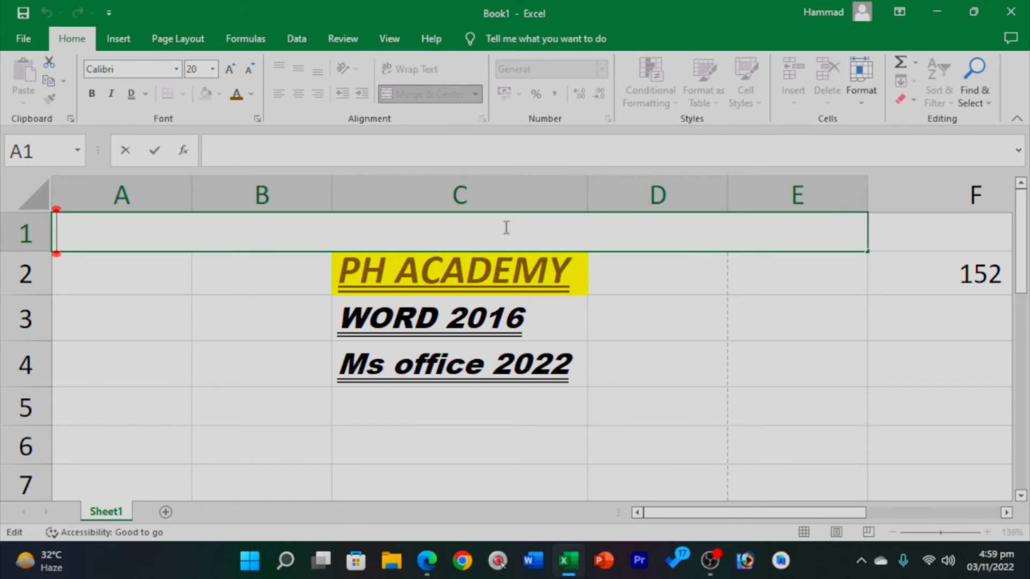
type("dsasadasd")
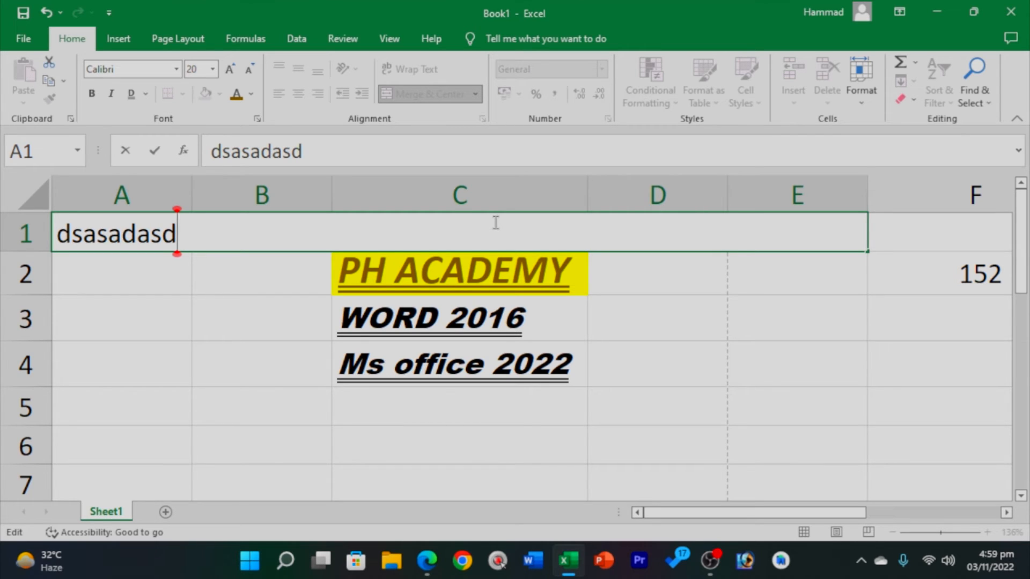
left_click_drag(212, 226, 53, 238)
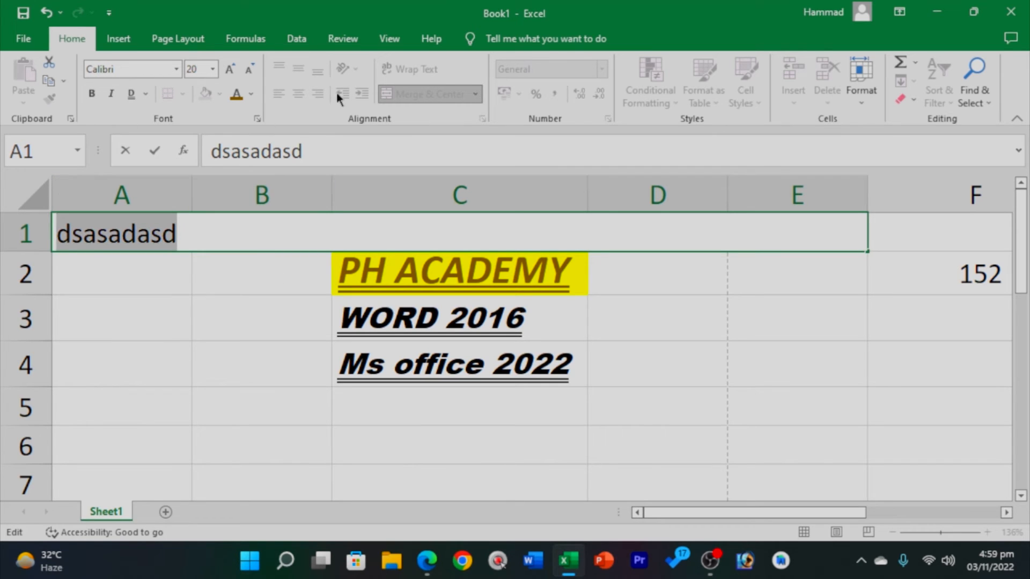
left_click(230, 316)
left_click(161, 239)
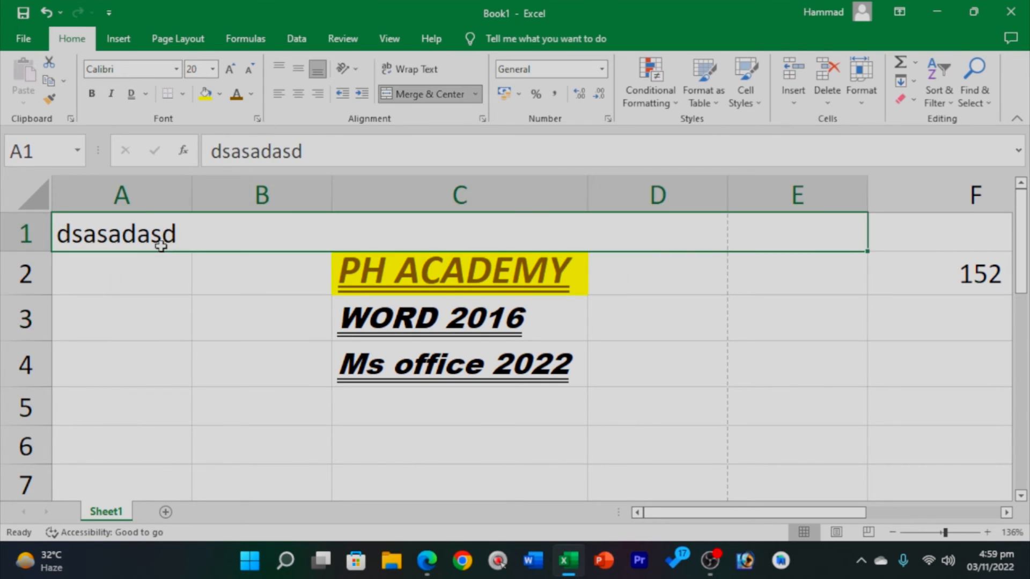
left_click(298, 95)
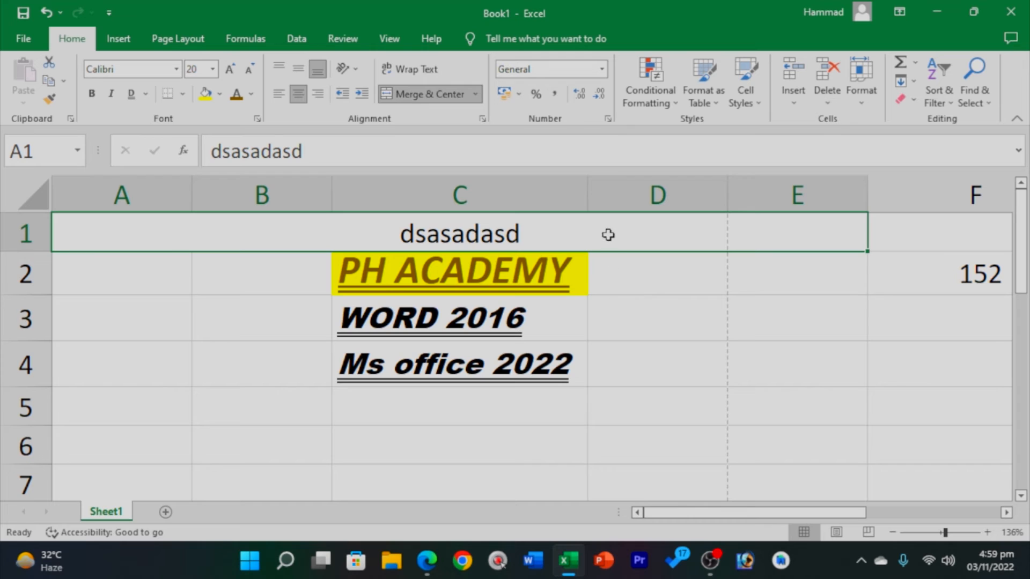
Unmerge A1:E1 back into separate cells.
left_click(474, 94)
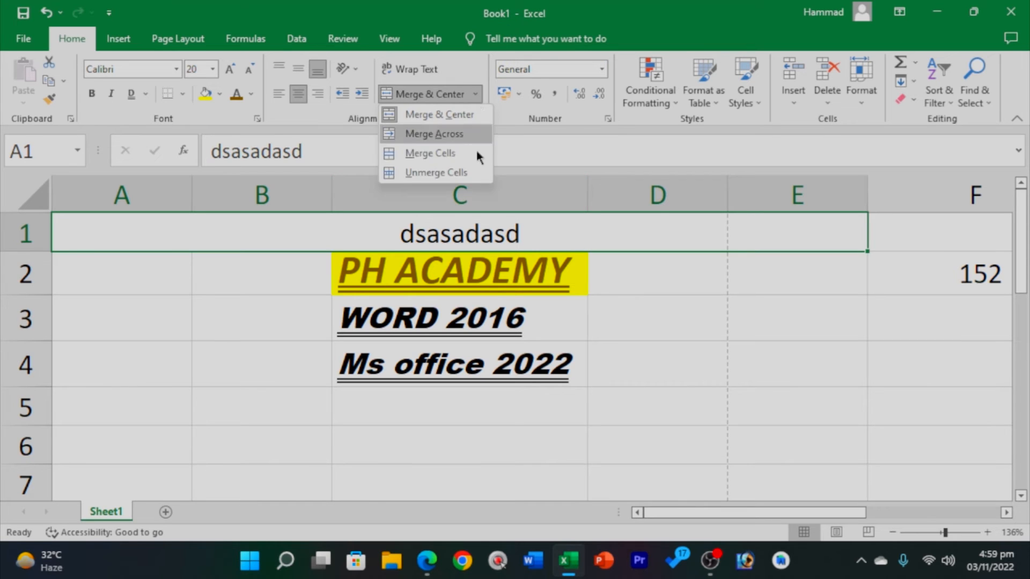
left_click(464, 173)
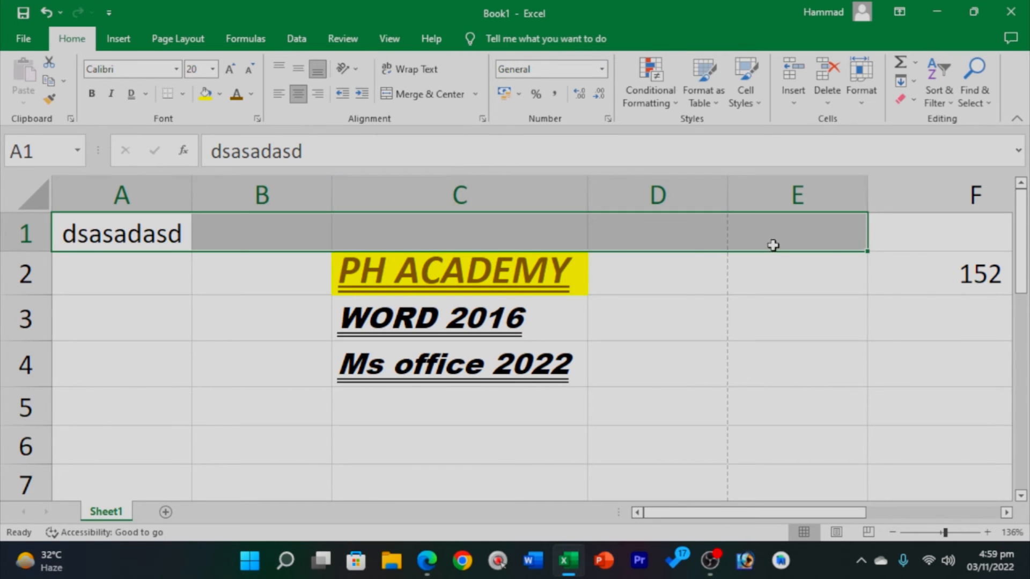
left_click_drag(767, 239, 121, 233)
left_click(476, 94)
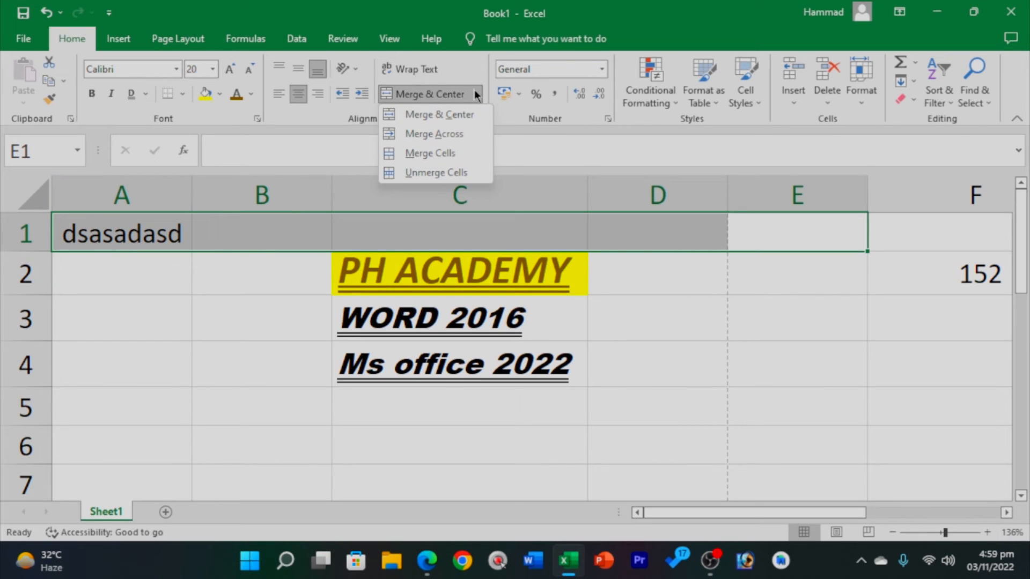
left_click(555, 259)
left_click(141, 357)
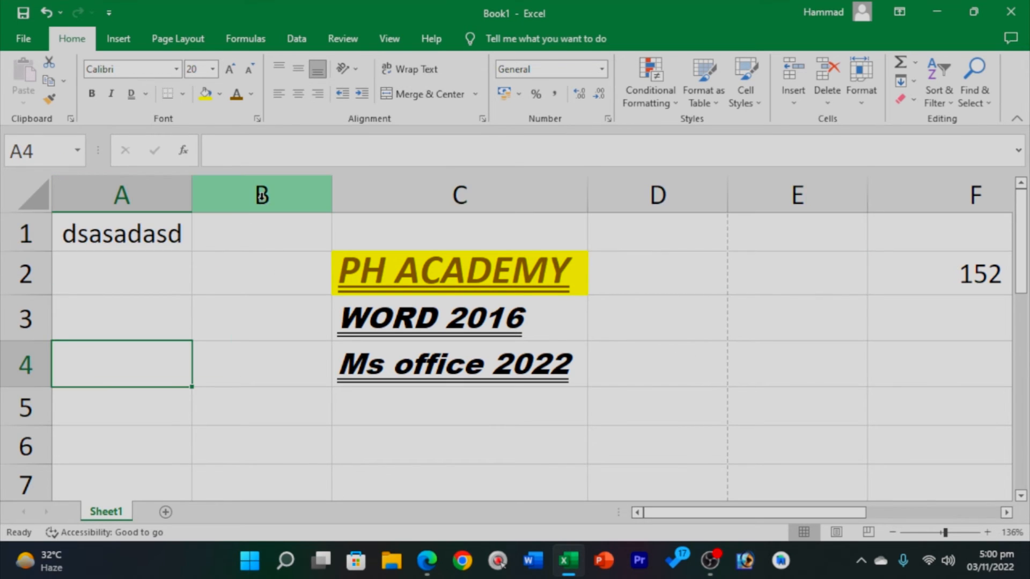
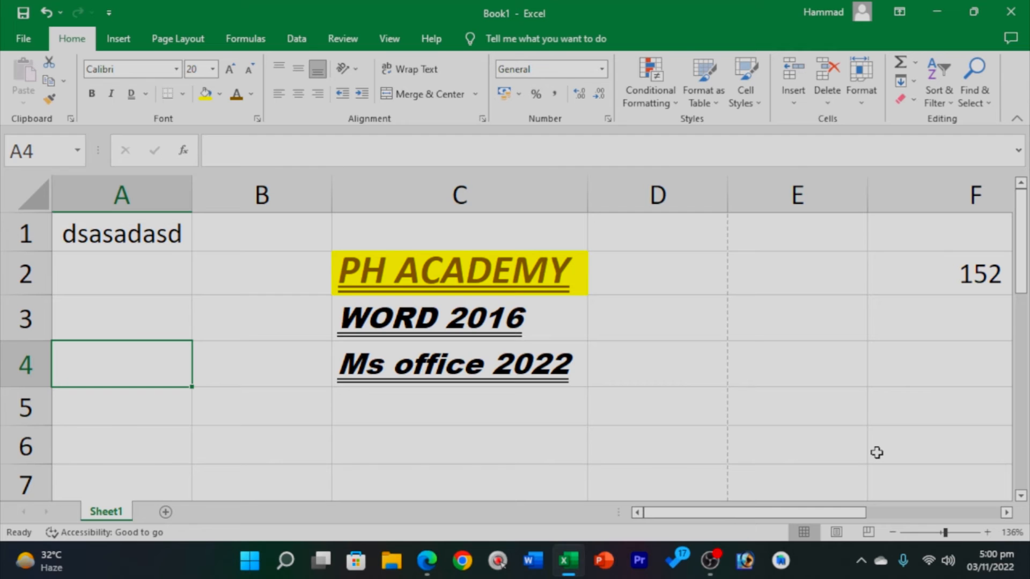
Zoom the PH ACADEMY sheet out to 87%, select F8, and open the File backstage.
left_click_drag(944, 533, 935, 538)
left_click(634, 392)
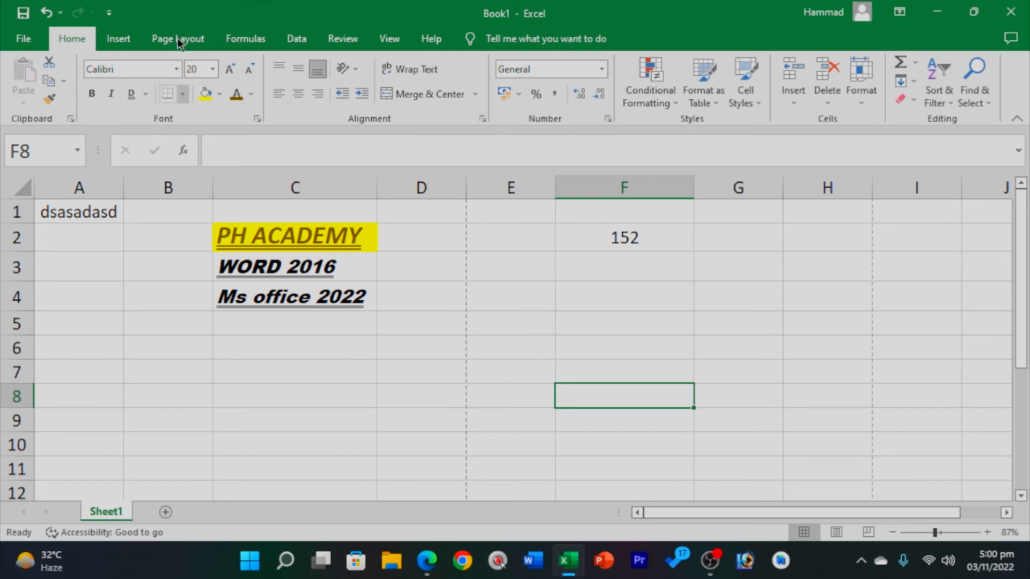
left_click(28, 41)
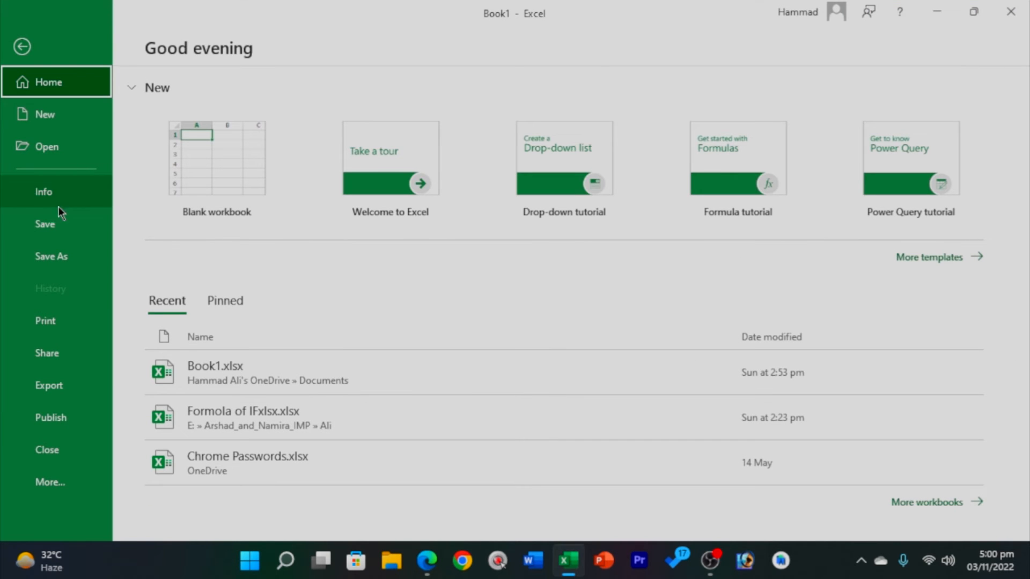
Choose Save As on This PC and browse to the Documents folder proposing Book1.xlsx.
left_click(49, 258)
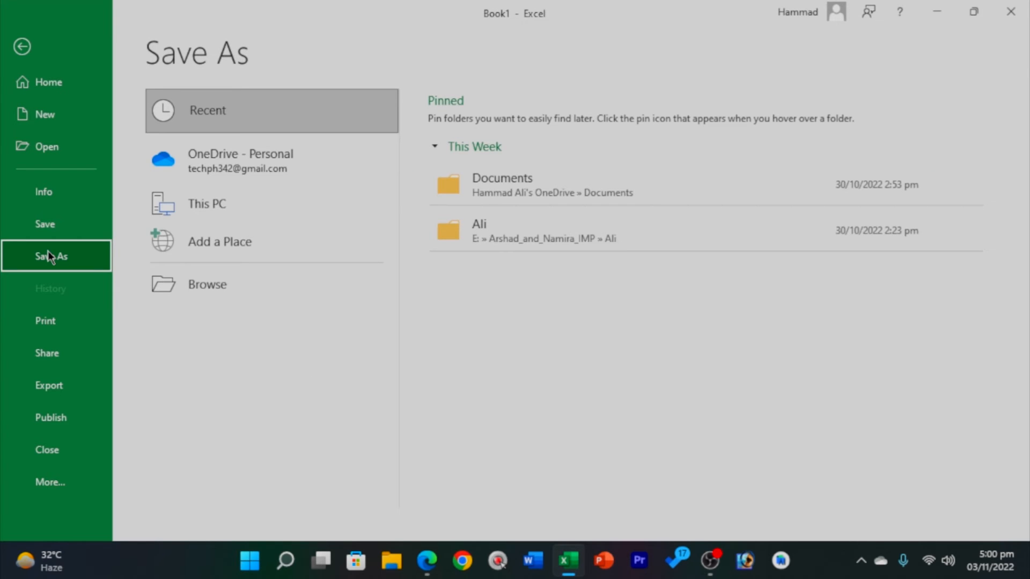
left_click(68, 224)
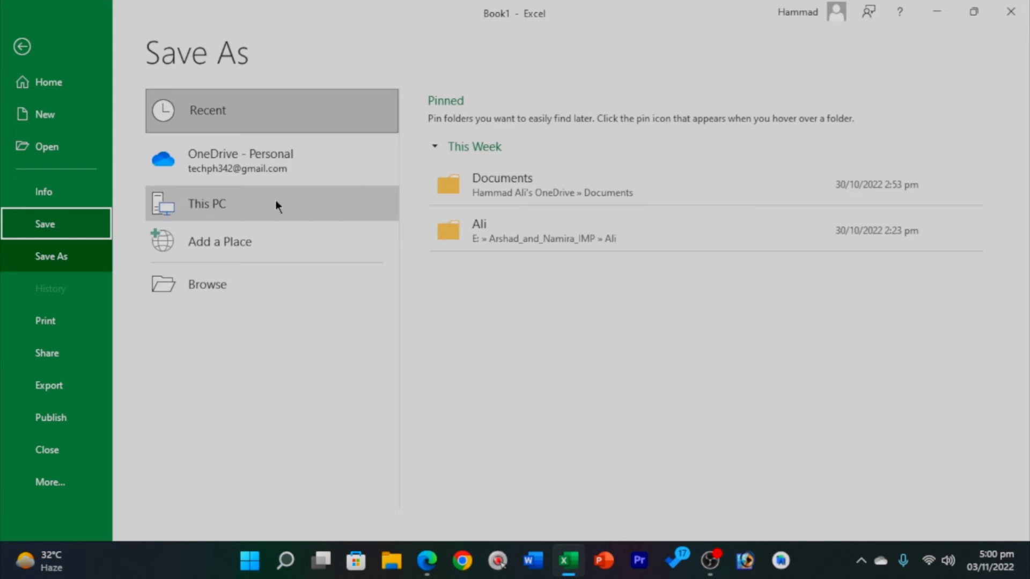
left_click(209, 196)
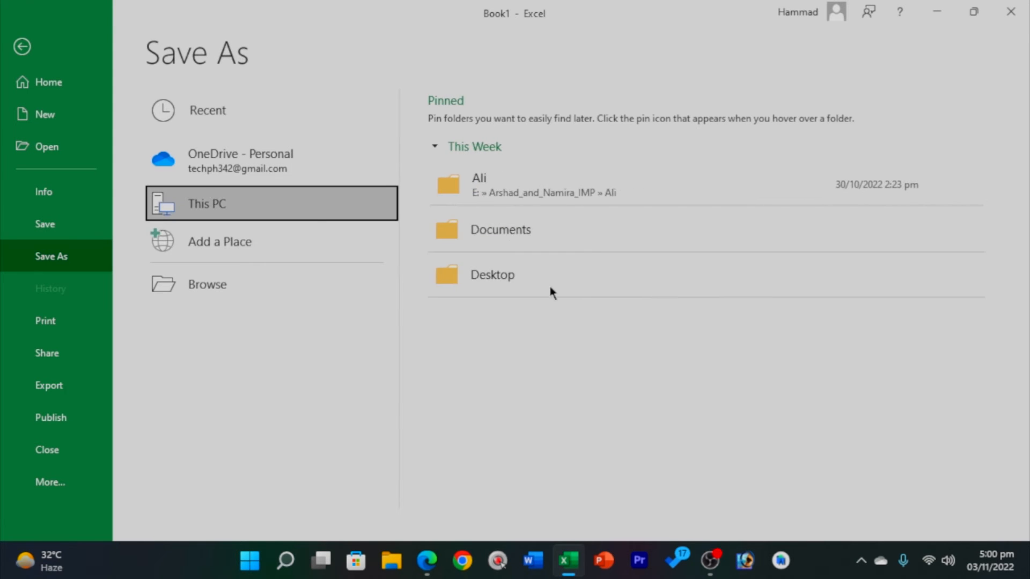
left_click(184, 280)
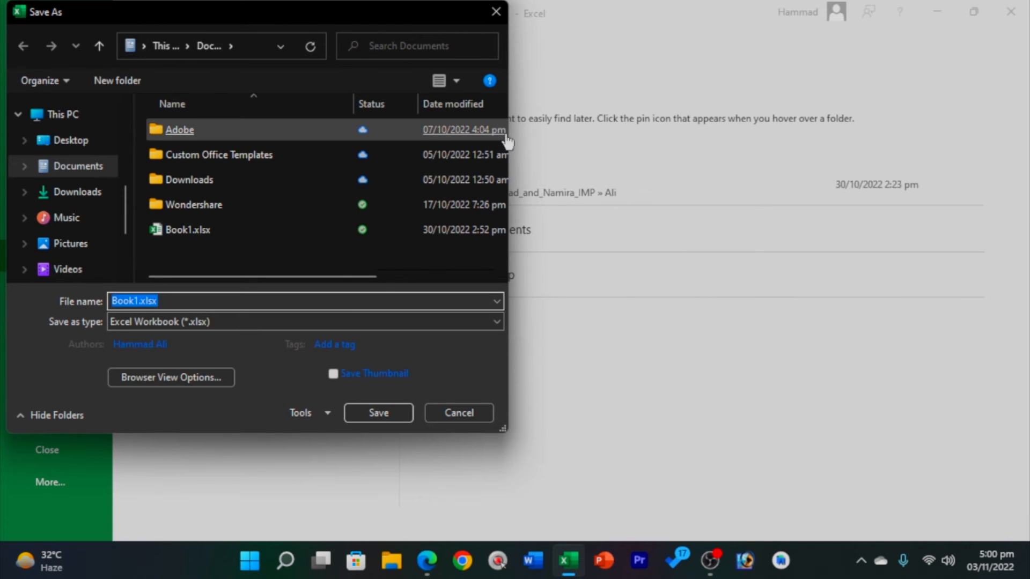
Save the workbook to the Desktop as newexcelfile.xlsx, keeping the Excel Workbook type.
left_click_drag(507, 136, 683, 125)
left_click_drag(283, 15, 351, 52)
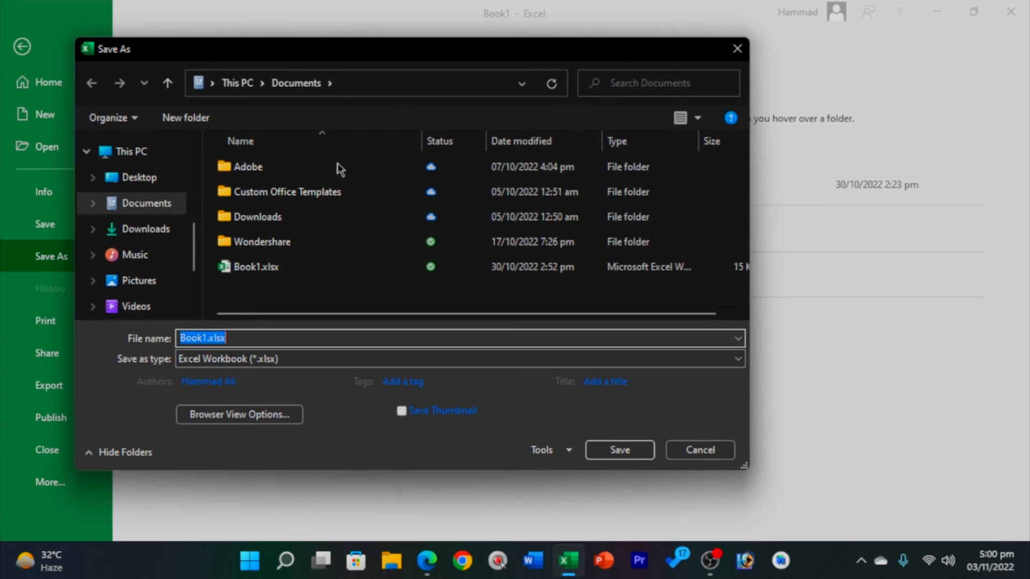
left_click(135, 181)
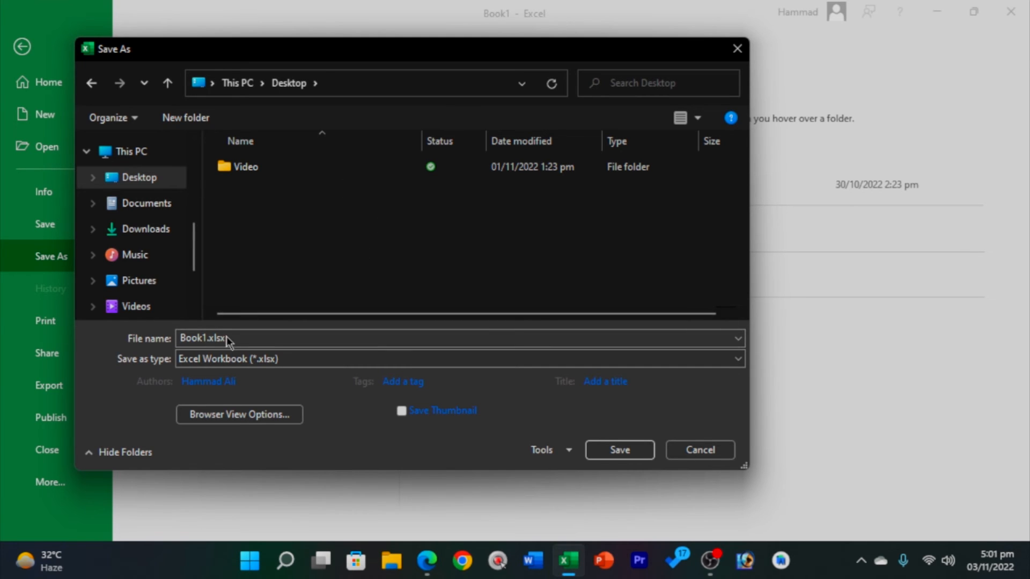
left_click_drag(236, 338, 178, 339)
left_click(201, 339)
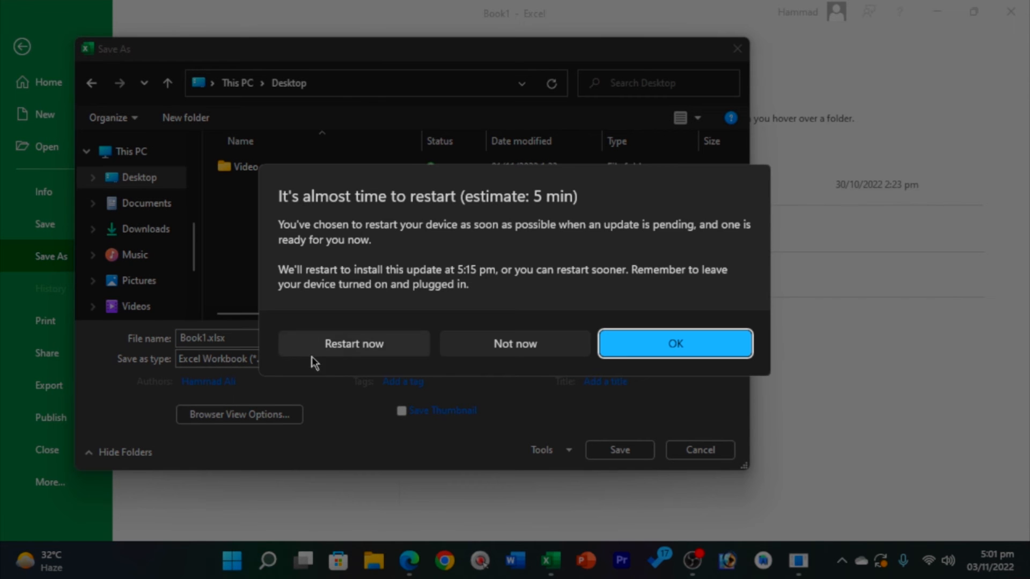
left_click(535, 343)
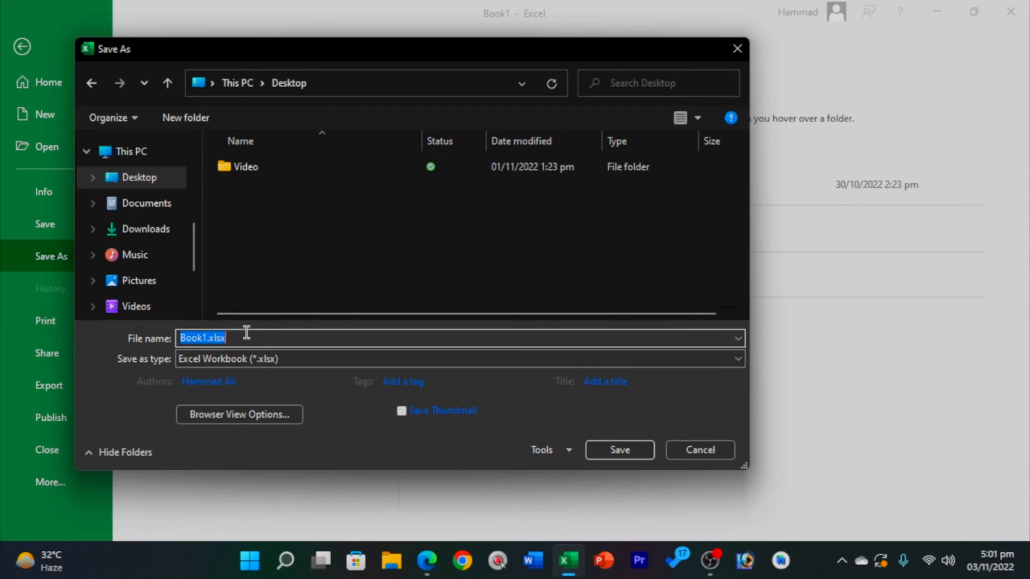
type("new")
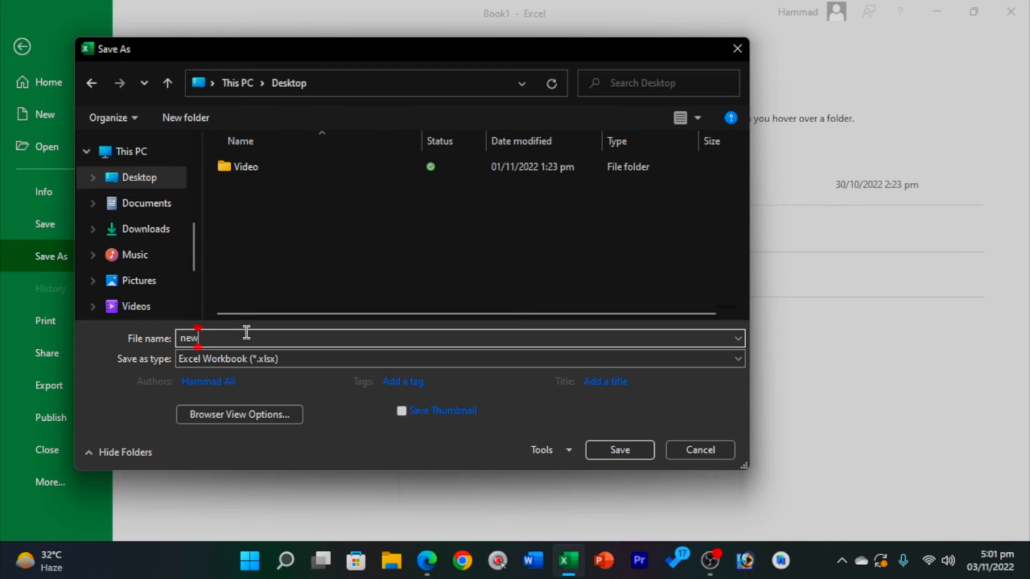
type("excelfile")
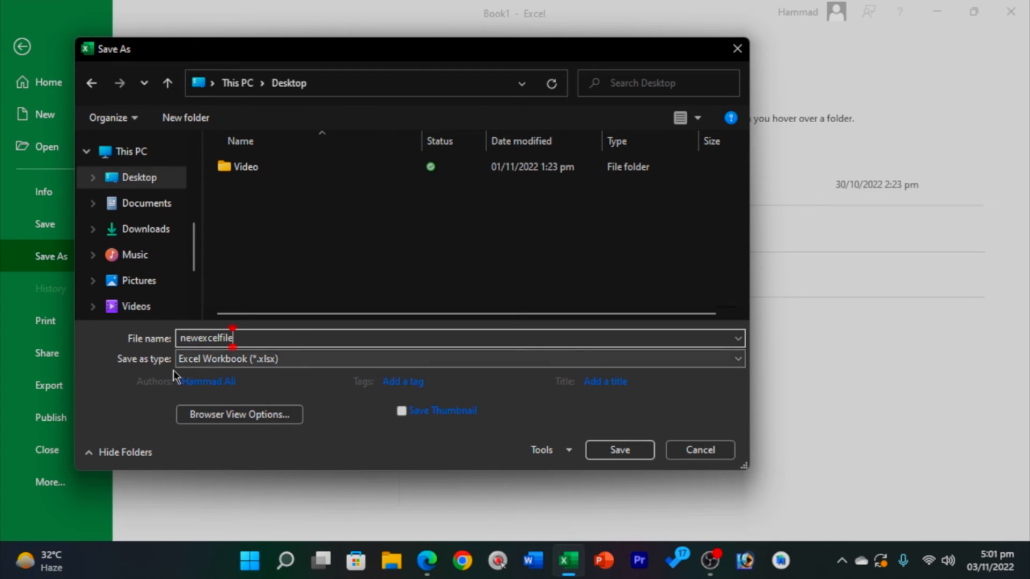
left_click(344, 359)
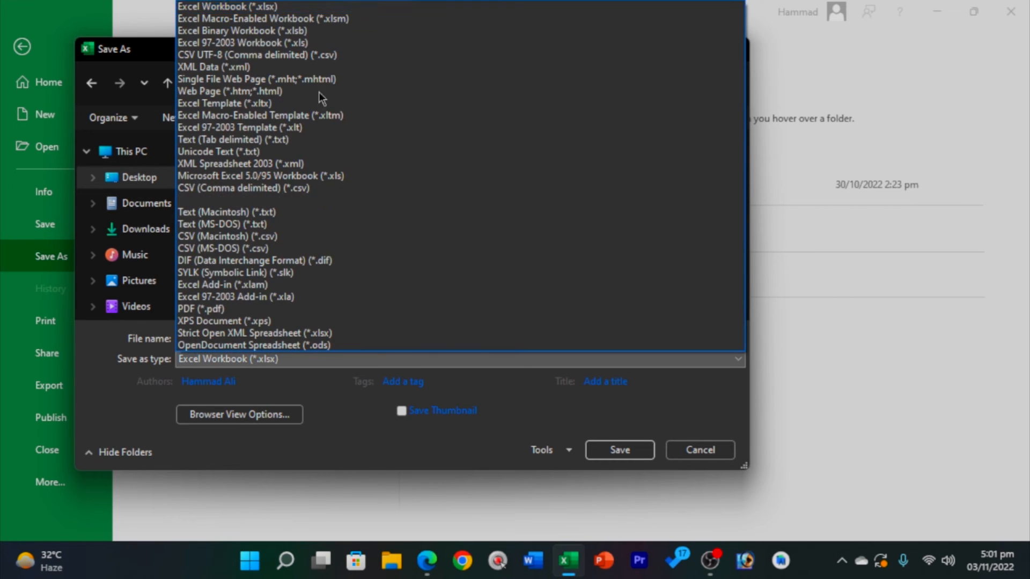
left_click(327, 359)
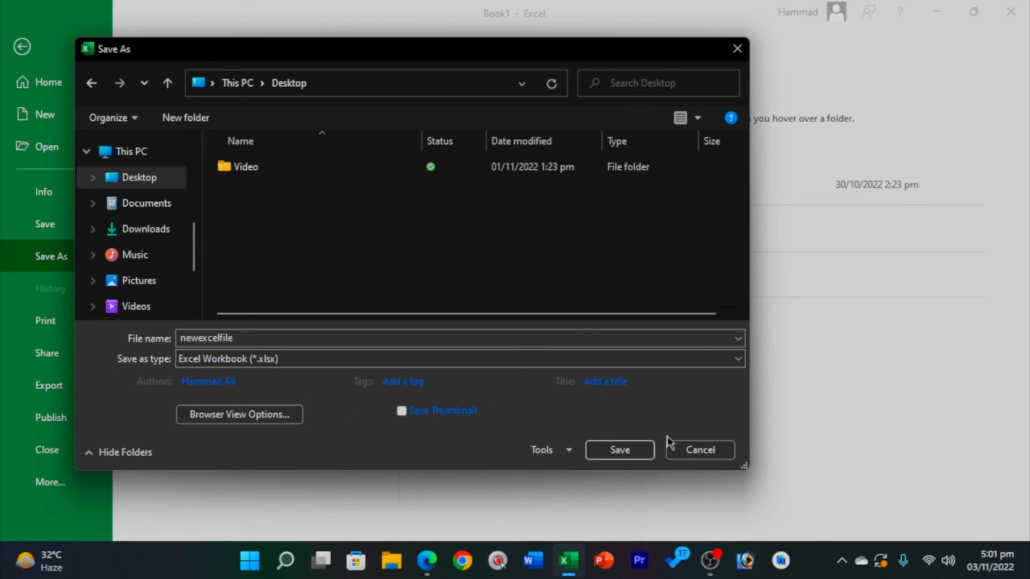
left_click(619, 451)
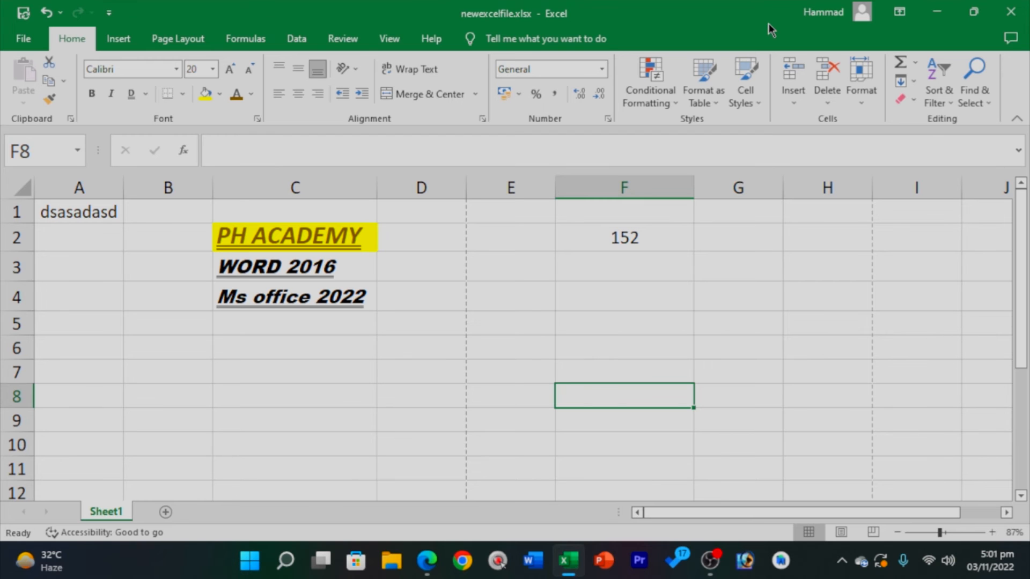
Close newexcelfile.xlsx and reopen it from its Desktop icon.
left_click(1010, 11)
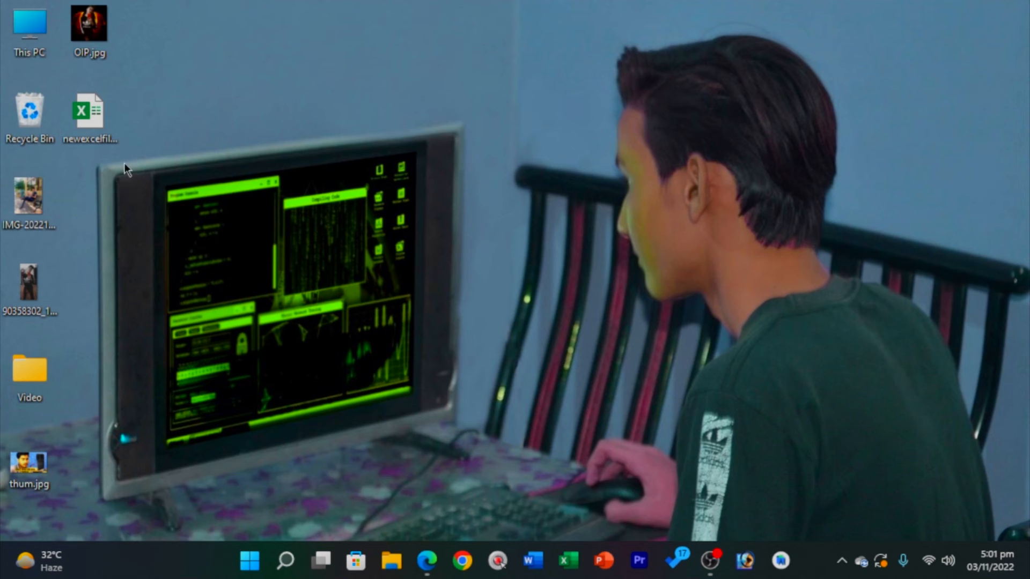
left_click(103, 125)
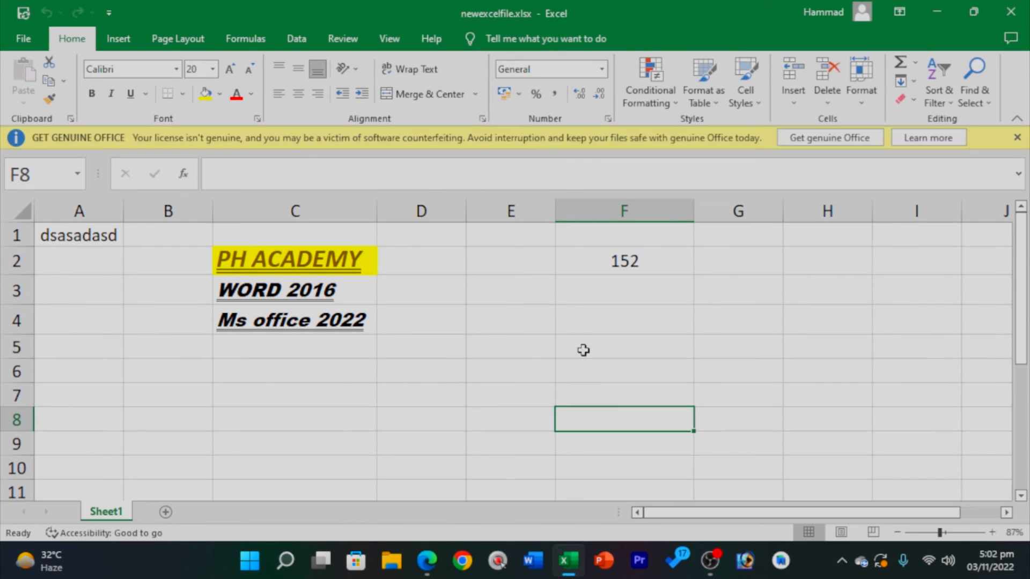
Enter filler text asdasdasd, sadasd, asdas, a and d into C7, E7, G8, F5 and E4.
left_click(333, 398)
type("asdasdasd")
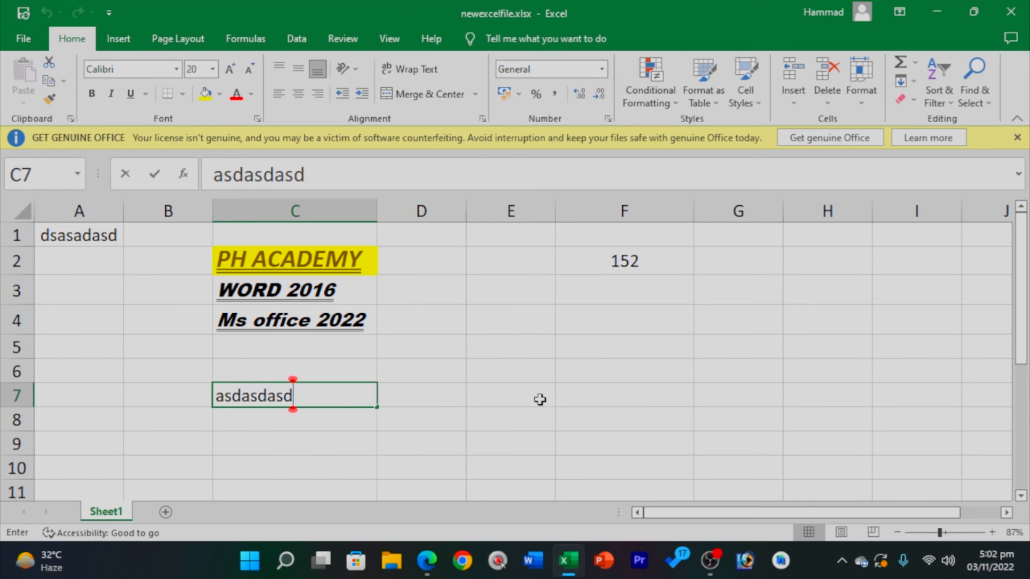
left_click(538, 400)
type("sadasd")
left_click(745, 416)
type("asdas")
left_click(625, 348)
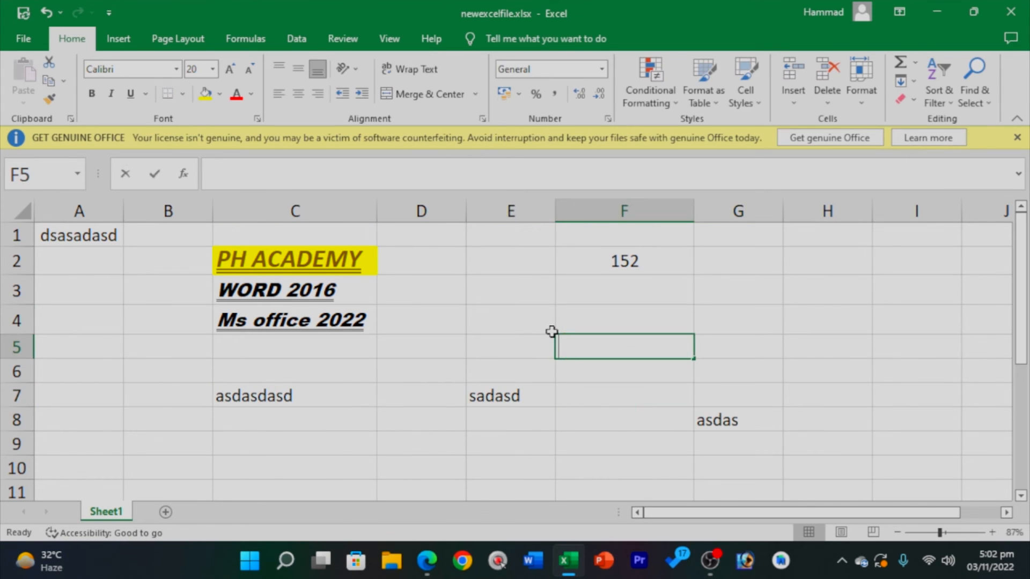
type("a")
left_click(515, 321)
type("d")
left_click(477, 365)
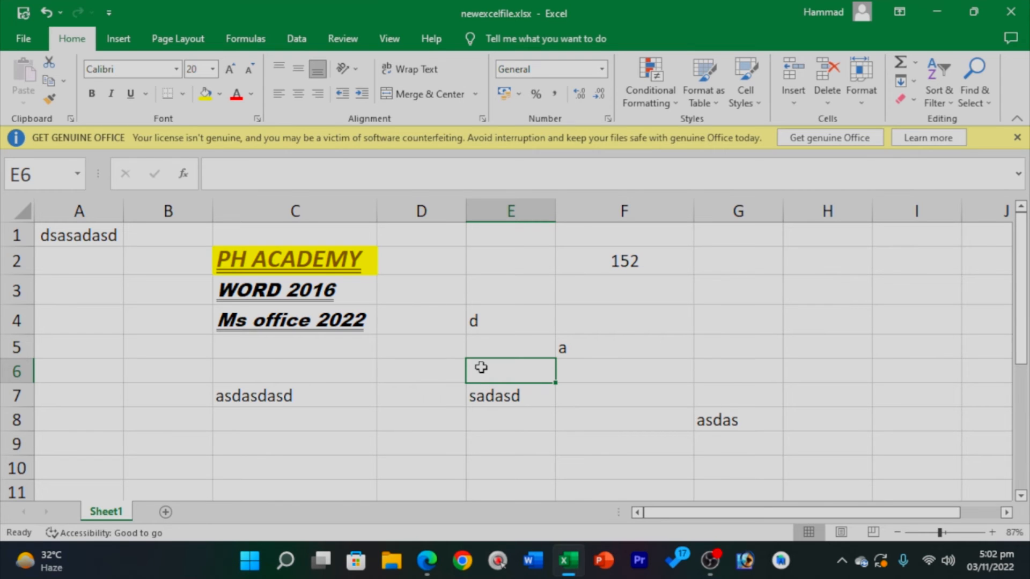
Save the workbook's changes, select G4, and try closing the workbook.
left_click(26, 38)
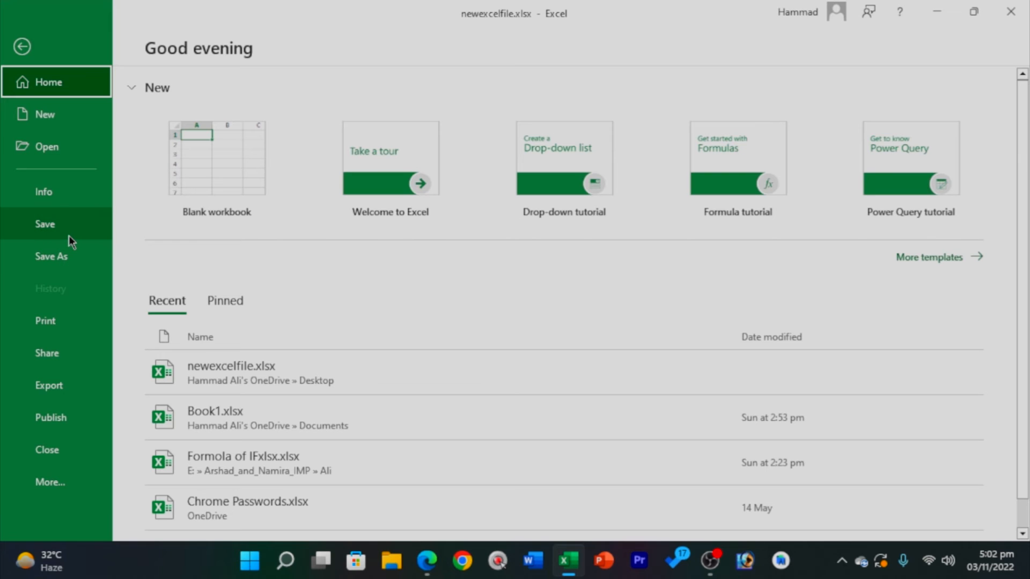
left_click(69, 236)
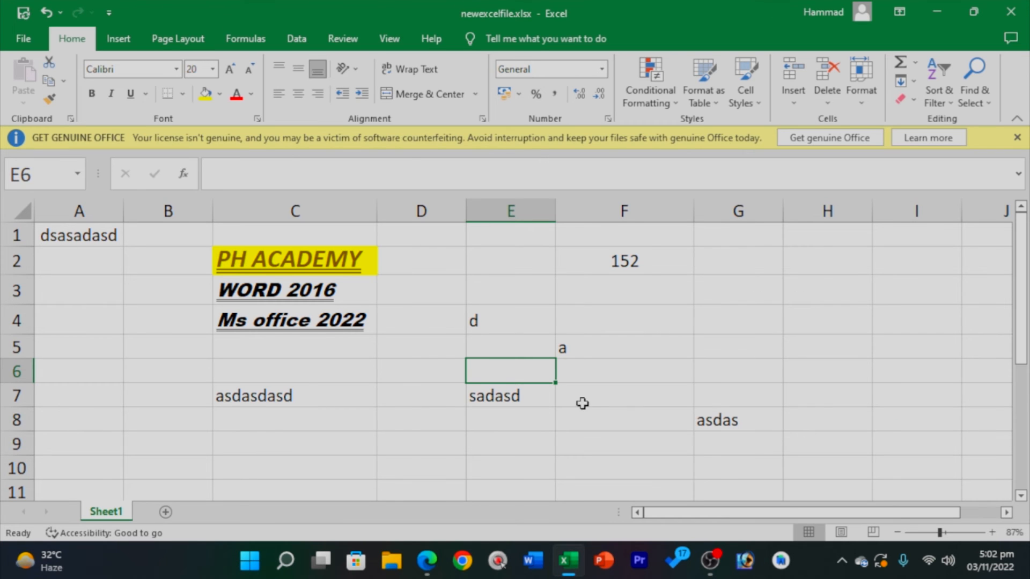
left_click(732, 333)
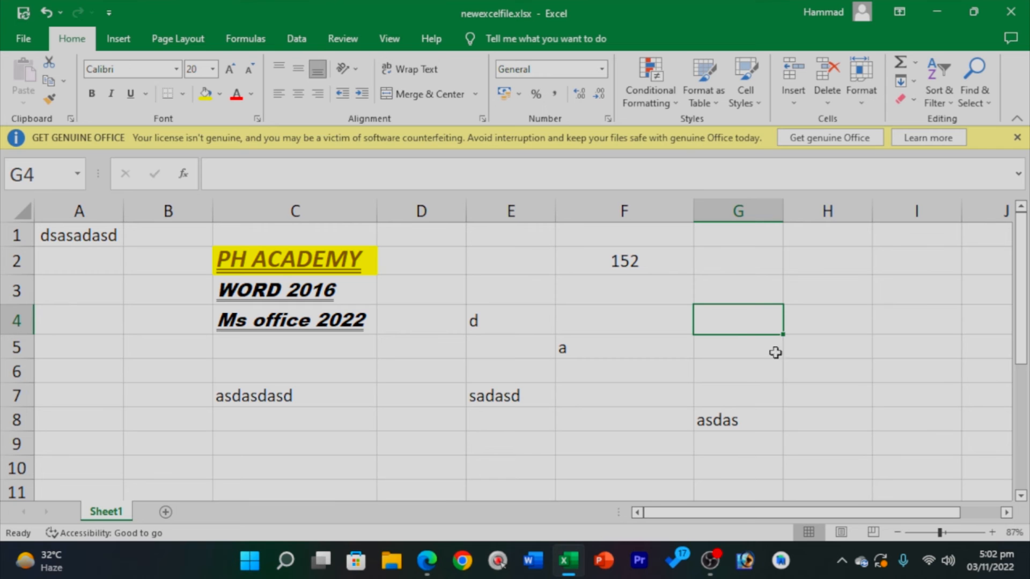
left_click(1010, 12)
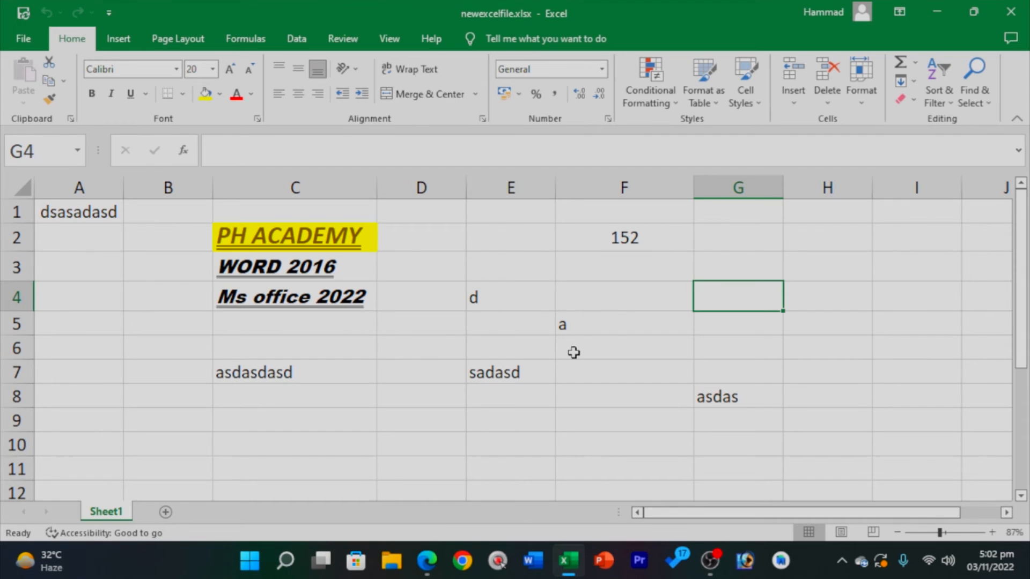
Select the ranges C4:G9, A1:H5 and A1:F8, ending on cell B3.
left_click_drag(757, 408, 283, 304)
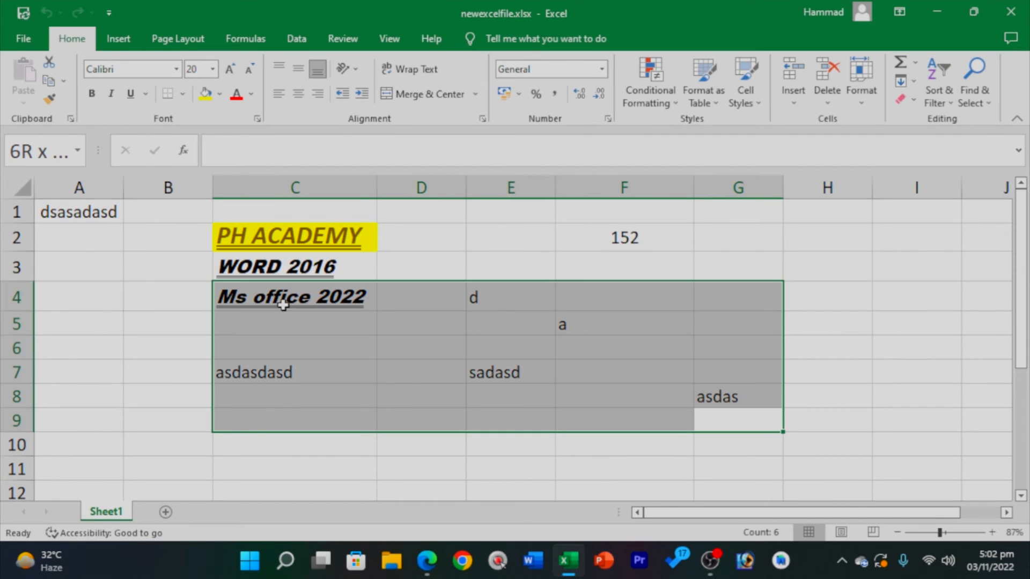
left_click(118, 342)
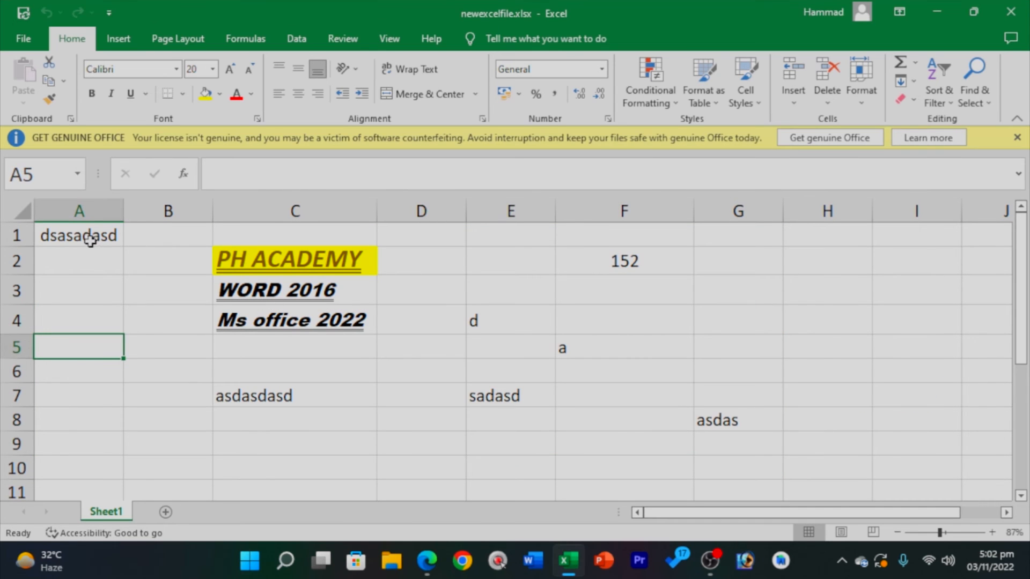
left_click_drag(90, 240, 825, 346)
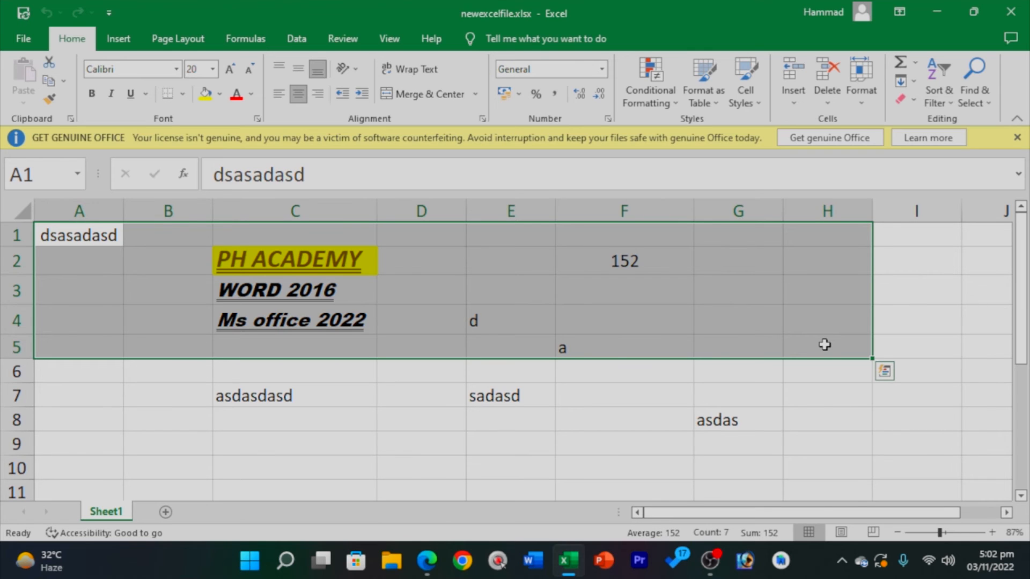
left_click_drag(604, 412, 58, 237)
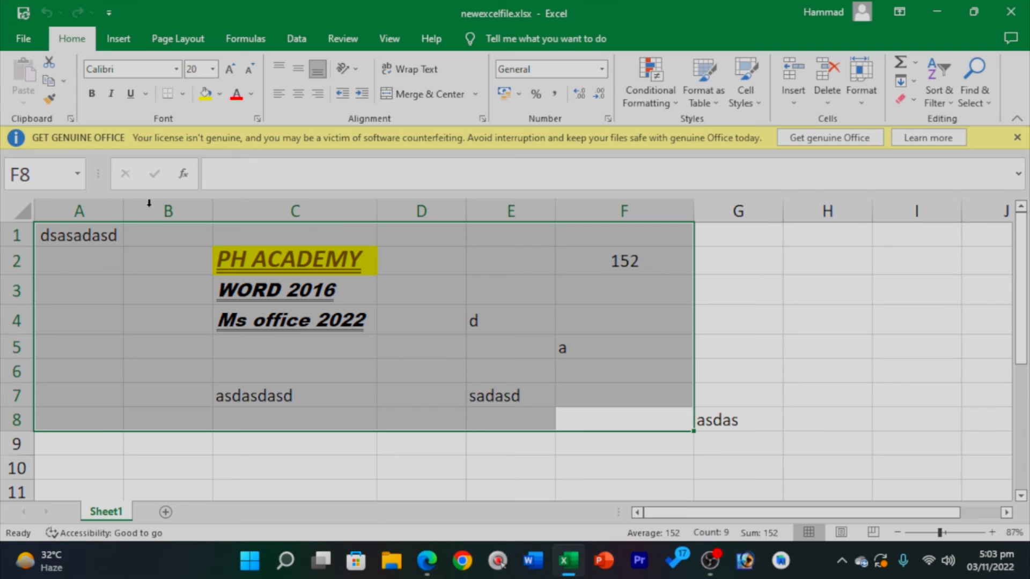
left_click(189, 287)
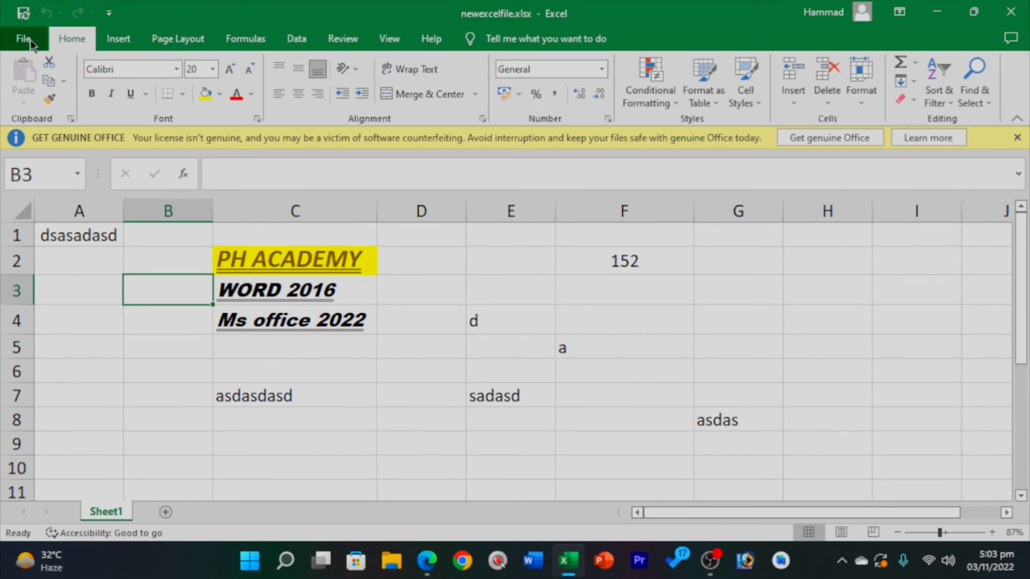
Save a Desktop copy named newexcelfileduplicate.xlsx, fixing the invalid bracket in the name.
left_click(30, 39)
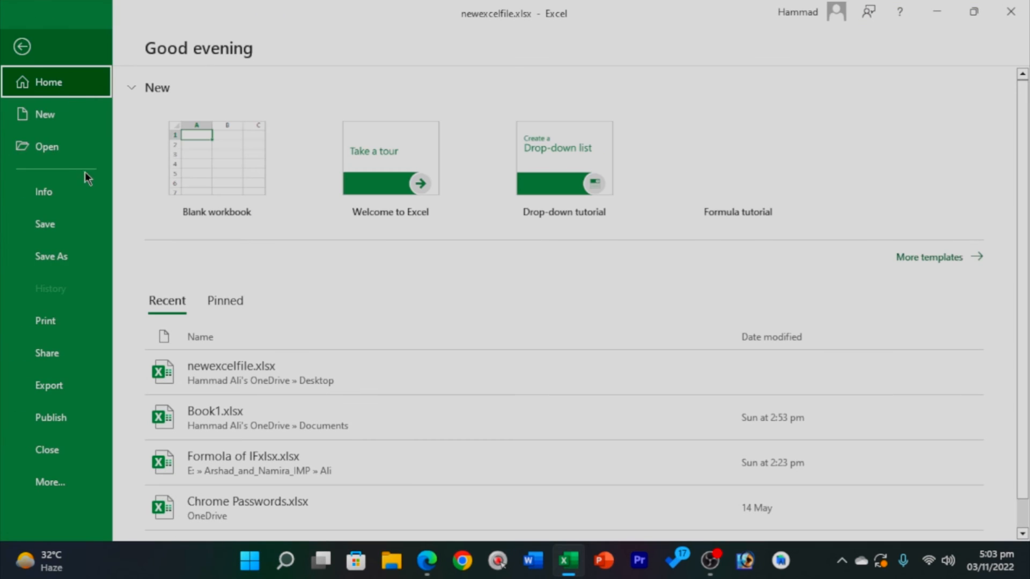
left_click(74, 256)
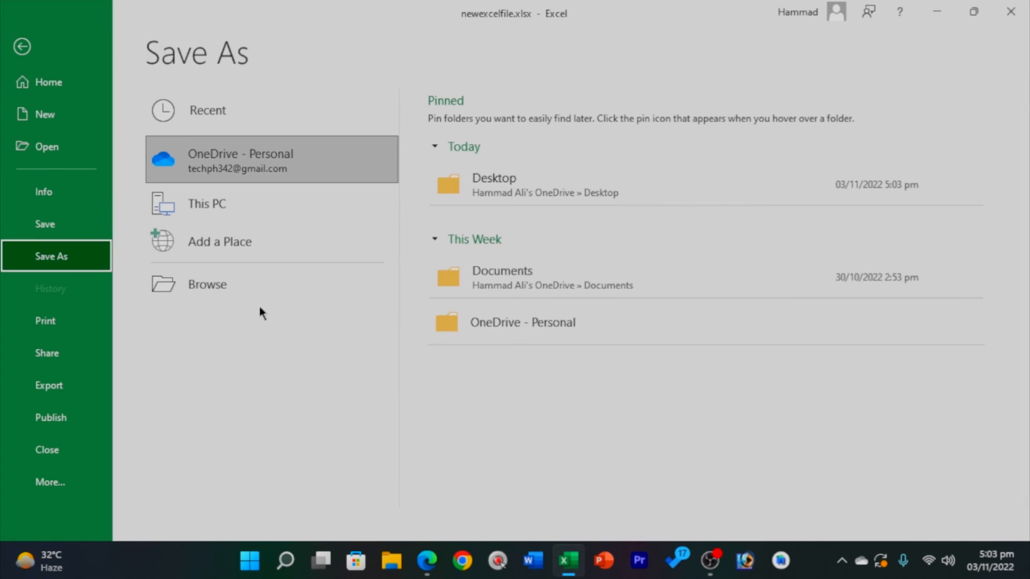
left_click(237, 277)
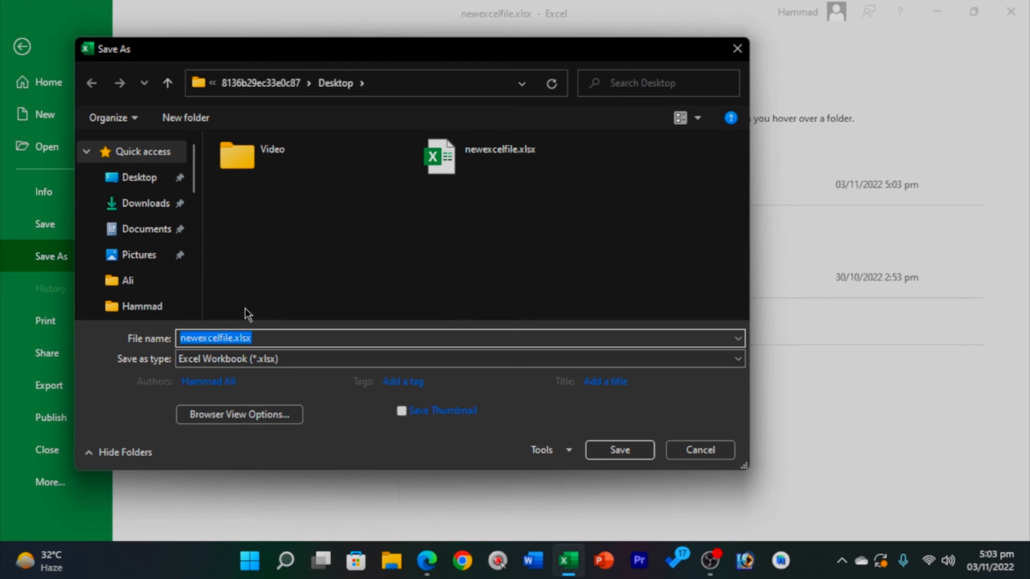
left_click(155, 179)
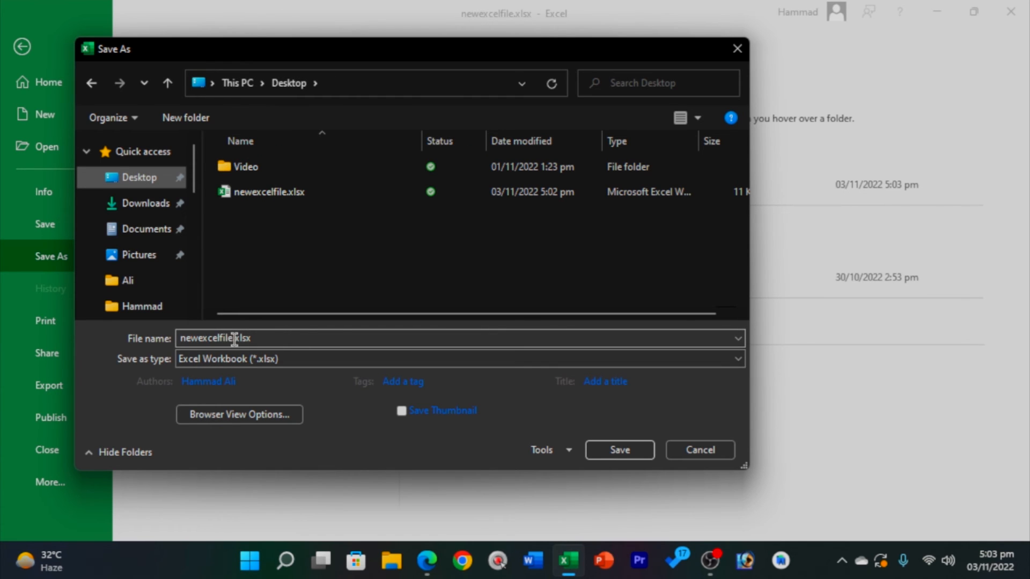
double_click(263, 333)
left_click(243, 338)
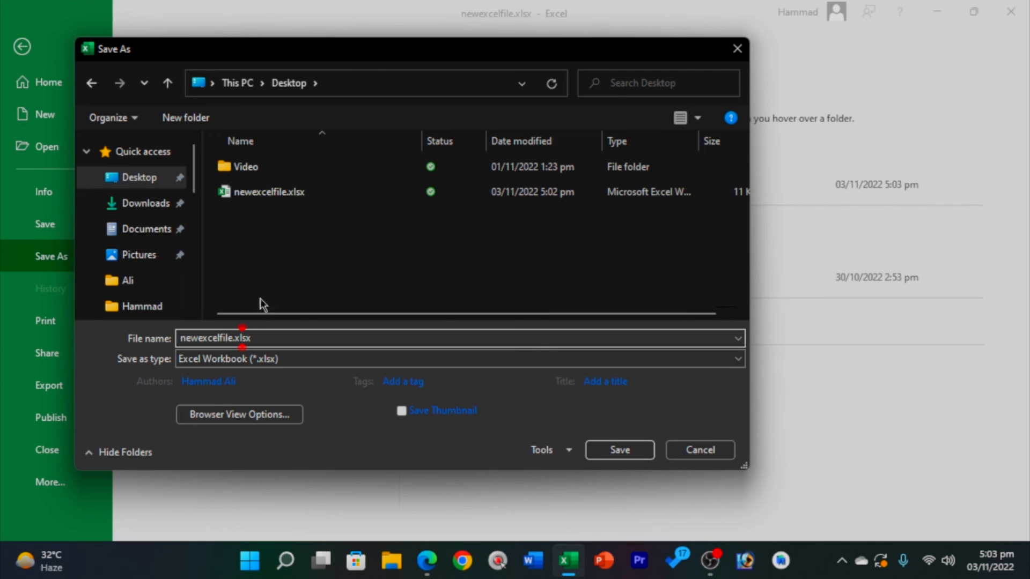
left_click(233, 338)
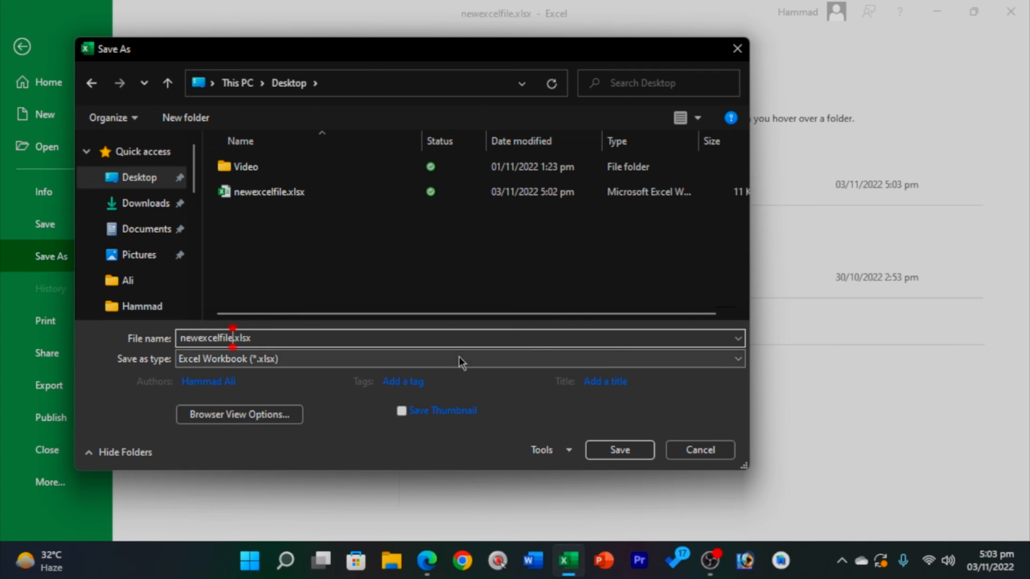
type("du[plicate")
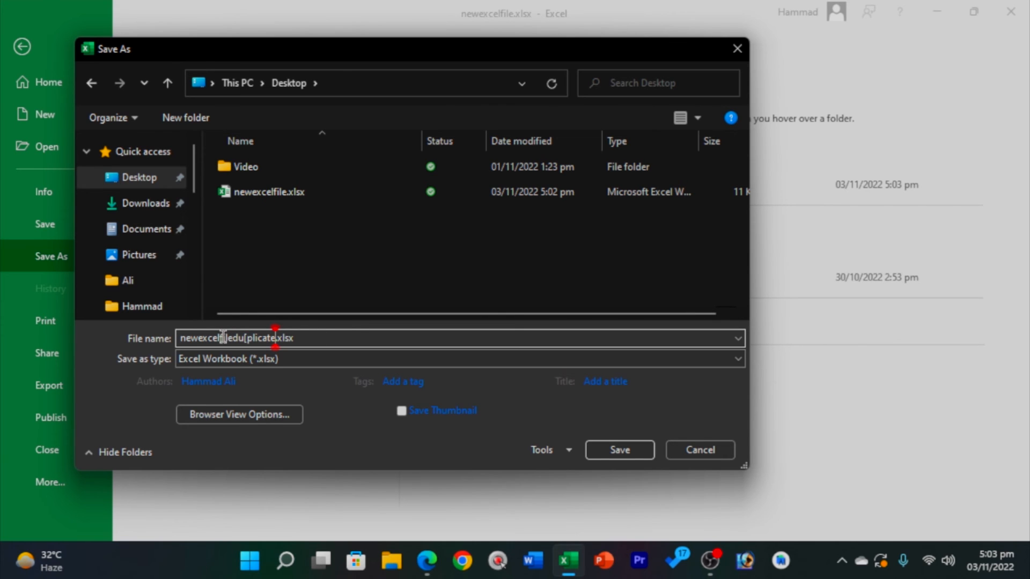
left_click(622, 457)
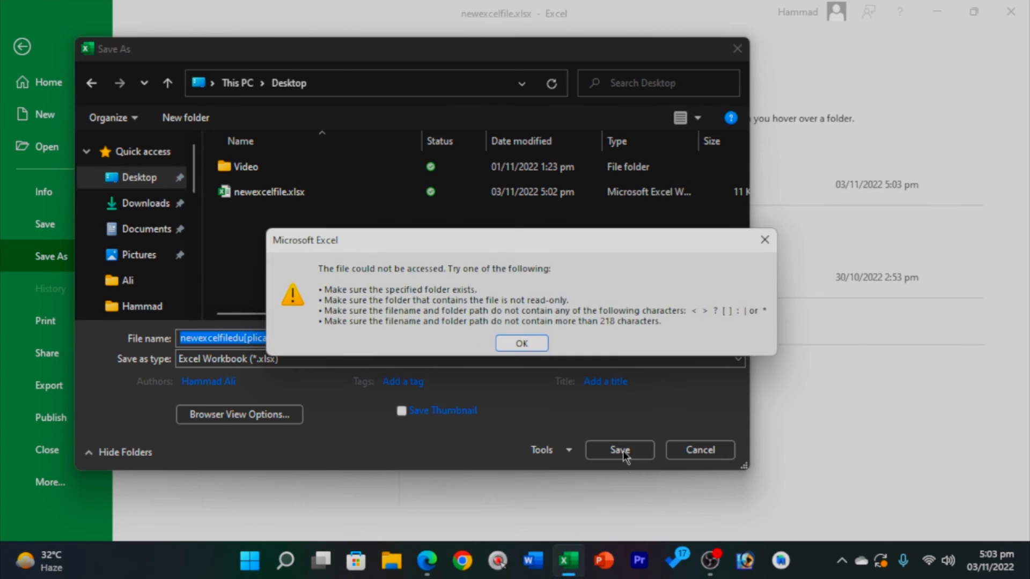
left_click(524, 343)
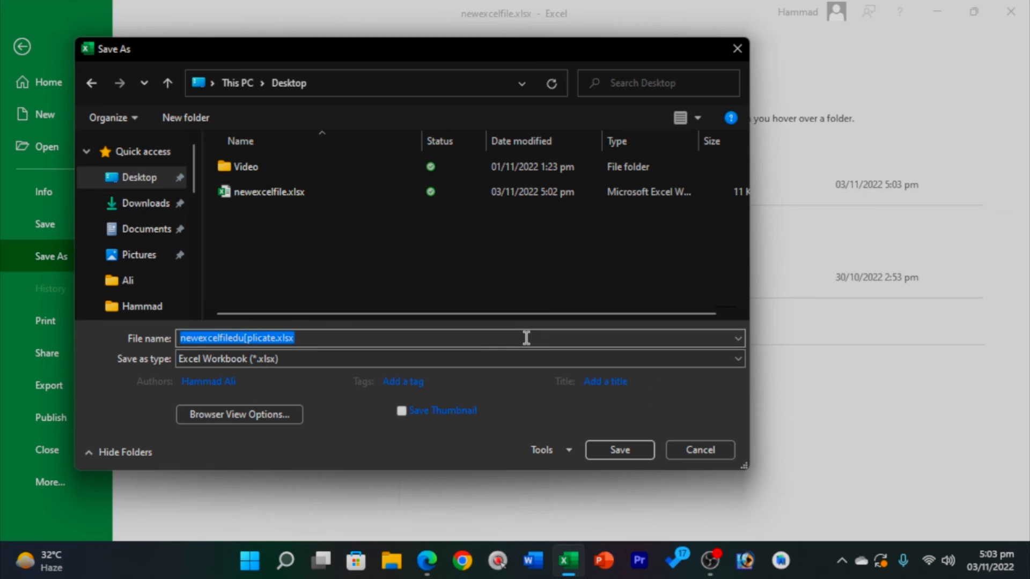
left_click(247, 338)
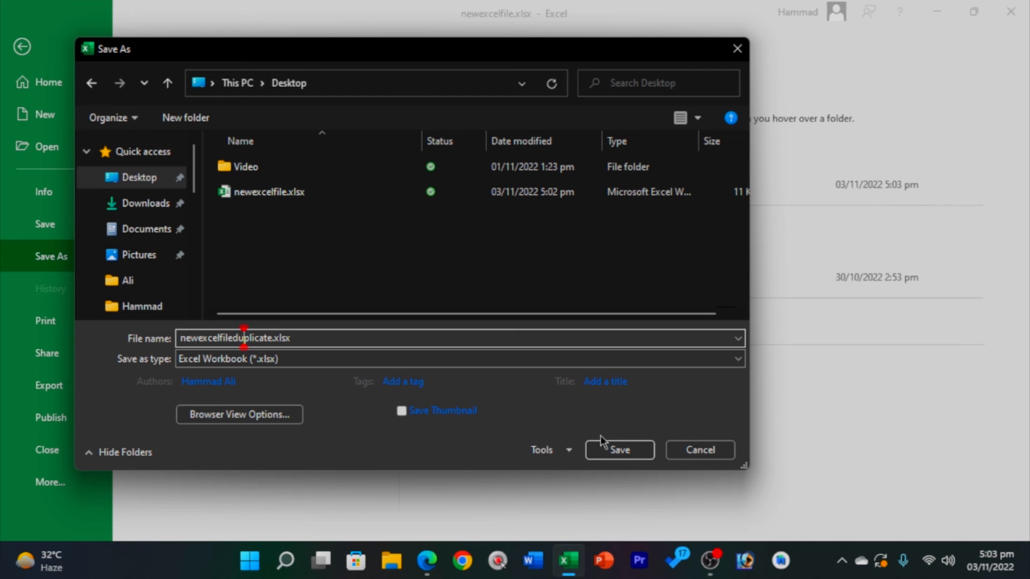
left_click(630, 451)
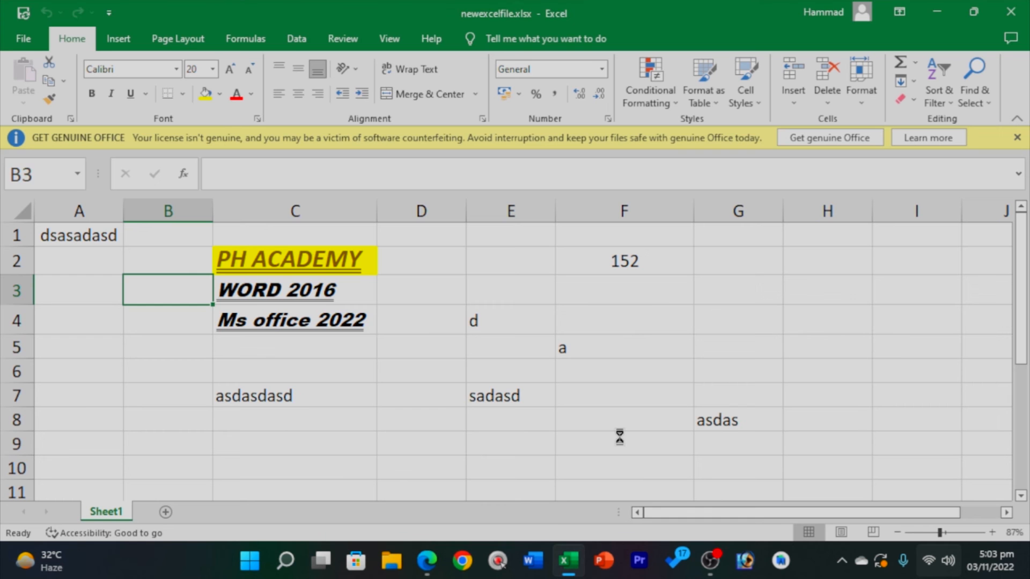
Minimize Excel and restore the newexcelfileduplicate.xlsx window from the taskbar.
left_click(568, 561)
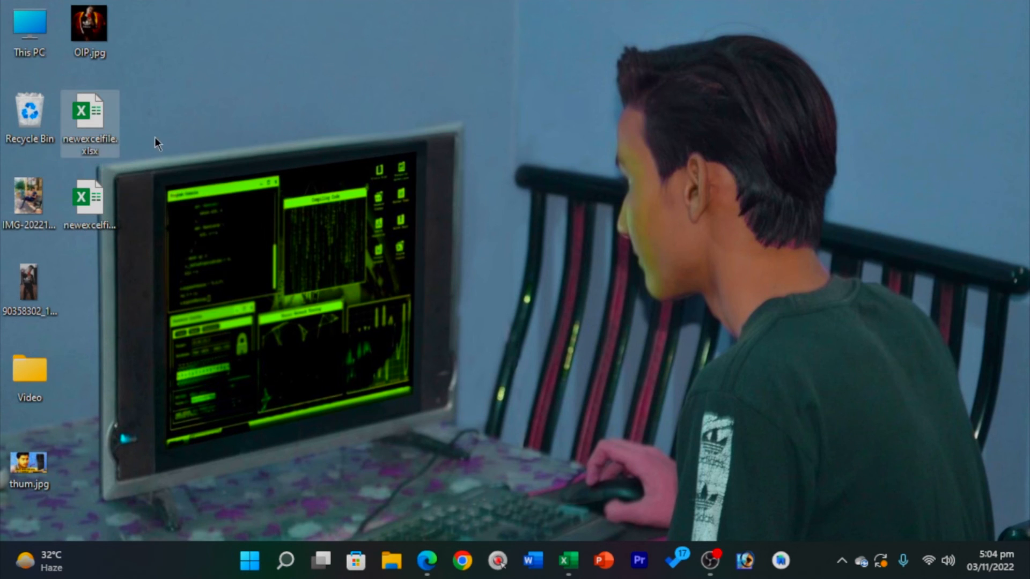
left_click(571, 570)
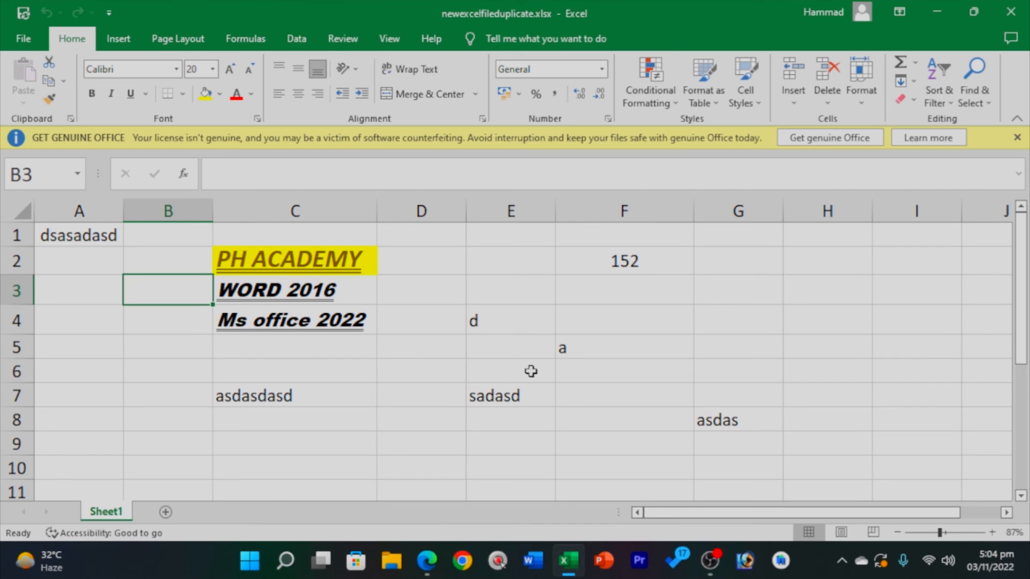
Encrypt newexcelfileduplicate.xlsx with a password through Protect Workbook, entering and confirming it.
left_click(24, 41)
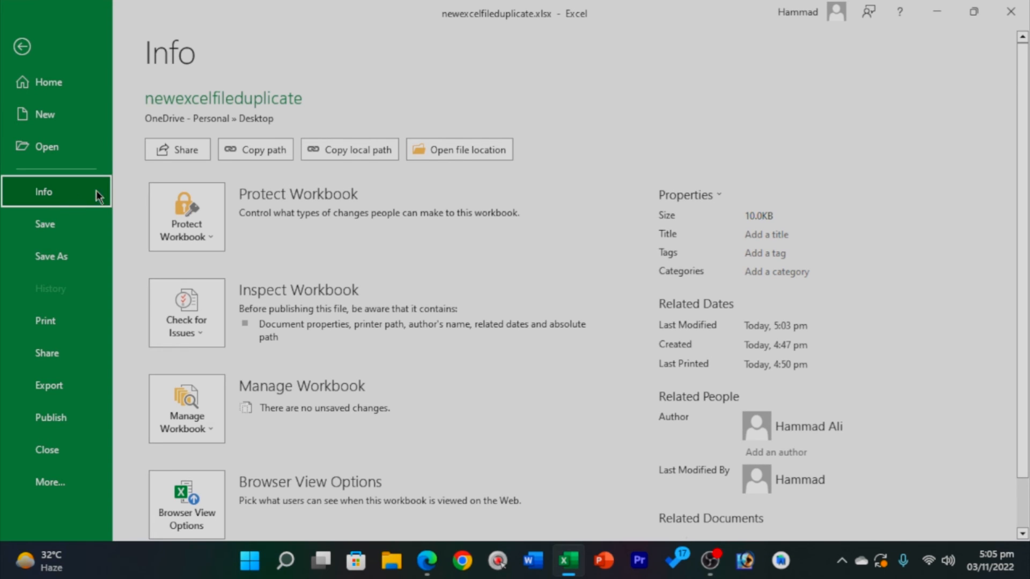
left_click(211, 243)
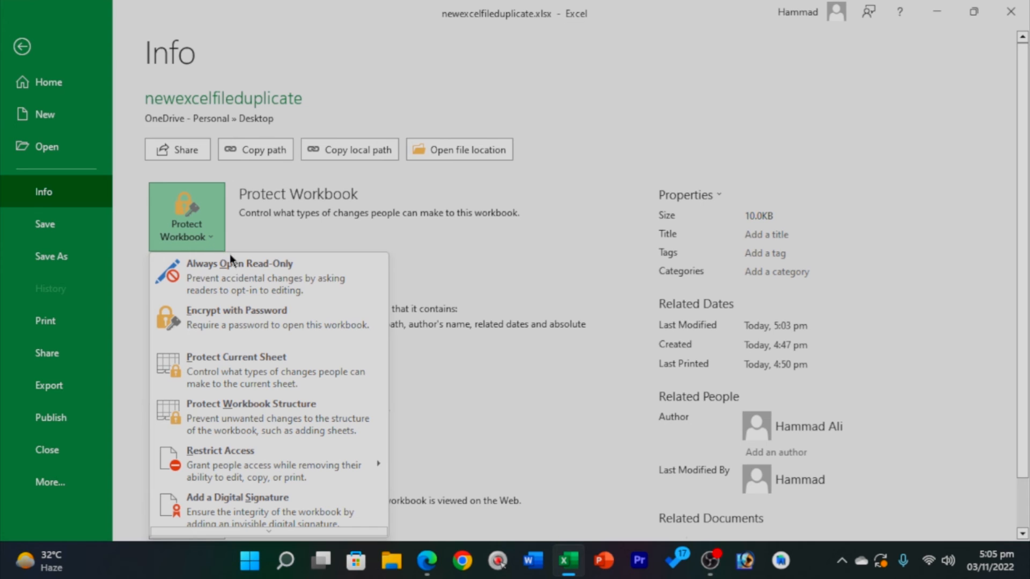
left_click(333, 325)
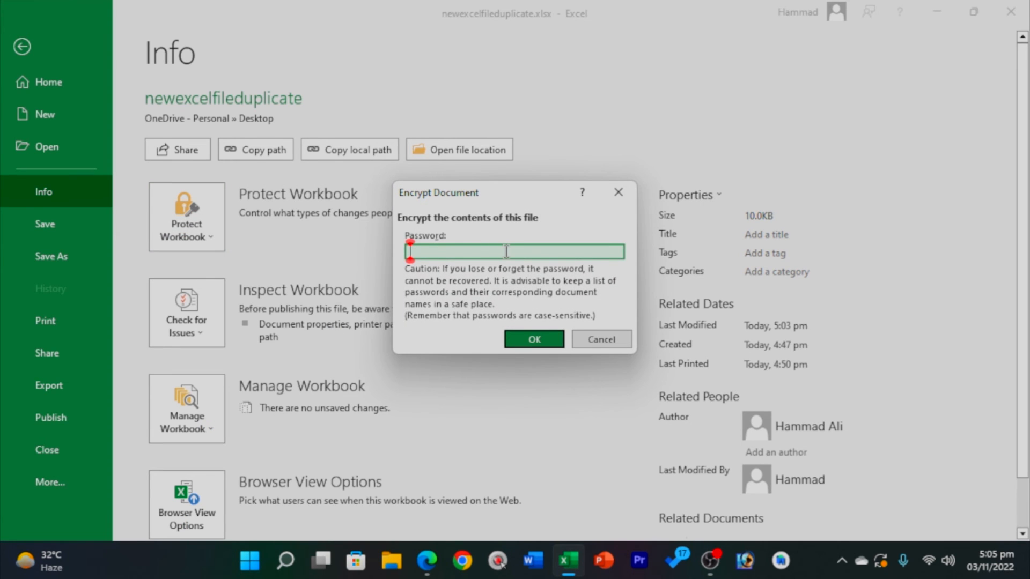
type("123")
key("Return")
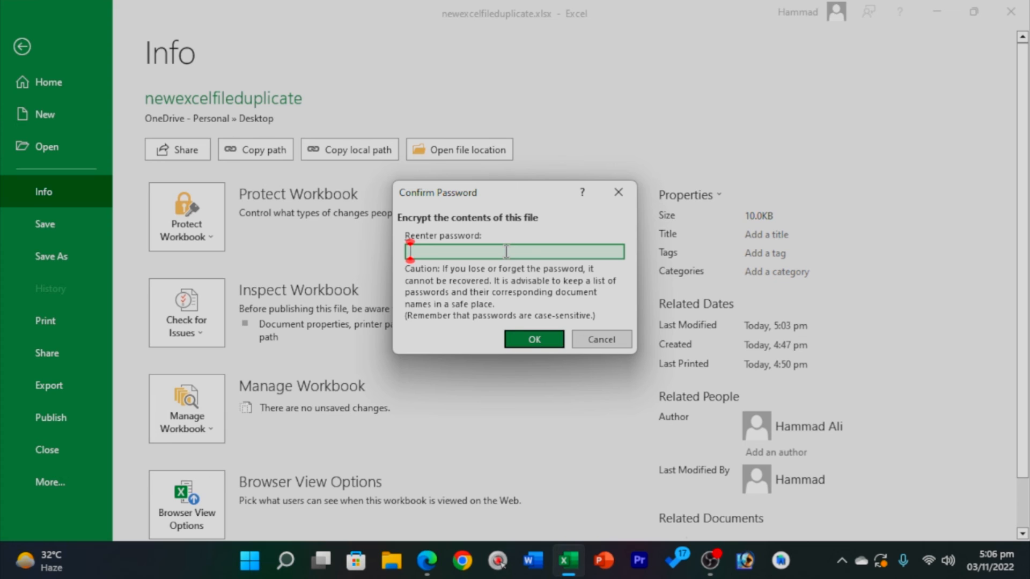
type("1234")
key("Return")
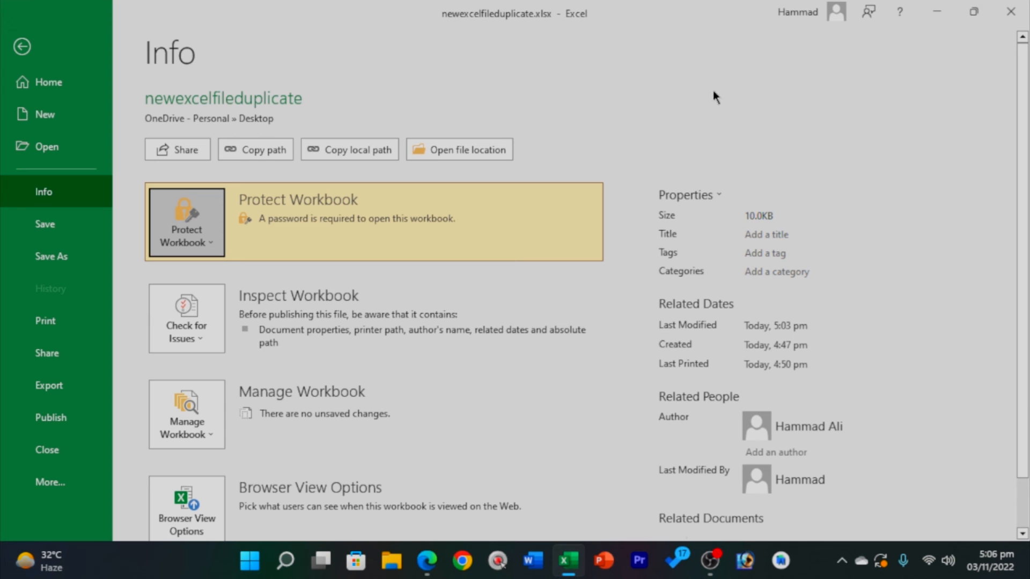
left_click_drag(624, 28, 602, 33)
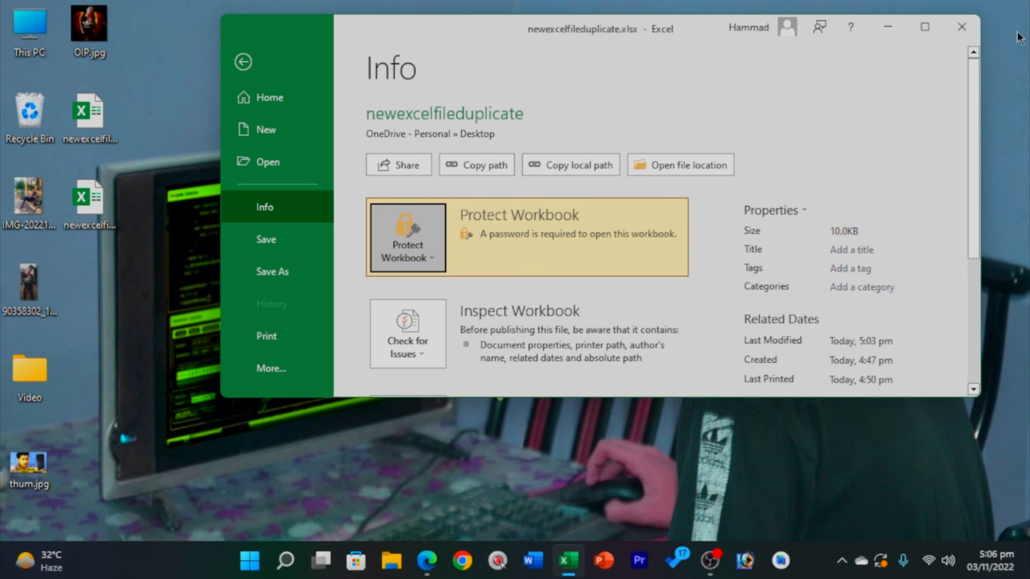
Save and close the encrypted workbook, then reopen it from the Desktop with its password.
left_click(962, 26)
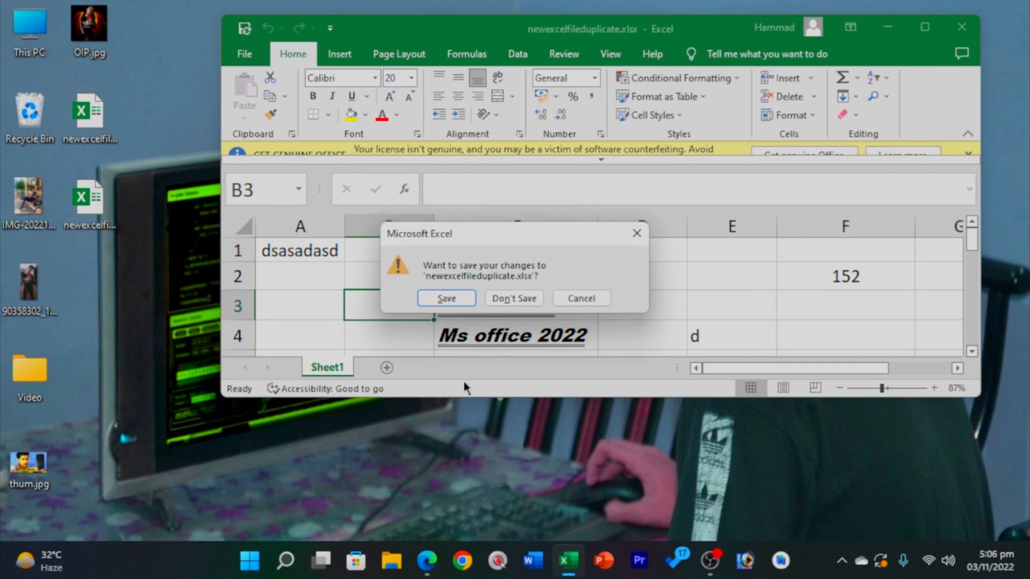
left_click(446, 297)
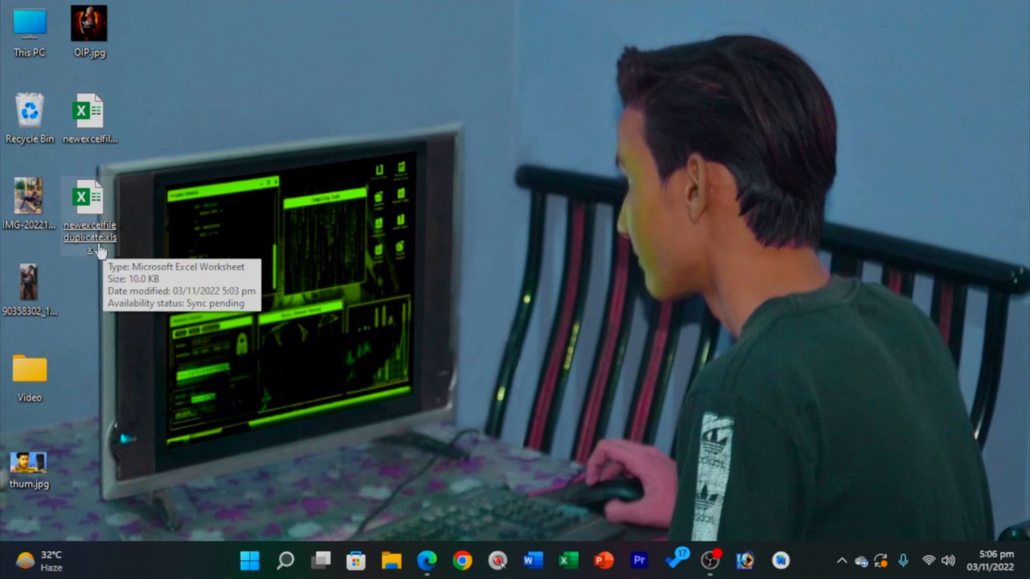
left_click(107, 228)
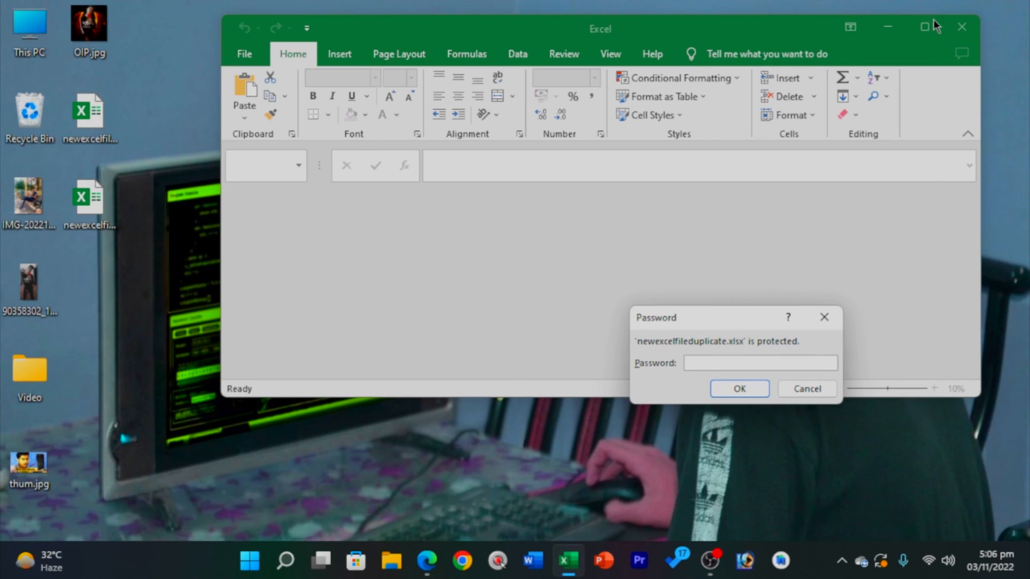
left_click_drag(704, 311, 541, 243)
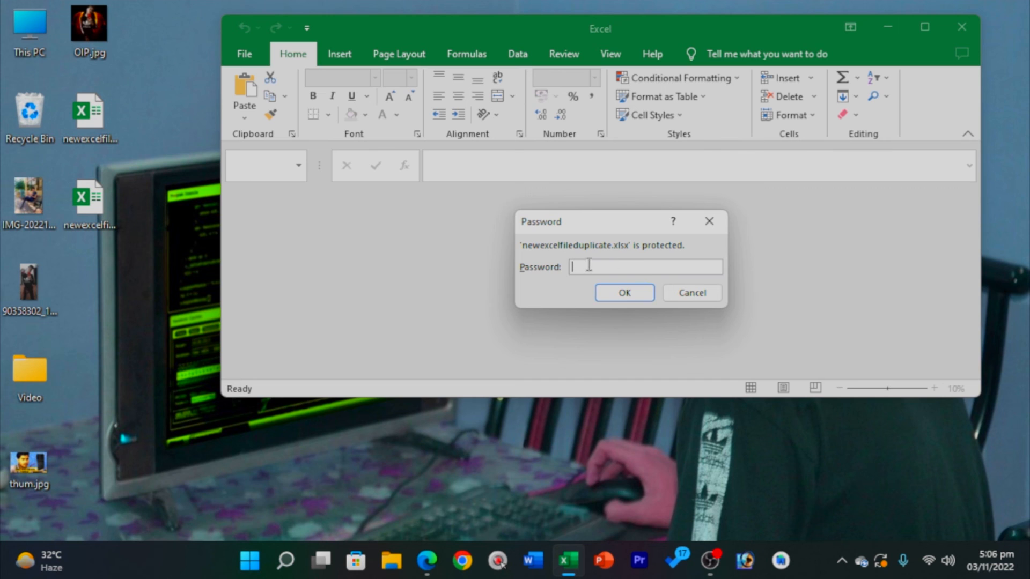
type("1234")
key("Return")
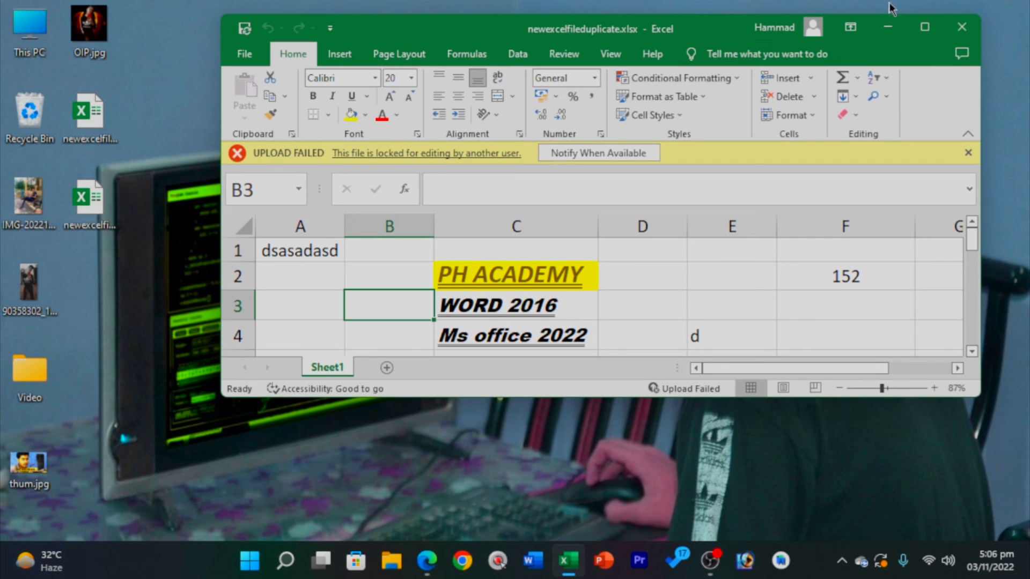
Maximize Excel, dismiss the genuine Office and upload failed notices, and open File.
left_click(925, 27)
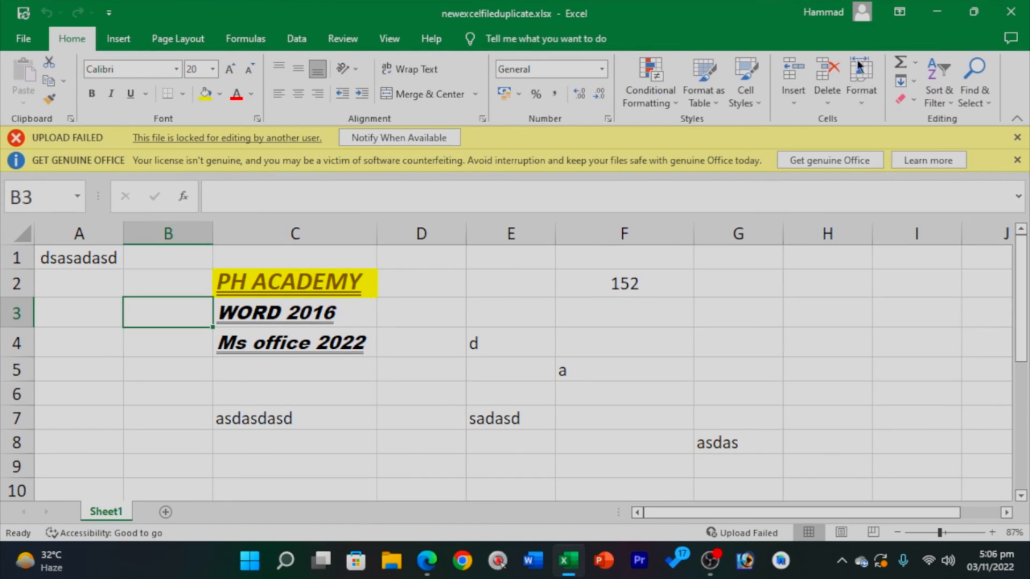
left_click(1017, 161)
left_click(1016, 138)
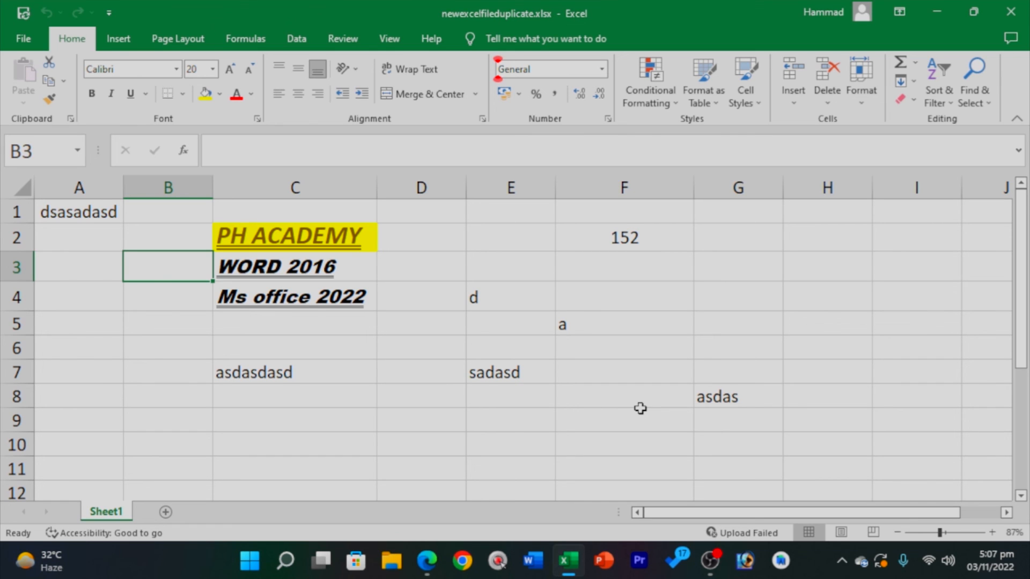
left_click(29, 44)
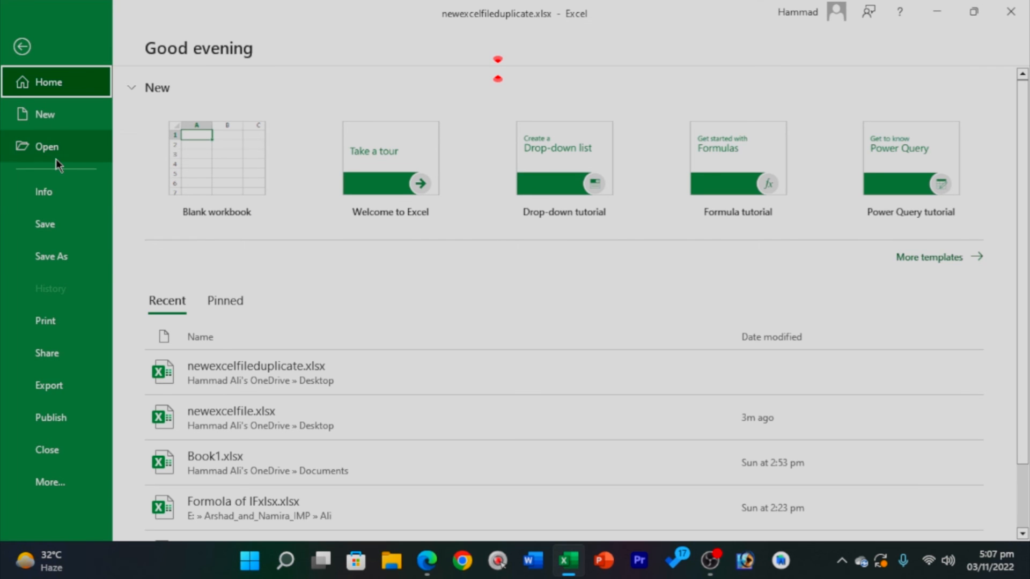
Clear the workbook's encryption password from the Info page's Protect Workbook options.
left_click(46, 192)
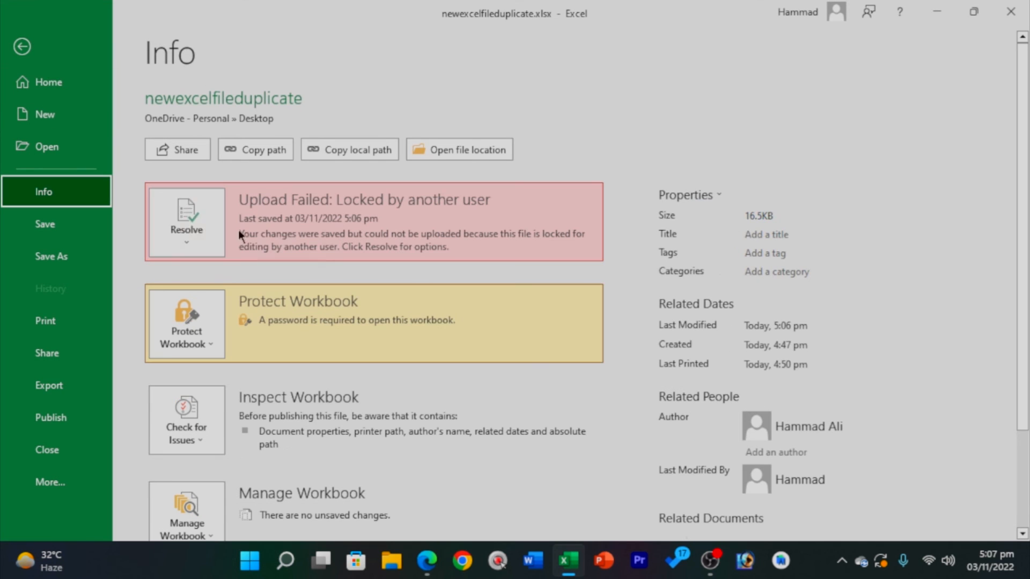
left_click(214, 339)
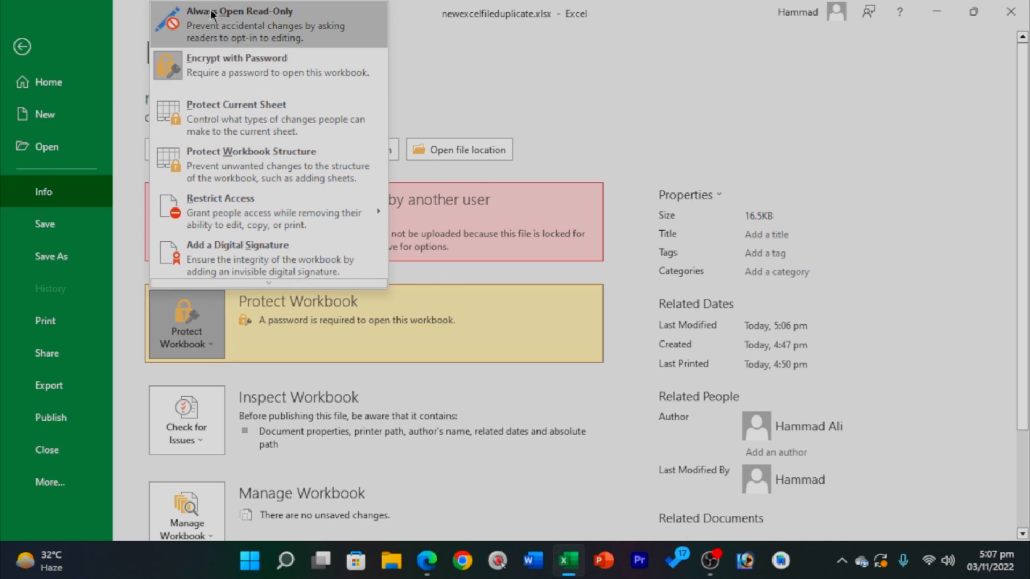
left_click(199, 65)
type("123")
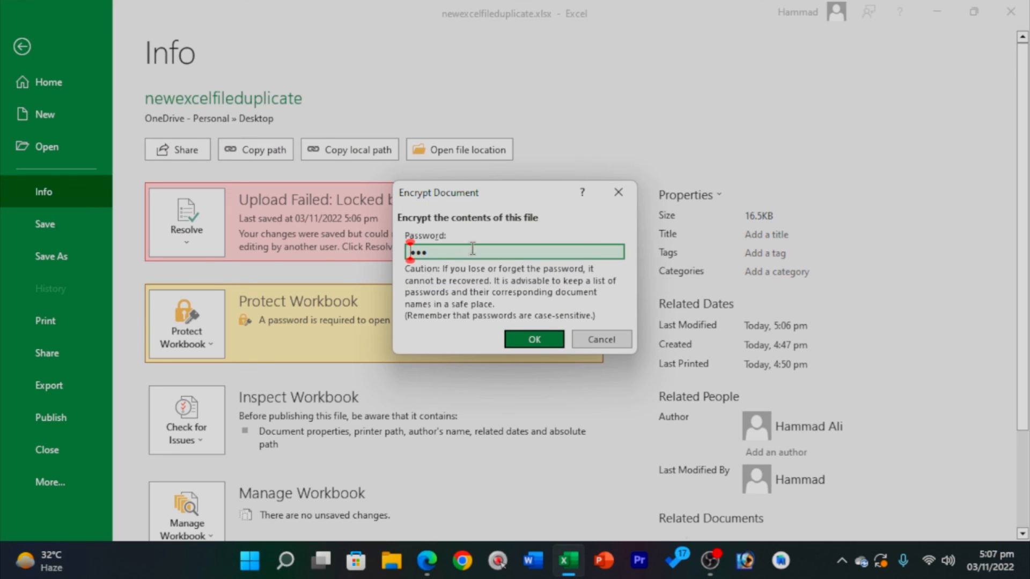
double_click(473, 248)
key("BackSpace")
left_click(534, 340)
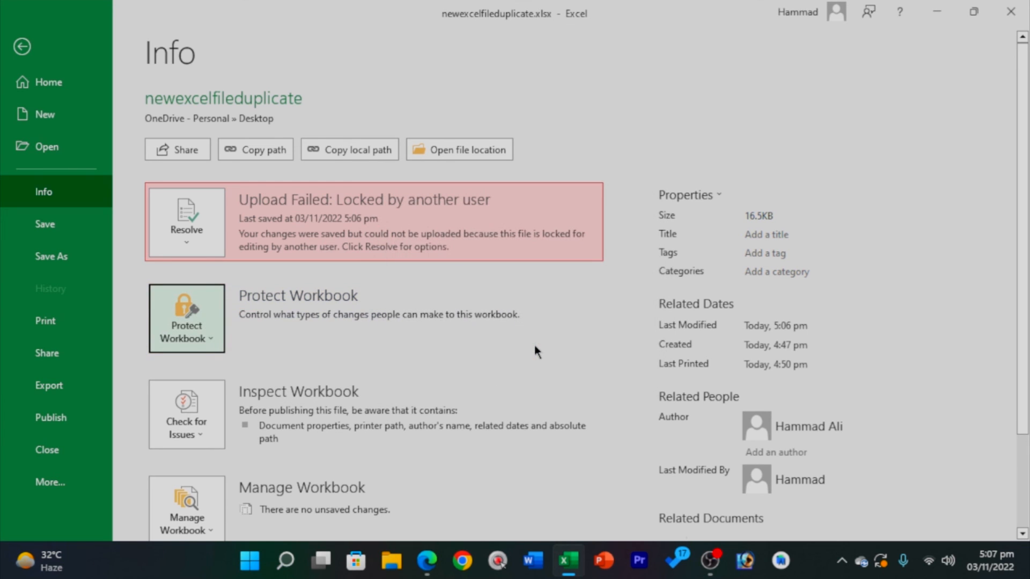
Encrypt the workbook again with a new password, entered and confirmed.
left_click(196, 335)
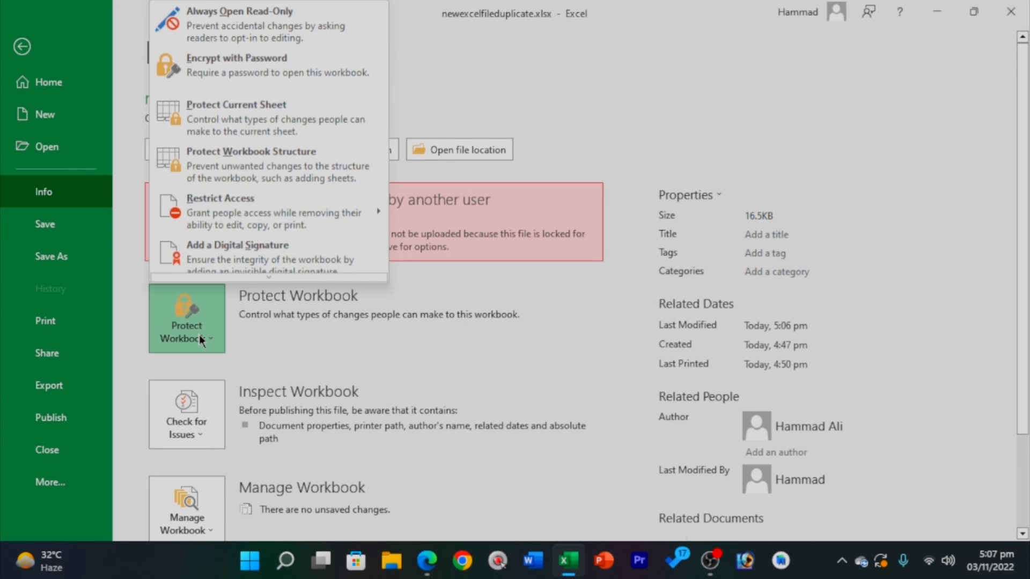
left_click(206, 59)
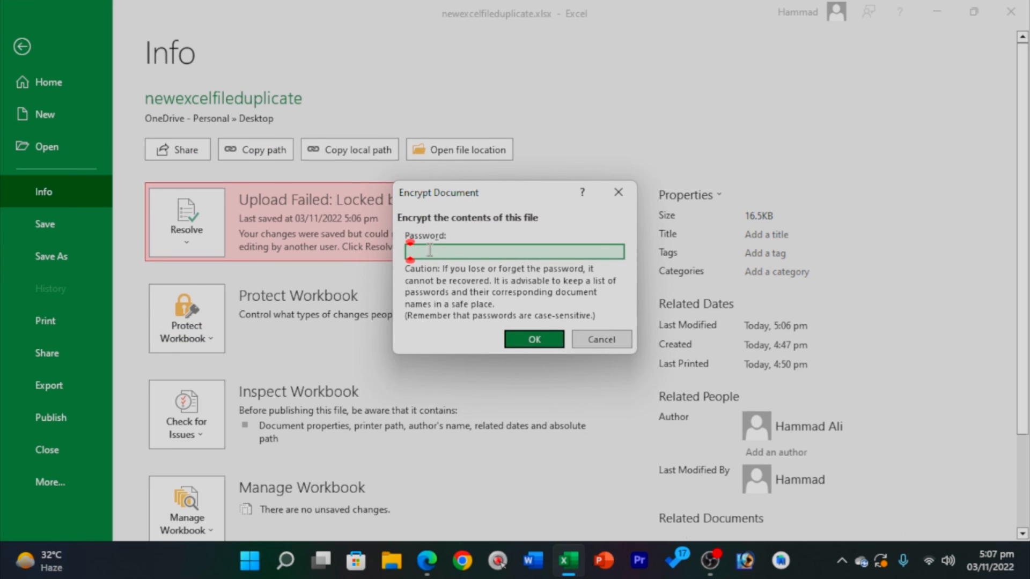
type("12345")
key("Return")
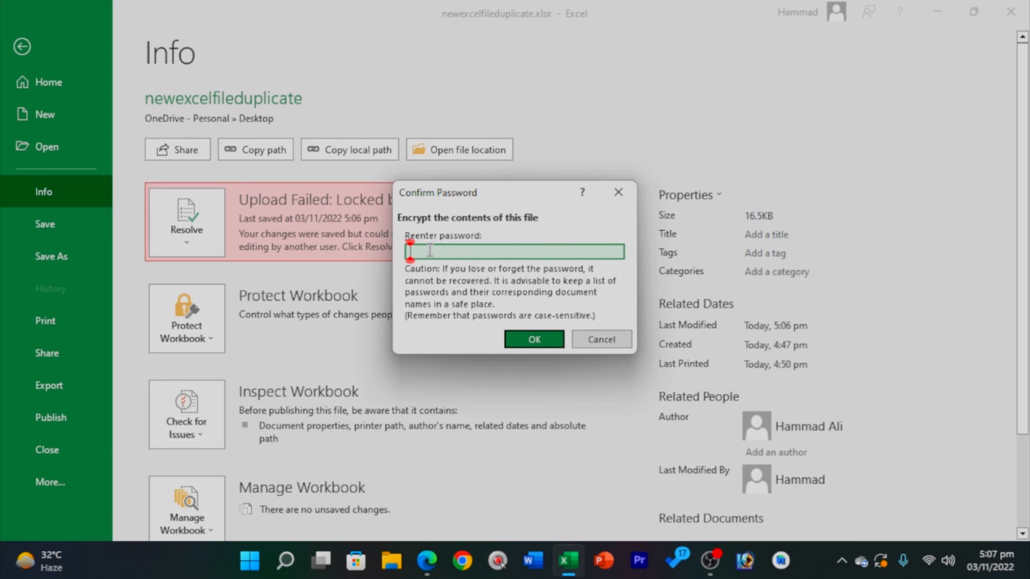
type("12345")
key("Return")
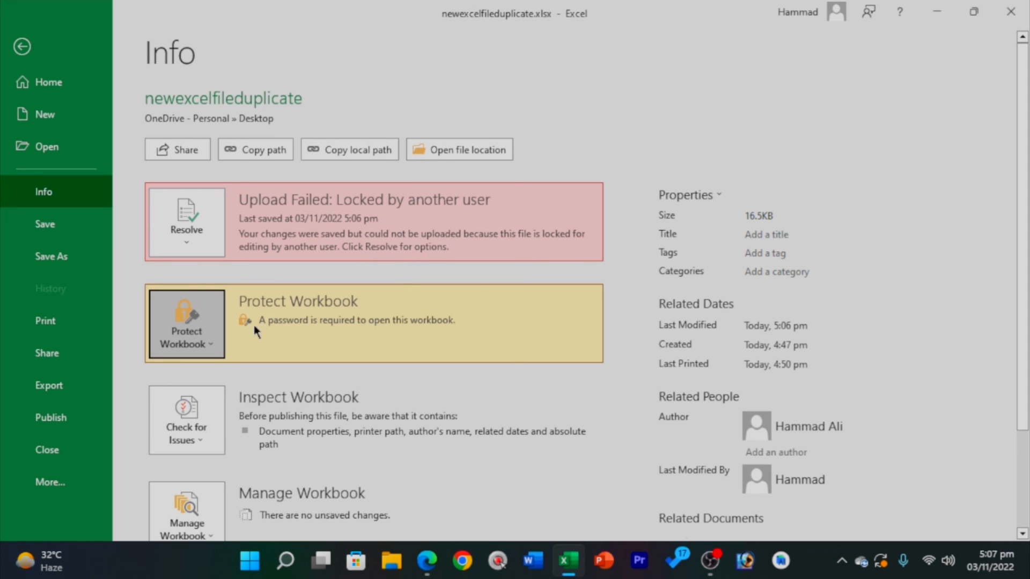
Remove the password again and return to the worksheet, selecting E4.
left_click(173, 336)
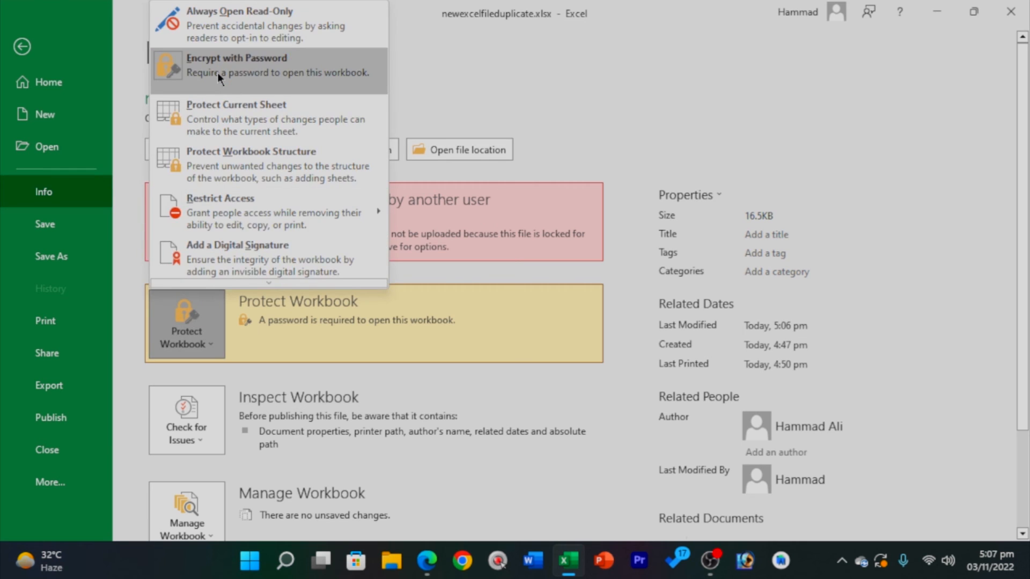
left_click(217, 73)
key("BackSpace")
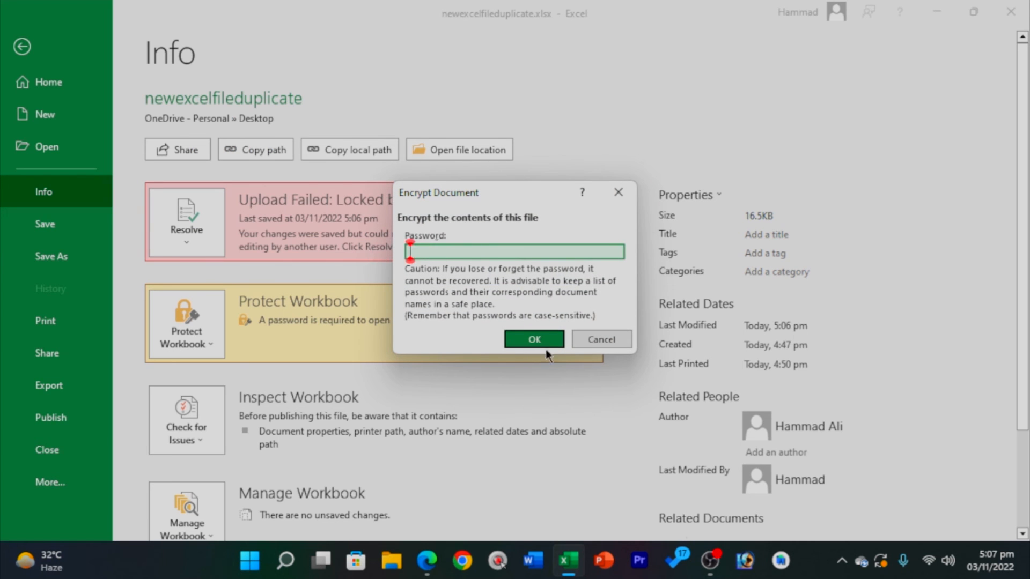
left_click(543, 339)
left_click(27, 46)
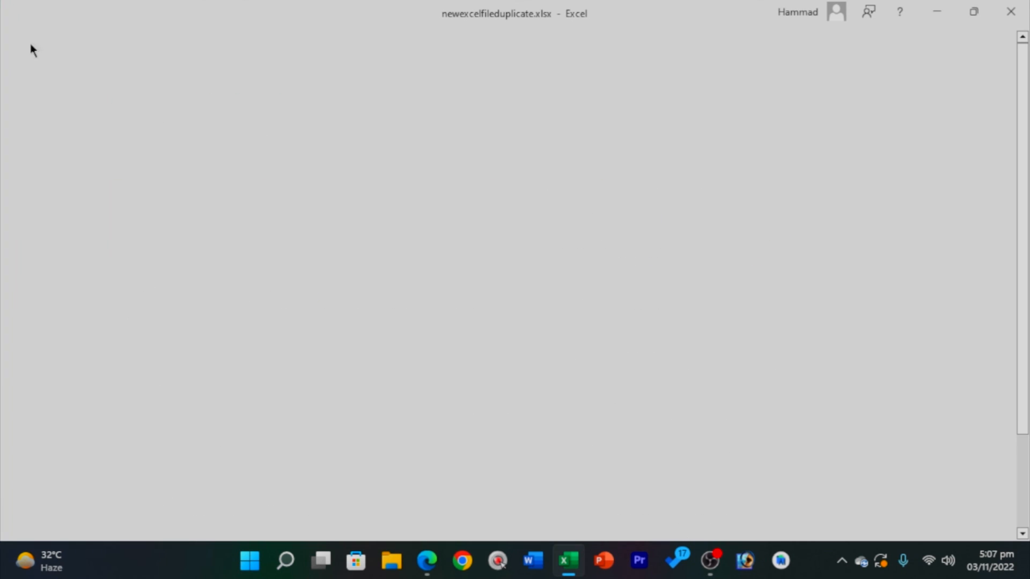
left_click(542, 306)
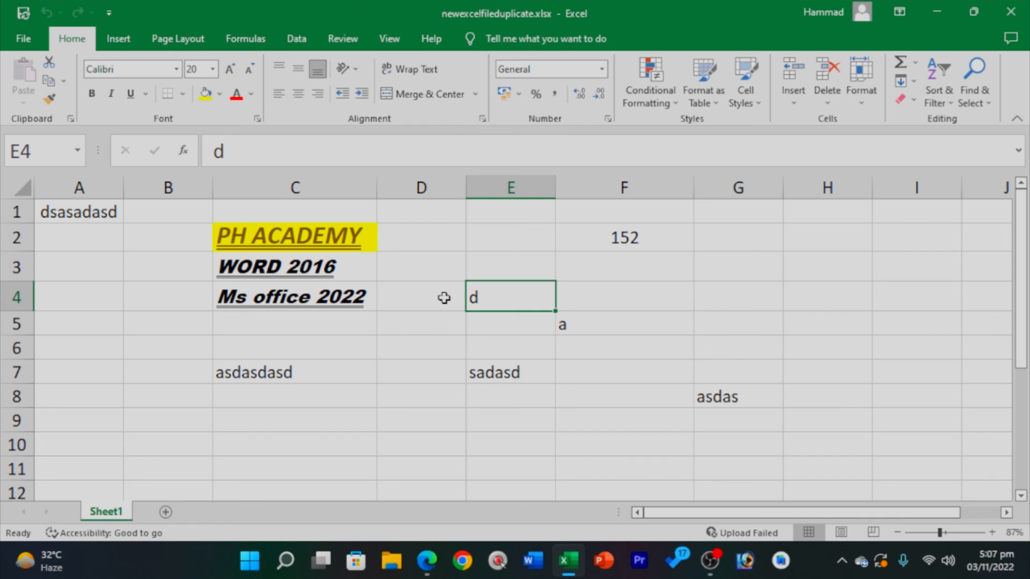
left_click(16, 38)
left_click(67, 187)
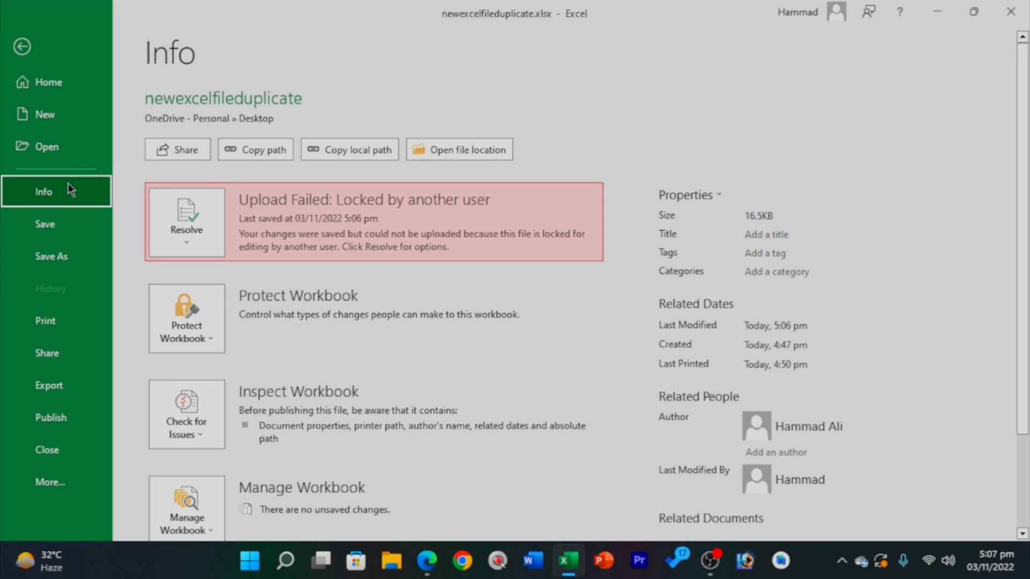
left_click(21, 46)
left_click_drag(115, 217, 59, 210)
left_click(866, 291)
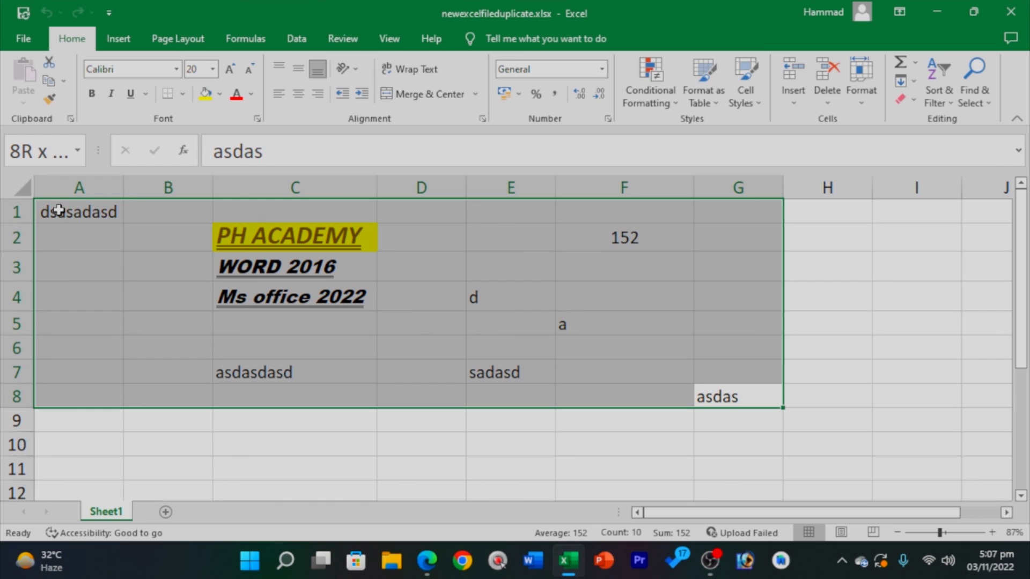
left_click_drag(59, 210, 59, 210)
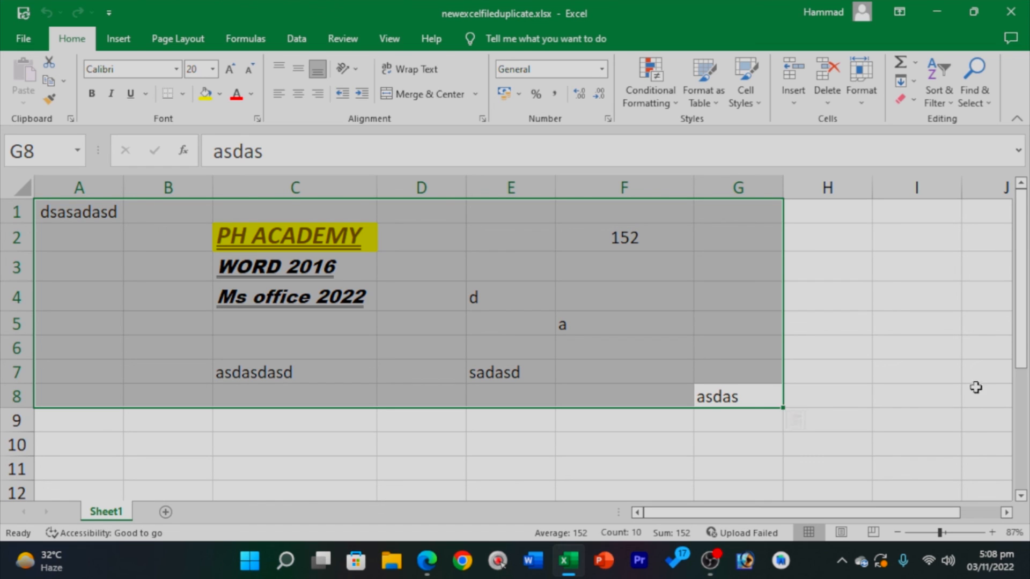
Export the workbook to the Desktop as a PDF named newexcelfileasdad.
left_click(23, 38)
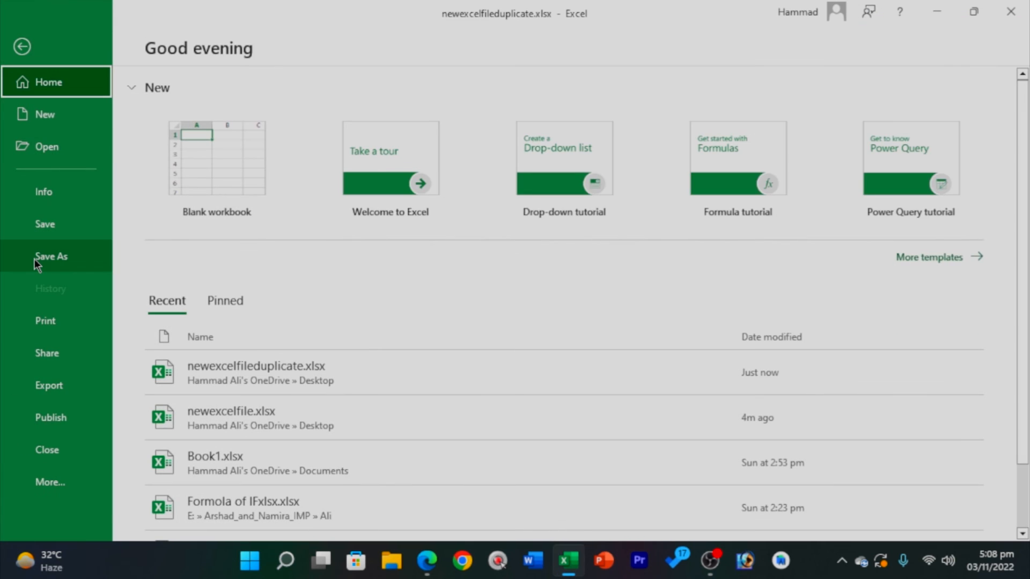
left_click(33, 258)
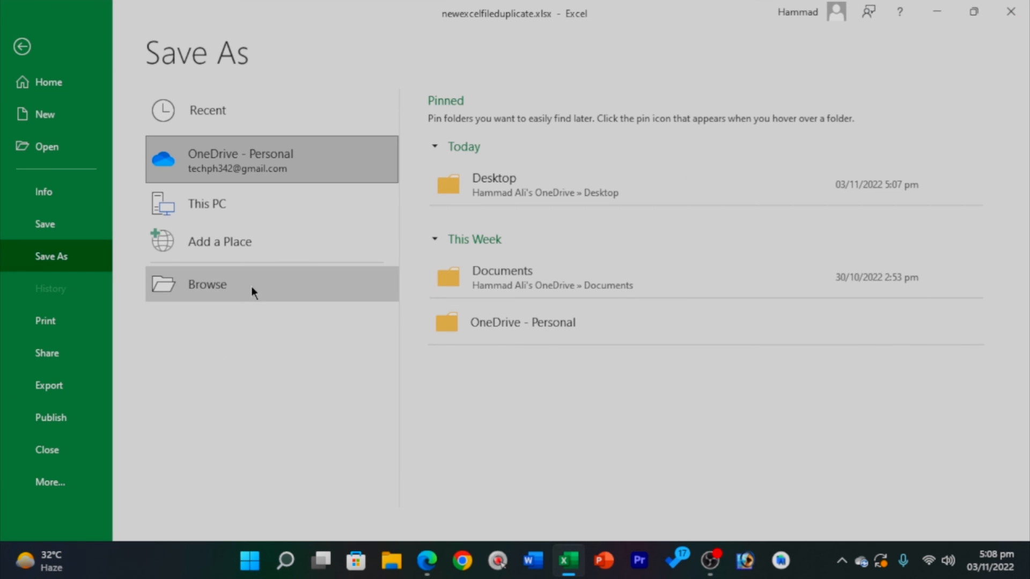
left_click(251, 288)
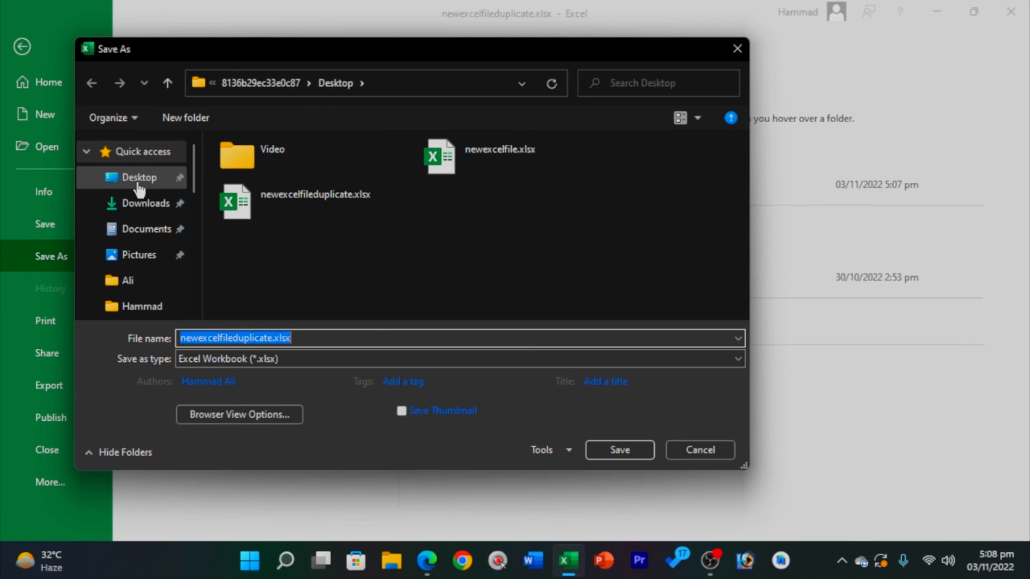
left_click(138, 179)
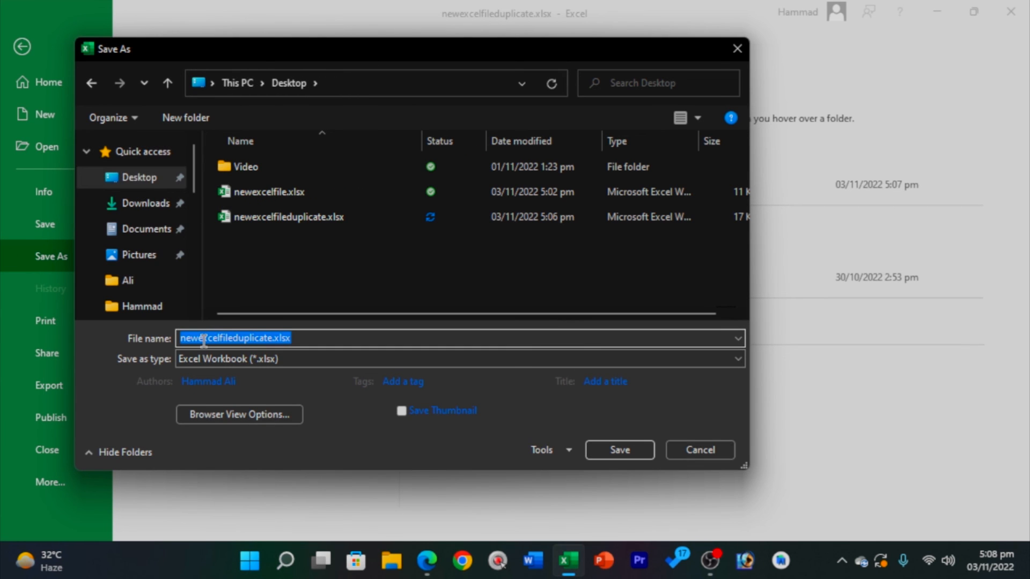
type("new")
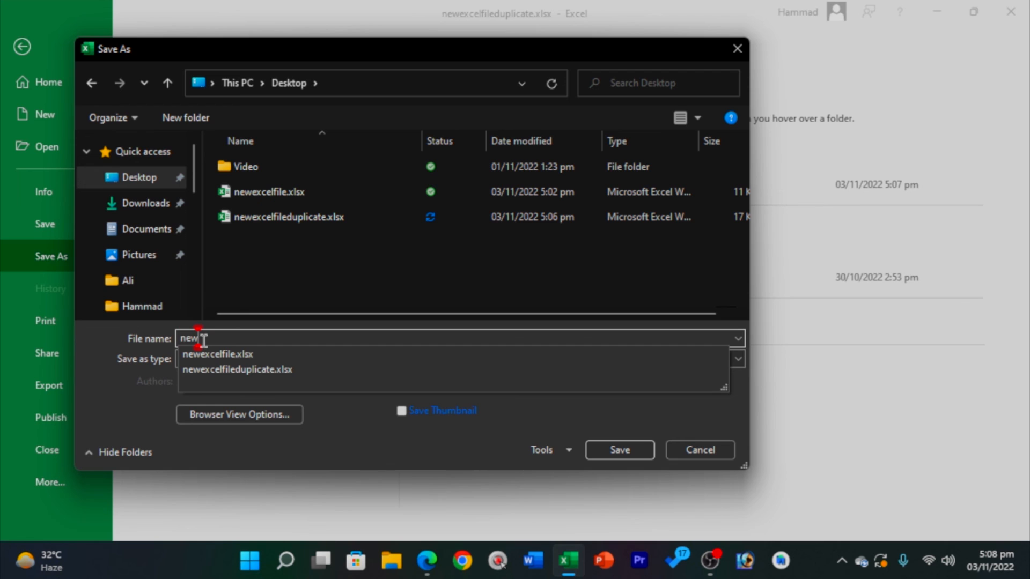
type("excelfileasdad")
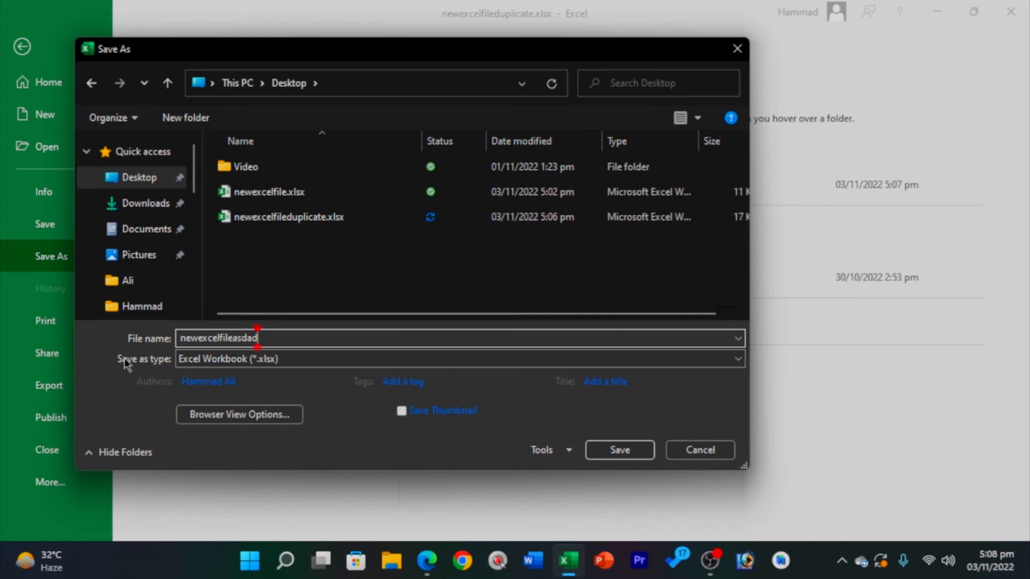
left_click(255, 361)
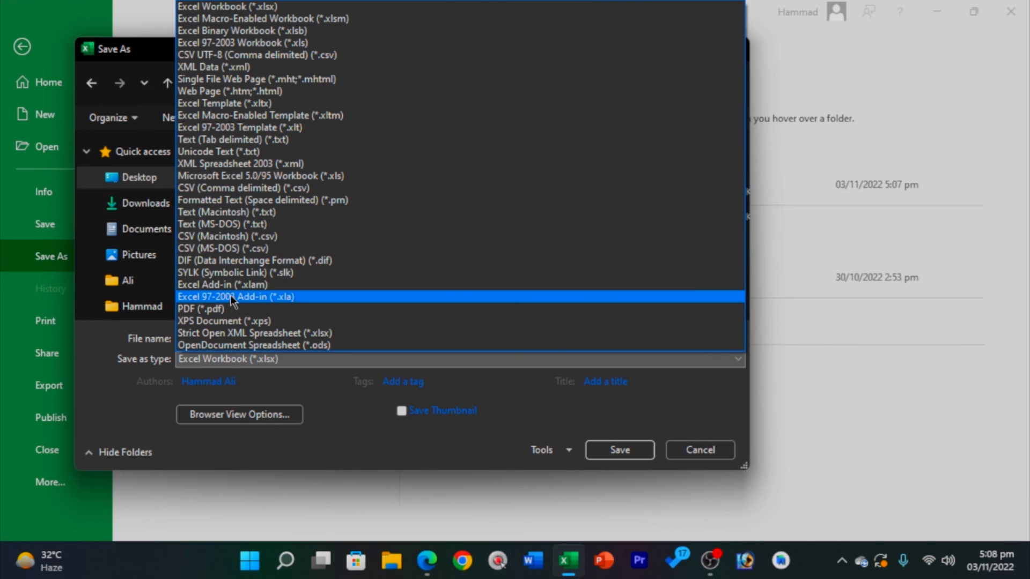
left_click(234, 309)
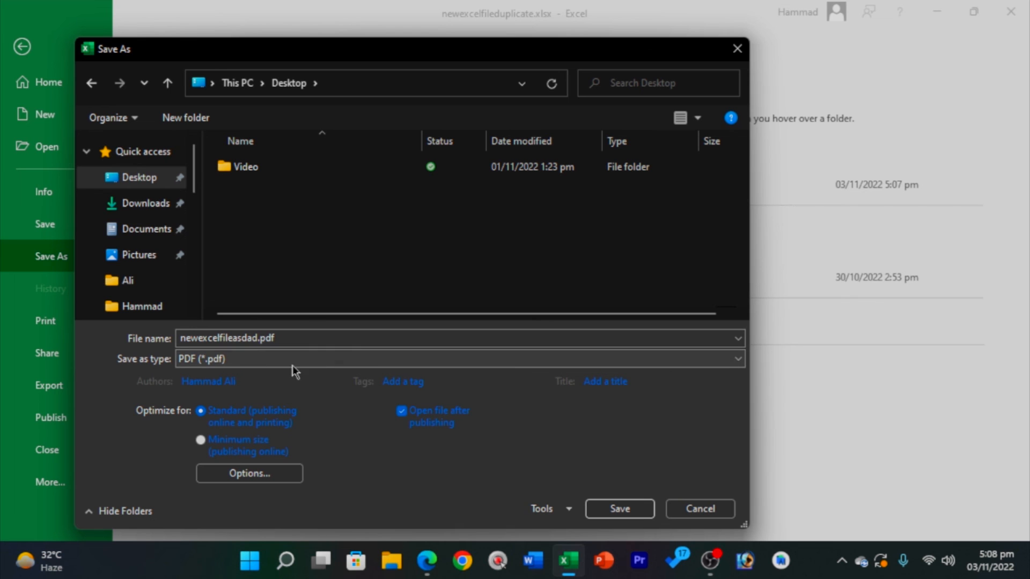
left_click(626, 514)
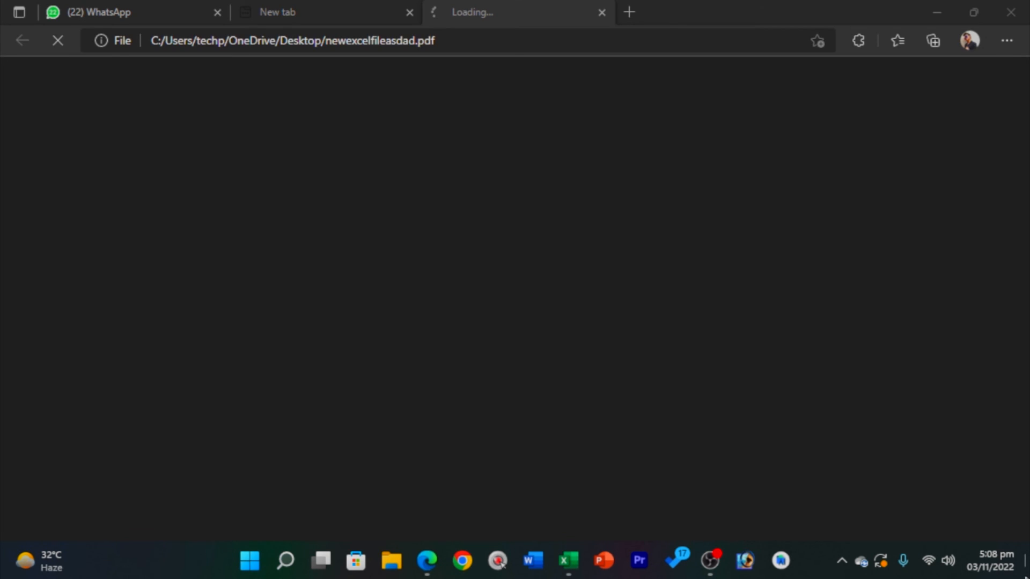
Close the auto-opened PDF window and reopen newexcelfileasdad.pdf from the desktop.
left_click(1025, 577)
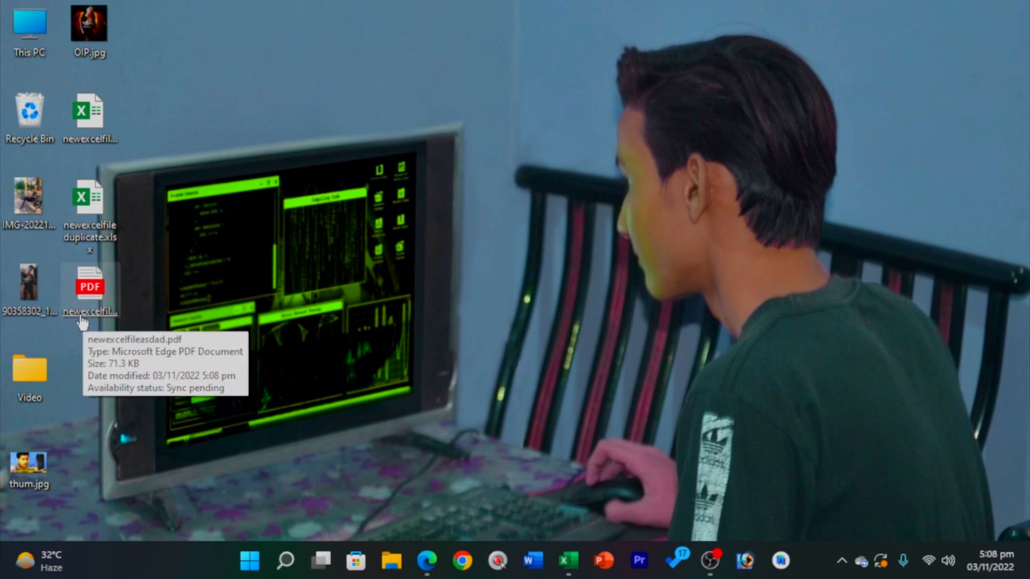
left_click(90, 290)
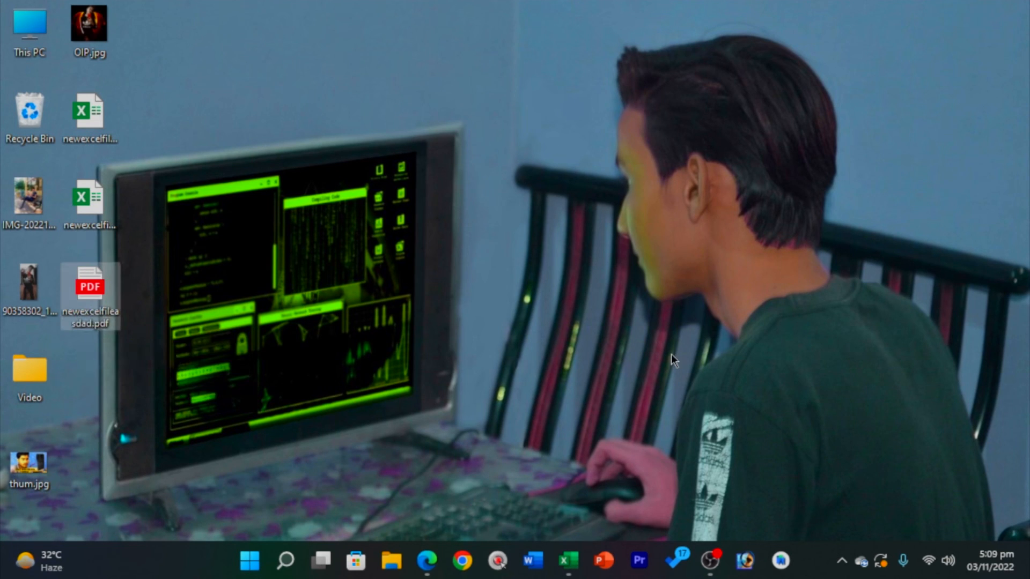
key("Return")
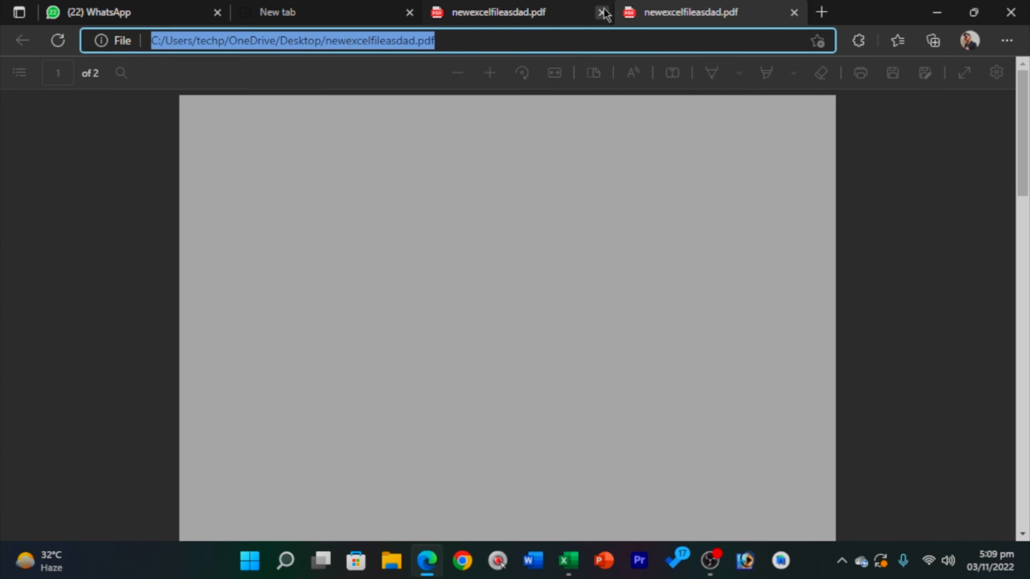
Close the duplicate PDF tab and scroll through the document in Edge.
left_click(601, 12)
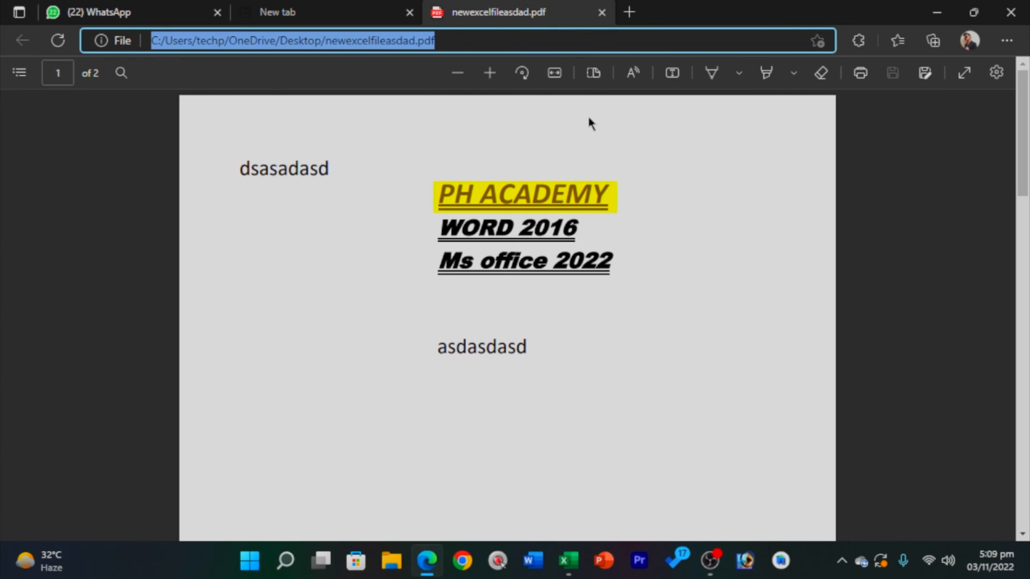
left_click(701, 123)
scroll(701, 124, "down", 10)
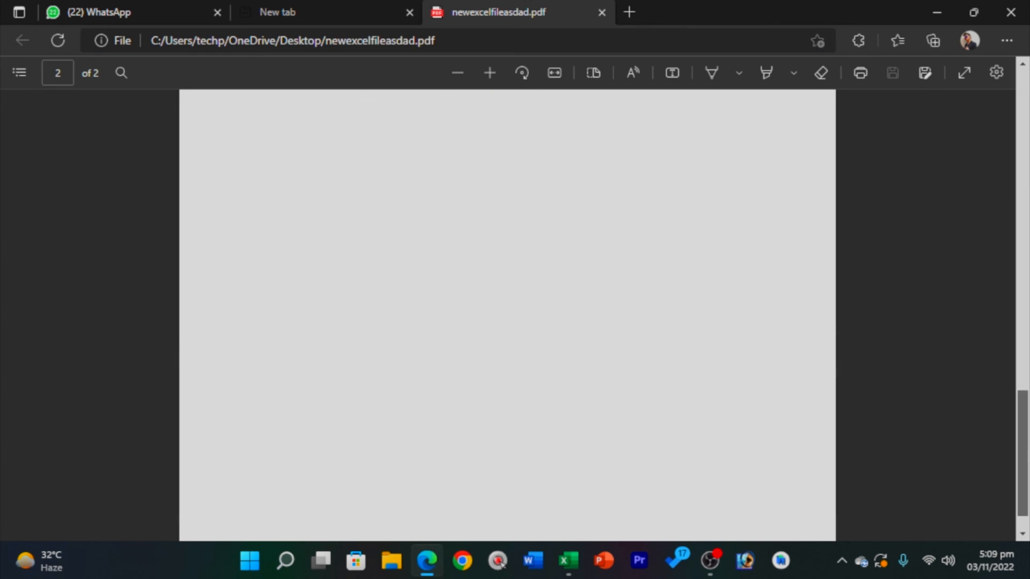
scroll(490, 193, "up", 10)
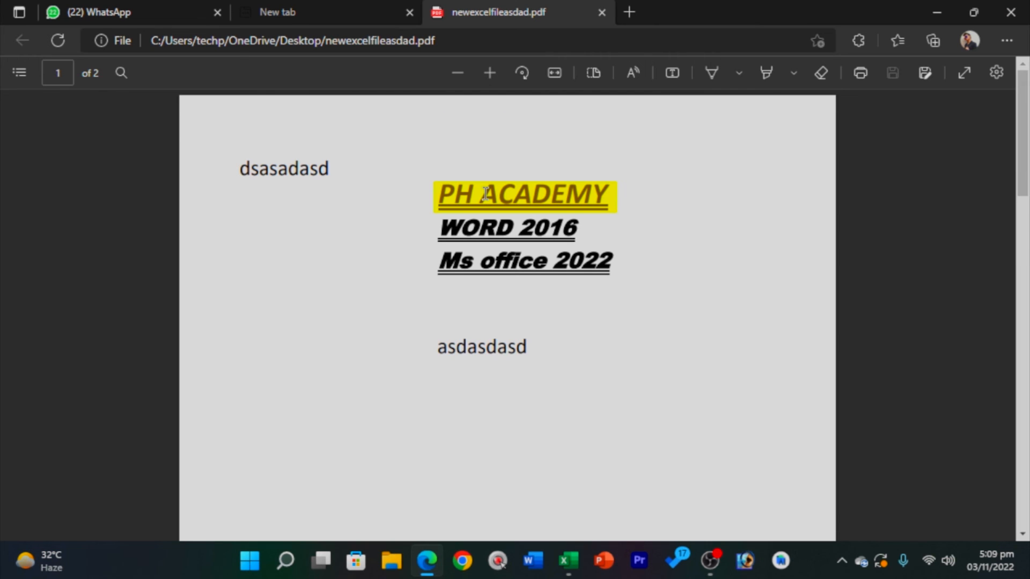
Select the exported text and the Ms office 2022 line on page 1, then clear the selection.
left_click_drag(239, 168, 597, 394)
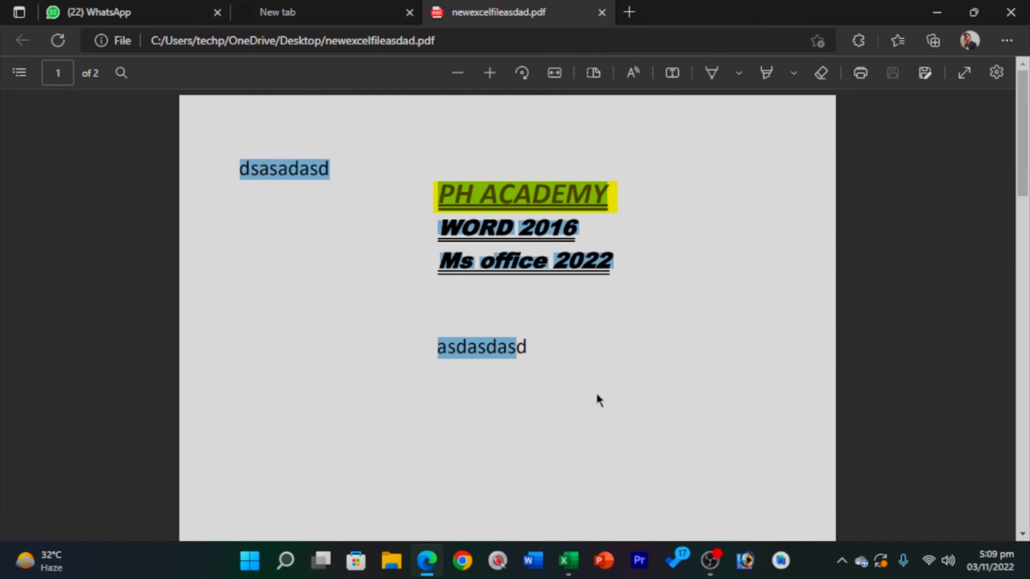
left_click_drag(439, 261, 677, 253)
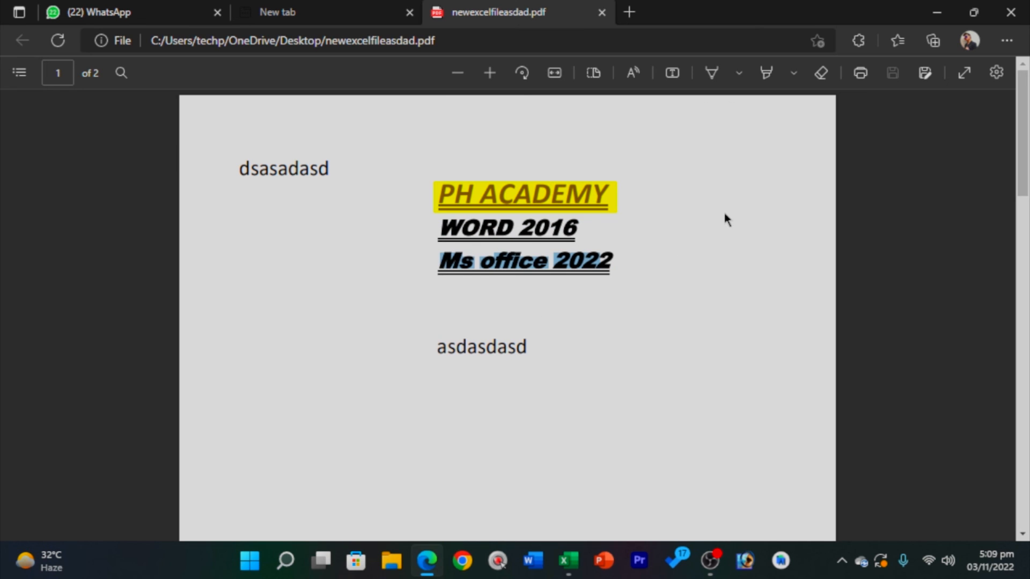
left_click(695, 298)
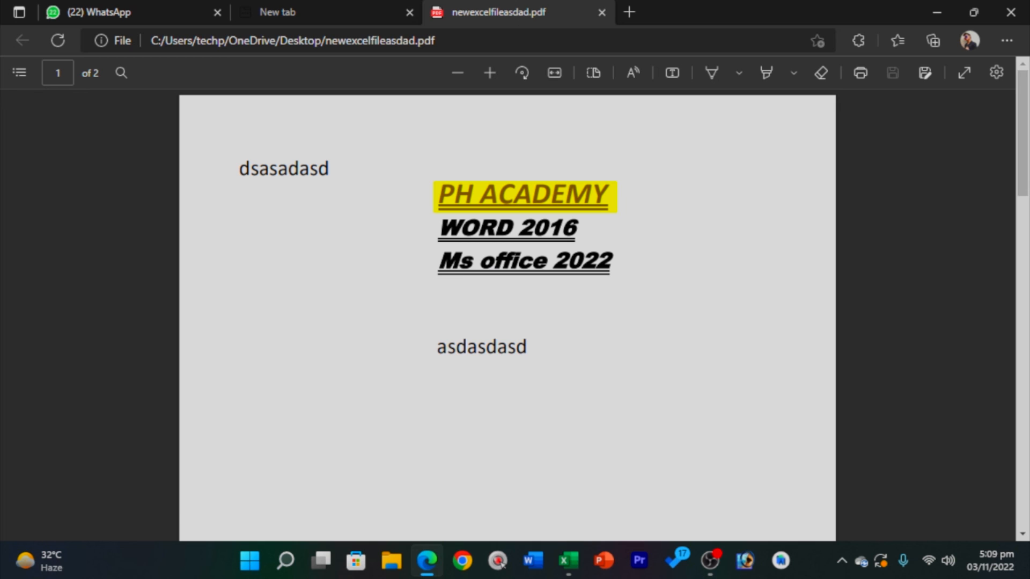
mouse_move(1023, 159)
left_mouse_down()
mouse_move(1024, 510)
mouse_move(1023, 161)
left_mouse_up()
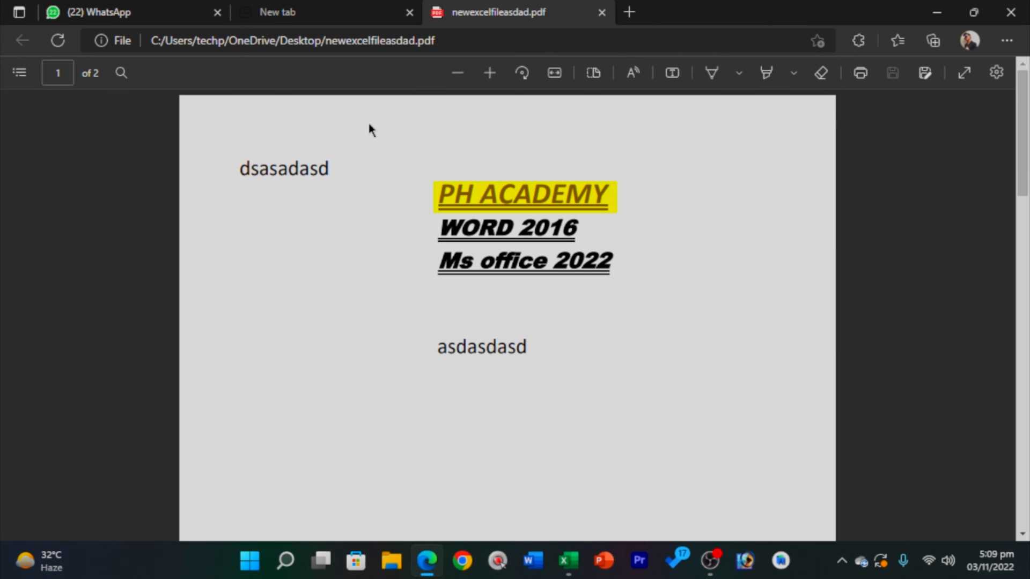